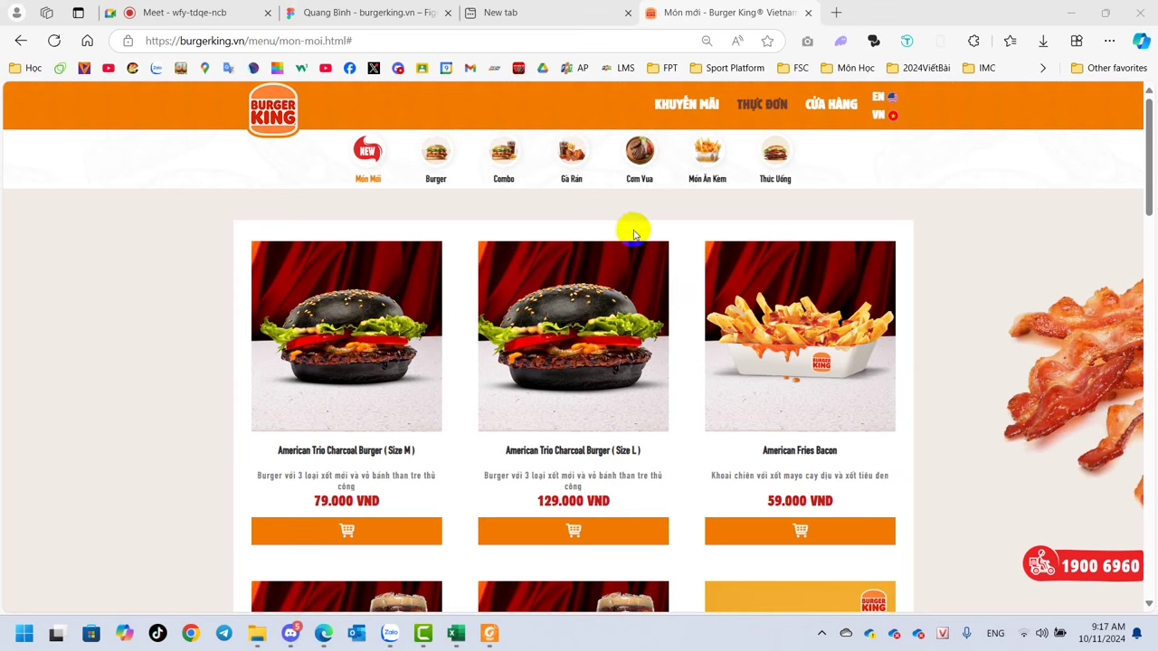
Save the New, Burger and Combo (P-VALUE-MEALS) category icons into the image folder.
right_click(369, 159)
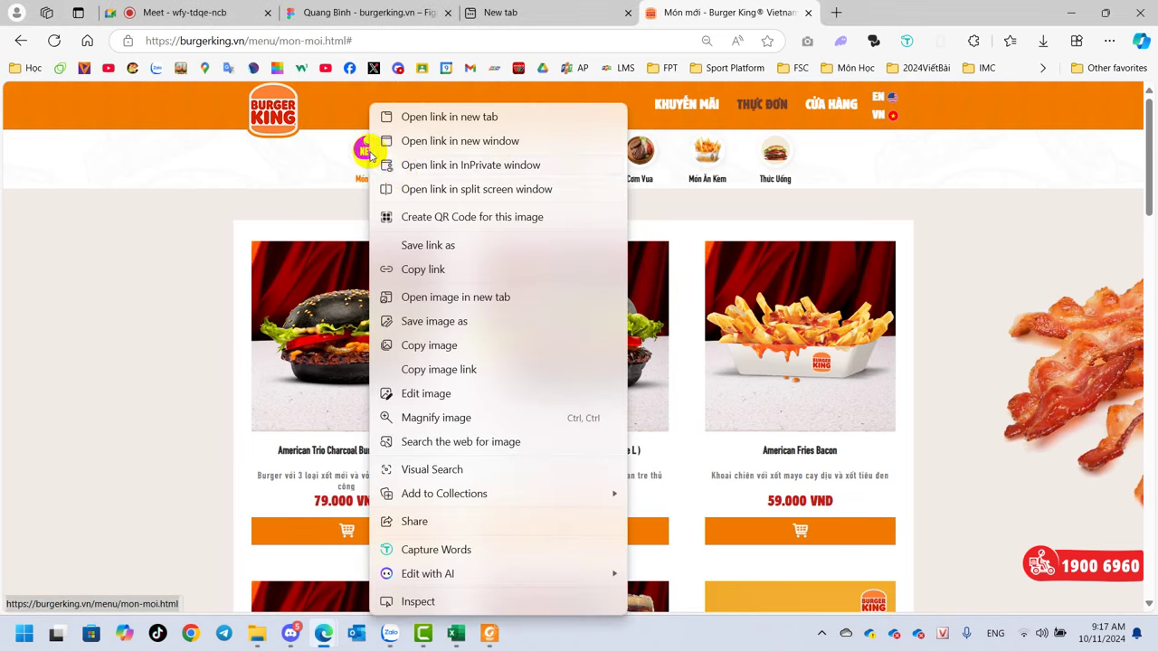
left_click(426, 324)
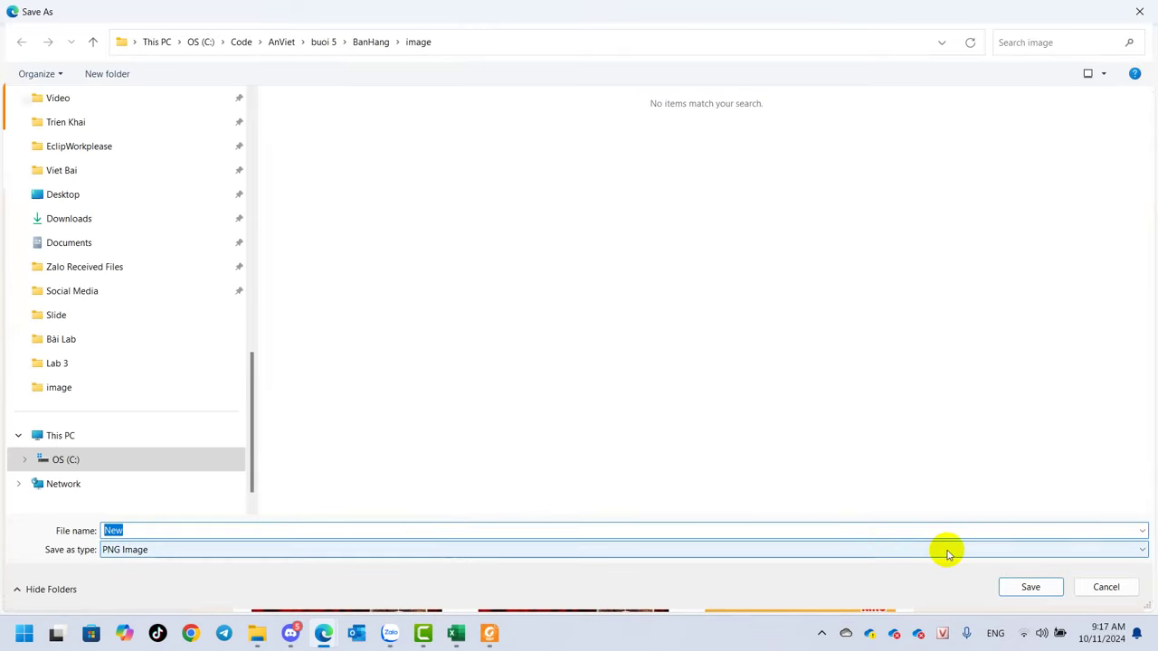
left_click(1020, 589)
right_click(434, 152)
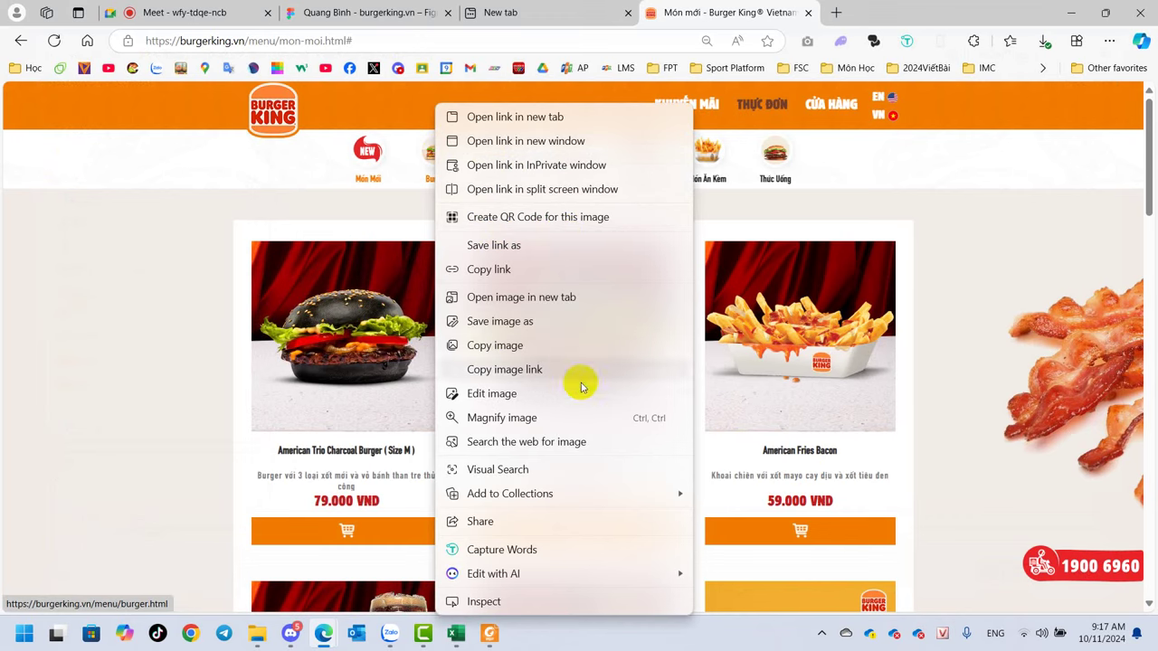
left_click(531, 323)
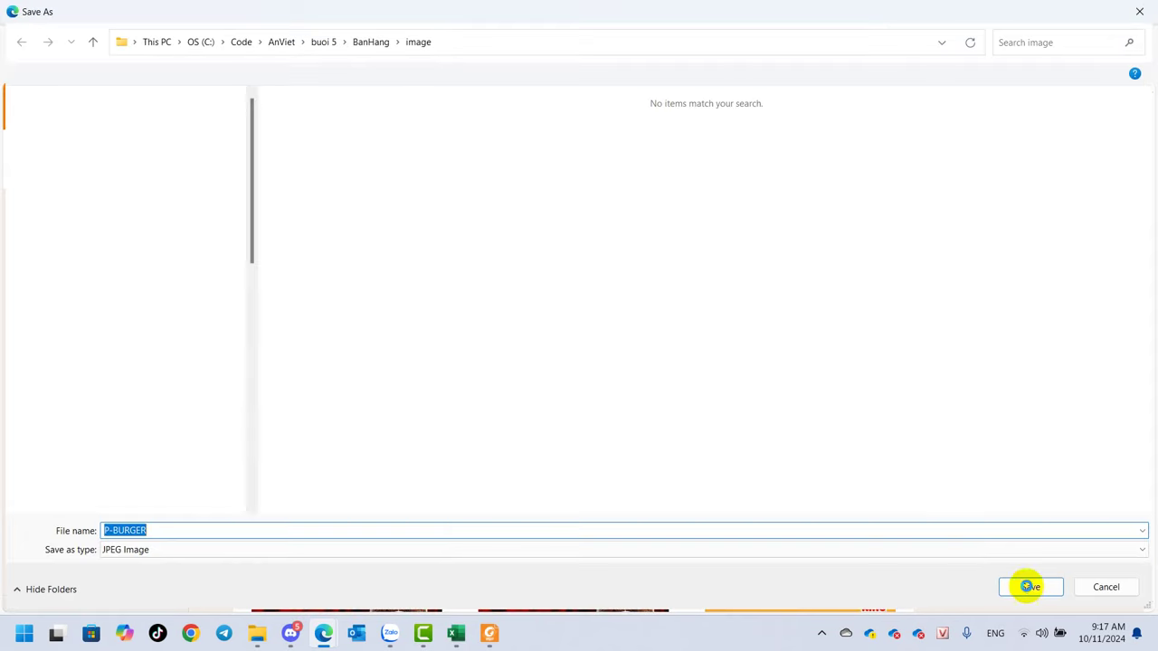
left_click(1029, 586)
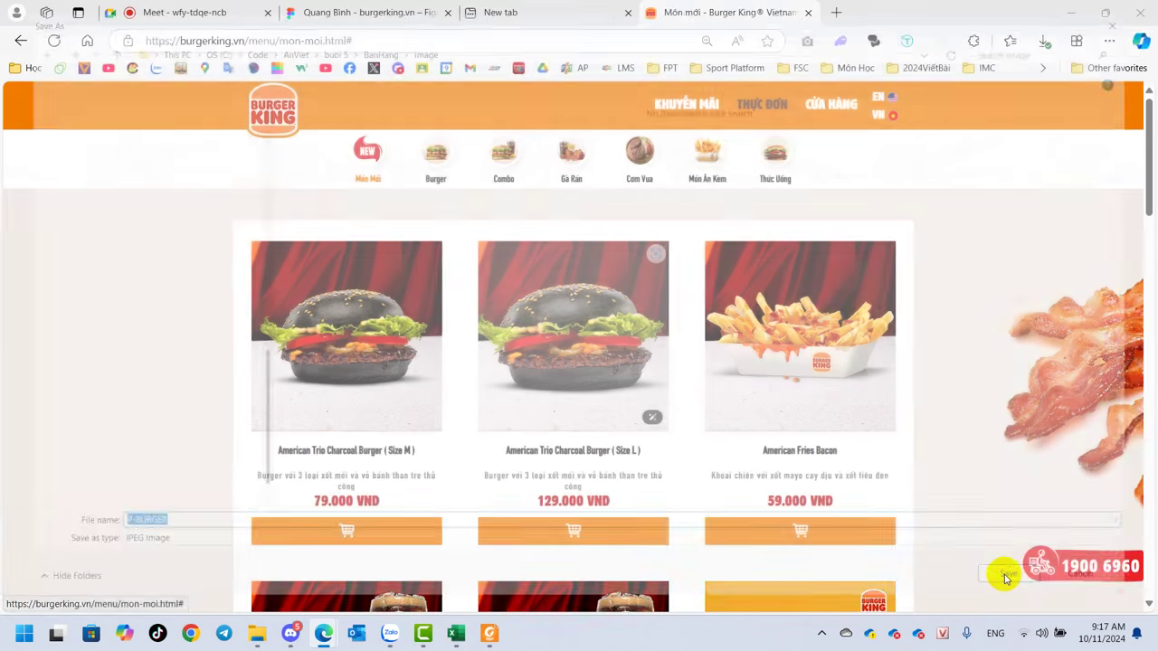
right_click(502, 154)
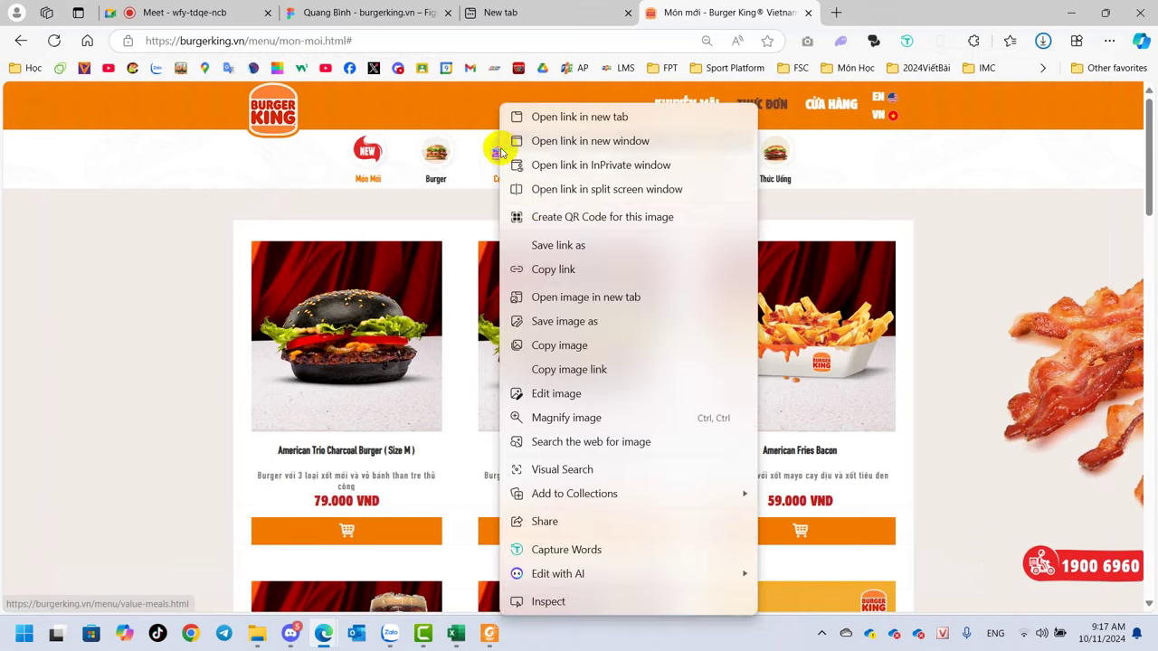
left_click(583, 323)
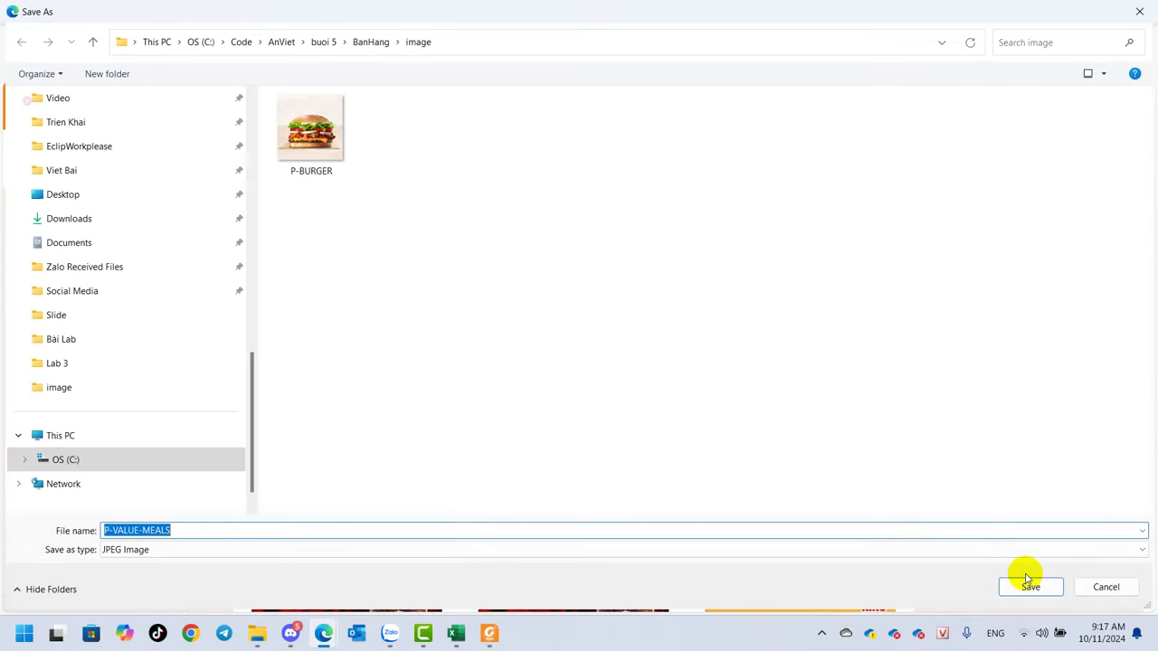
left_click(1029, 588)
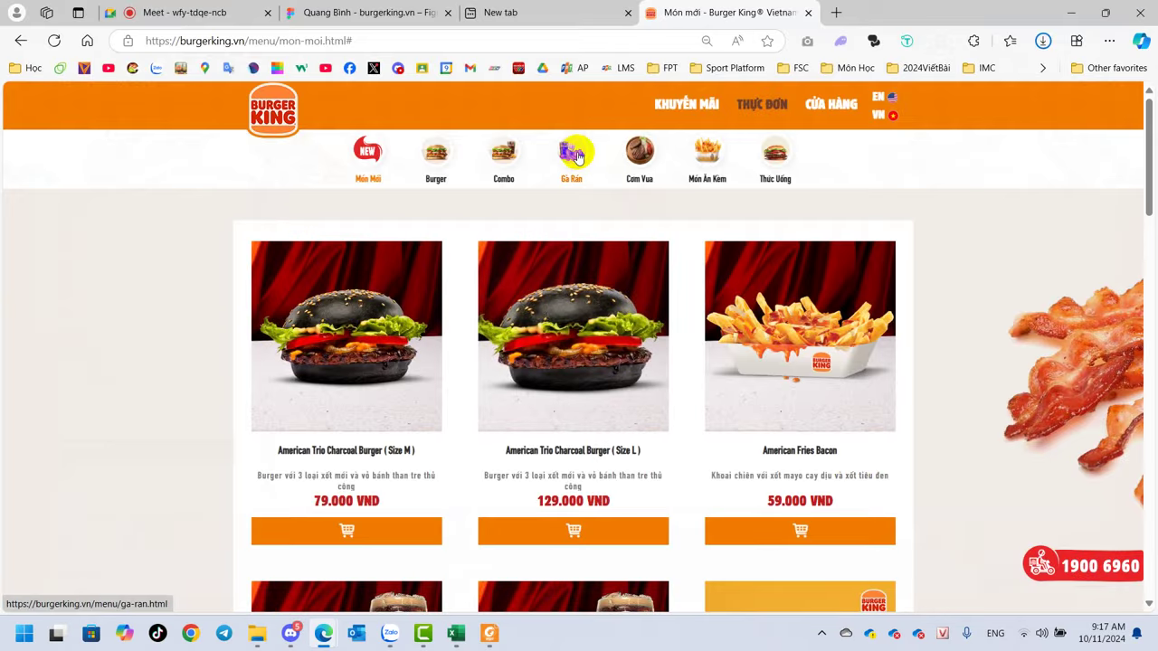
Save the Gà Rán icon as P-GA-RAN and the Cơm Vua icon as P-RICE-KING.
right_click(575, 156)
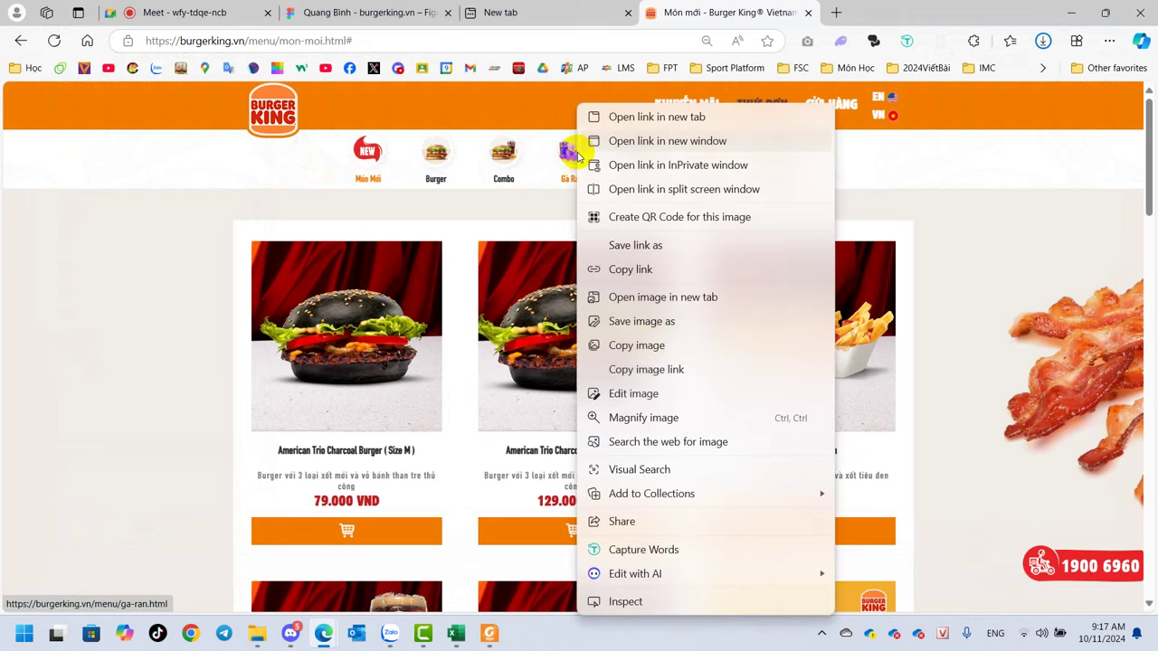
left_click(650, 324)
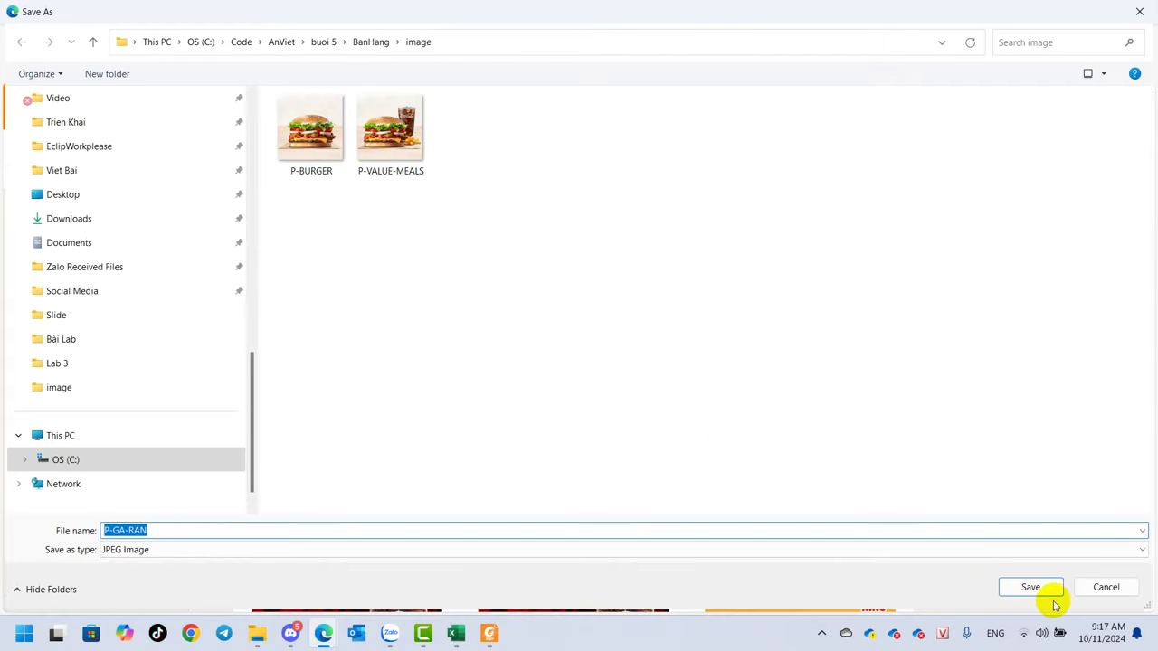
left_click(1038, 592)
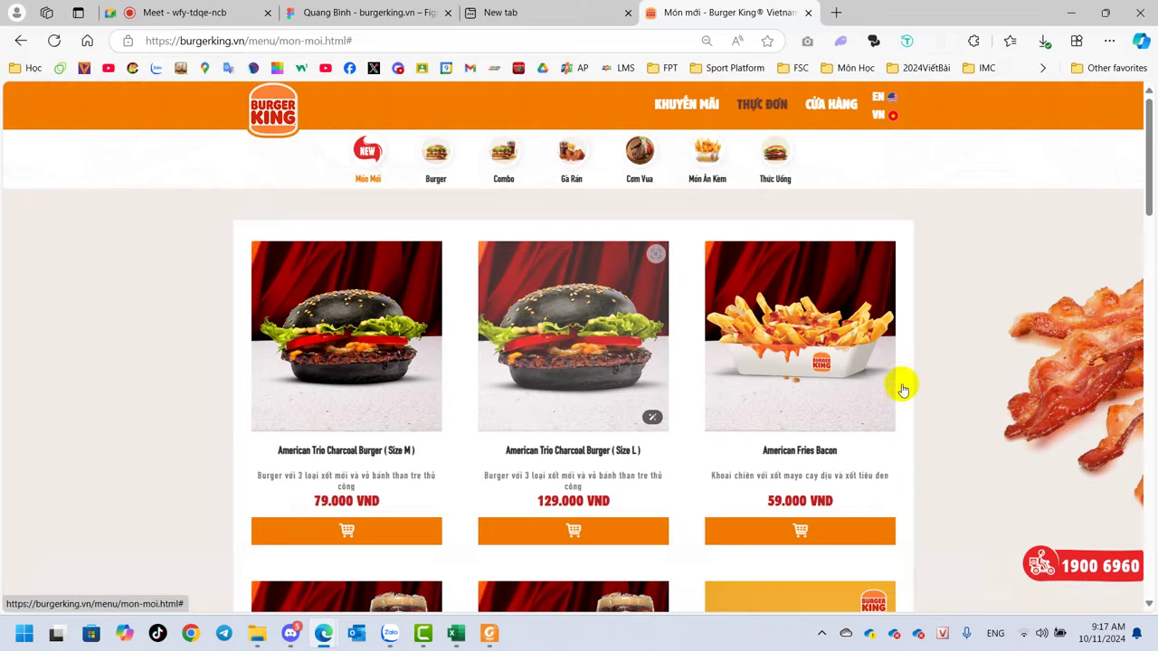
right_click(638, 150)
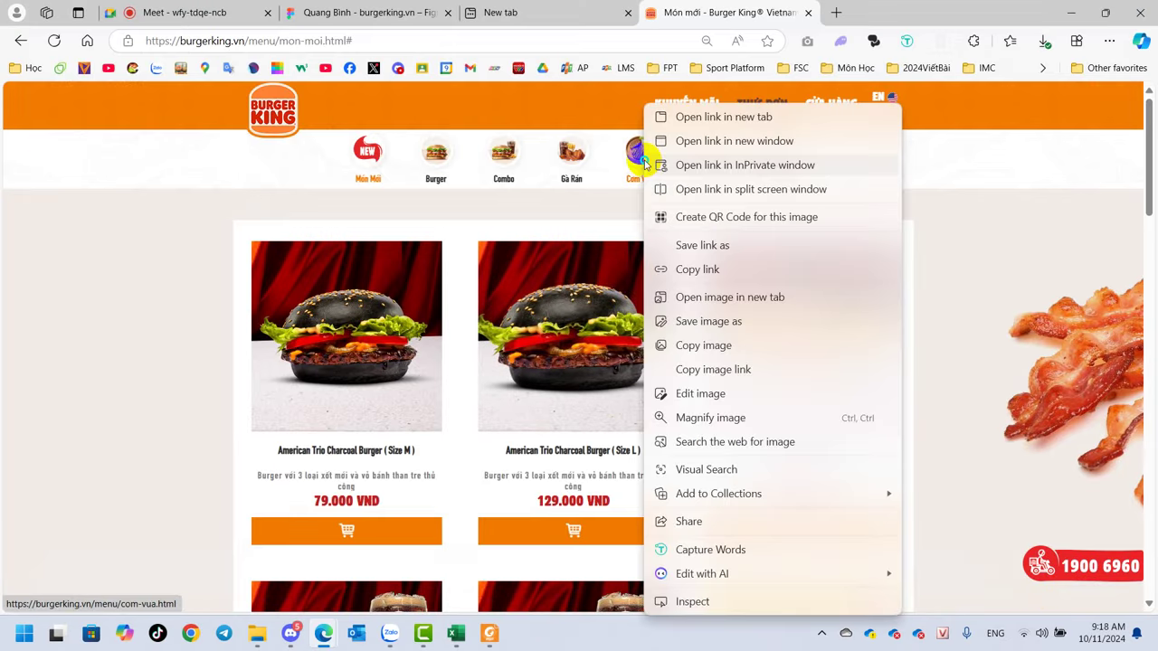
left_click(705, 328)
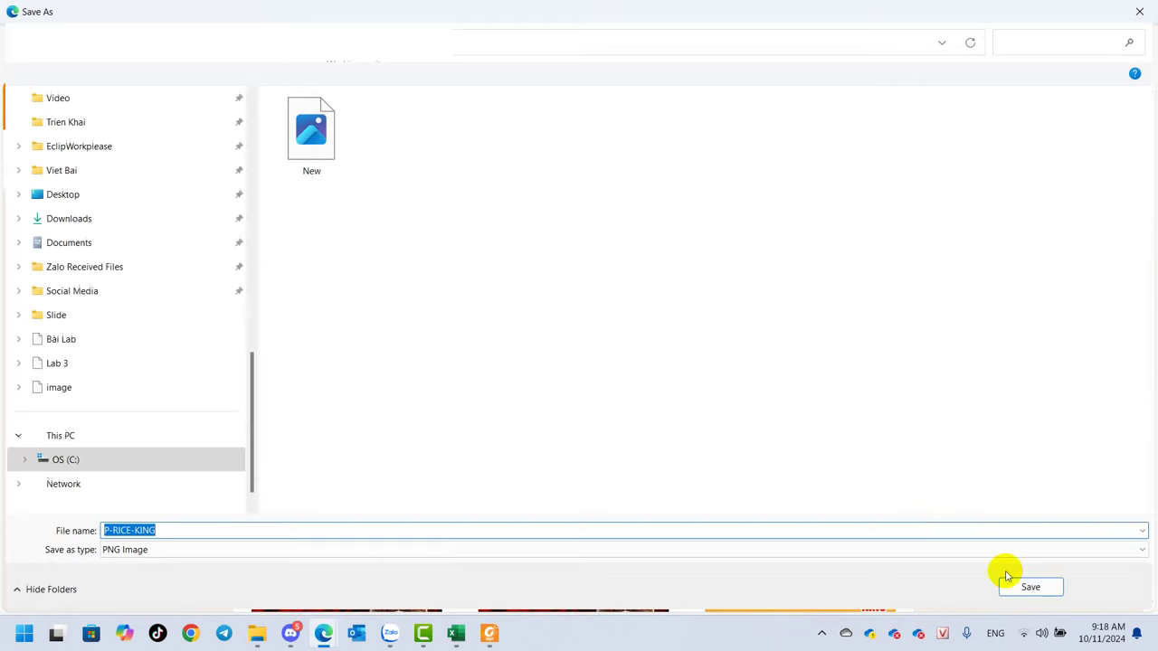
left_click(1022, 585)
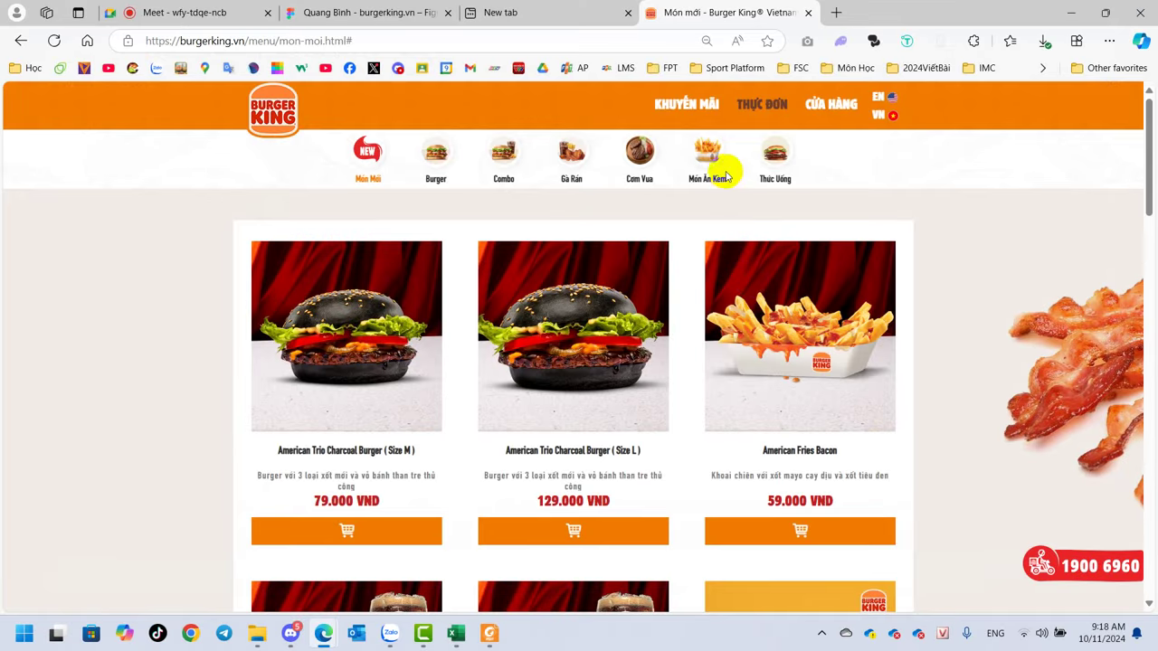
Save the Thức Uống icon as P-THUC-UONG and the Burger King logo as BK_LOGO_ICON.
right_click(779, 154)
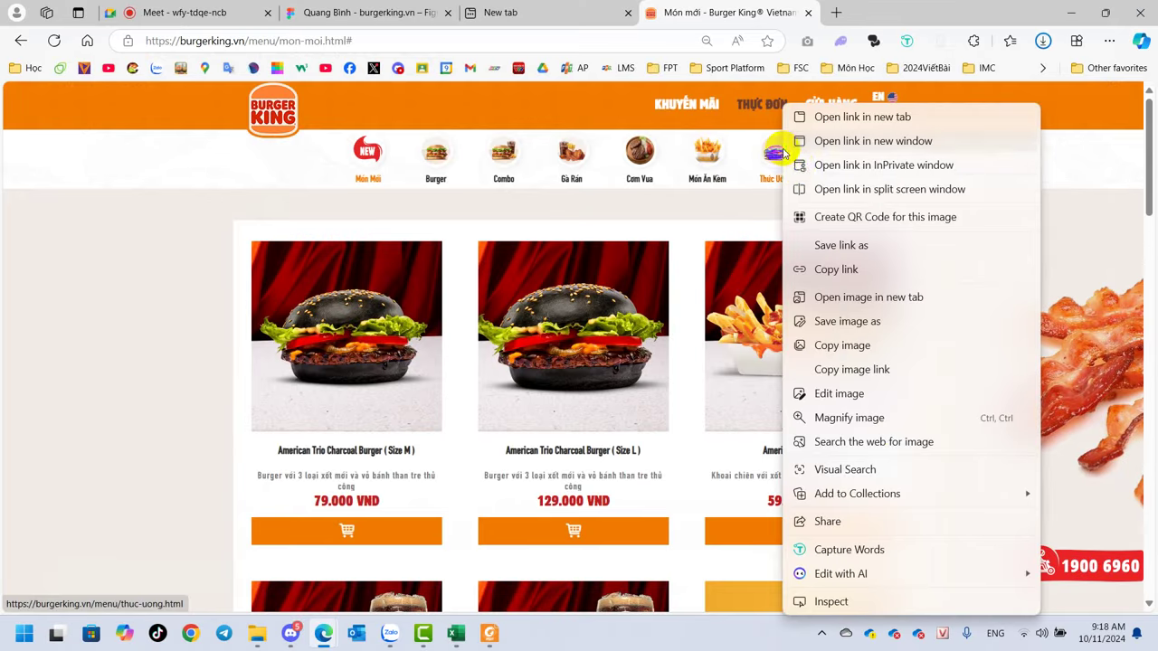
left_click(874, 328)
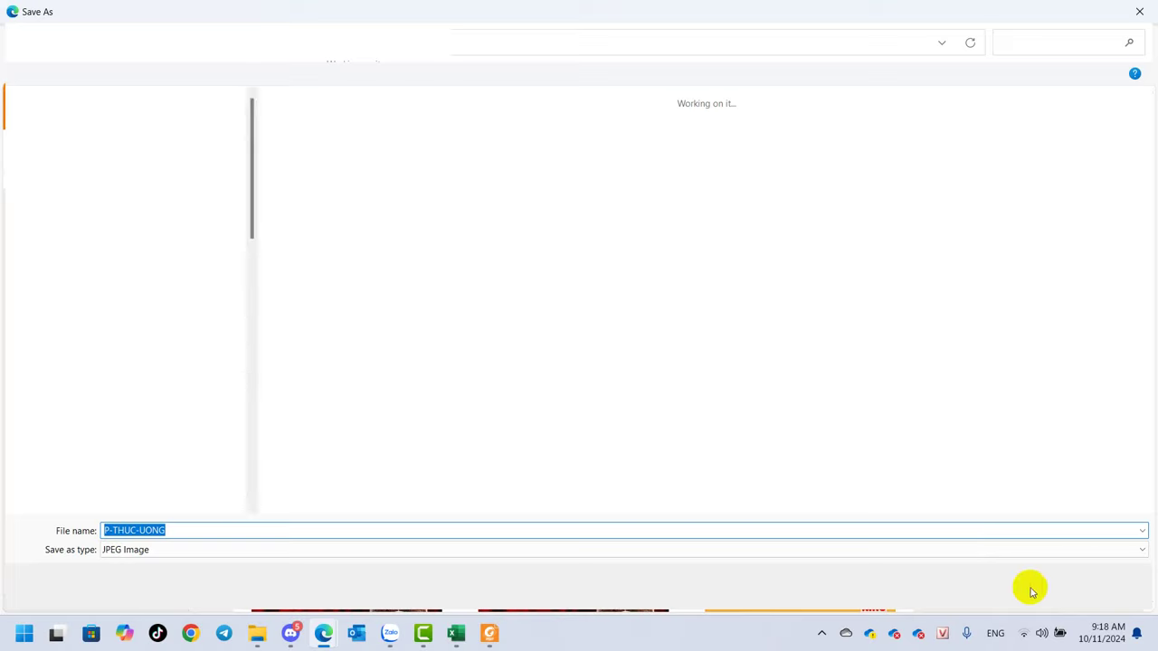
left_click(1032, 587)
right_click(270, 105)
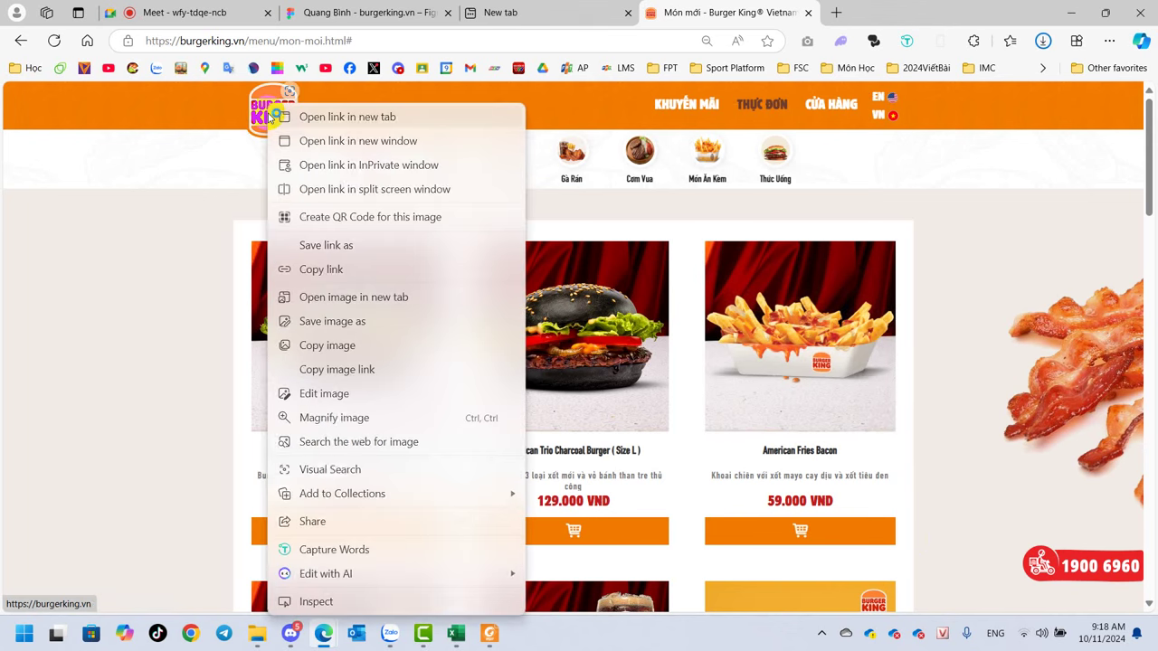
left_click(356, 321)
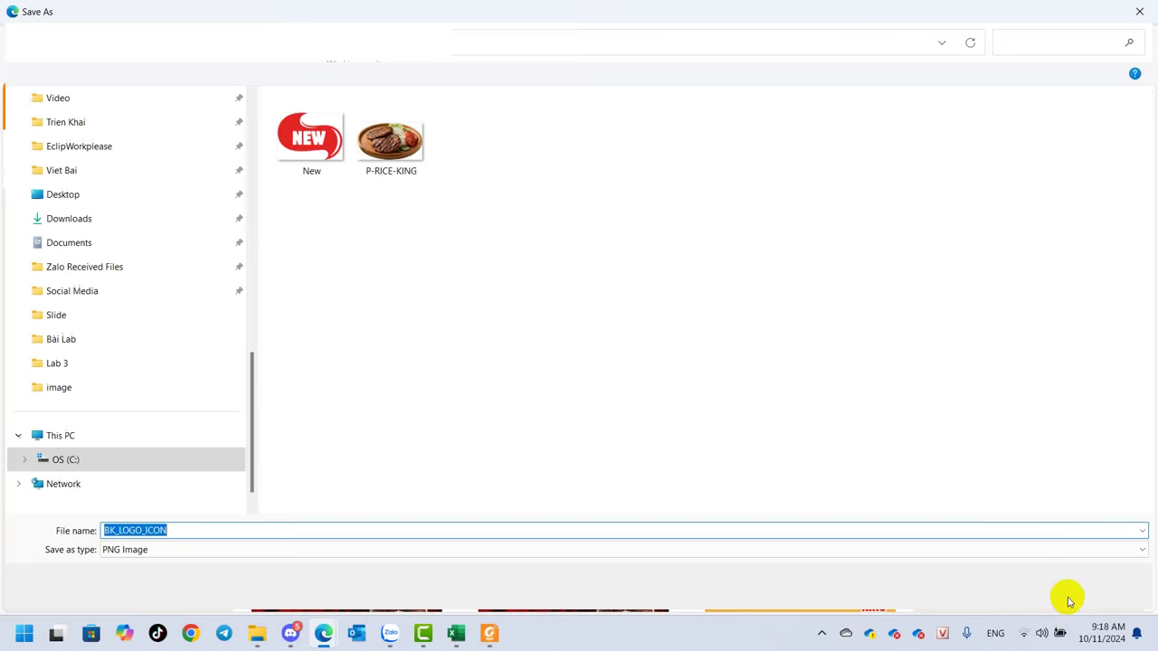
left_click(1040, 592)
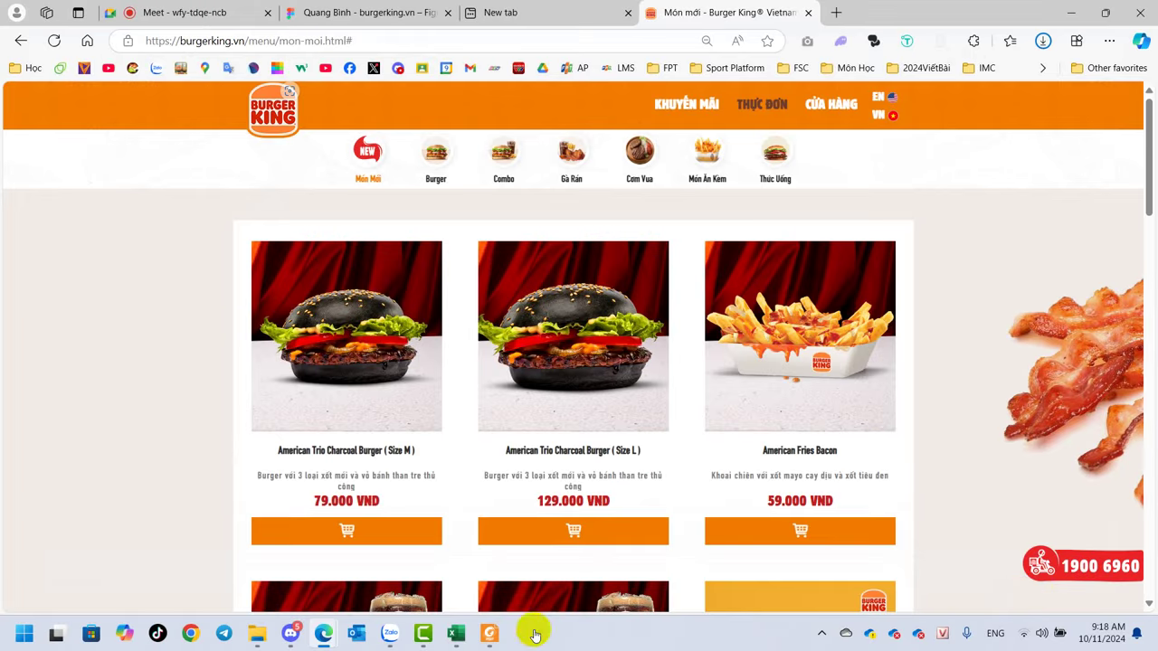
Show the burgerking.vn Figma file maximised, panned to the Desktop 1 and Desktop 2 frames.
key("super+Left")
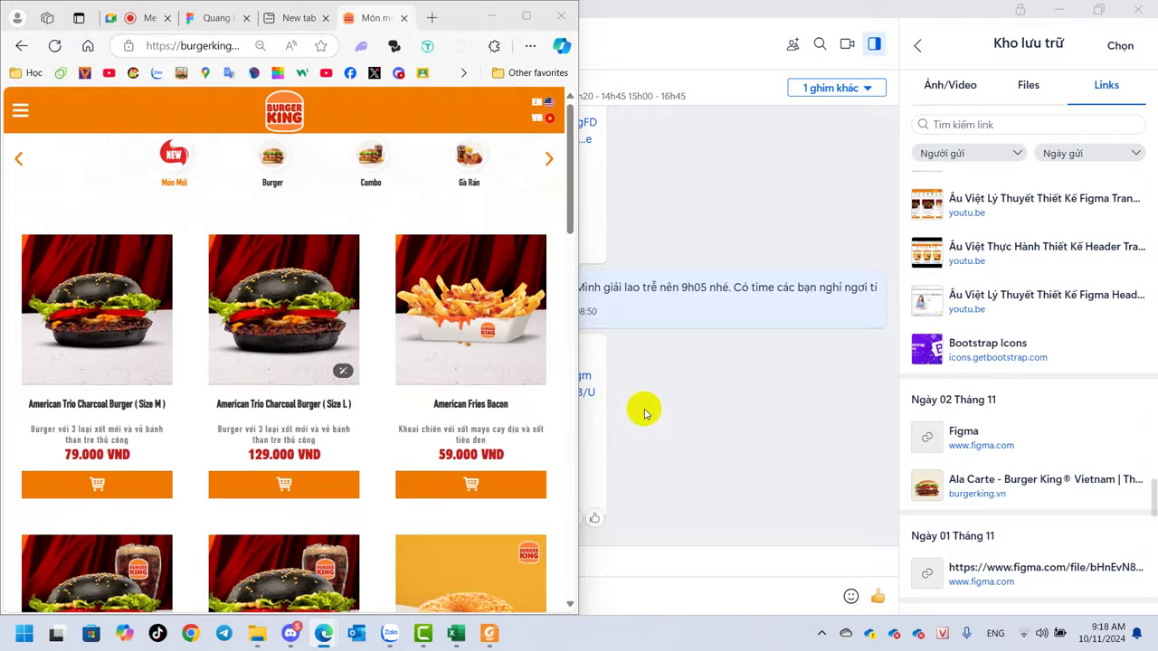
left_click(206, 18)
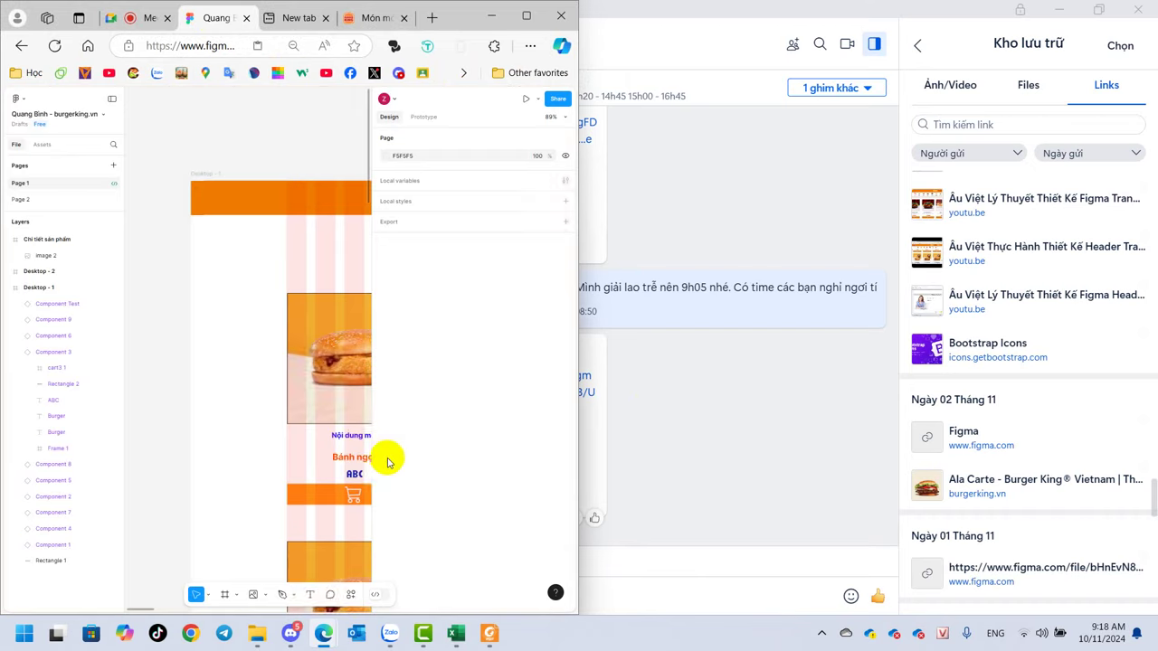
left_click(523, 15)
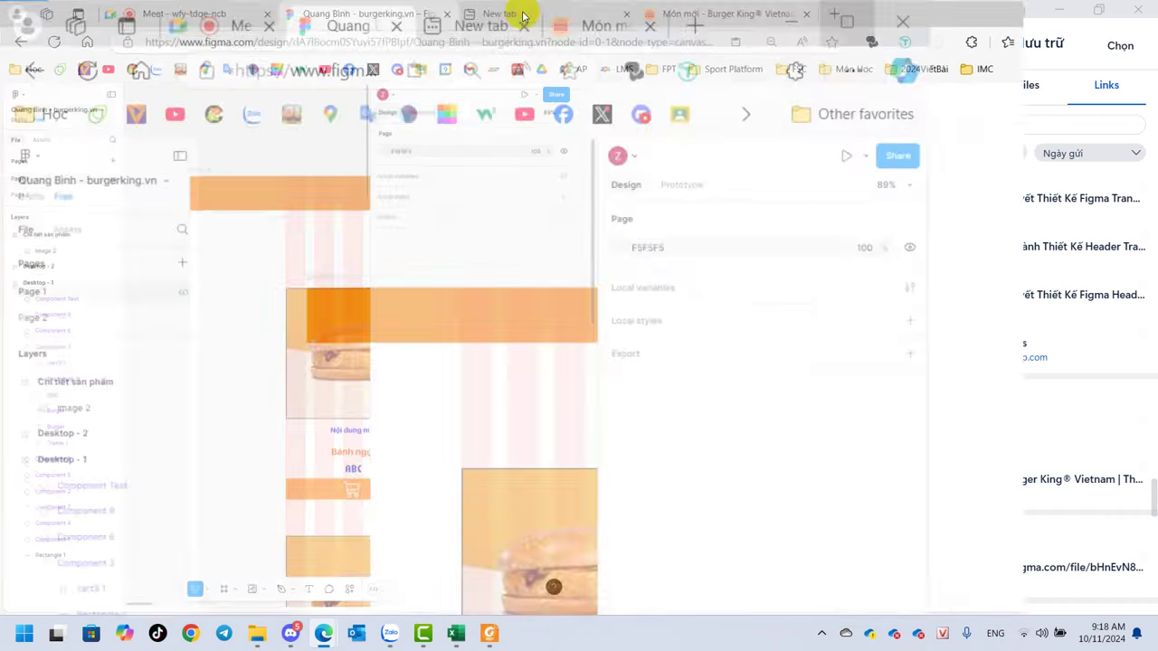
mouse_move(764, 310)
left_mouse_down()
mouse_move(542, 362)
mouse_move(480, 357)
left_mouse_up()
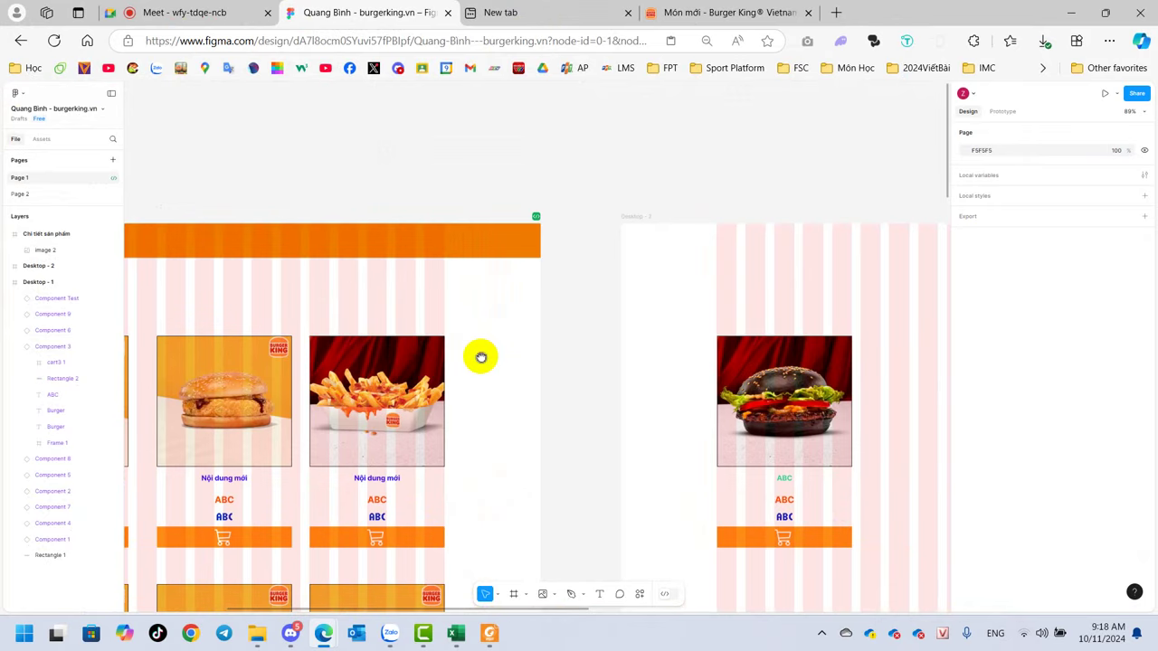
scroll(606, 366, "down", 3)
scroll(561, 353, "up", 3)
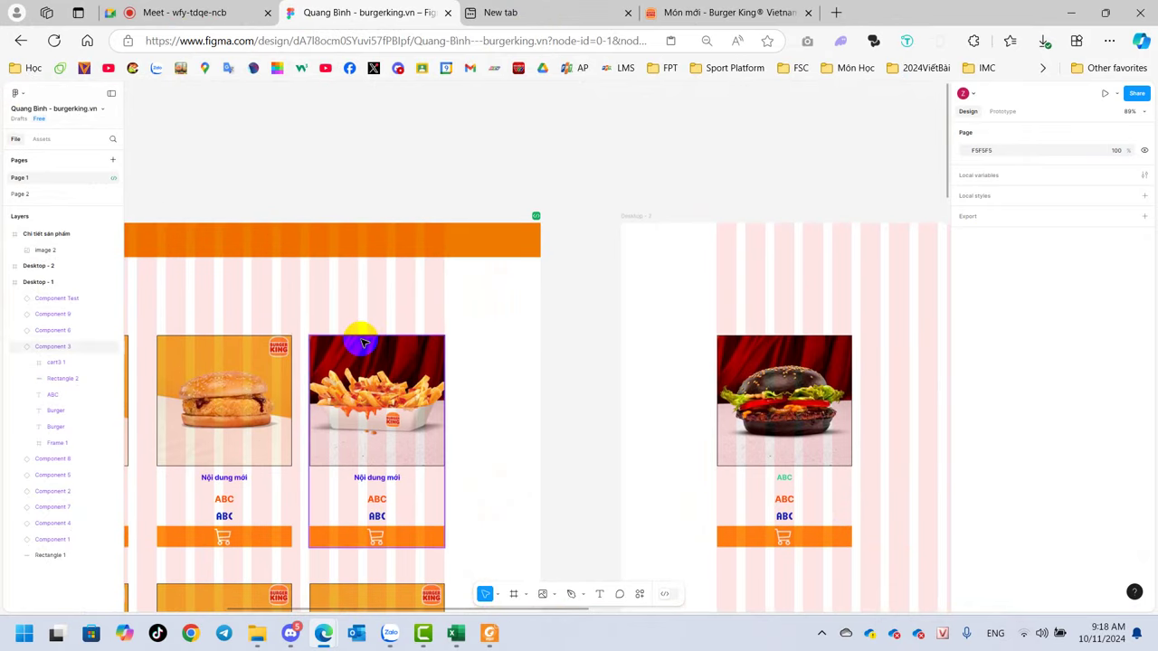
scroll(267, 369, "down", 5)
left_click_drag(266, 368, 523, 343)
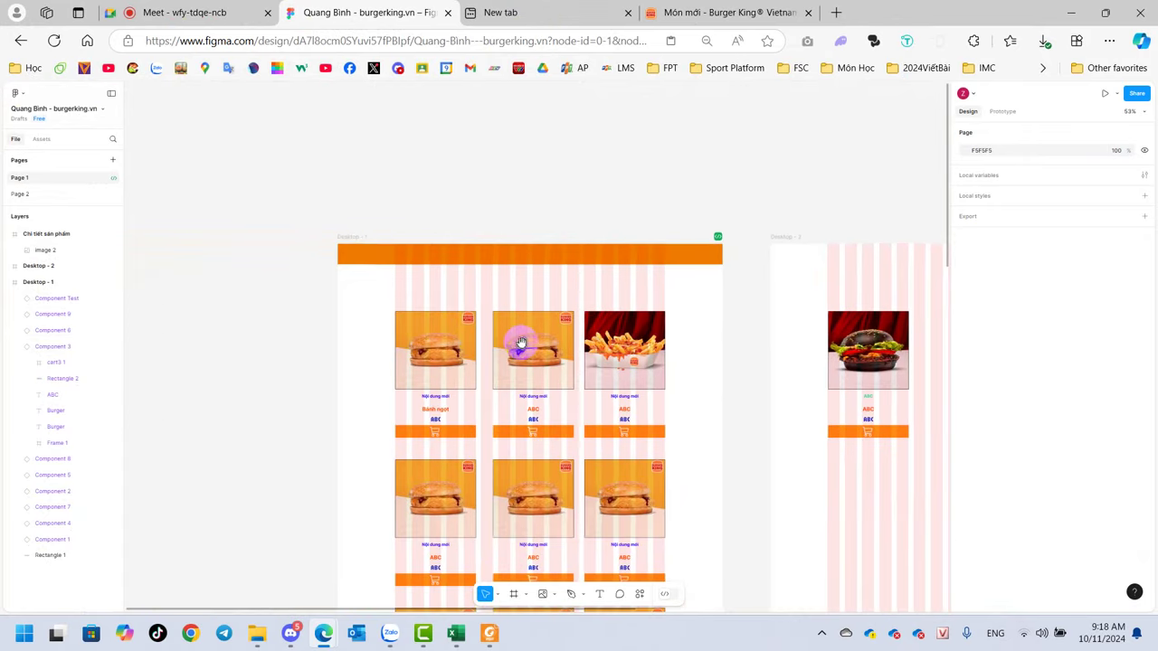
Start placing an image and browse the Image folders down to the Product folder.
left_click(544, 596)
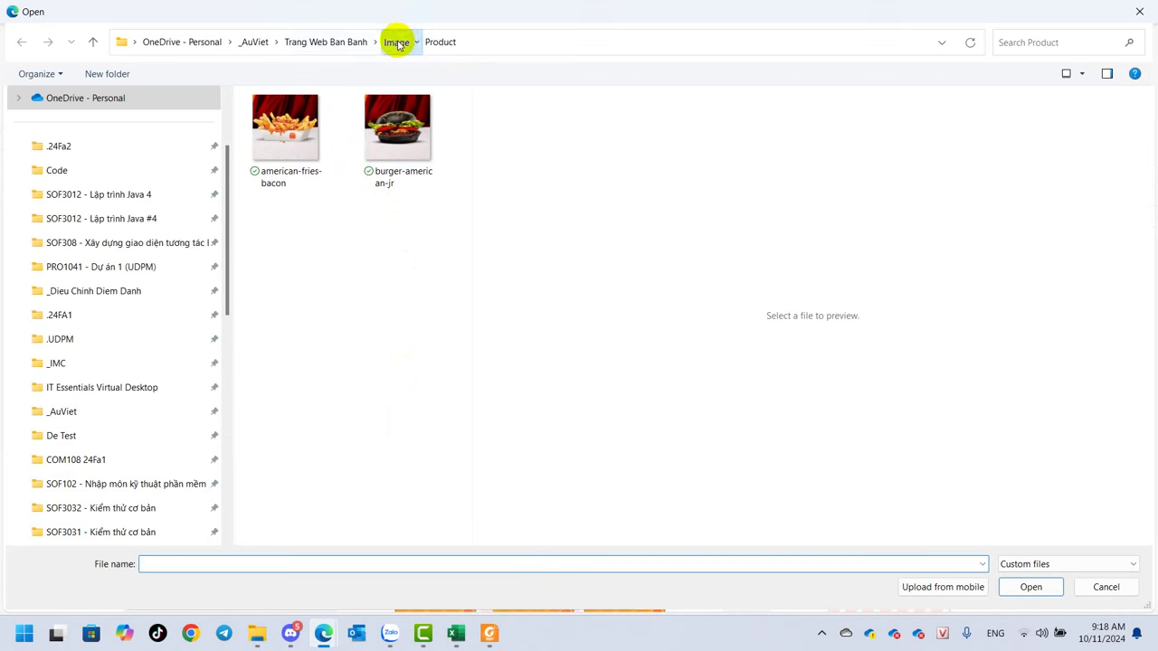
left_click(395, 42)
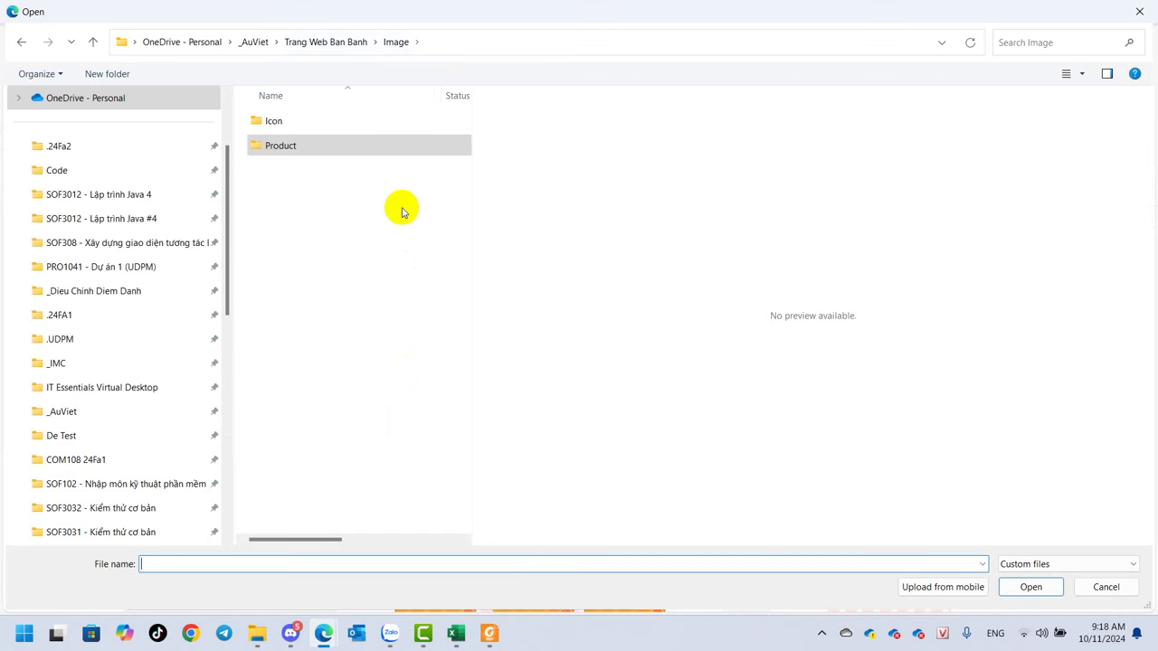
left_click(341, 42)
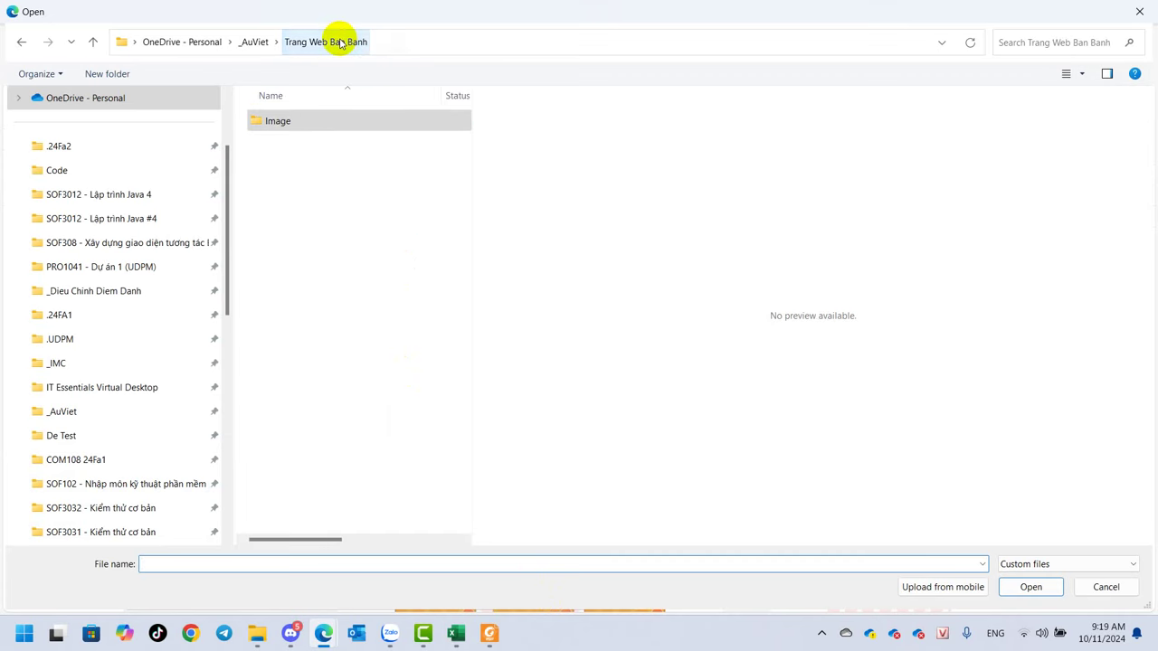
double_click(283, 121)
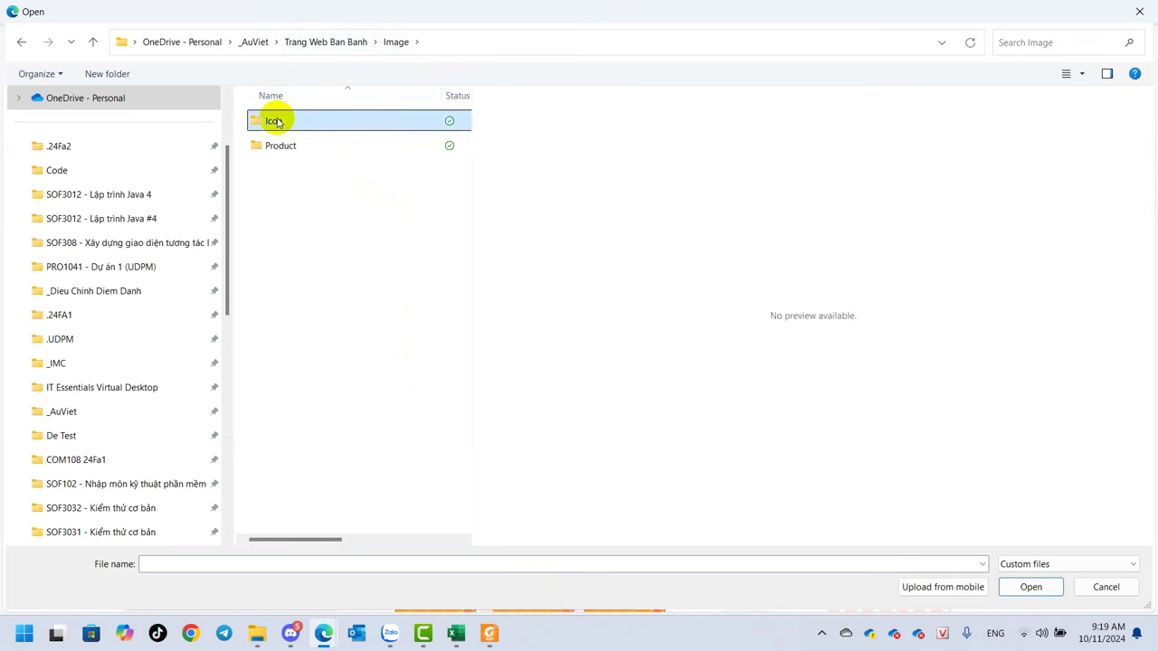
double_click(276, 123)
left_click(387, 42)
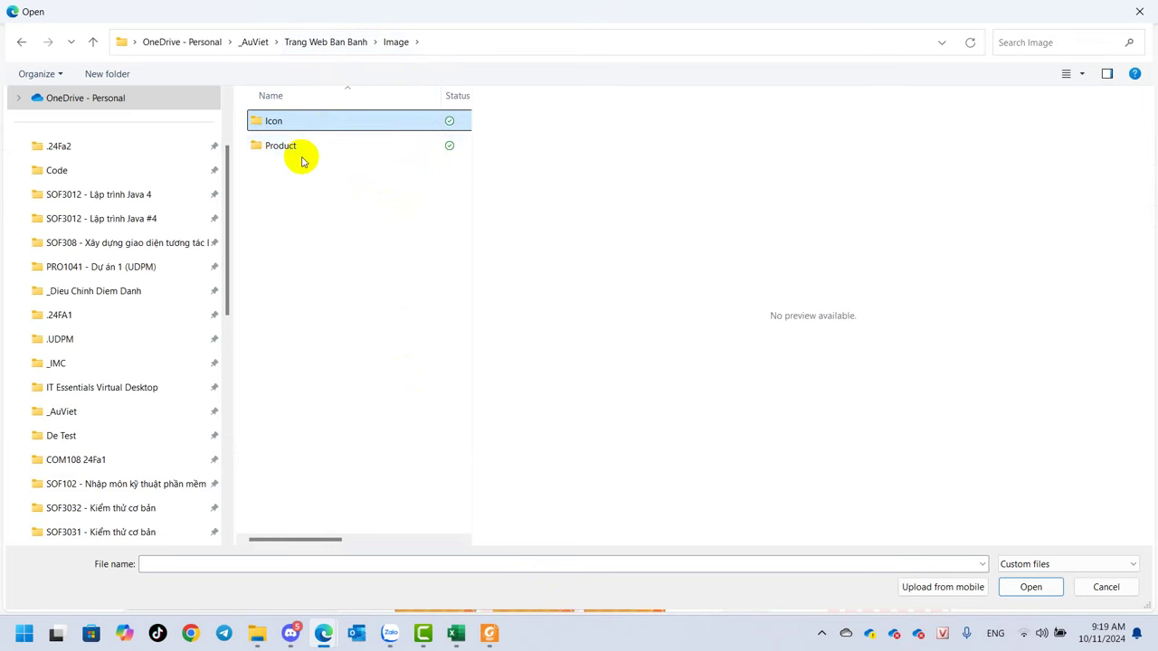
double_click(290, 145)
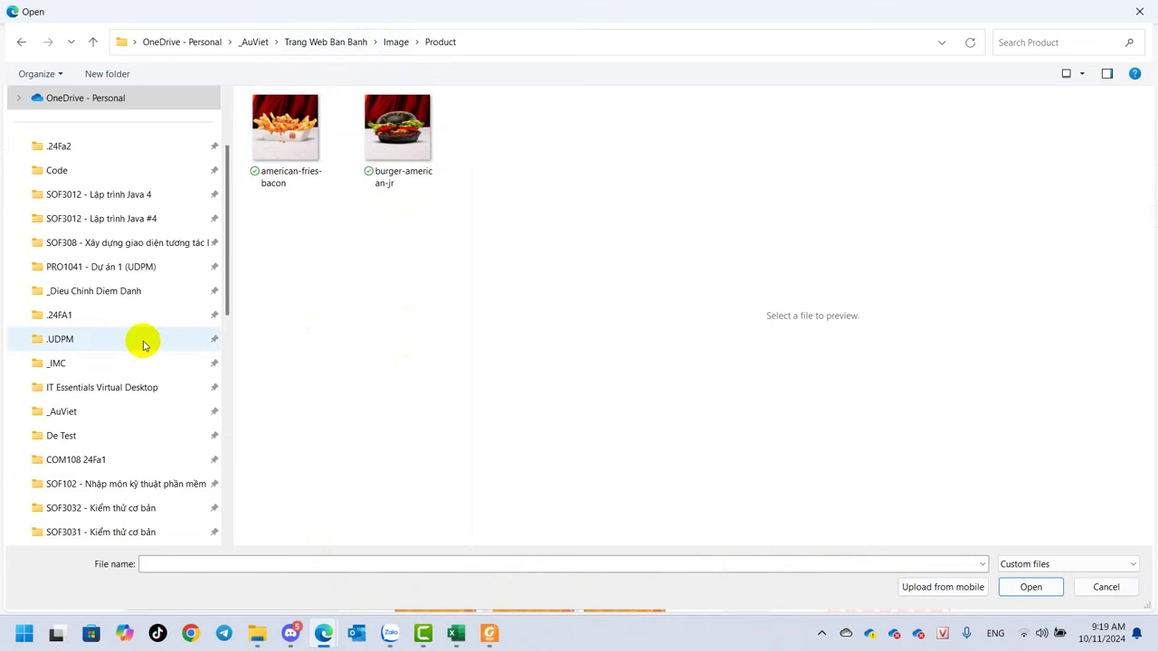
scroll(140, 340, "up", 2)
scroll(135, 390, "down", 4)
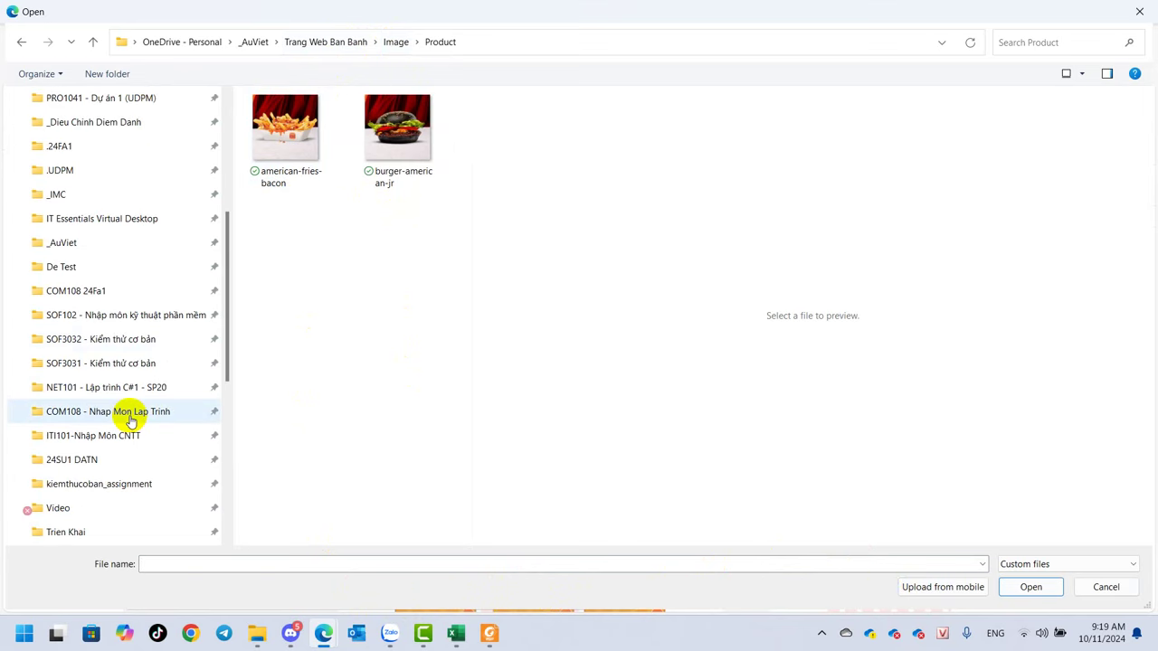
scroll(129, 421, "down", 3)
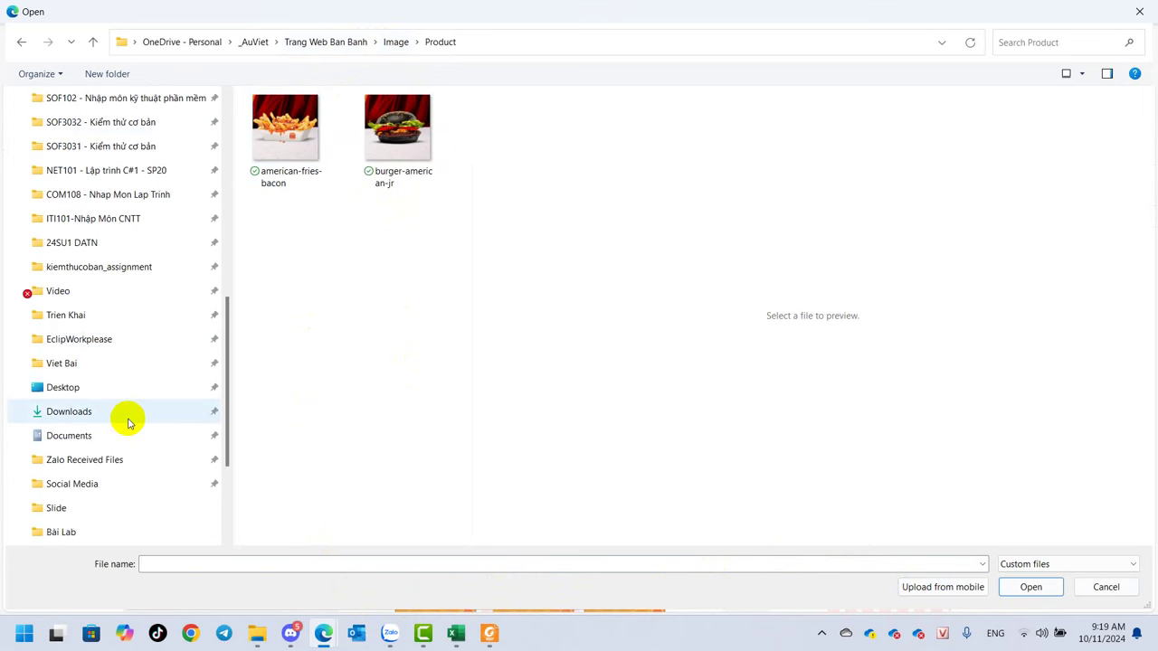
Navigate from Desktop > _AuViet to Trang Web Ban Banh > Image > Product.
left_click(83, 420)
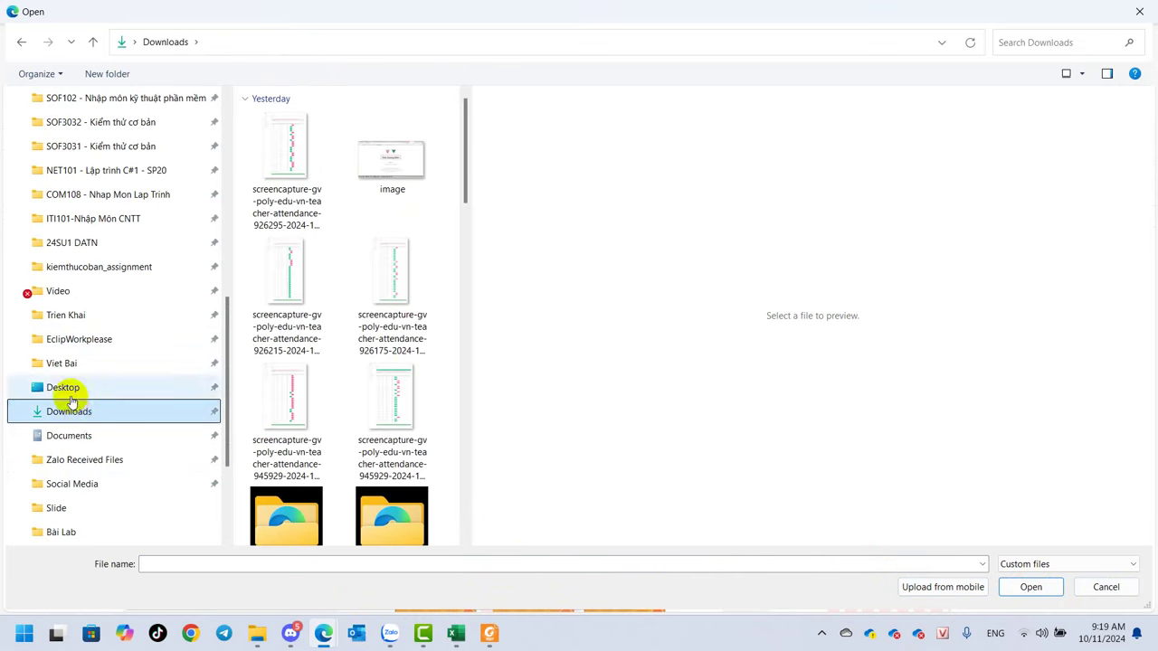
left_click(68, 389)
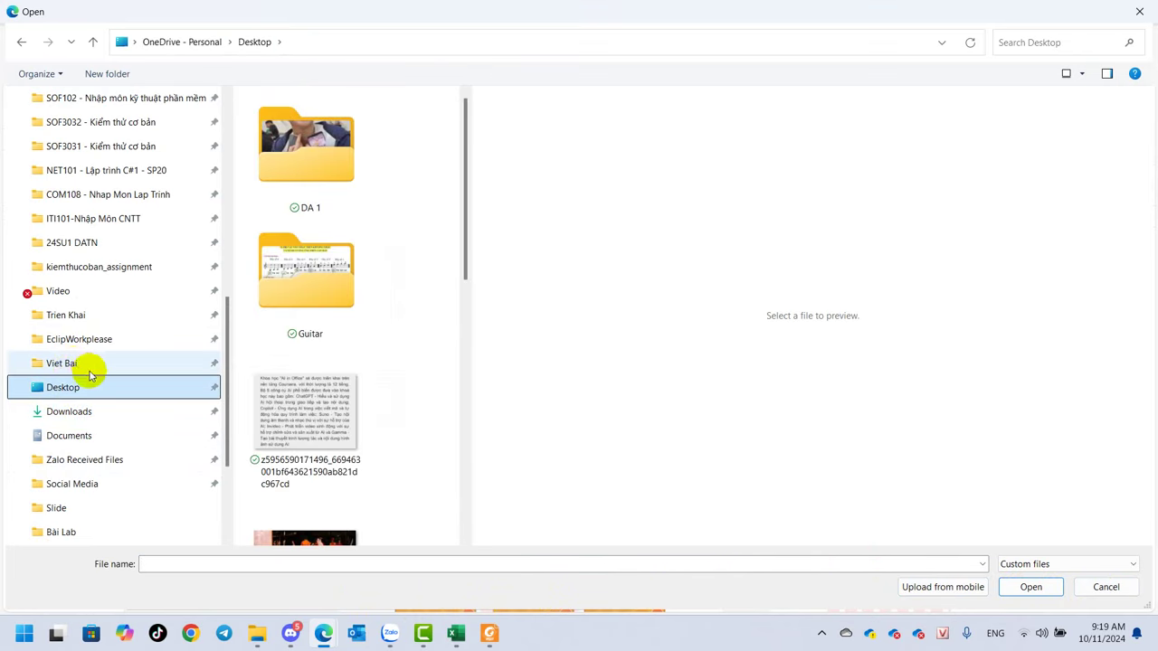
scroll(88, 375, "up", 5)
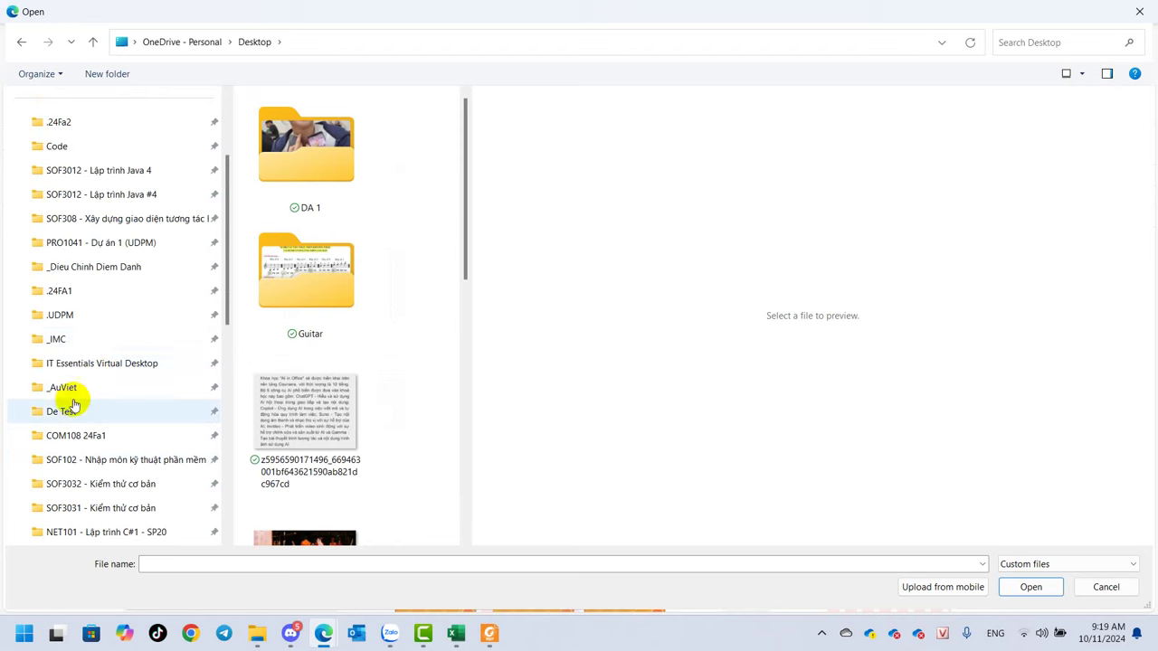
left_click(70, 395)
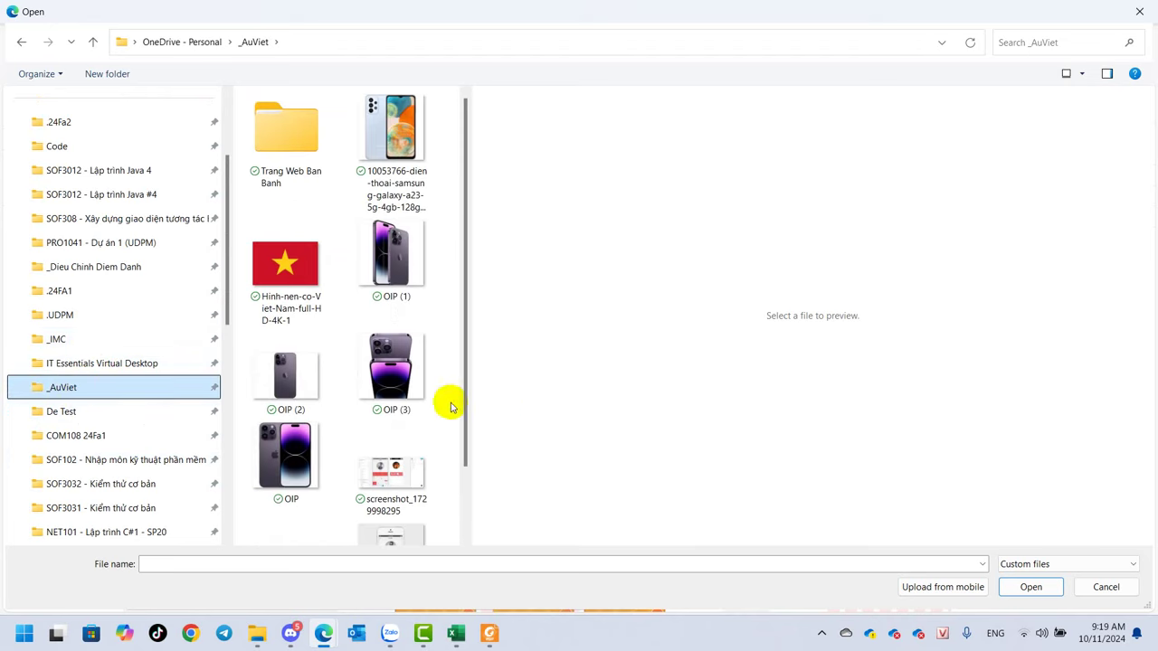
scroll(364, 412, "down", 2)
scroll(375, 439, "up", 2)
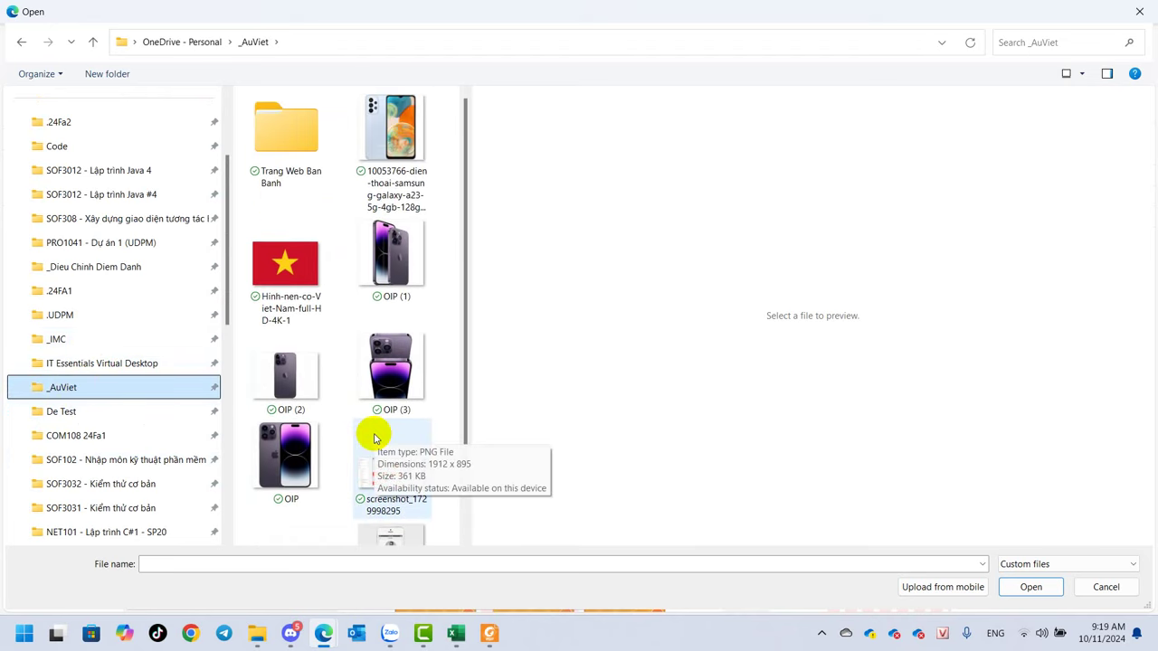
left_click(310, 143)
double_click(310, 143)
left_click(280, 127)
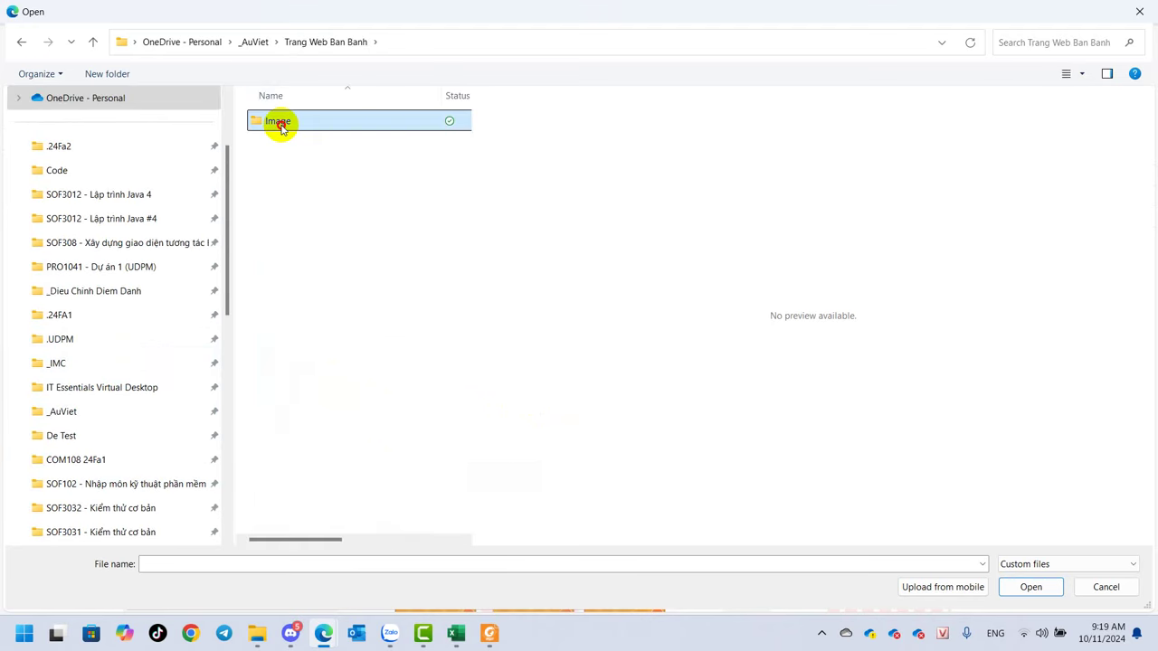
double_click(280, 127)
left_click(279, 142)
double_click(280, 142)
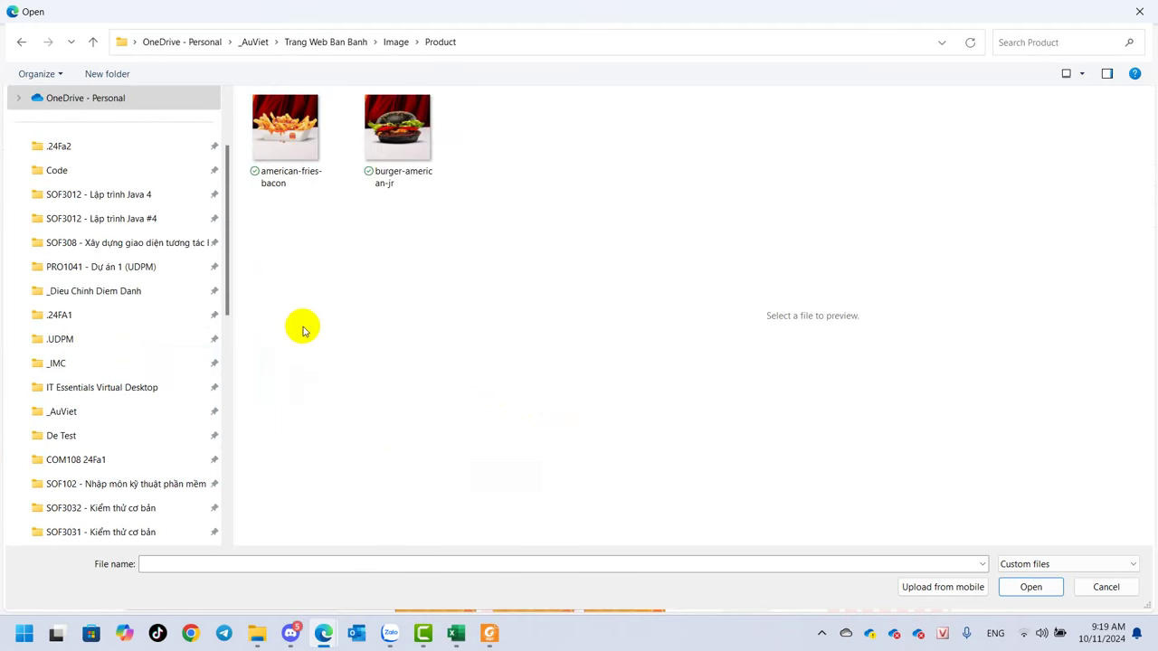
Show all file types in the Product folder, then cancel the image picker.
left_click(1020, 565)
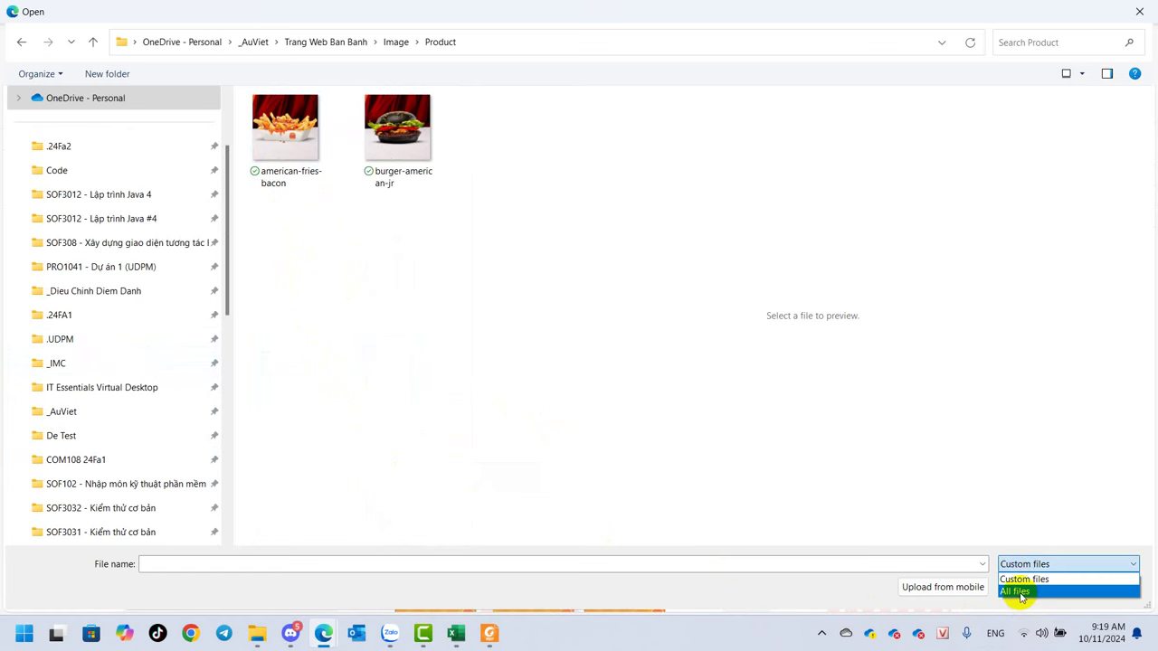
left_click(1020, 592)
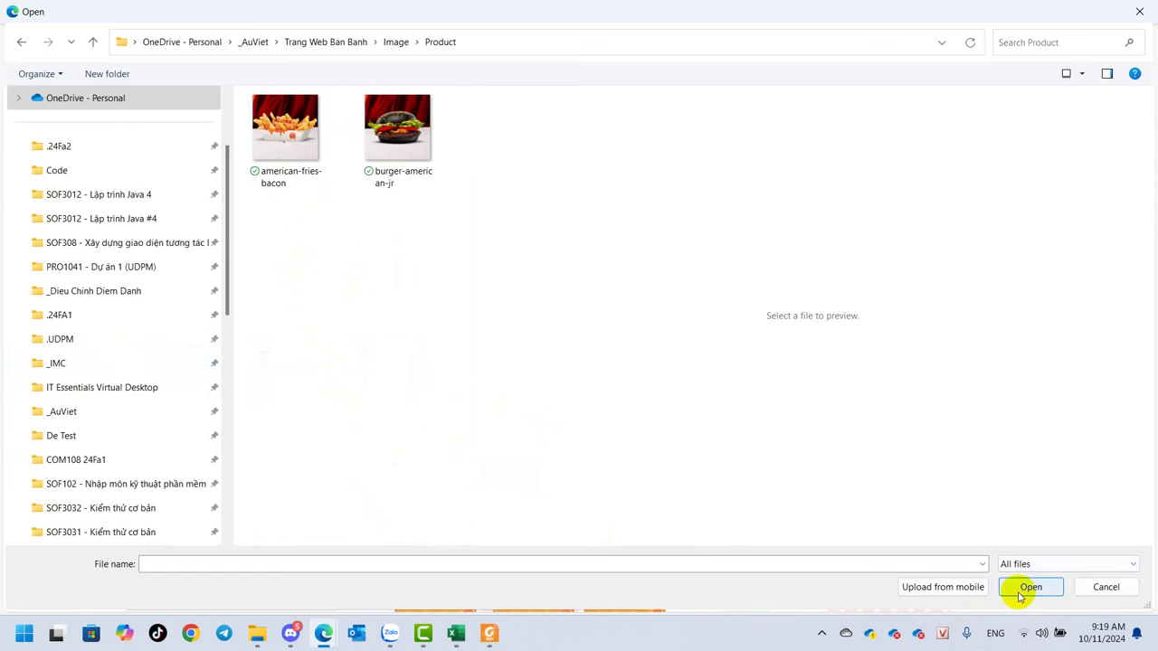
left_click(1102, 587)
On the Burger King menu page, start saving the logo image, then cancel the Save As dialog.
left_click(714, 11)
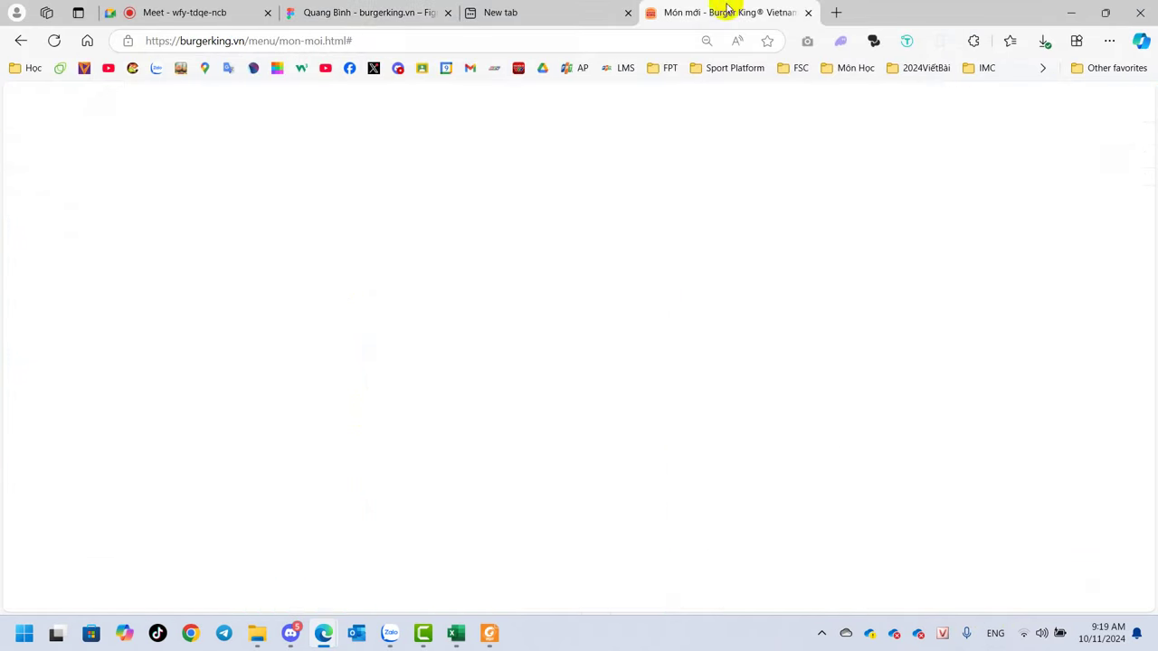
right_click(264, 115)
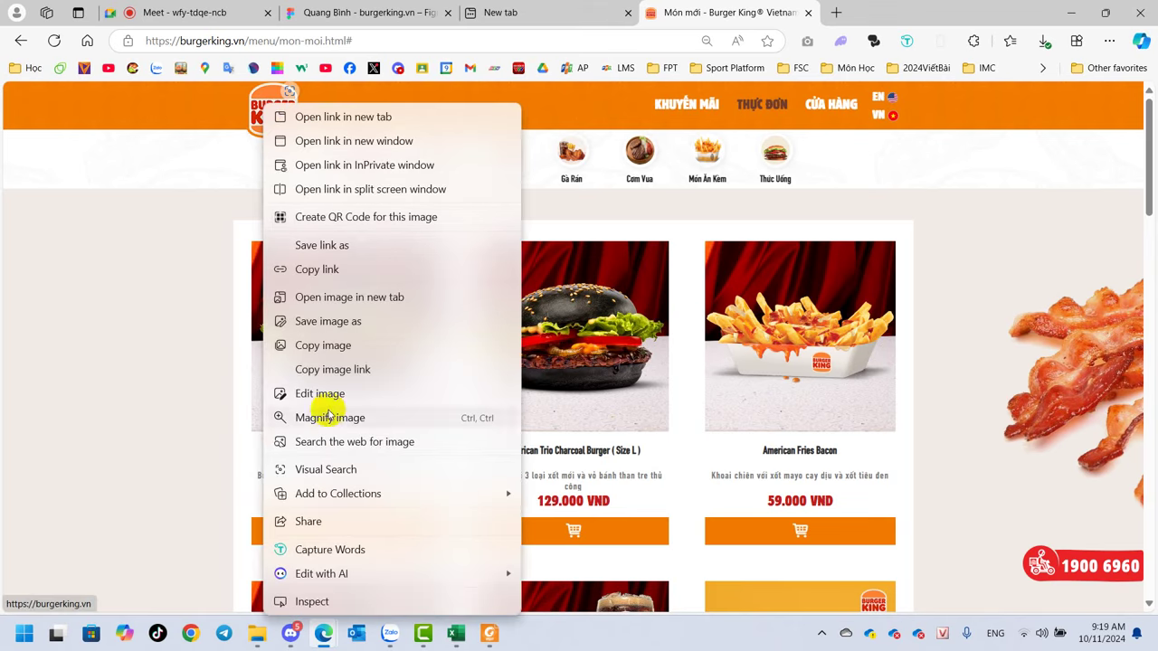
left_click(345, 327)
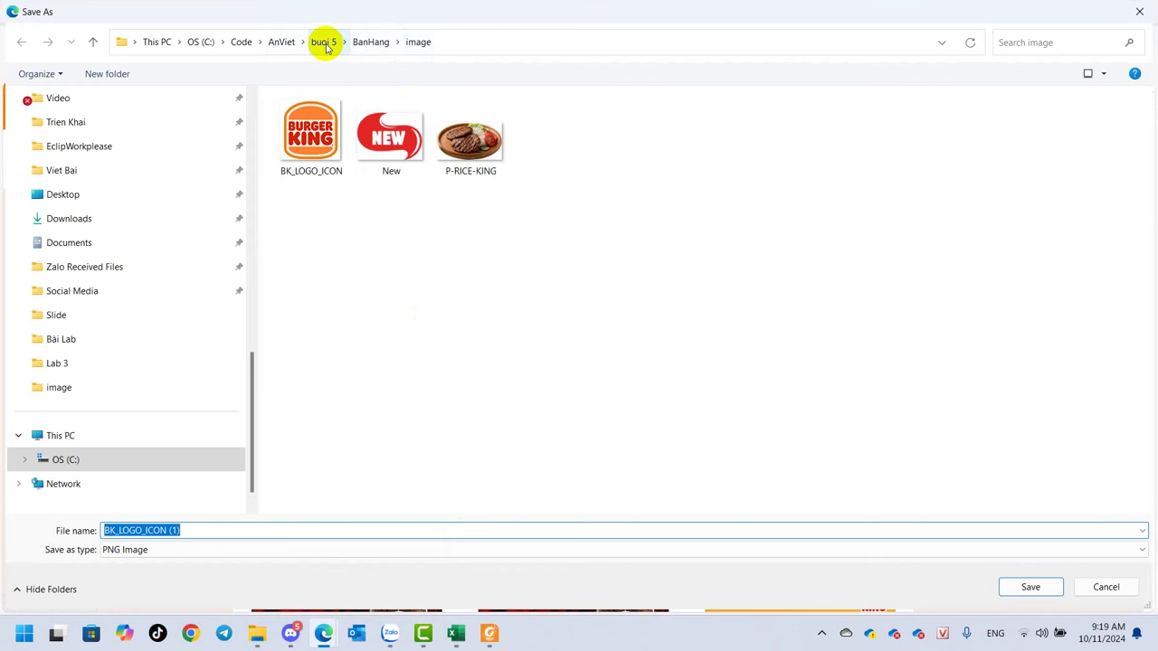
left_click(1106, 587)
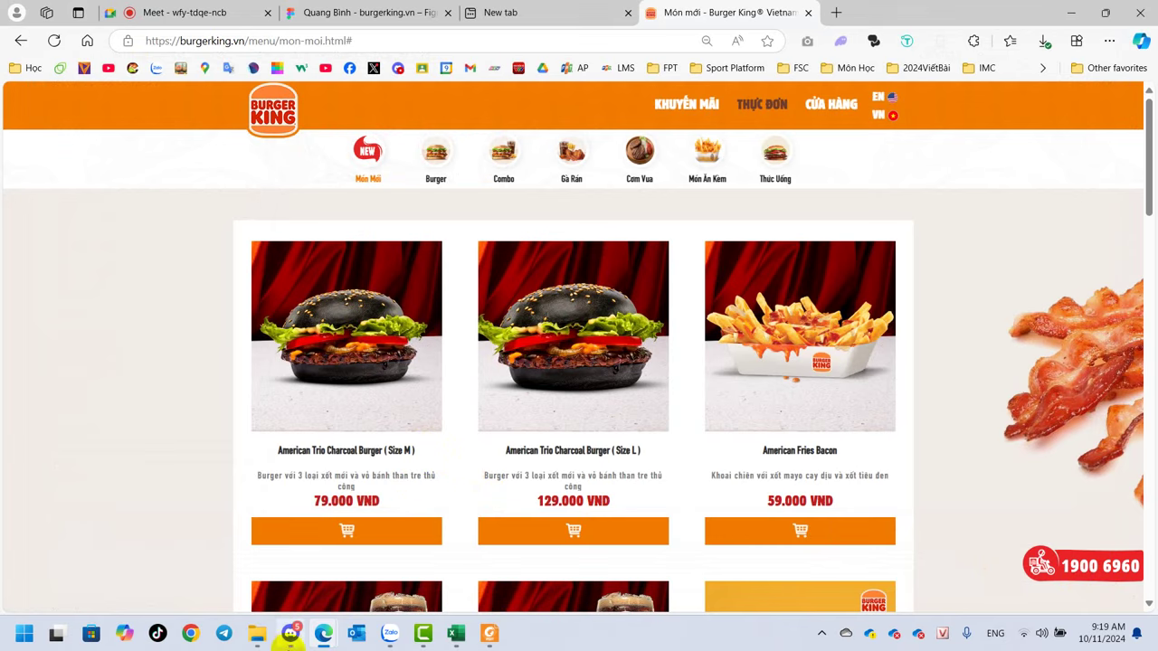
In File Explorer, go to C: > Code > AnViet > buoi 5 > BanHang > image.
left_click(257, 633)
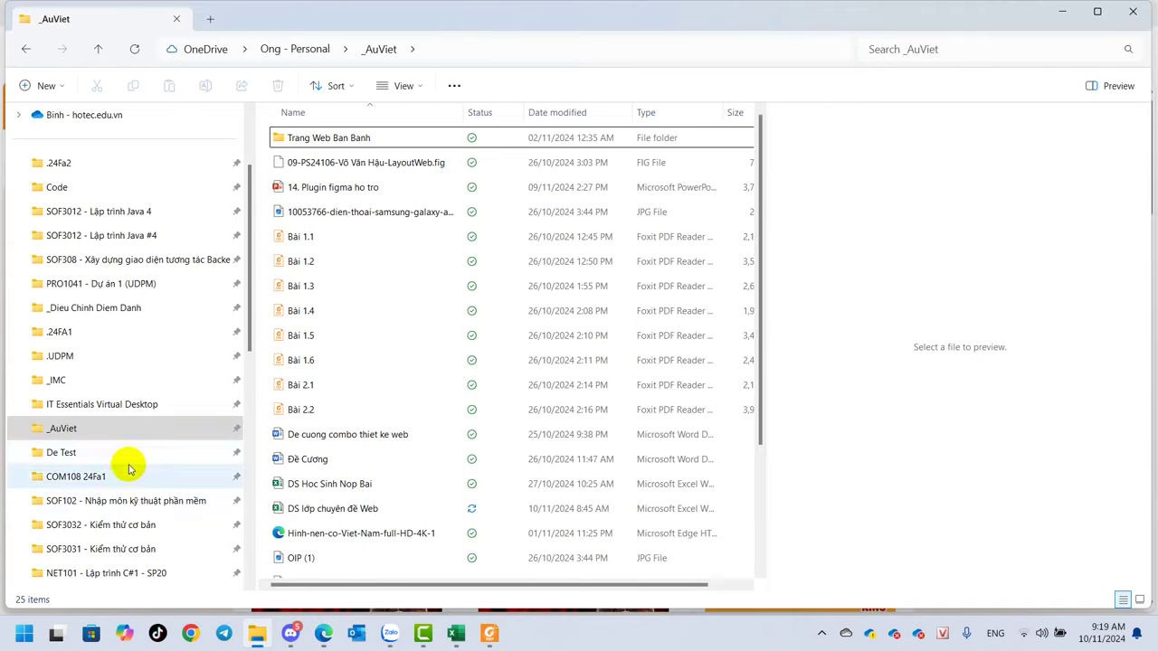
scroll(109, 452, "down", 3)
scroll(91, 480, "down", 3)
scroll(77, 516, "down", 1)
left_click(74, 526)
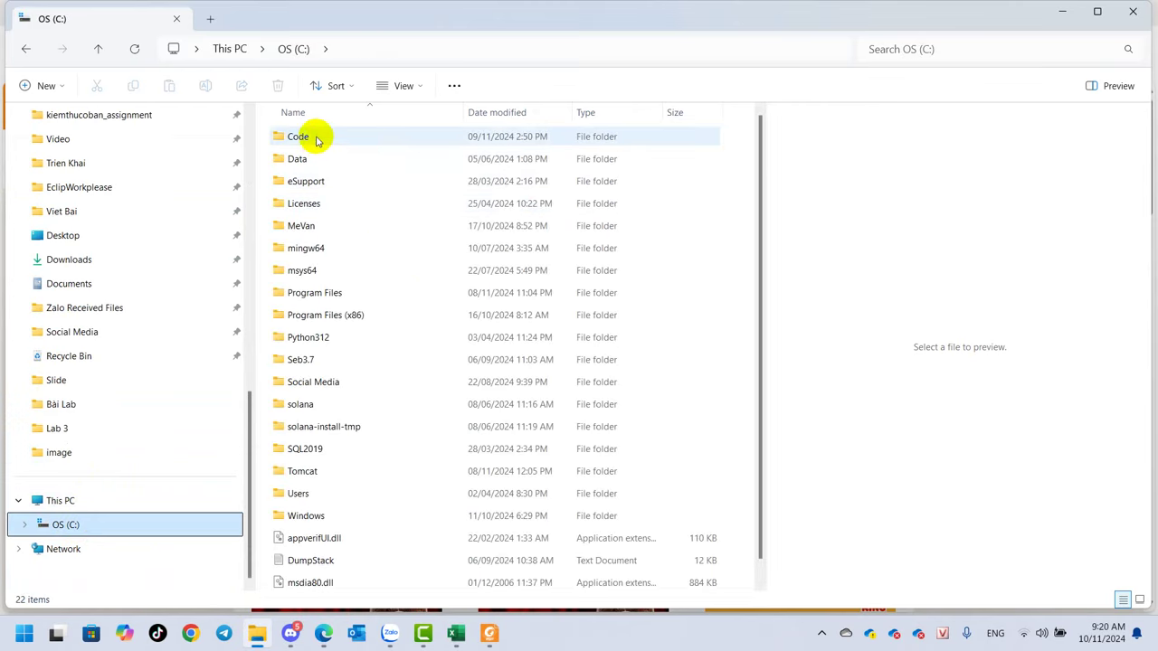
double_click(316, 138)
left_click(316, 160)
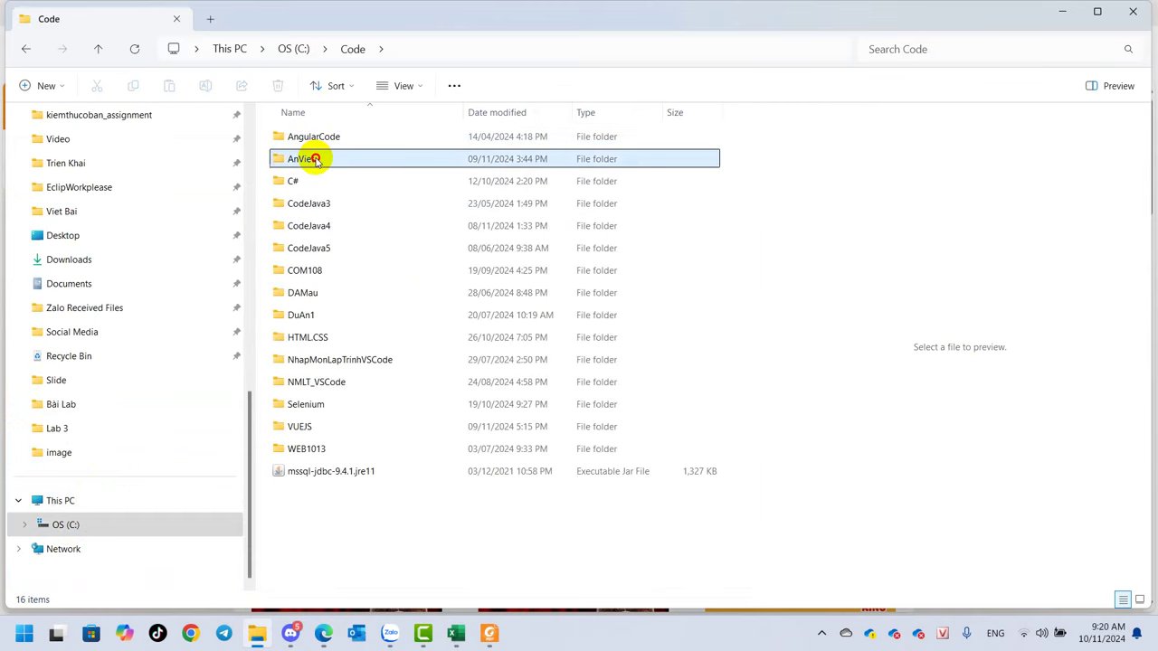
double_click(316, 159)
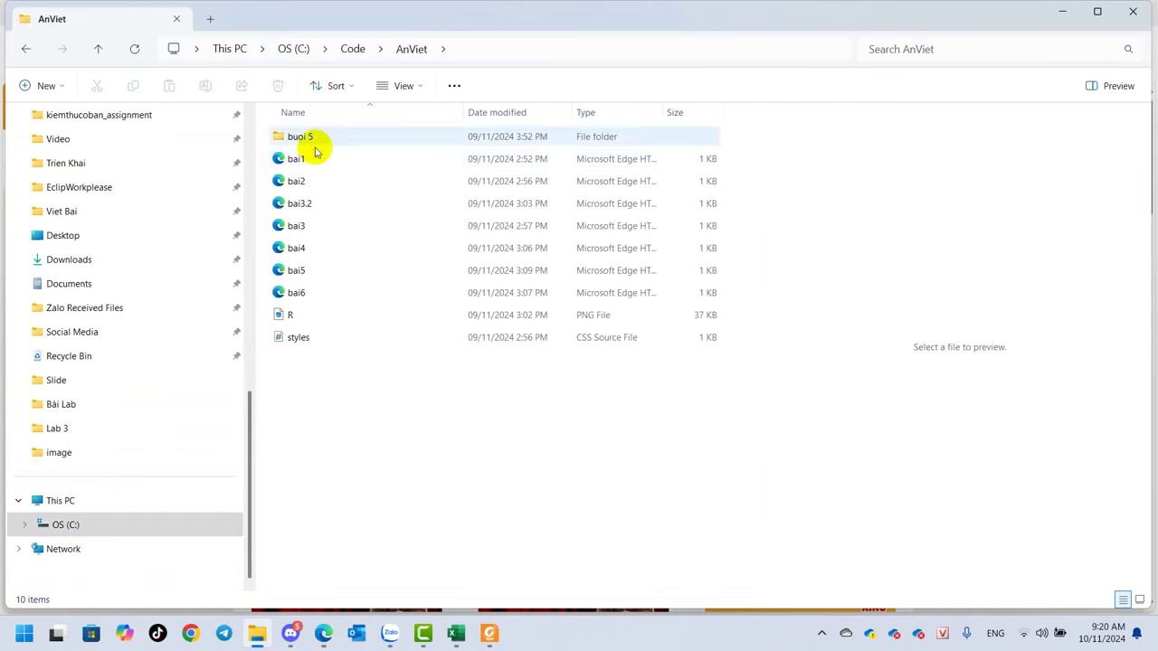
double_click(311, 138)
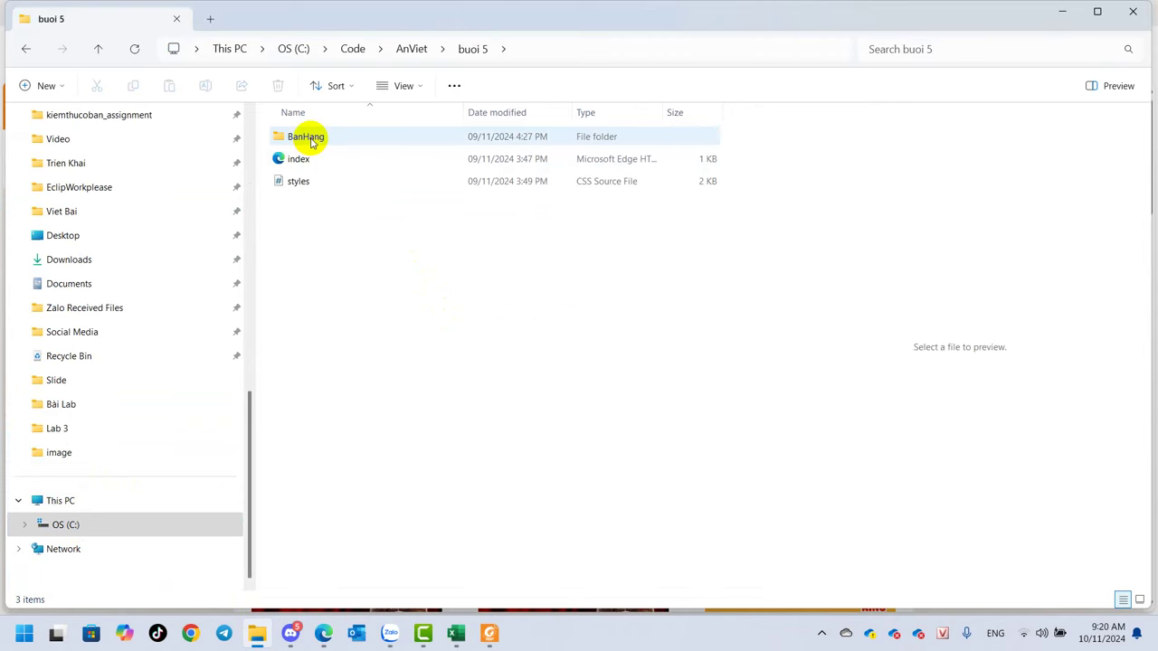
double_click(310, 140)
double_click(297, 137)
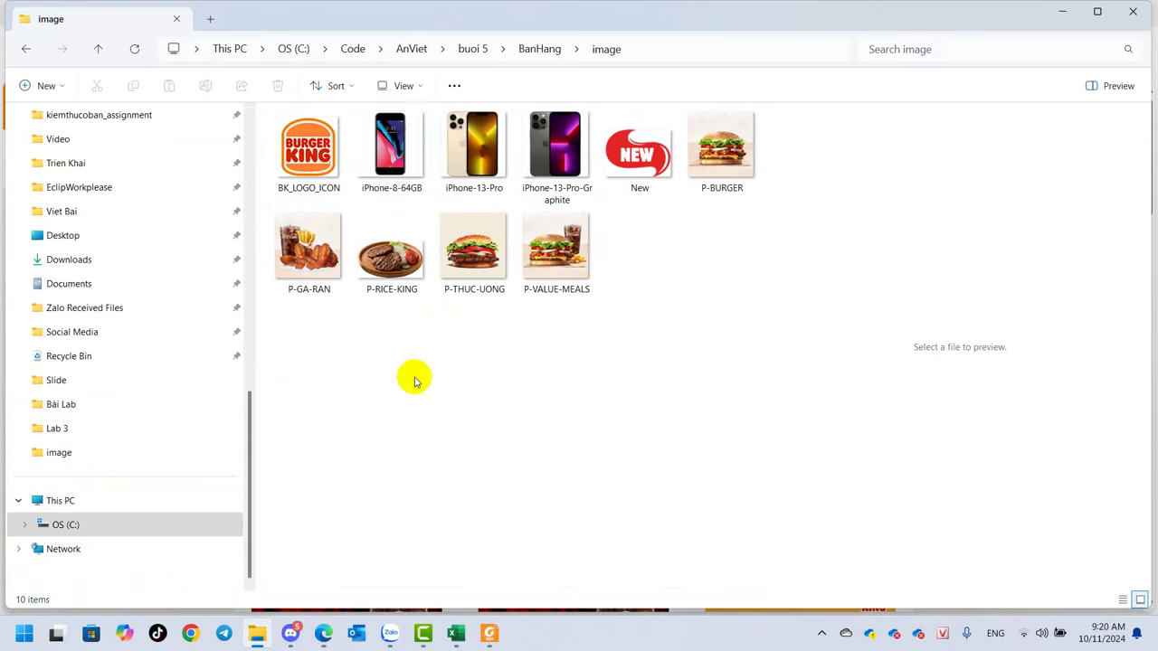
Select BK_LOGO_ICON and all ten saved images, then return to the Burger King page.
left_click(322, 168)
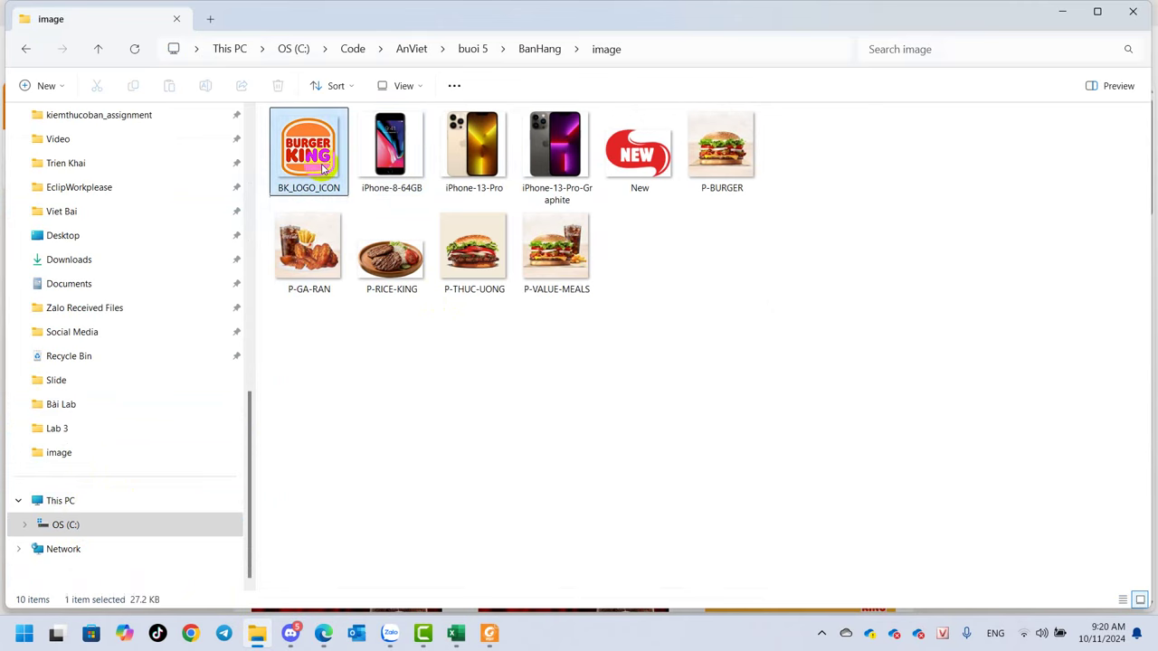
left_click(583, 272, "shift")
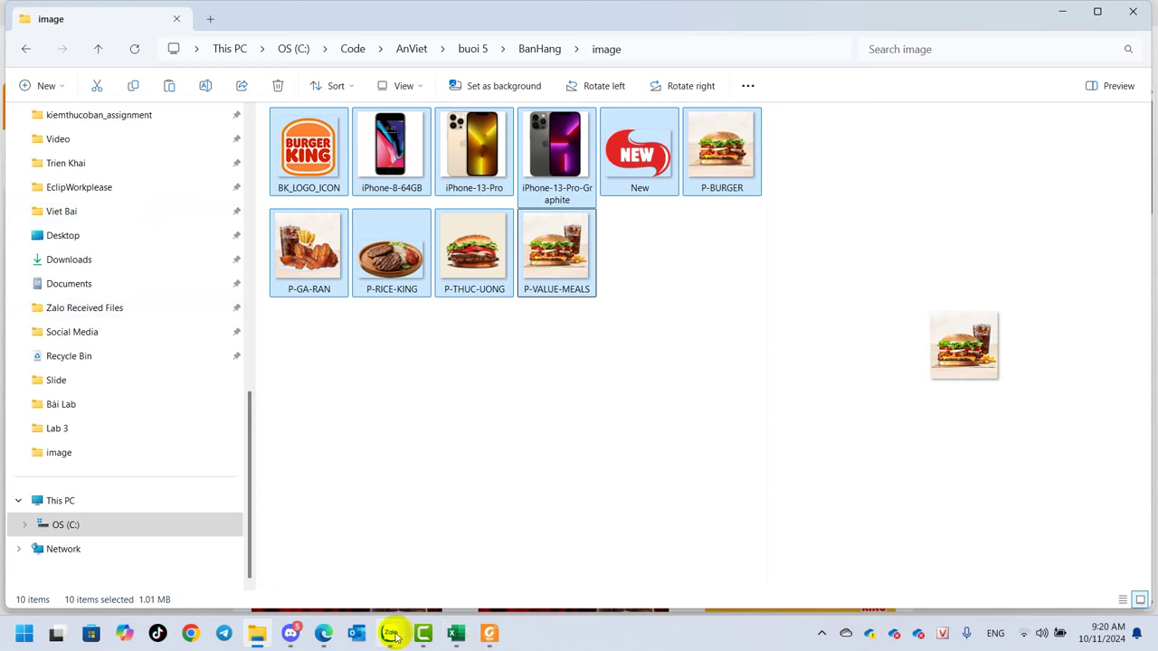
left_click(324, 635)
left_click(266, 543)
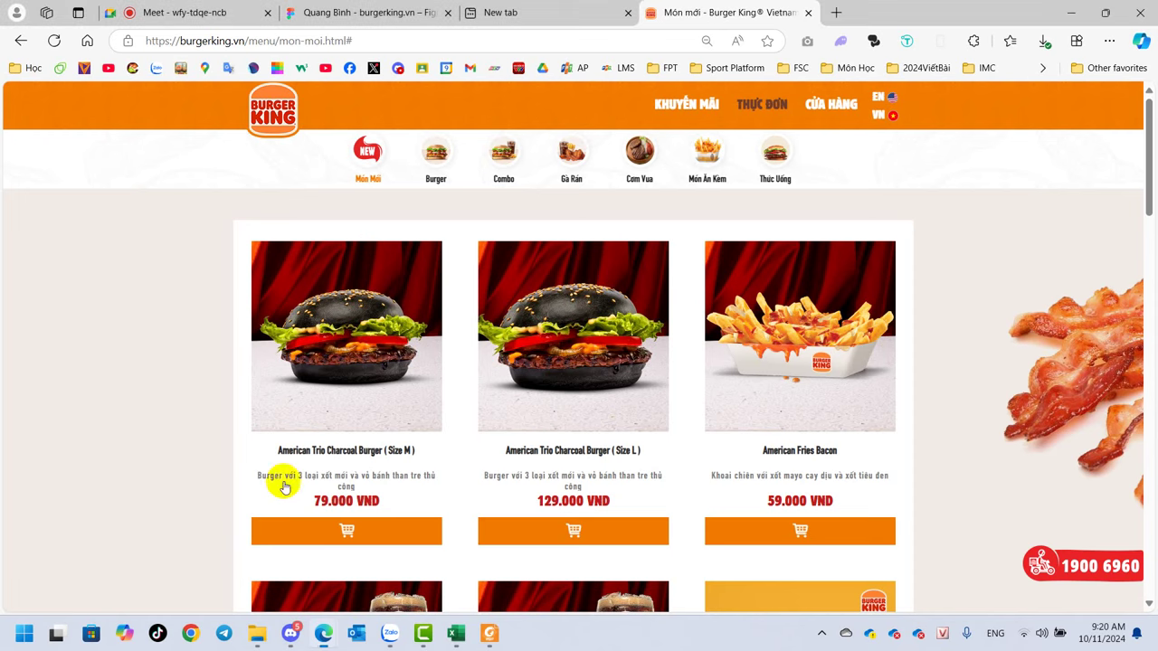
In Figma, insert BK_LOGO_ICON from C: > Code > AnViet > BanHang > image.
left_click(375, 11)
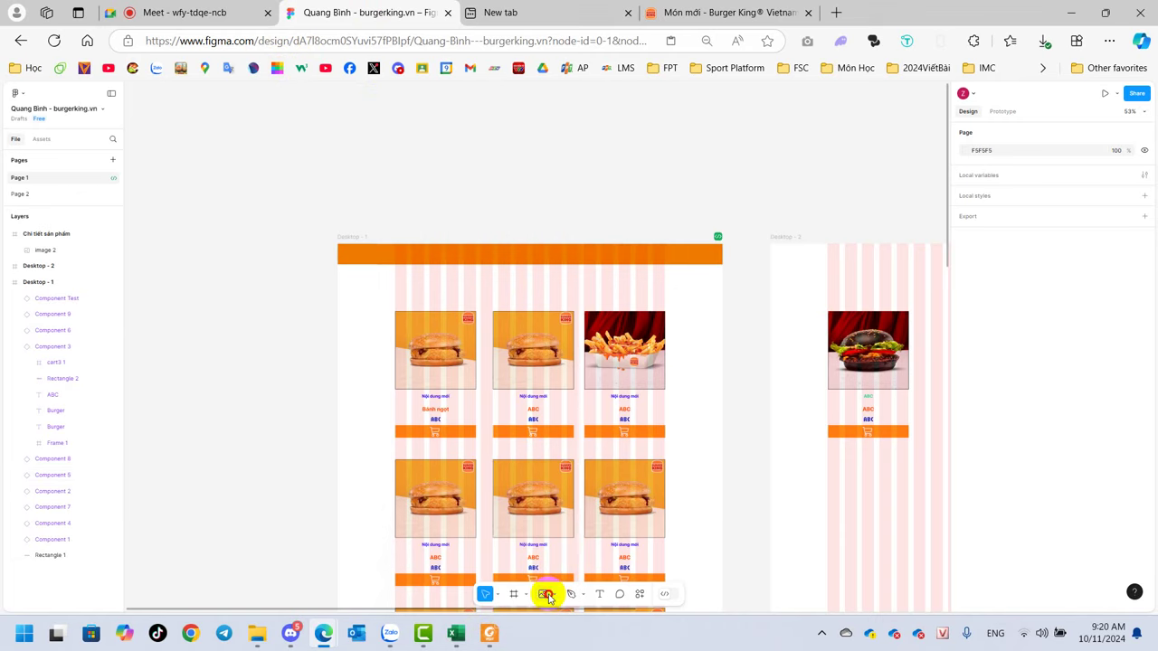
left_click(547, 599)
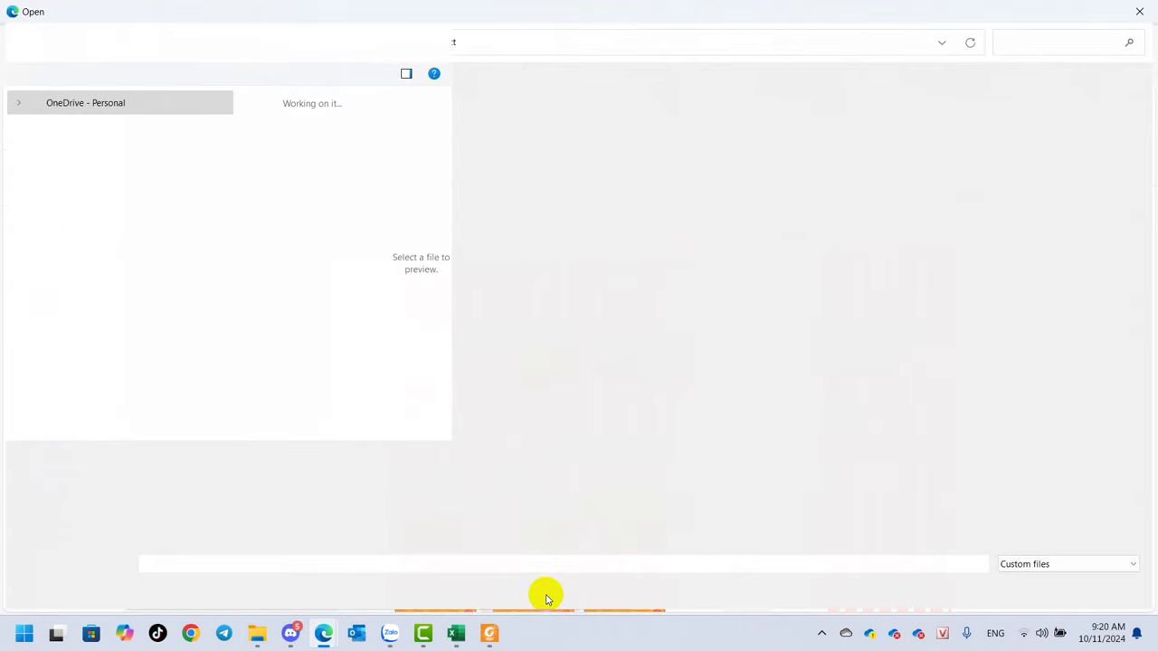
scroll(181, 389, "down", 5)
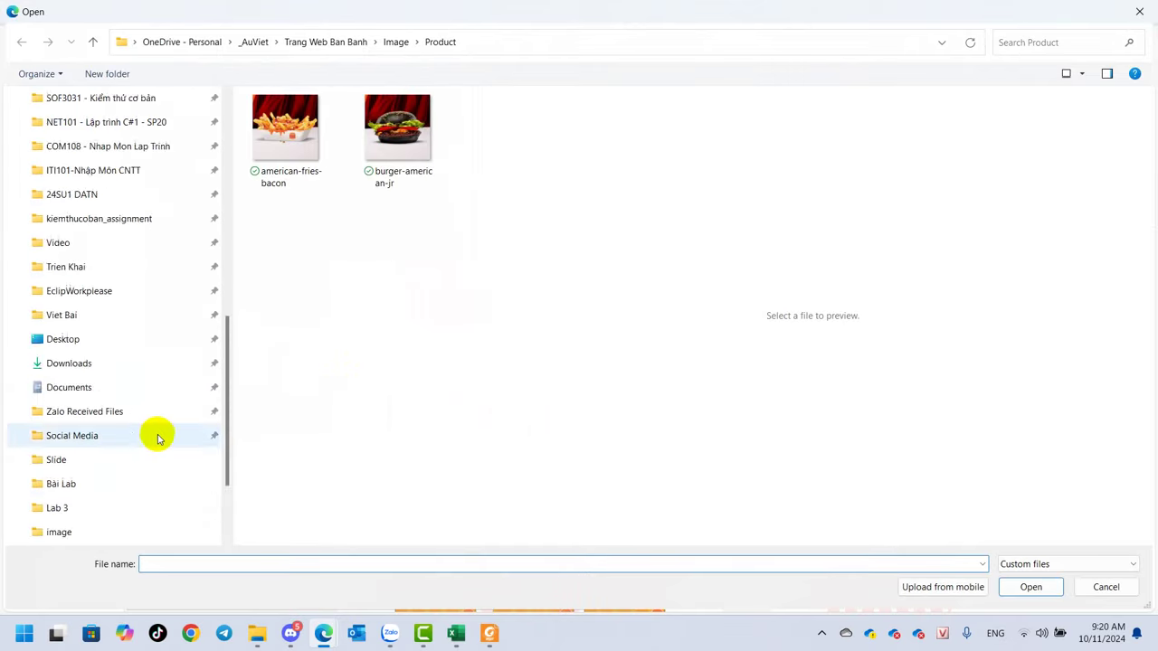
scroll(154, 434, "down", 2)
left_click(72, 483)
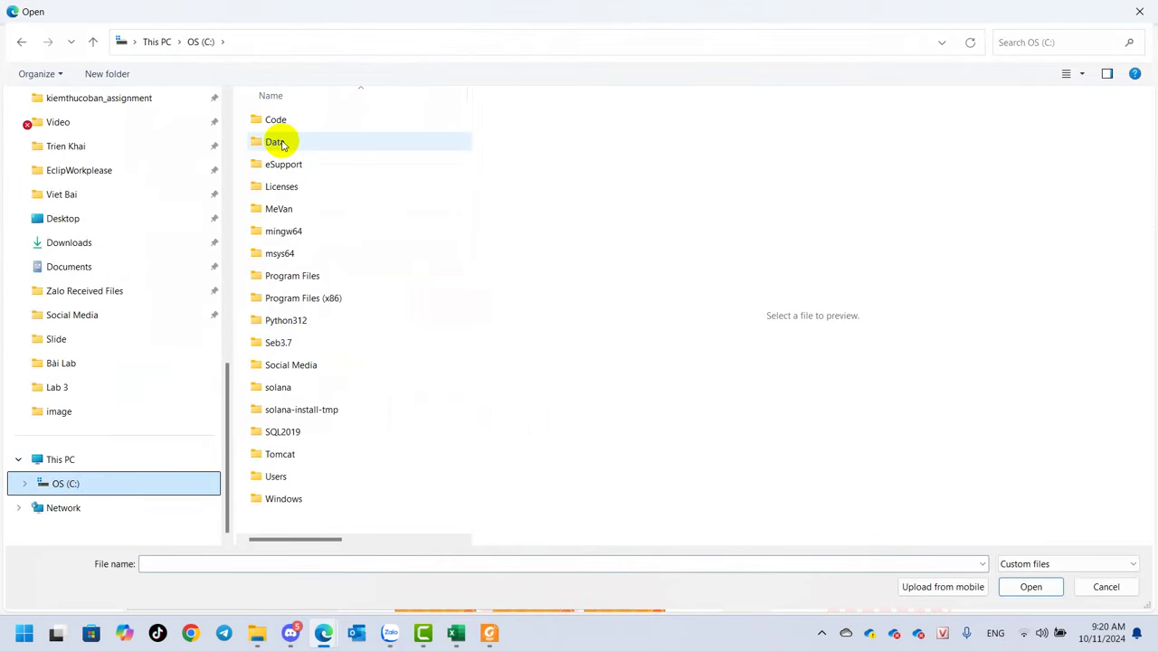
double_click(276, 120)
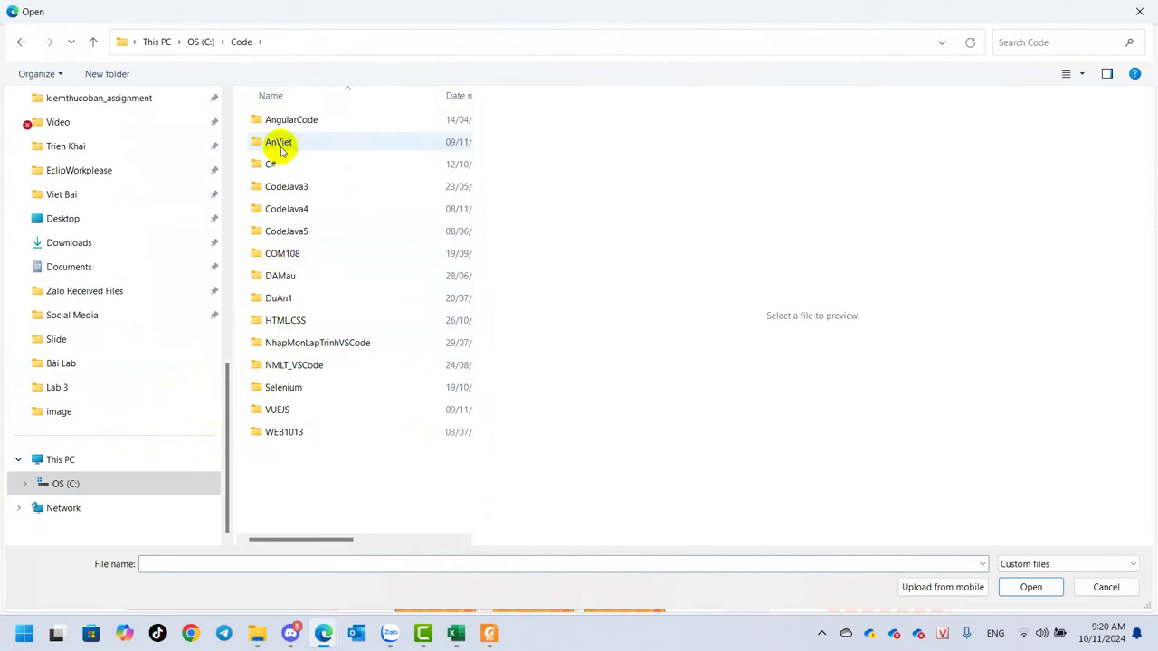
left_click(281, 142)
double_click(280, 143)
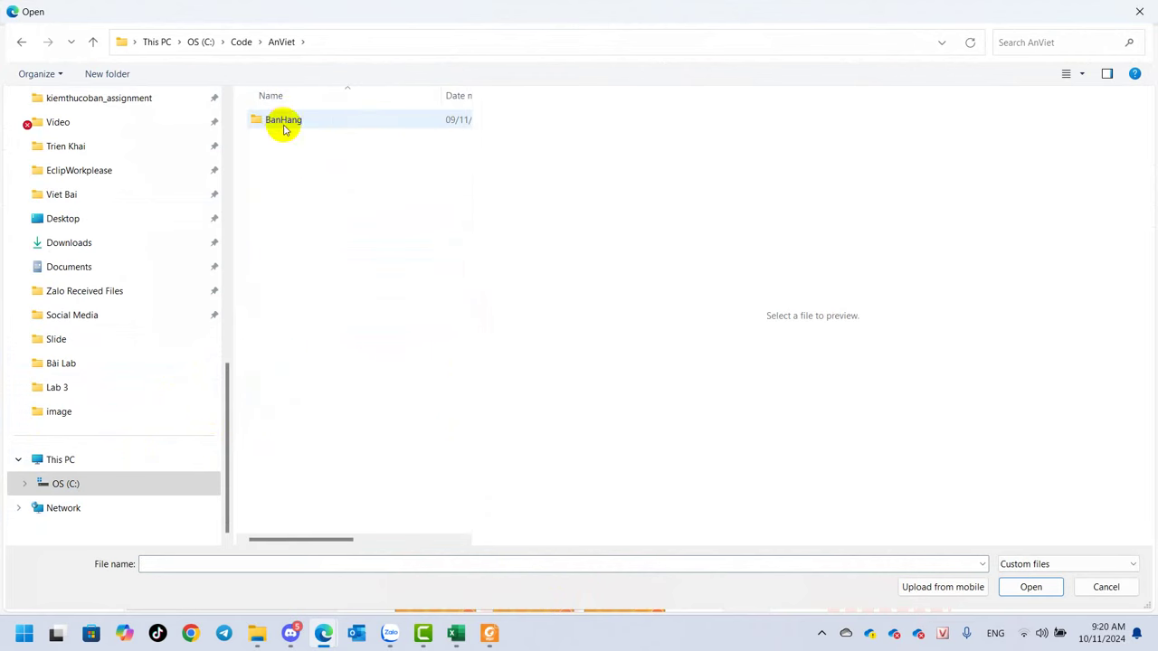
double_click(283, 119)
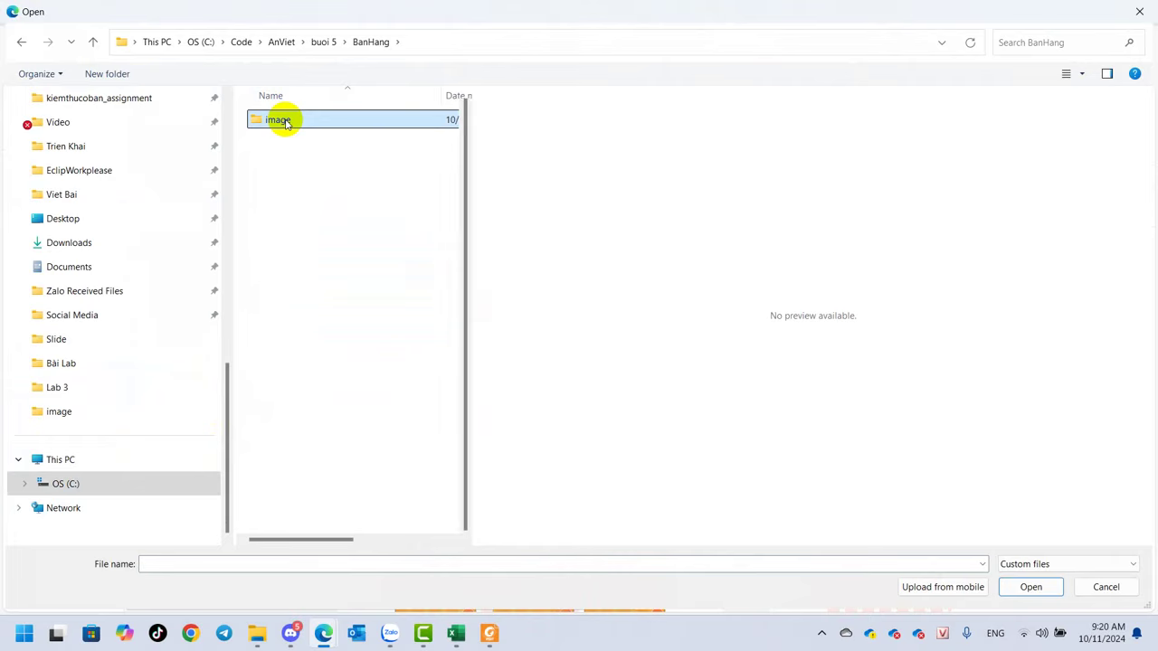
double_click(283, 119)
double_click(286, 131)
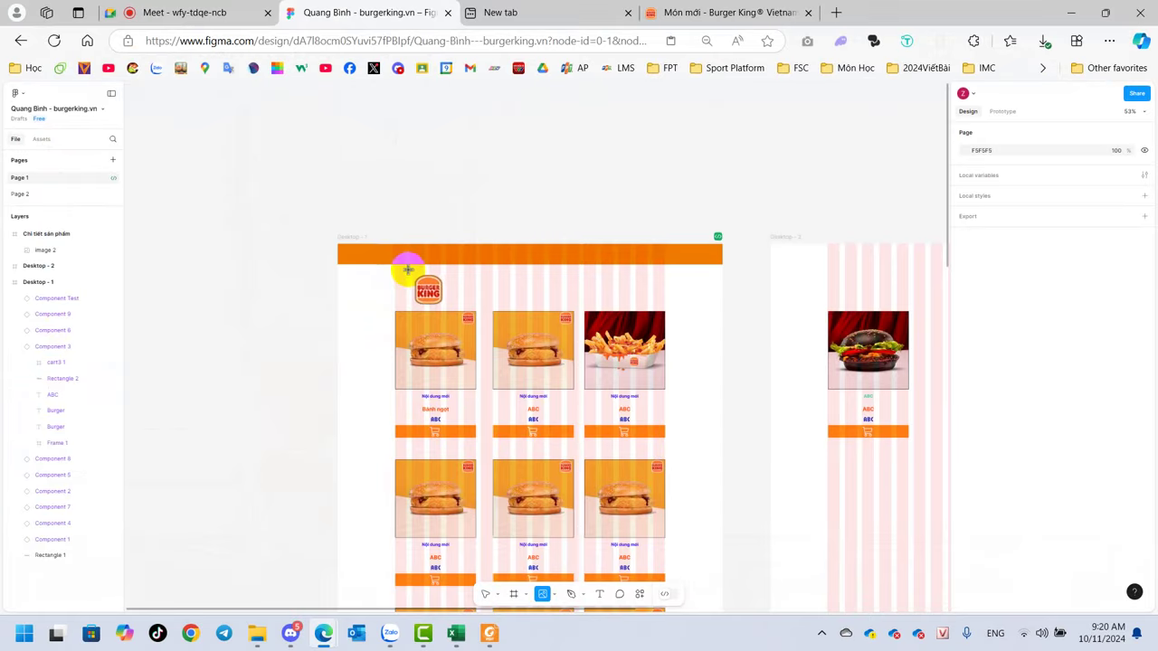
Place the logo in the Desktop - 1 header, then pan toward the product detail popup.
left_click(402, 242)
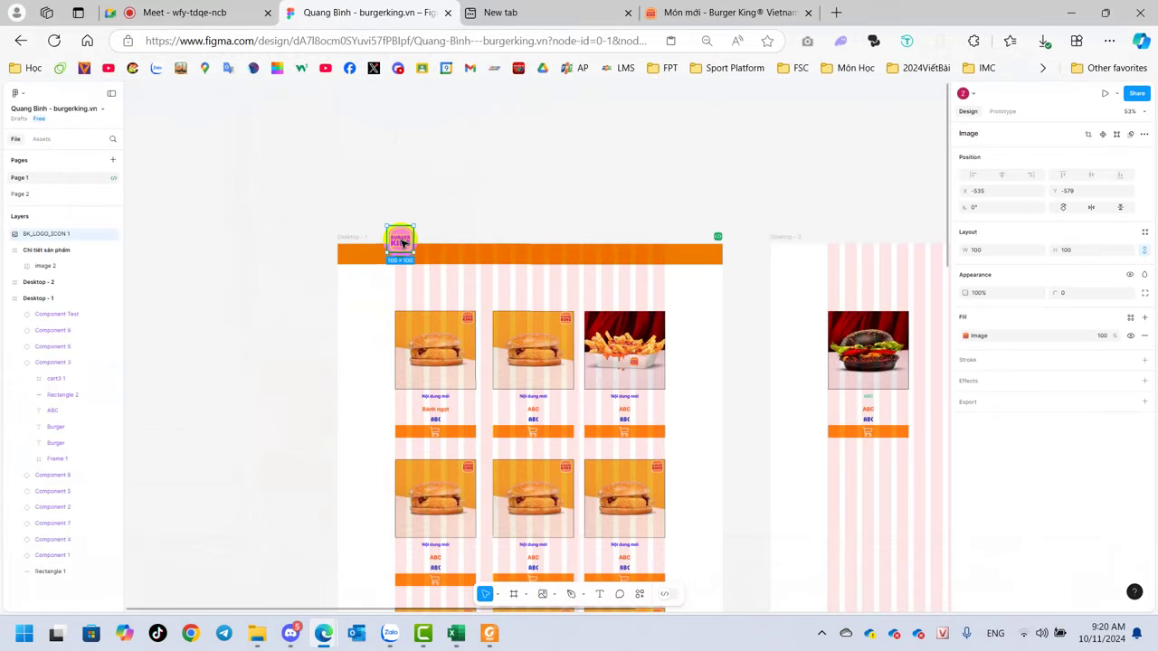
left_click_drag(407, 248, 423, 264)
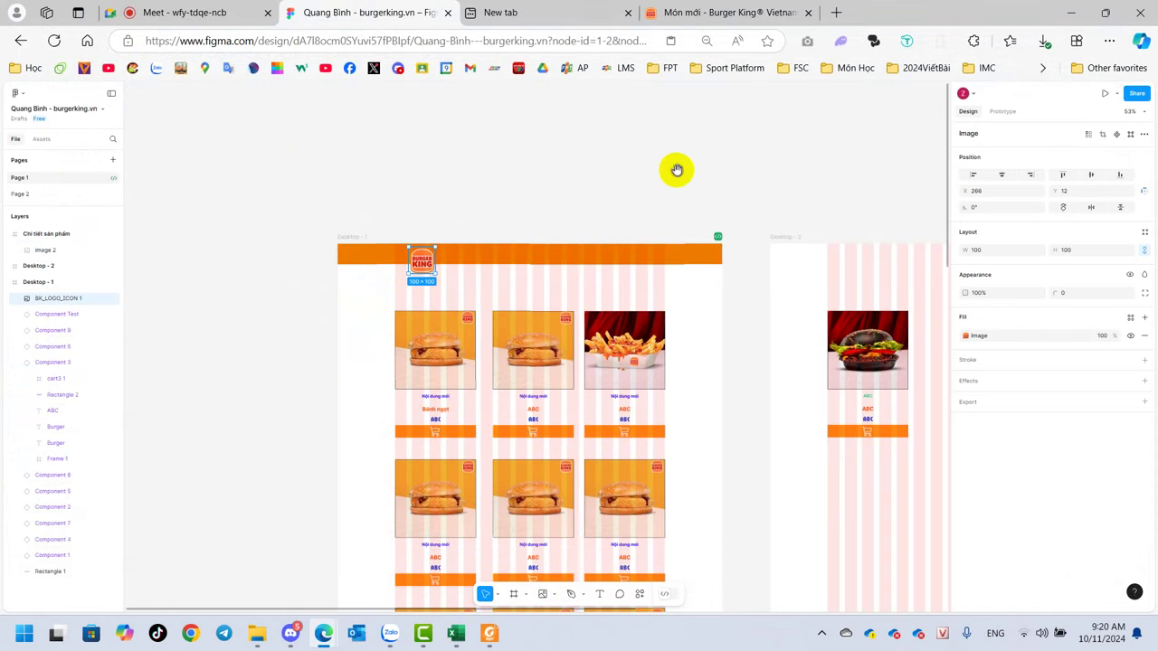
left_click_drag(706, 172, 298, 118)
left_click_drag(723, 205, 467, 130)
left_click(663, 342)
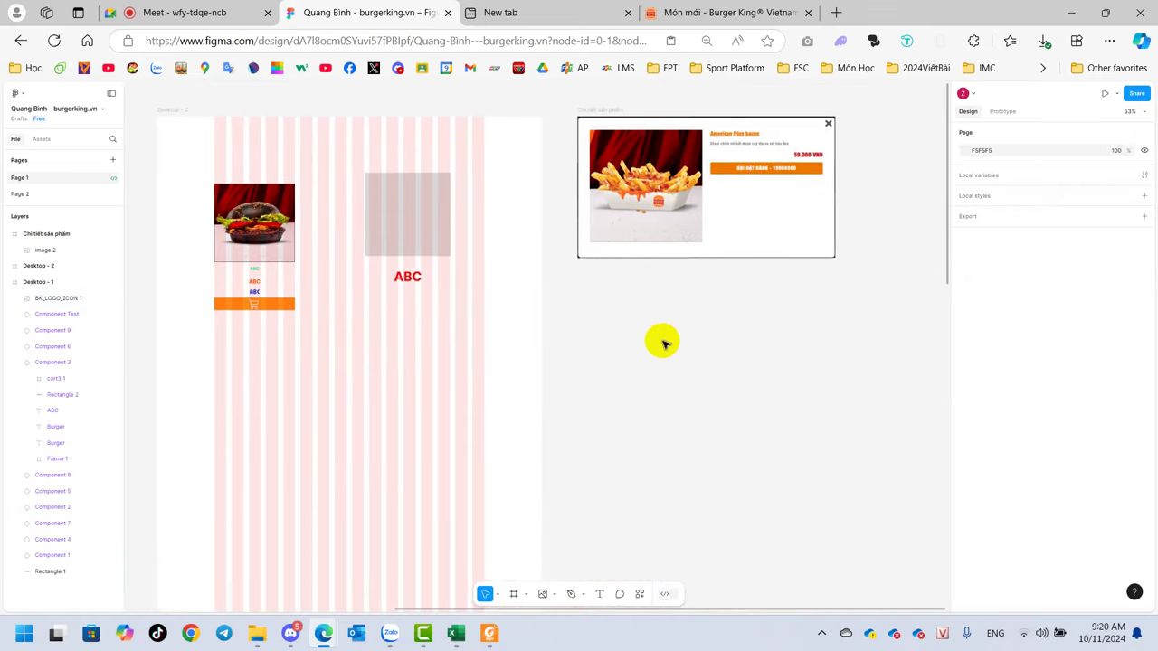
Create a new 853×437 Menu frame below the product detail popup.
left_click(524, 596)
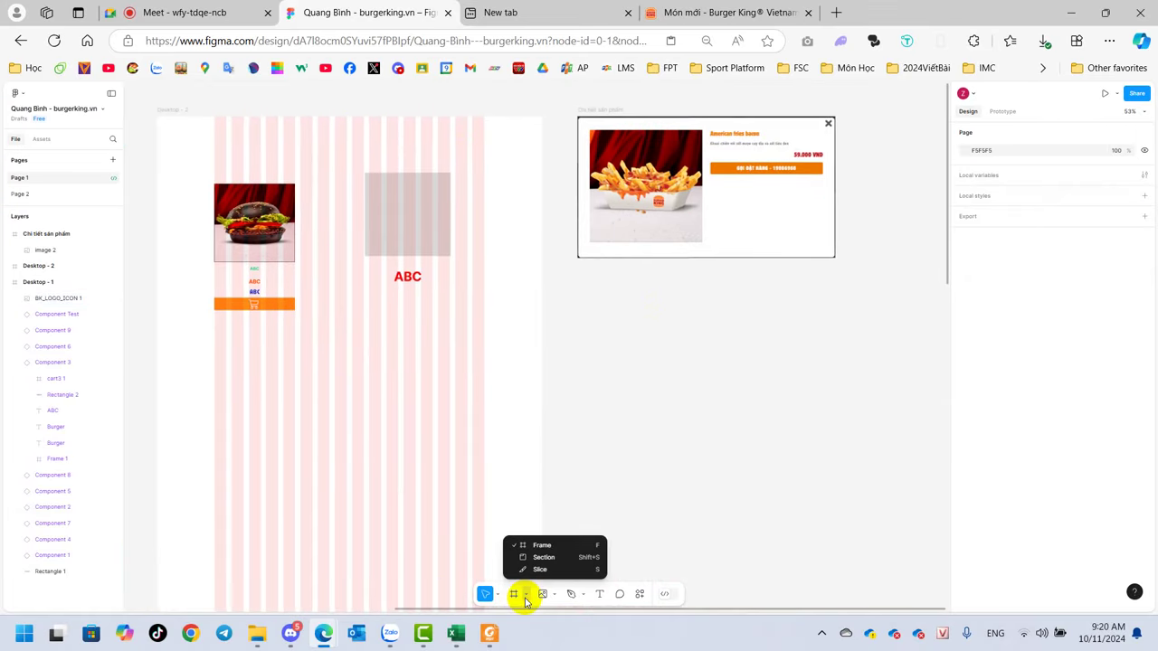
left_click(542, 545)
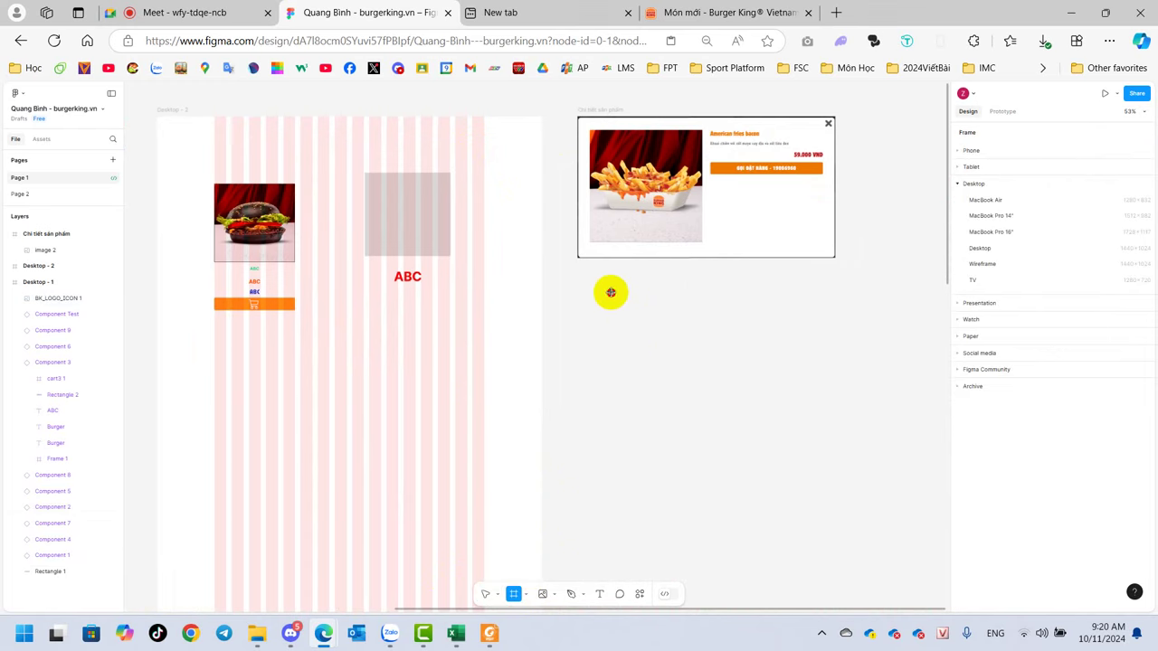
left_click(610, 293)
left_click_drag(621, 308, 825, 395)
type("Menu")
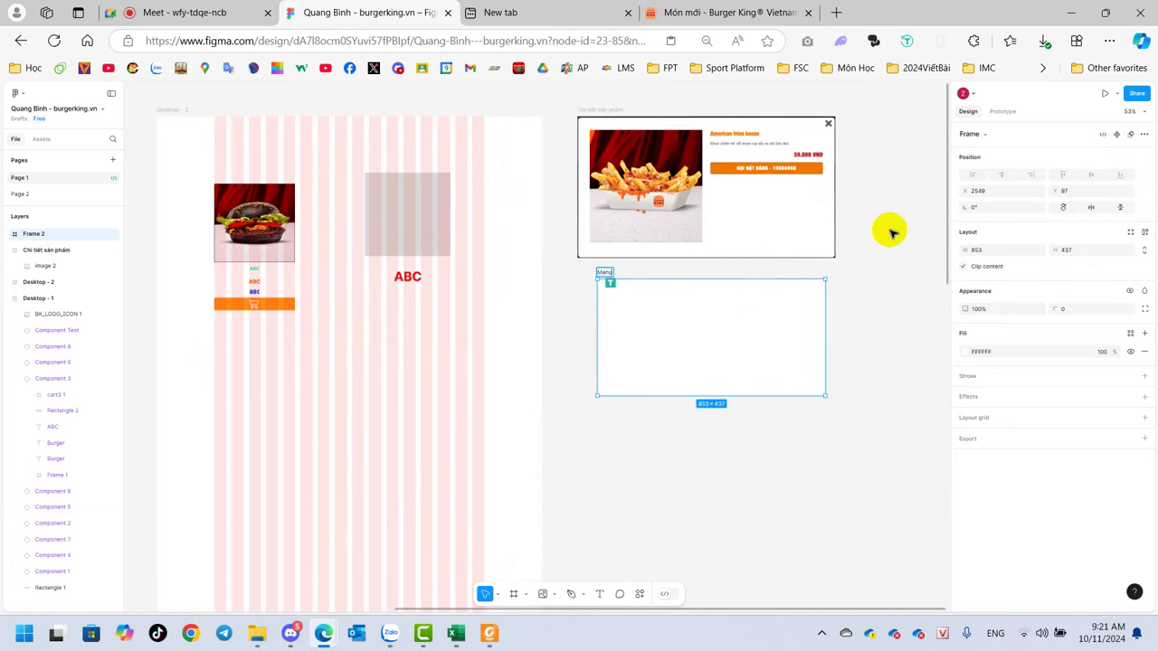
left_click(888, 264)
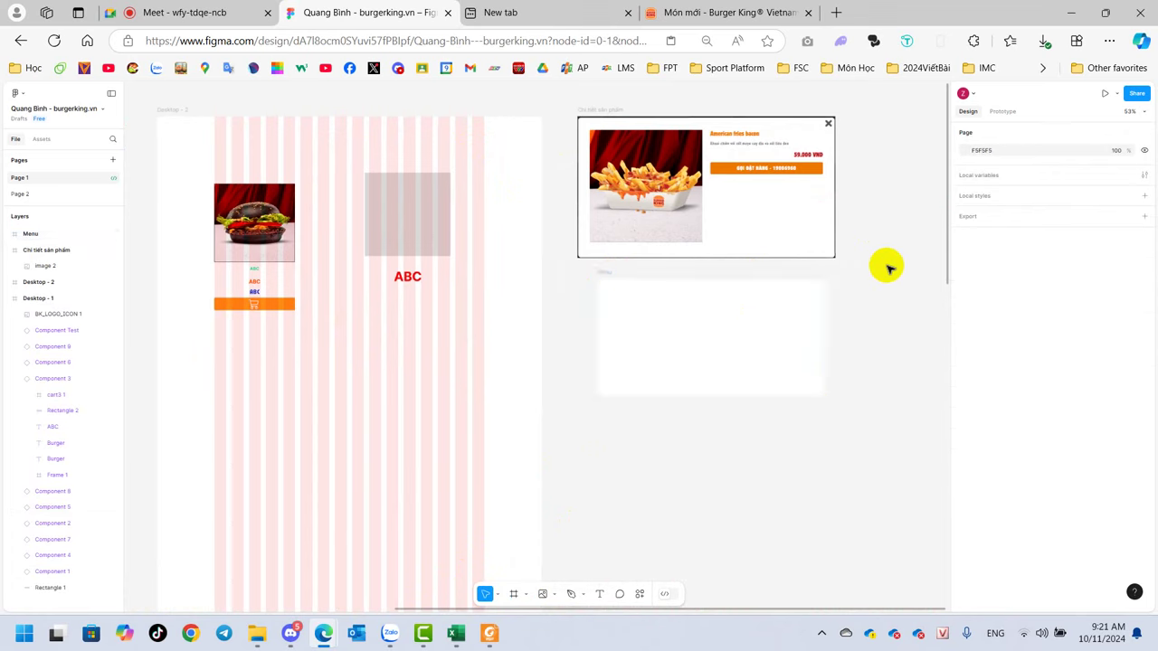
Draw a grey rectangle bar across the top of the Menu frame.
left_click(556, 598)
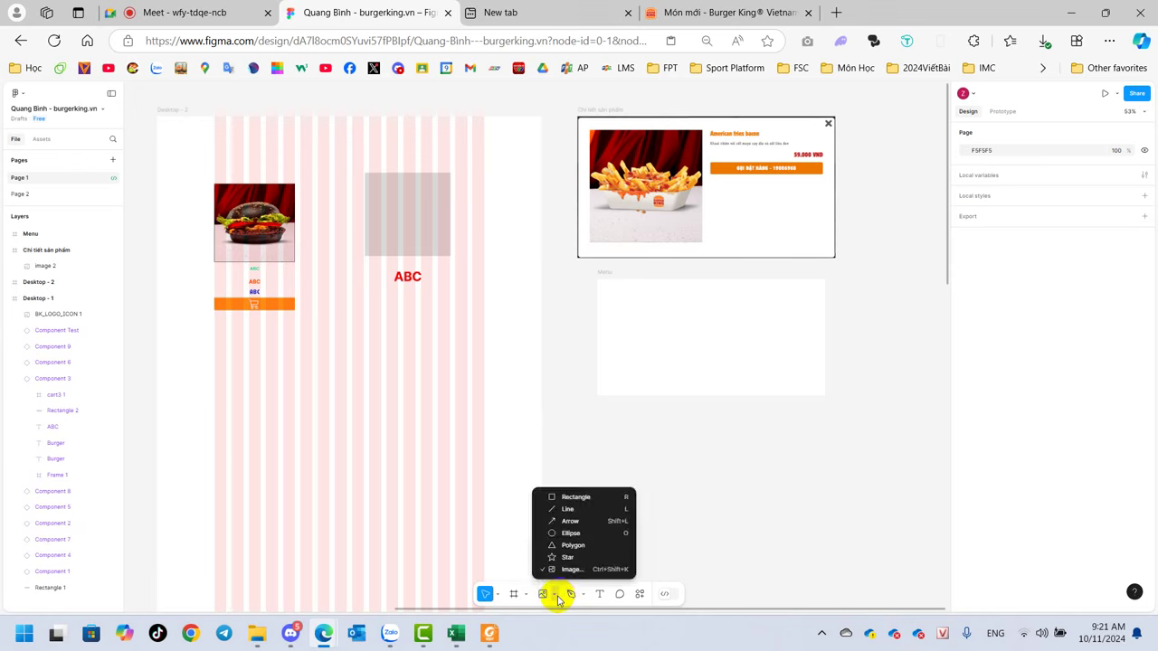
left_click(583, 503)
mouse_move(609, 286)
left_mouse_down()
mouse_move(758, 306)
mouse_move(810, 291)
left_mouse_up()
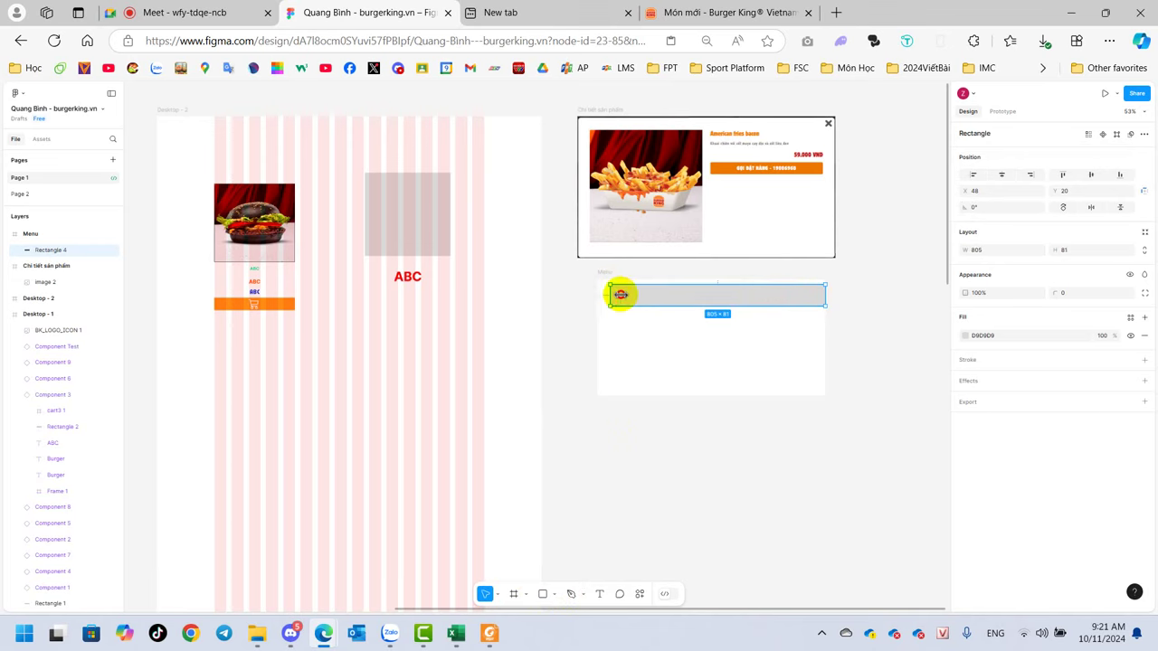
left_click_drag(620, 294, 656, 295)
left_click(845, 329)
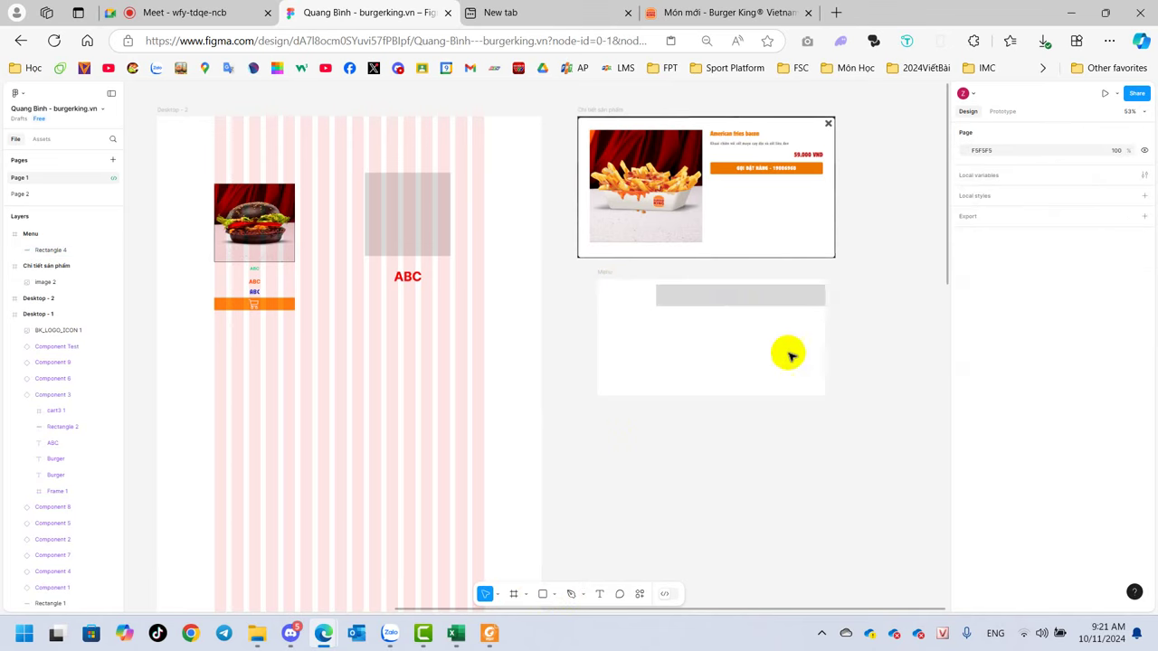
Insert the P-BURGER image and place it near the left side of the Menu frame.
left_click(554, 594)
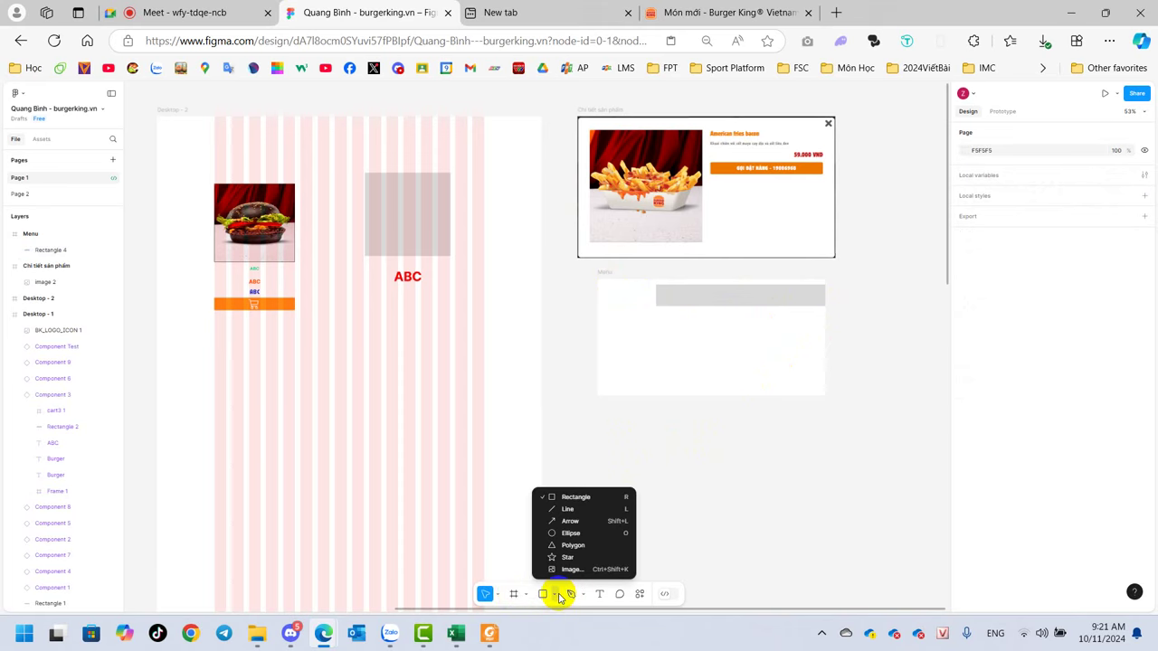
left_click(564, 570)
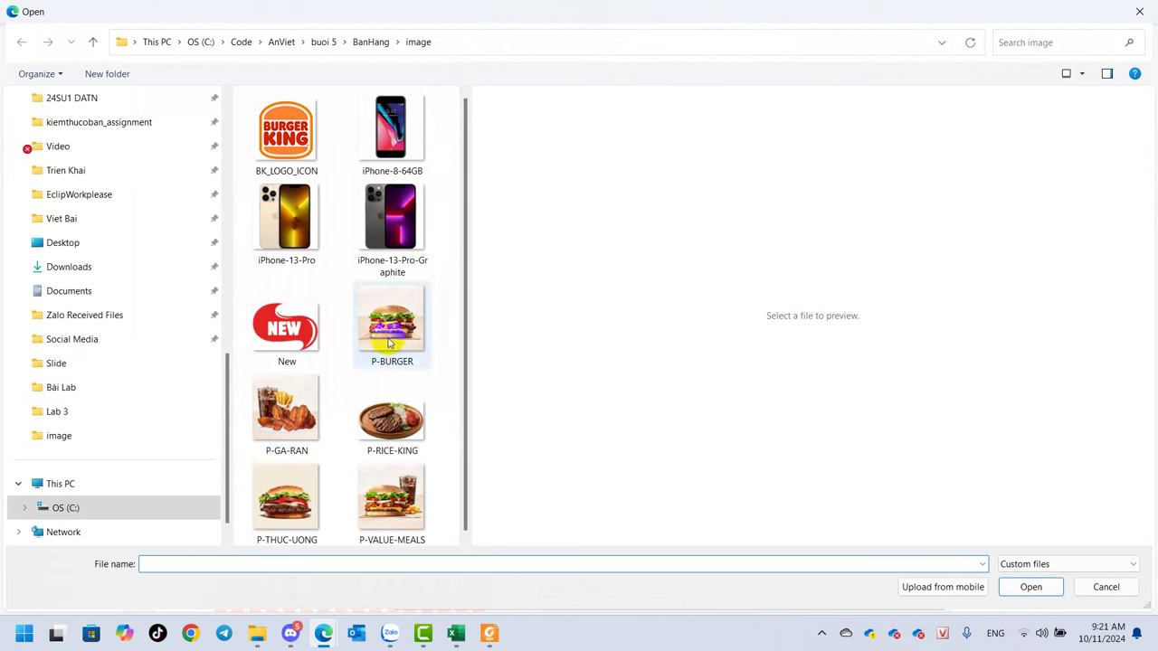
left_click(398, 340)
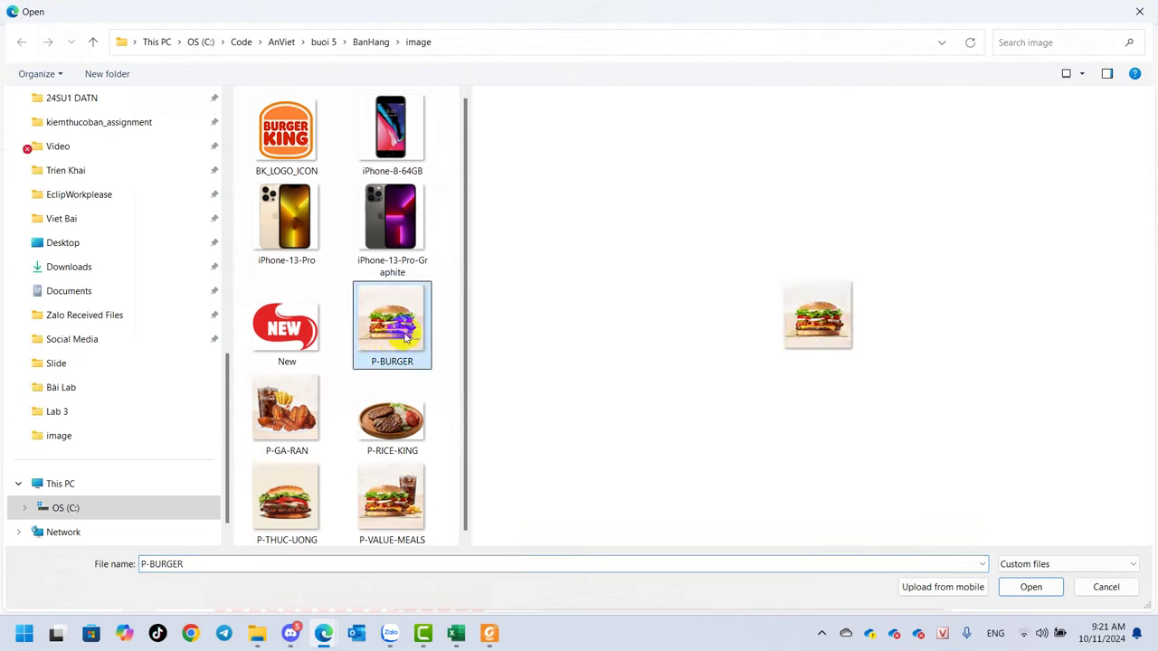
left_click(395, 361)
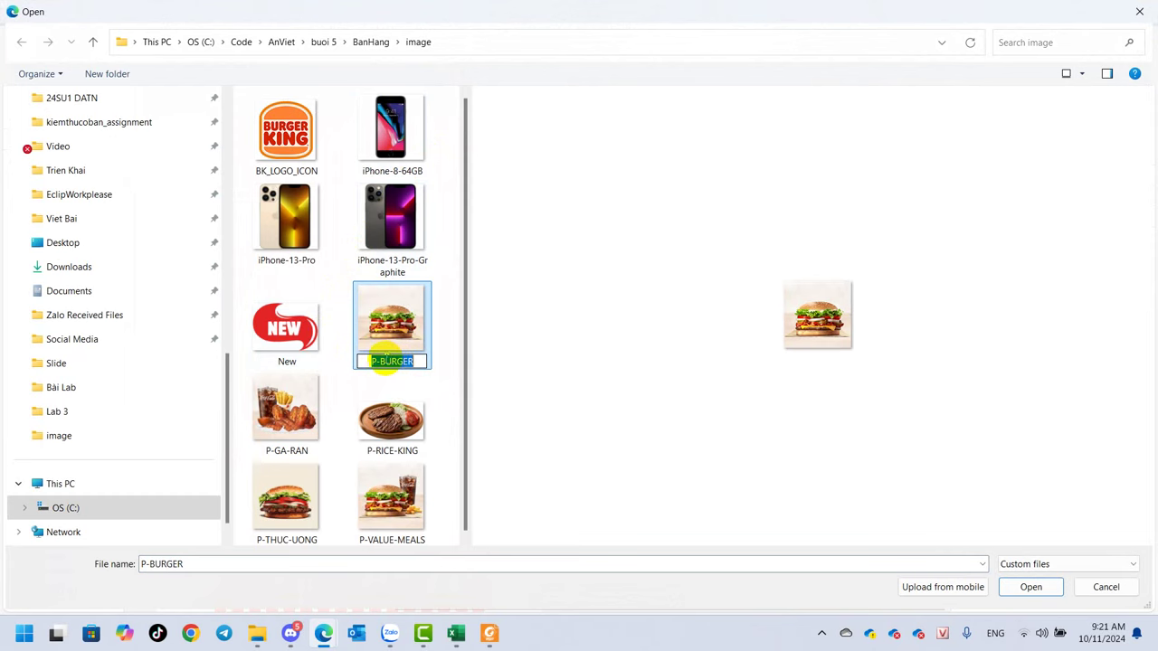
left_click_drag(380, 360, 434, 360)
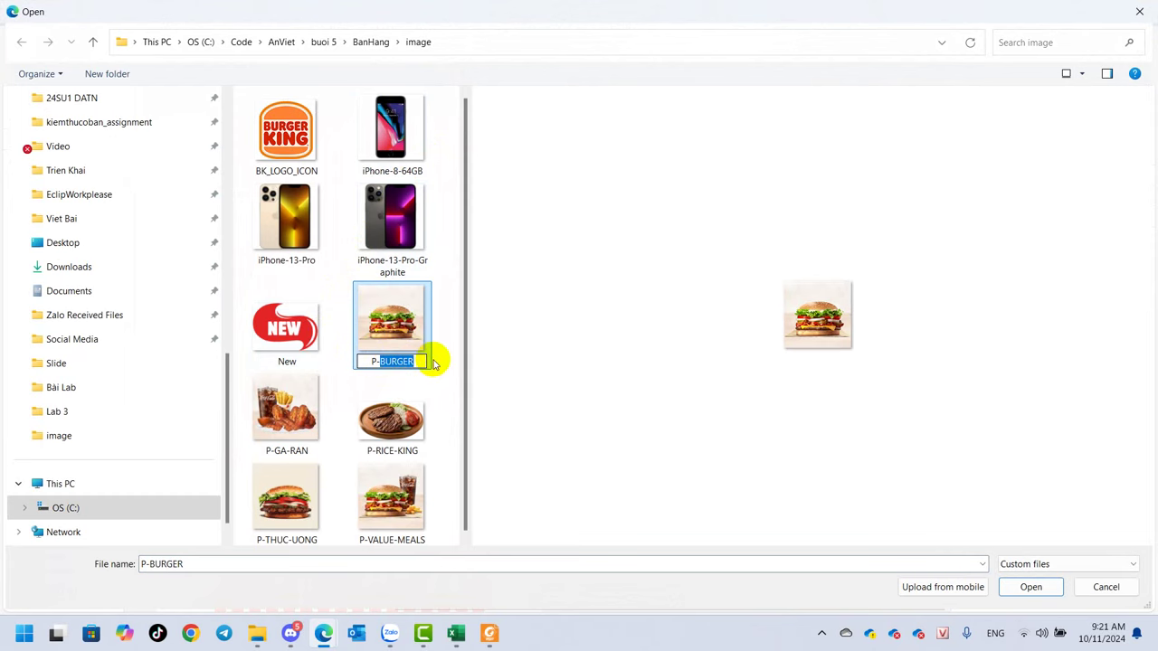
left_click_drag(390, 317, 623, 318)
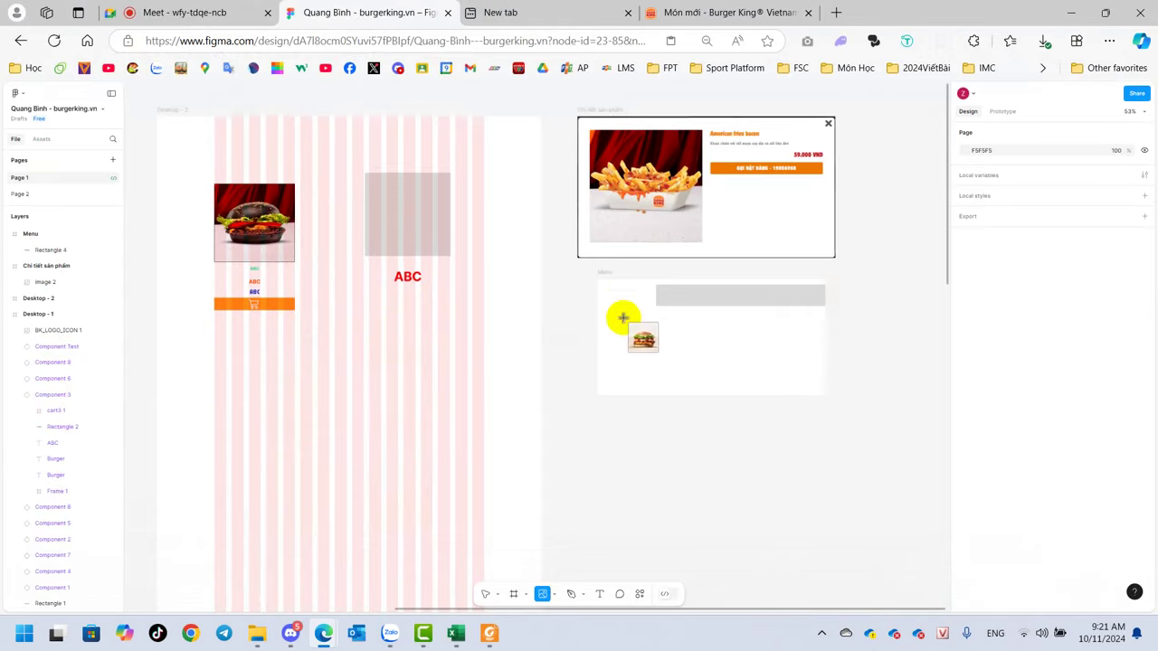
left_click(623, 317)
scroll(613, 304, "up", 5, "ctrl")
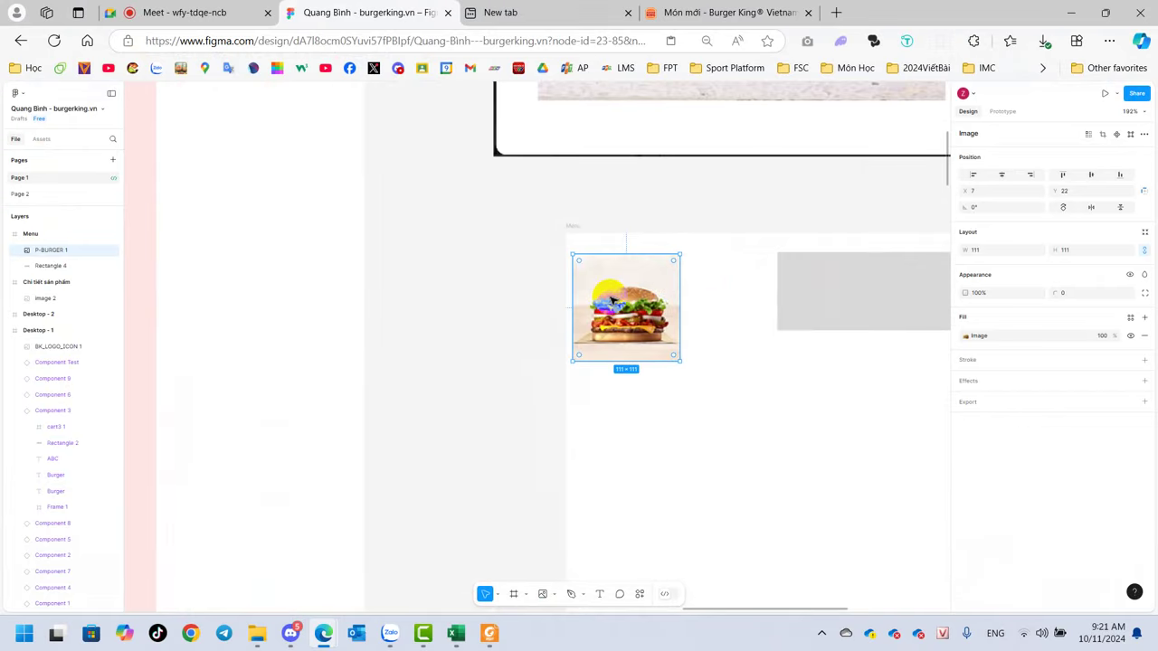
Snap the burger photo top-left and set the grey bar beside it at 114 height.
left_click_drag(615, 289, 607, 269)
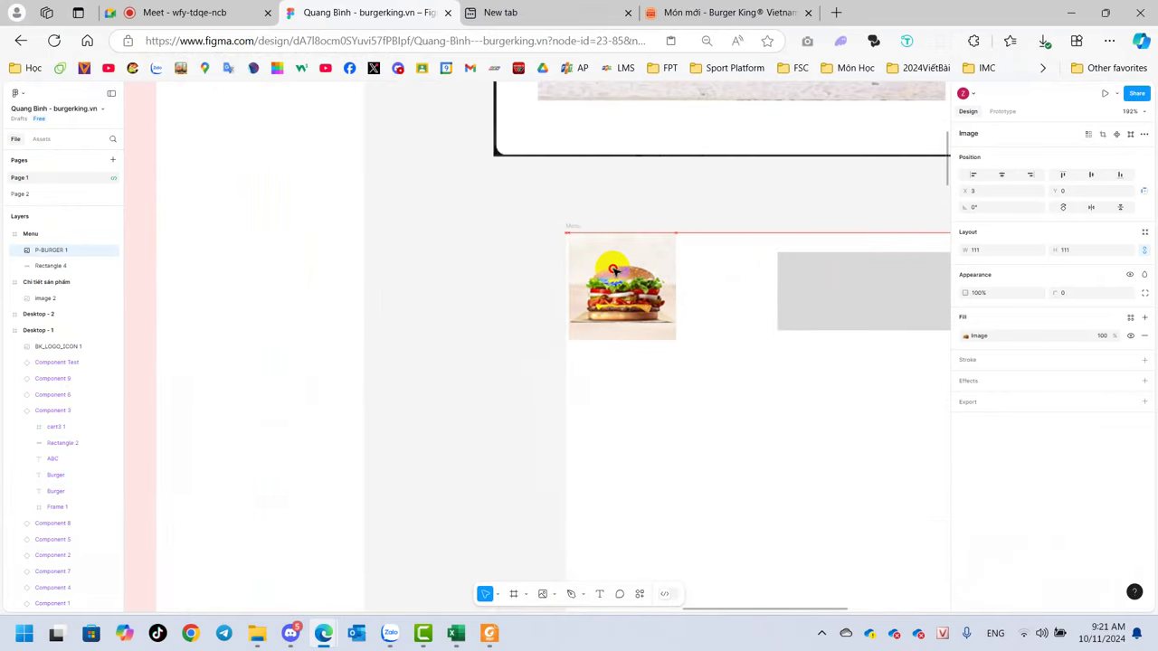
left_click(841, 281)
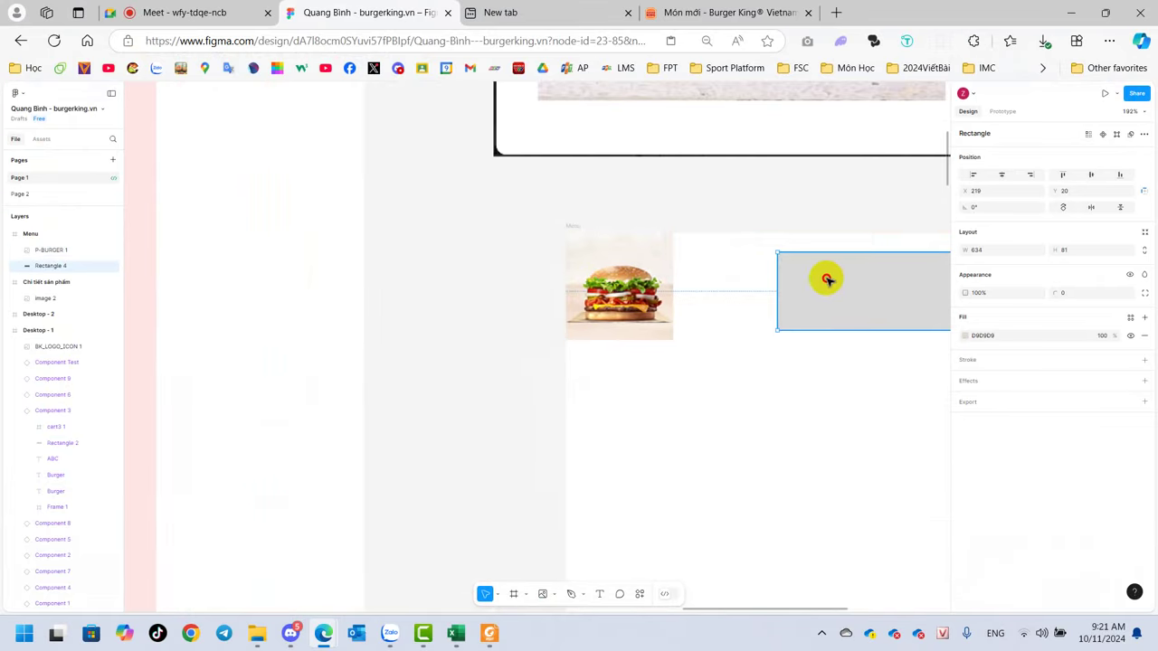
left_click_drag(827, 277, 742, 261)
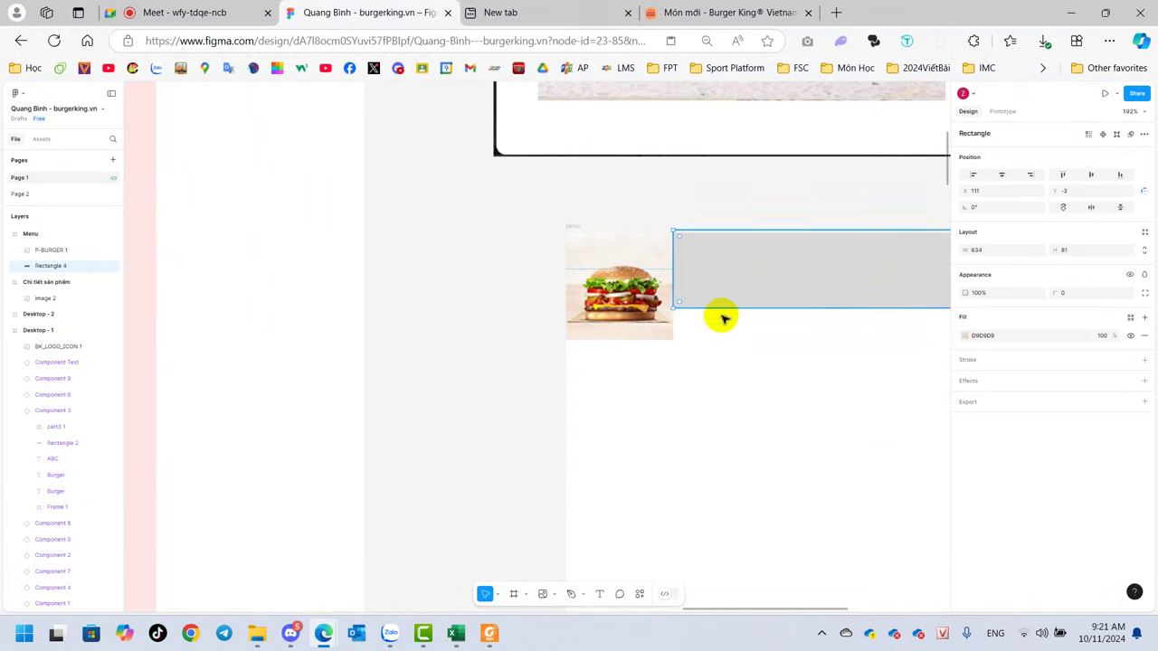
left_click_drag(727, 307, 727, 341)
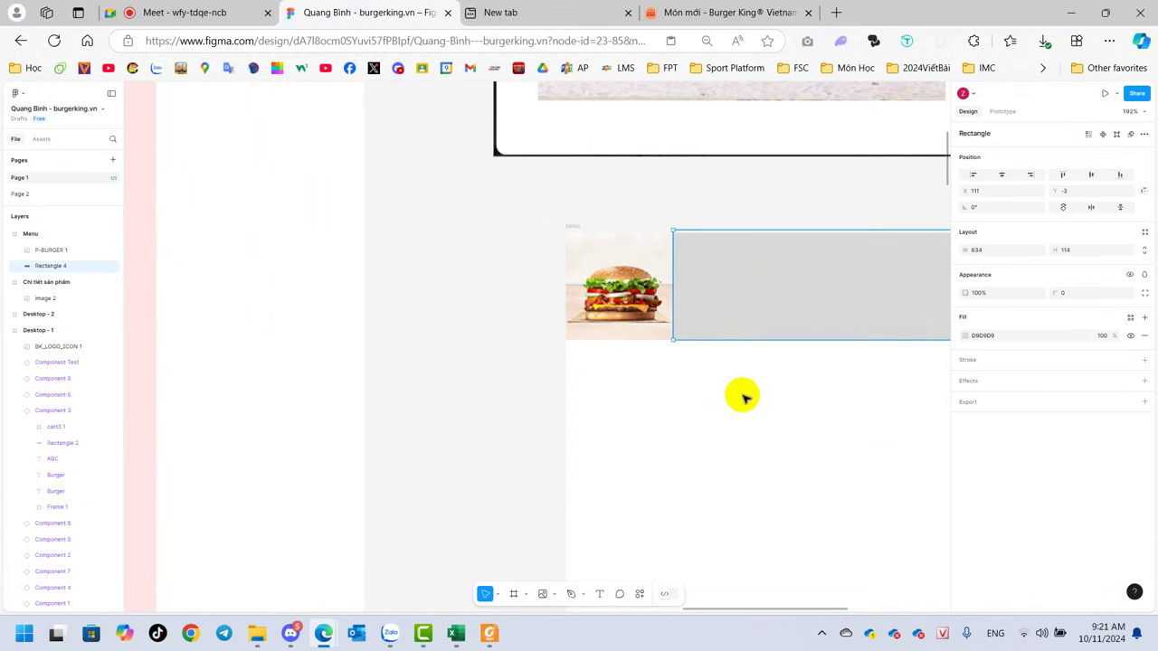
scroll(615, 488, "right", 2)
scroll(452, 425, "right", 3)
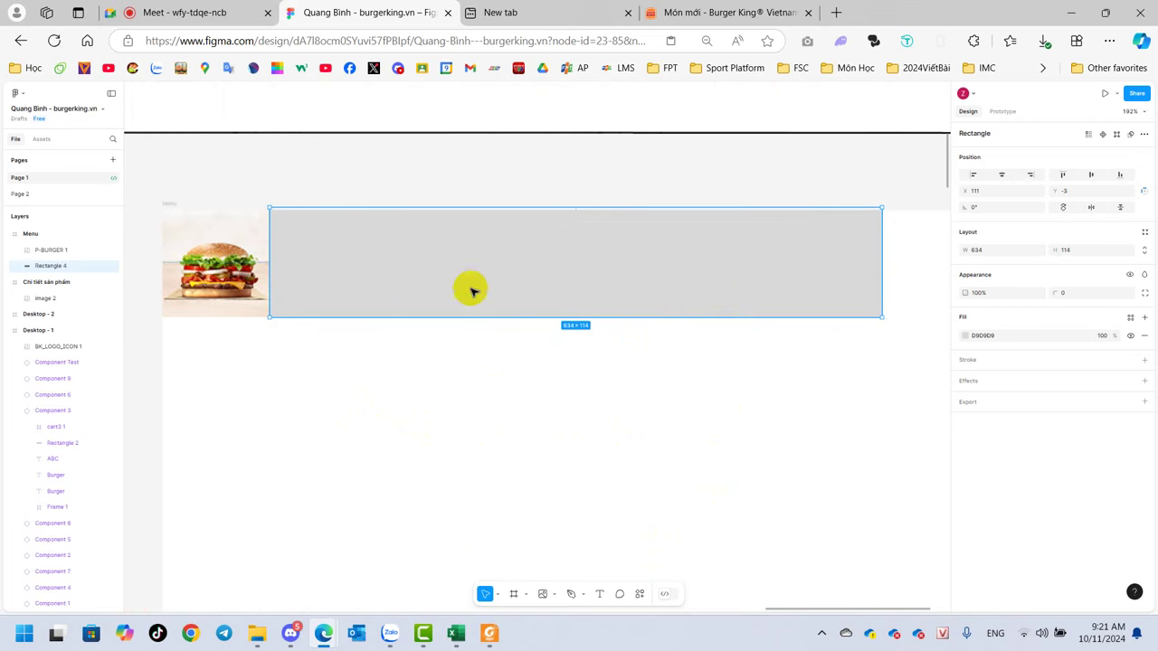
double_click(470, 246)
key("Escape")
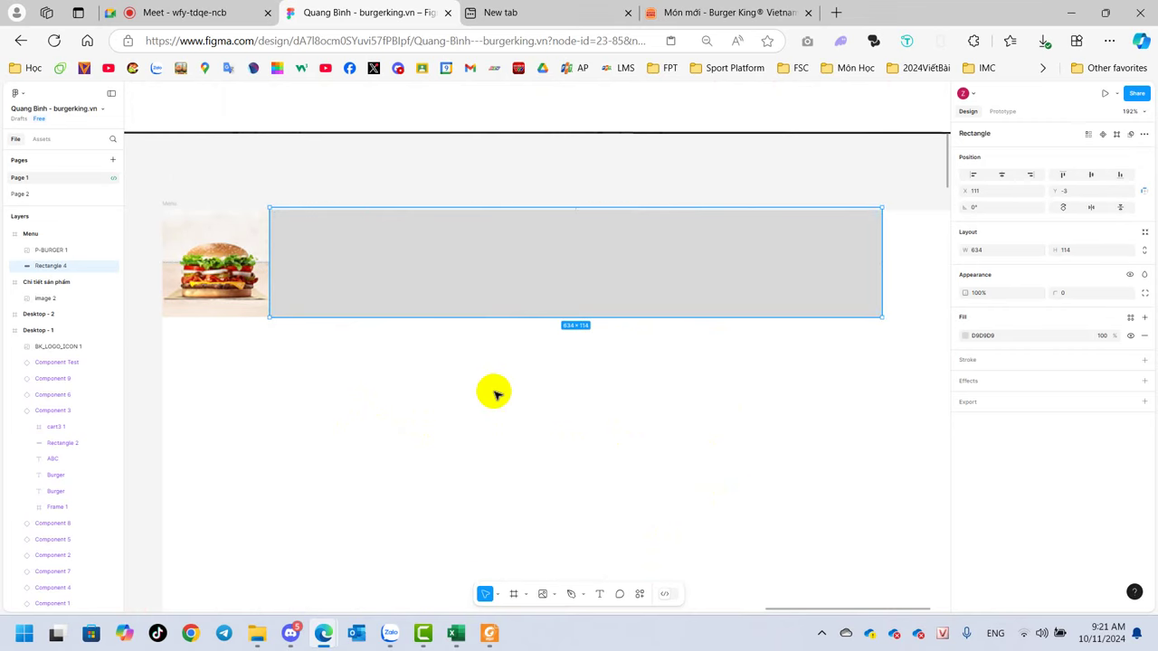
Pick the Text tool and click on the grey bar, then reopen the bar for shape editing.
left_click(551, 595)
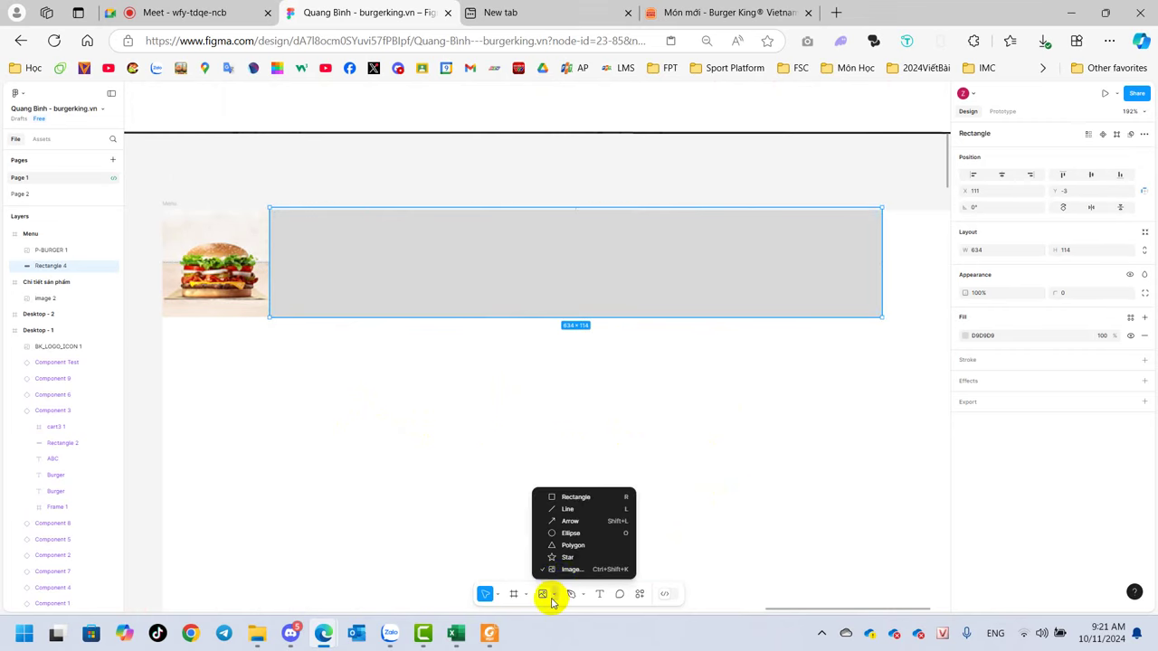
left_click(599, 594)
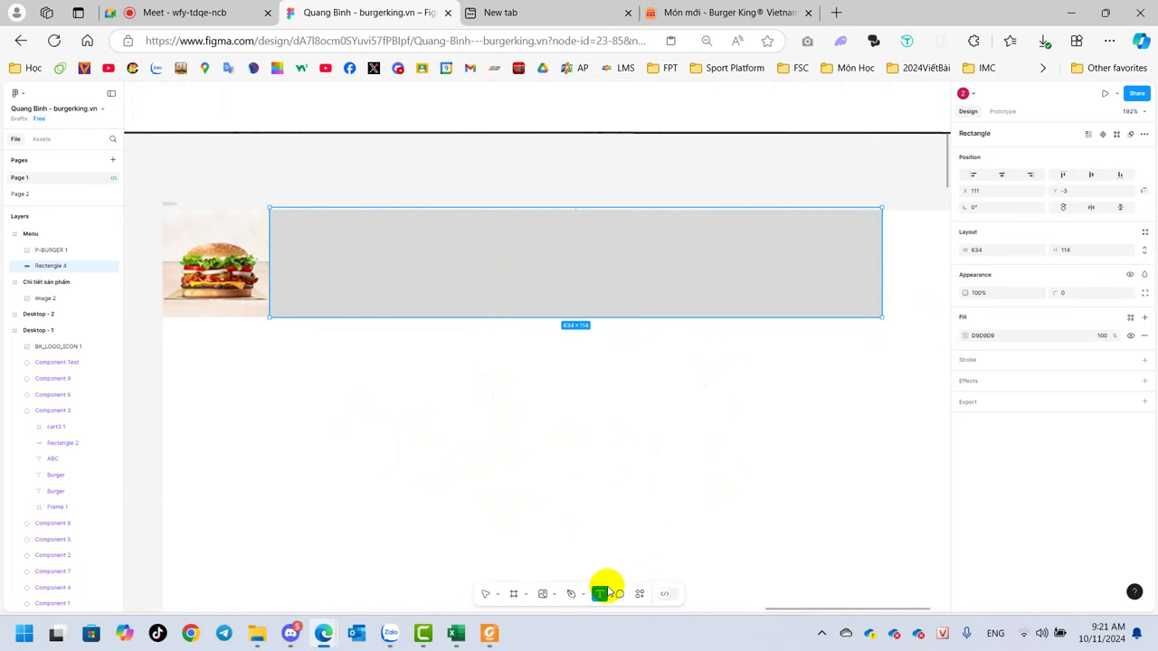
left_click(538, 370)
left_click(440, 242)
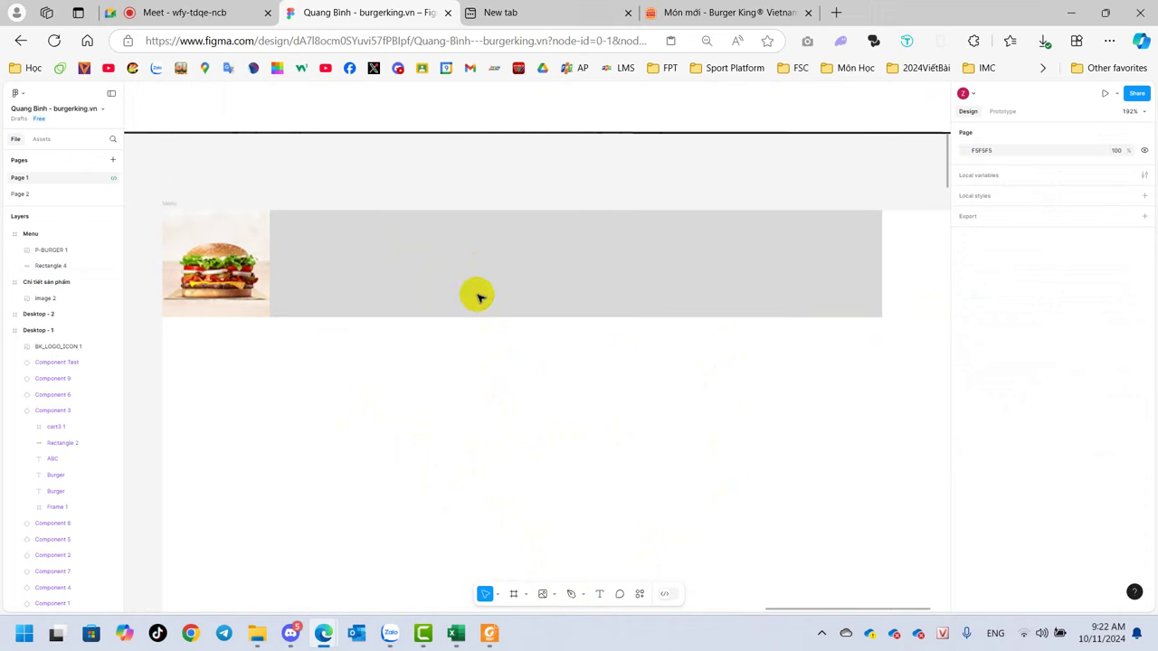
double_click(410, 258)
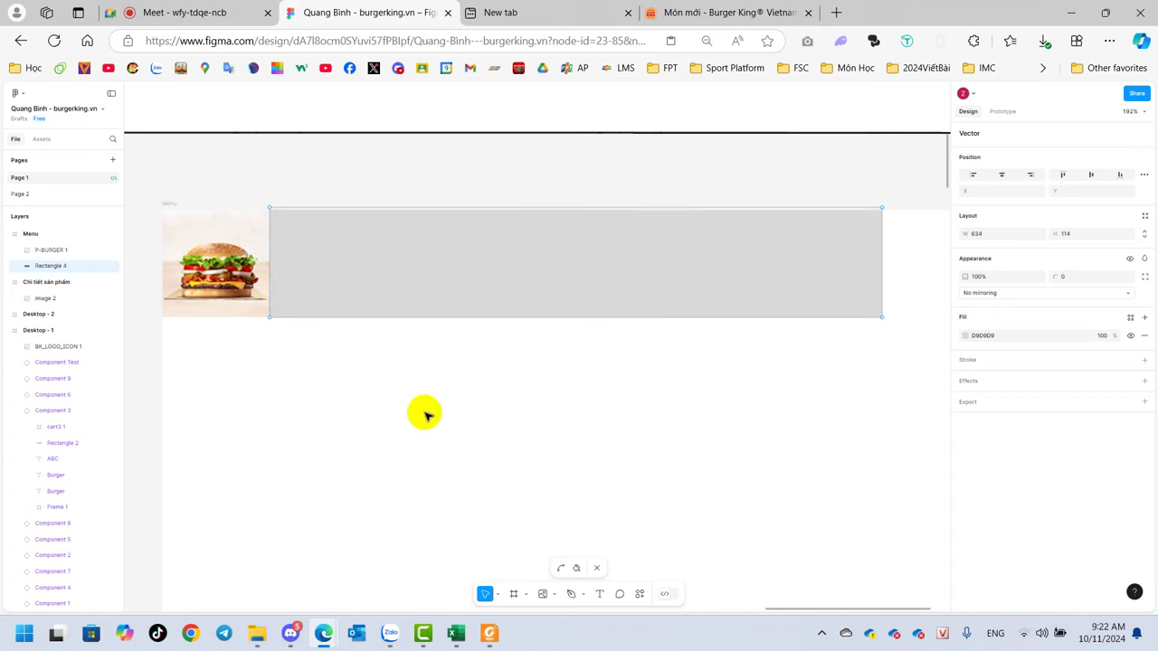
Add a BURGER text label with font size 32.
left_click(599, 593)
left_click(391, 379)
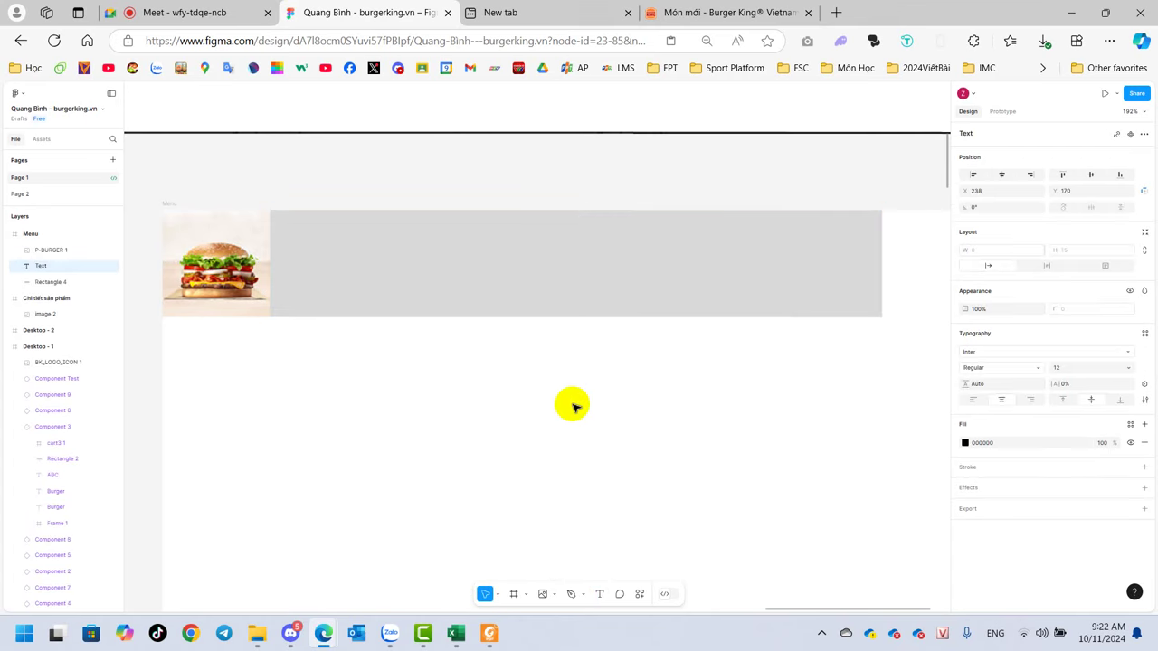
type("BURGER")
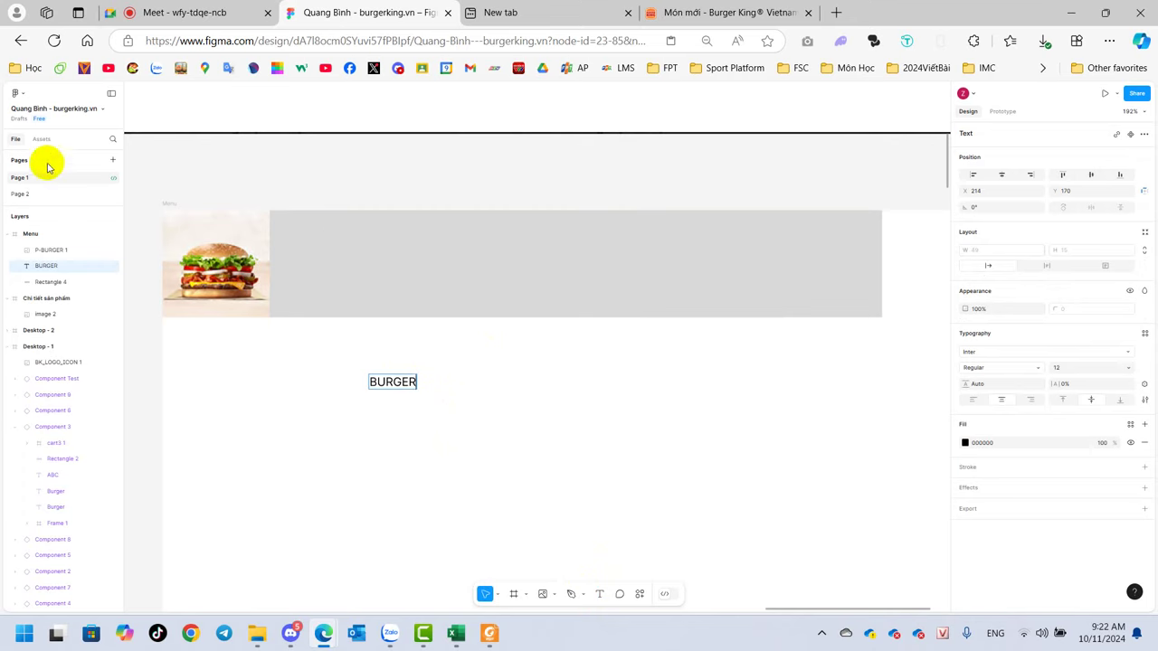
scroll(699, 279, "down", 5, "ctrl")
key("Escape")
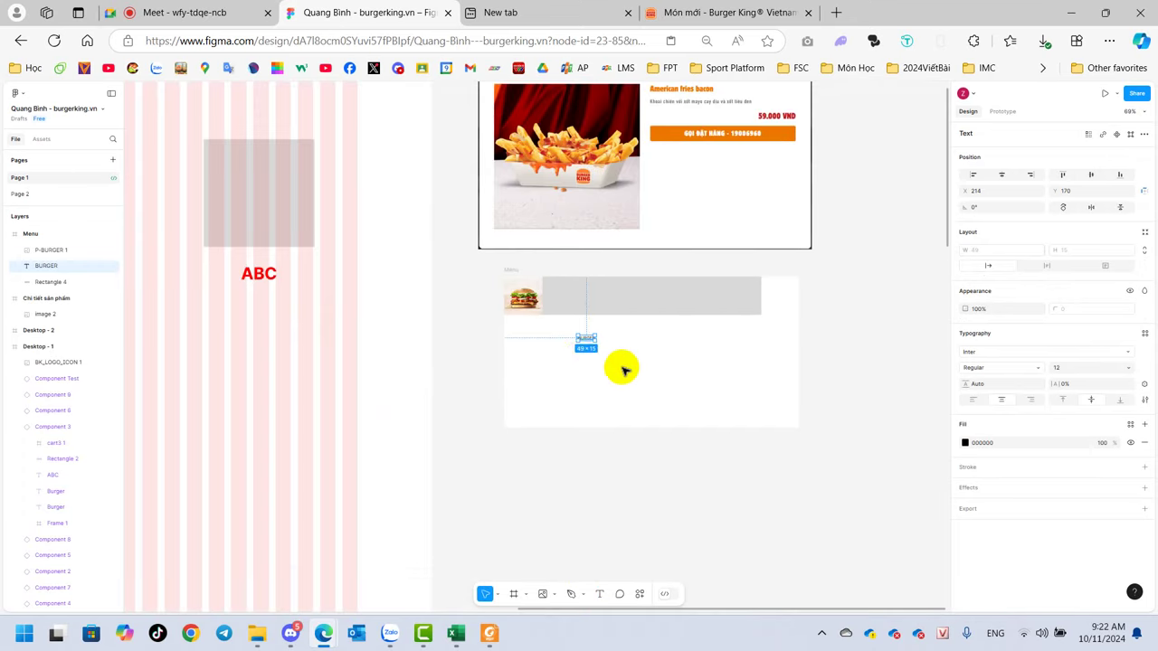
left_click(1131, 369)
left_click(1081, 428)
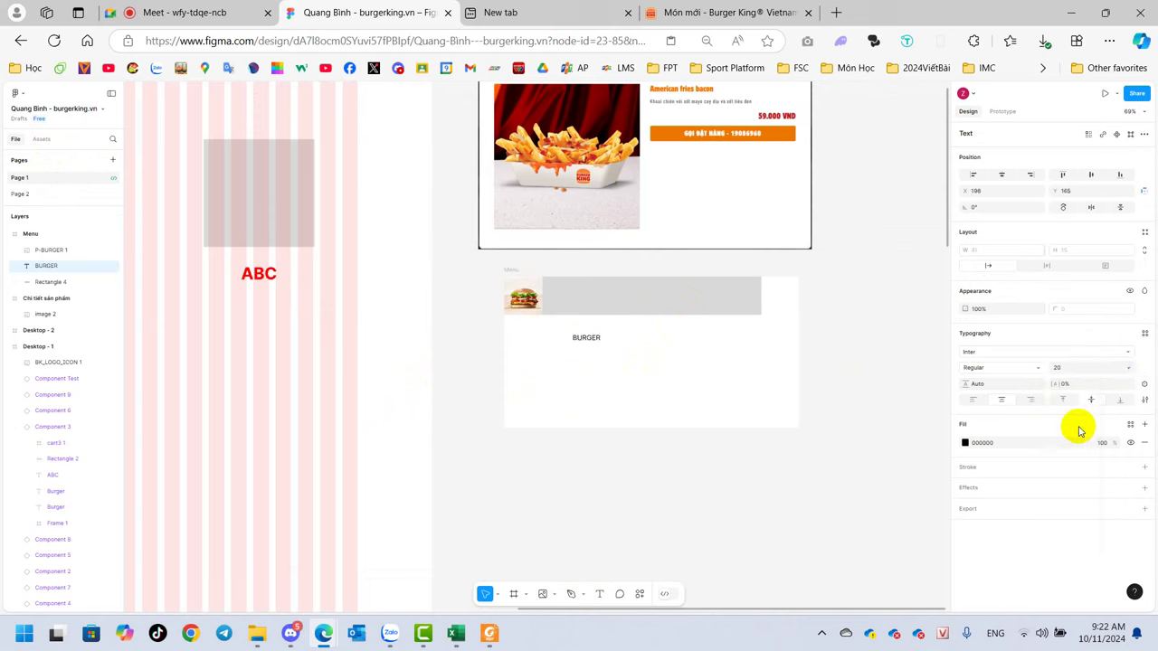
left_click(1130, 369)
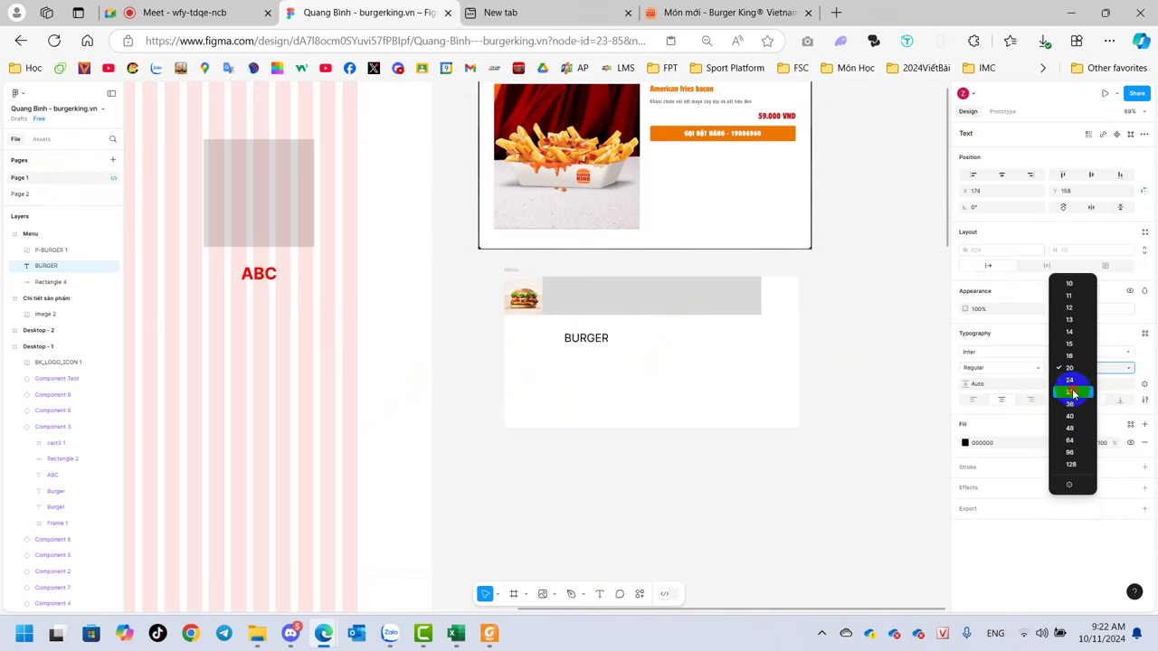
left_click(1070, 391)
Move BURGER into the grey bar and shorten the bar to end just after it.
left_click_drag(573, 313, 568, 302)
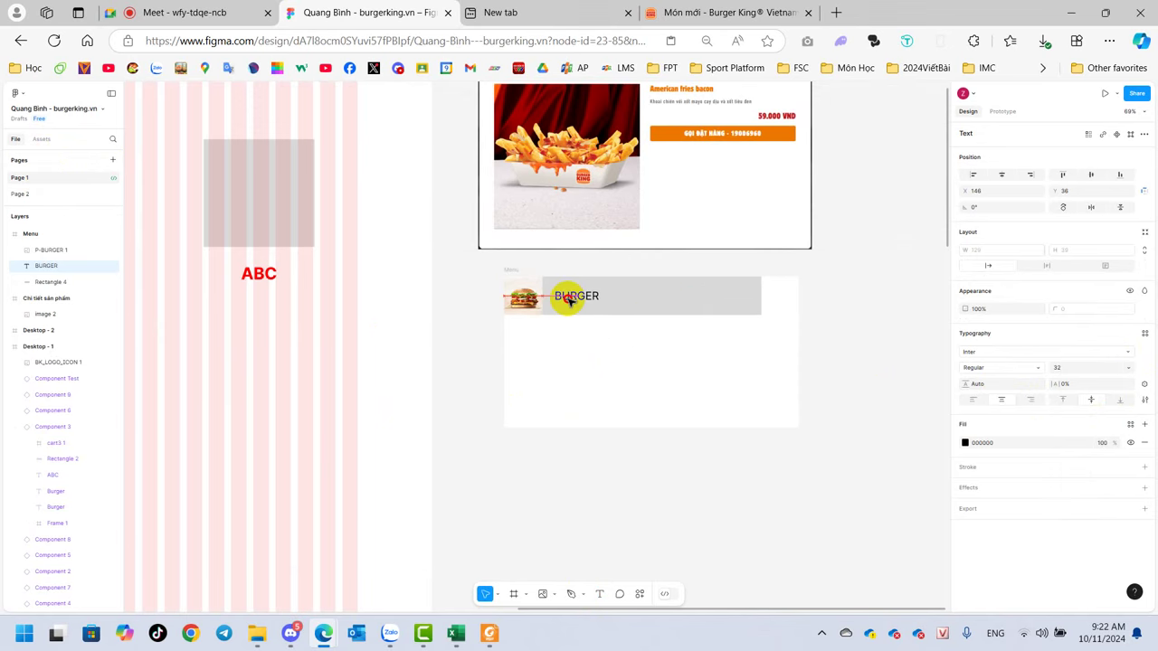
left_click(661, 310)
left_click_drag(761, 299, 649, 293)
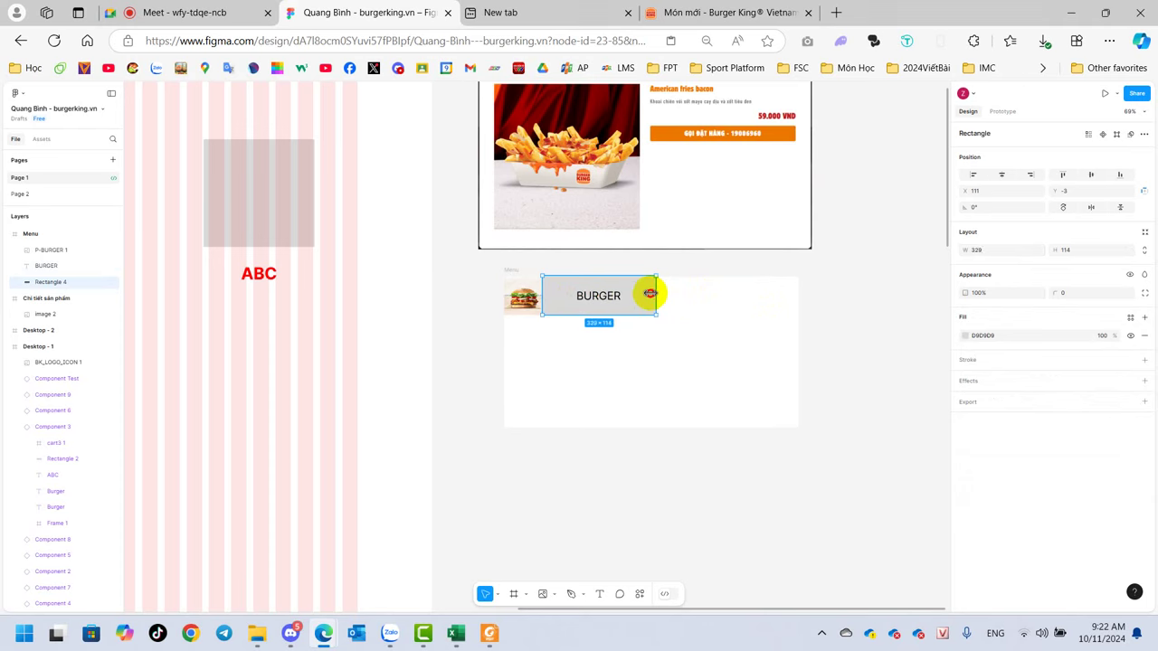
Narrow the Menu frame to the width of the burger row.
left_click(777, 328)
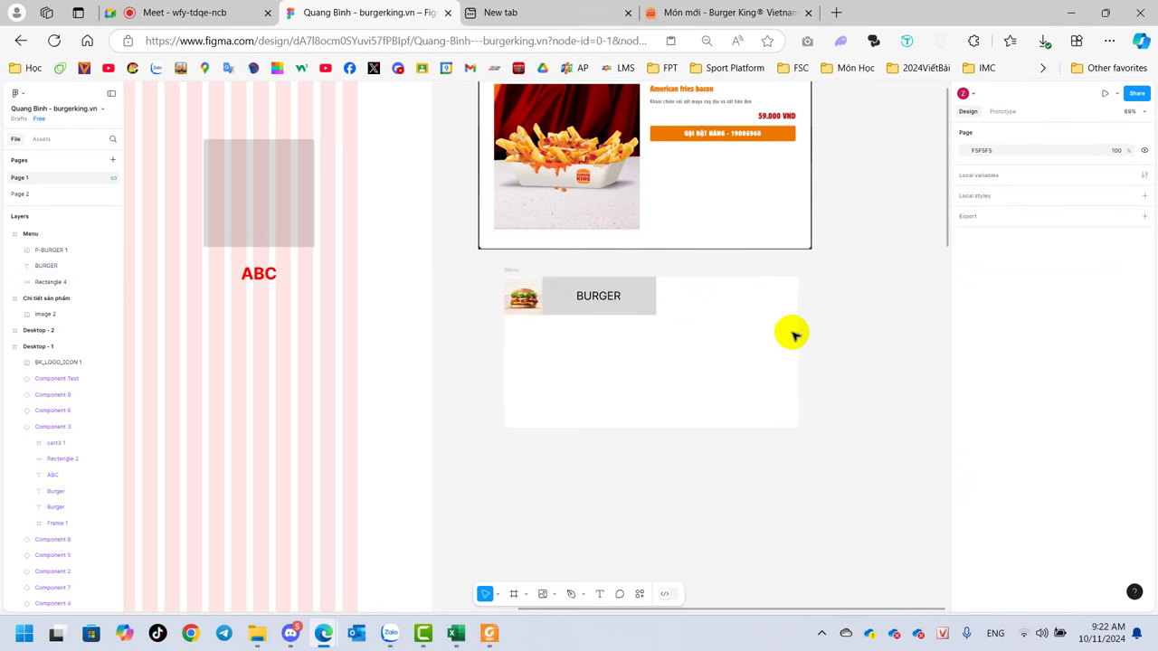
left_click(512, 270)
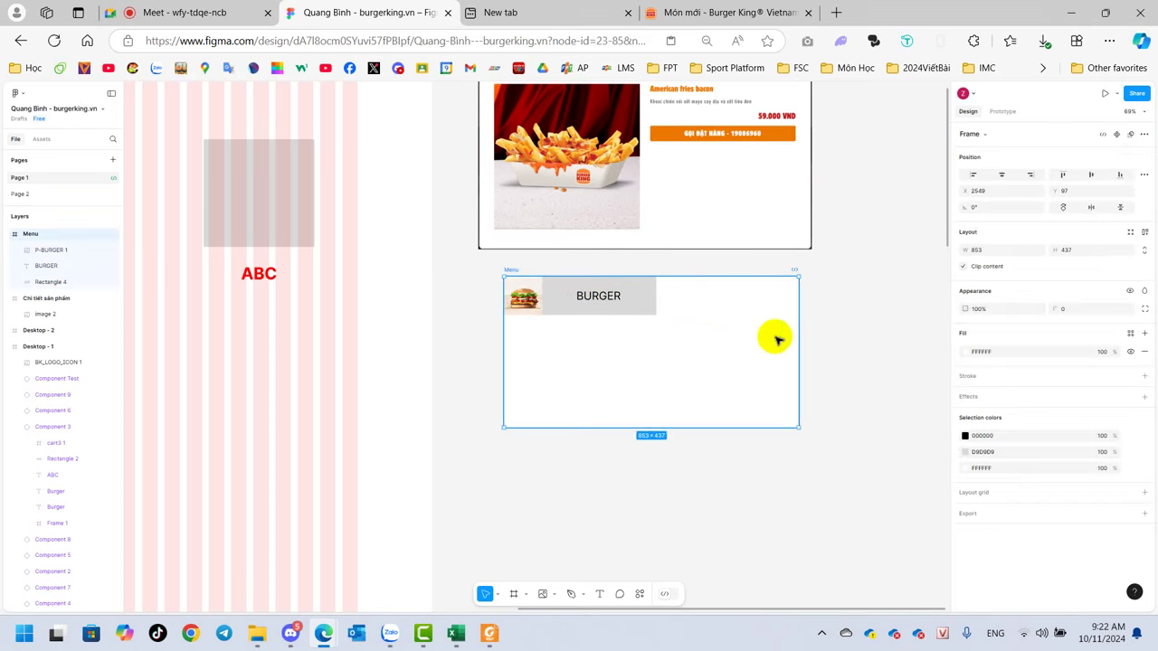
left_click_drag(797, 338, 657, 332)
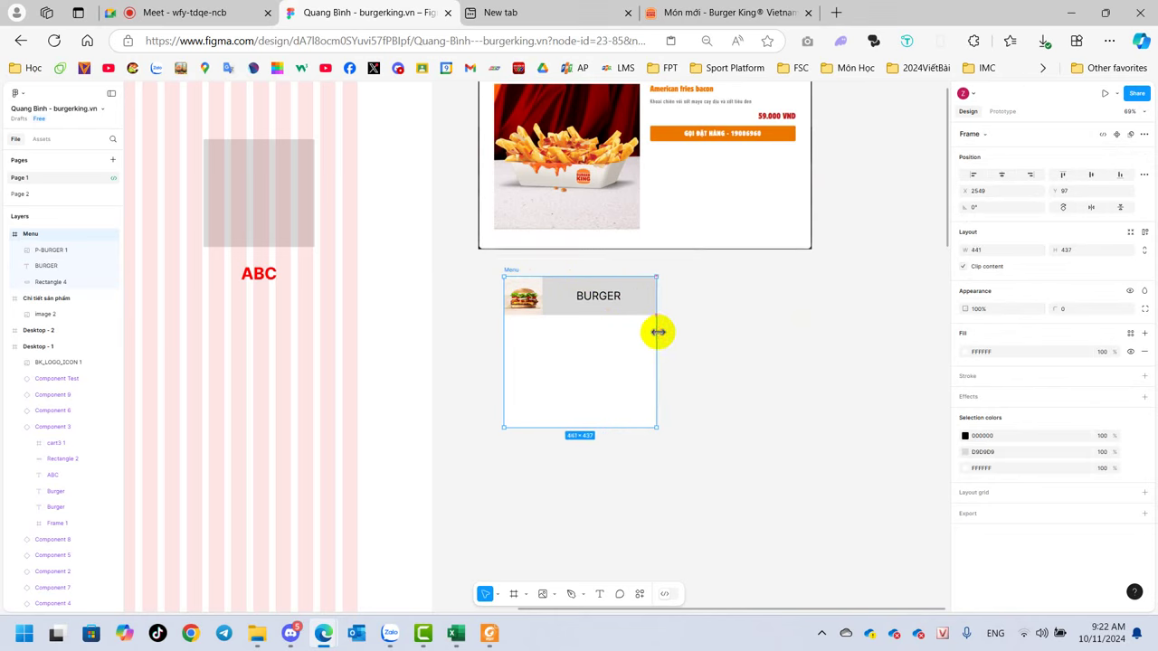
left_click(749, 338)
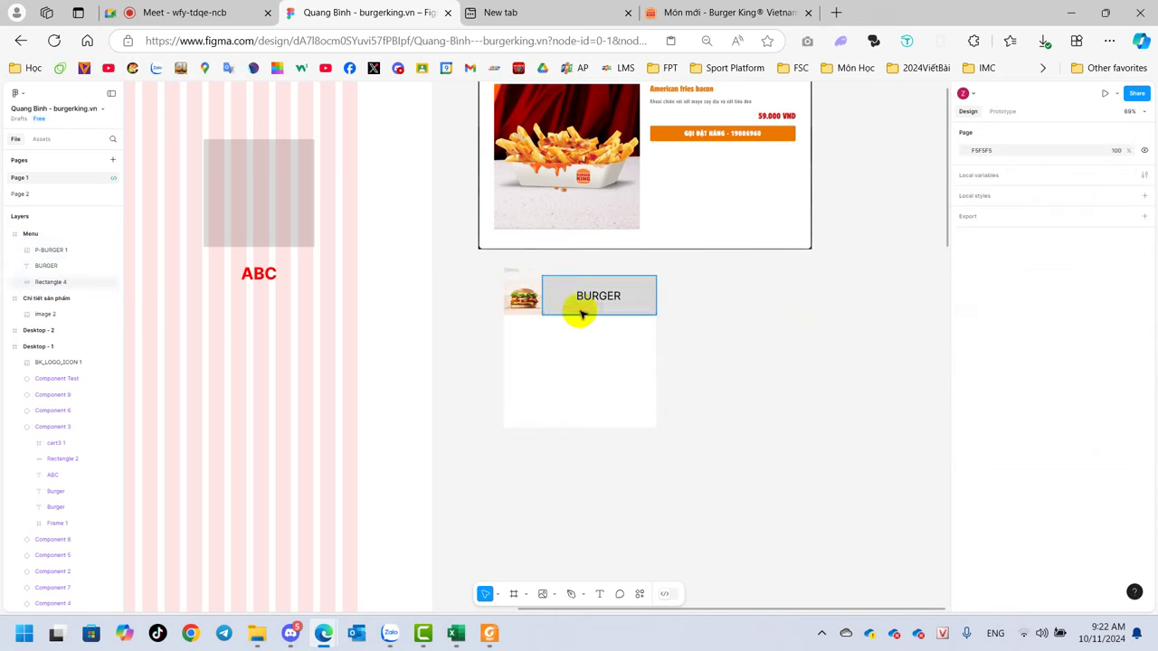
Fade the grey bar's fill to about 12% opacity and select the burger row's layers.
left_click(582, 316)
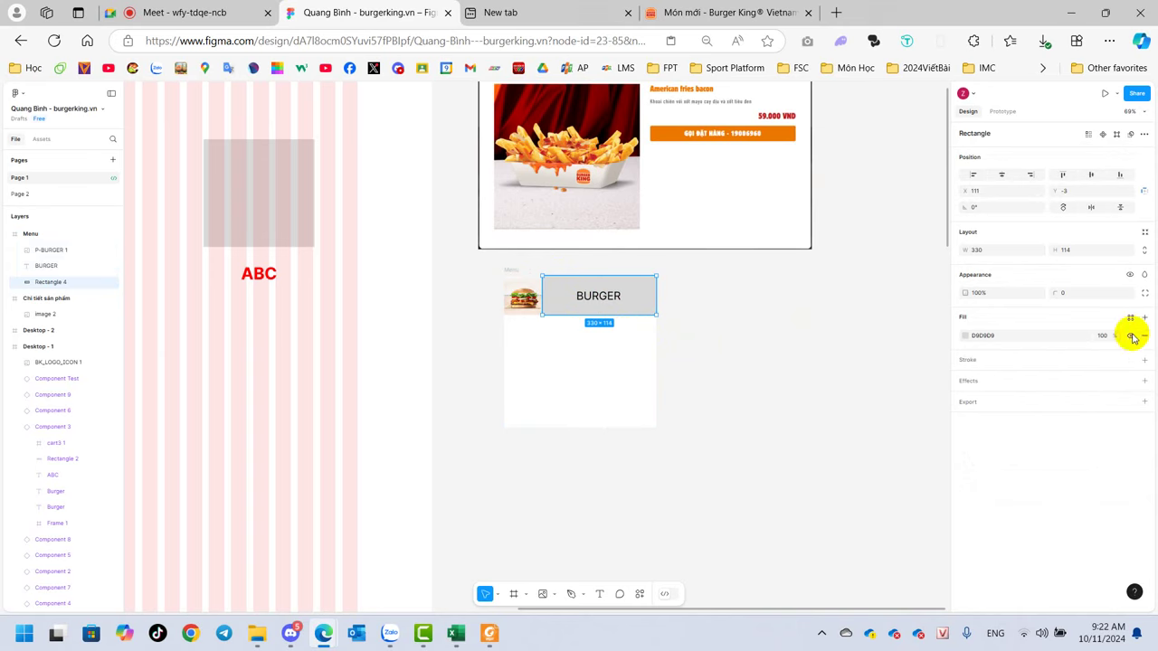
left_click(964, 336)
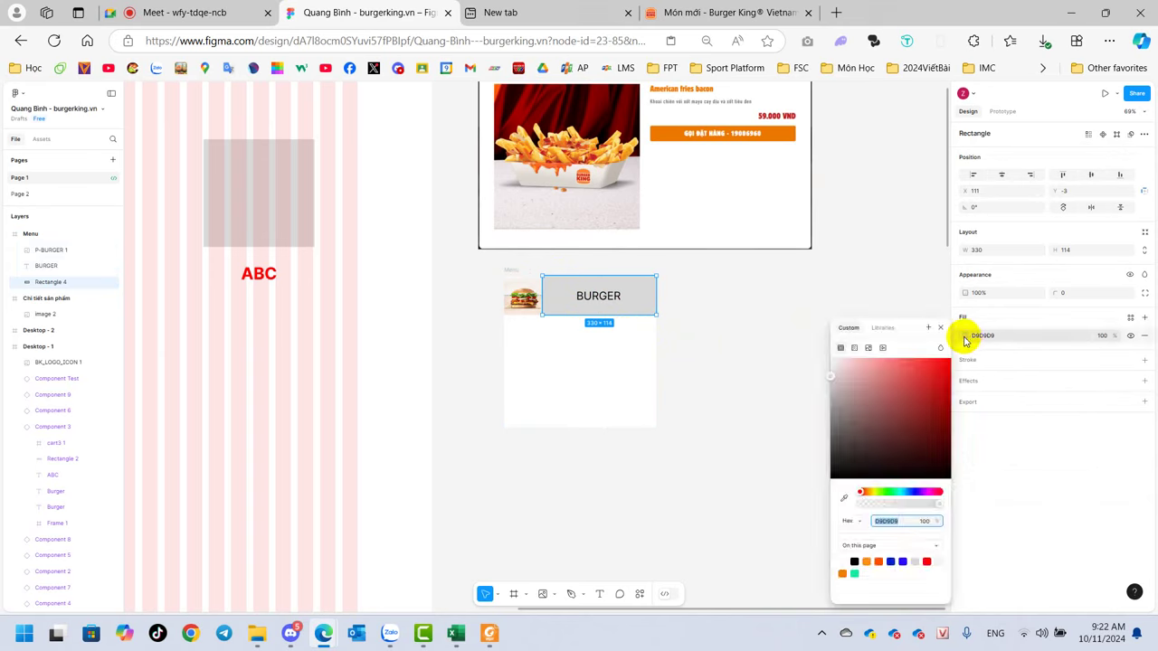
mouse_move(938, 504)
left_mouse_down()
mouse_move(838, 504)
mouse_move(872, 504)
left_mouse_up()
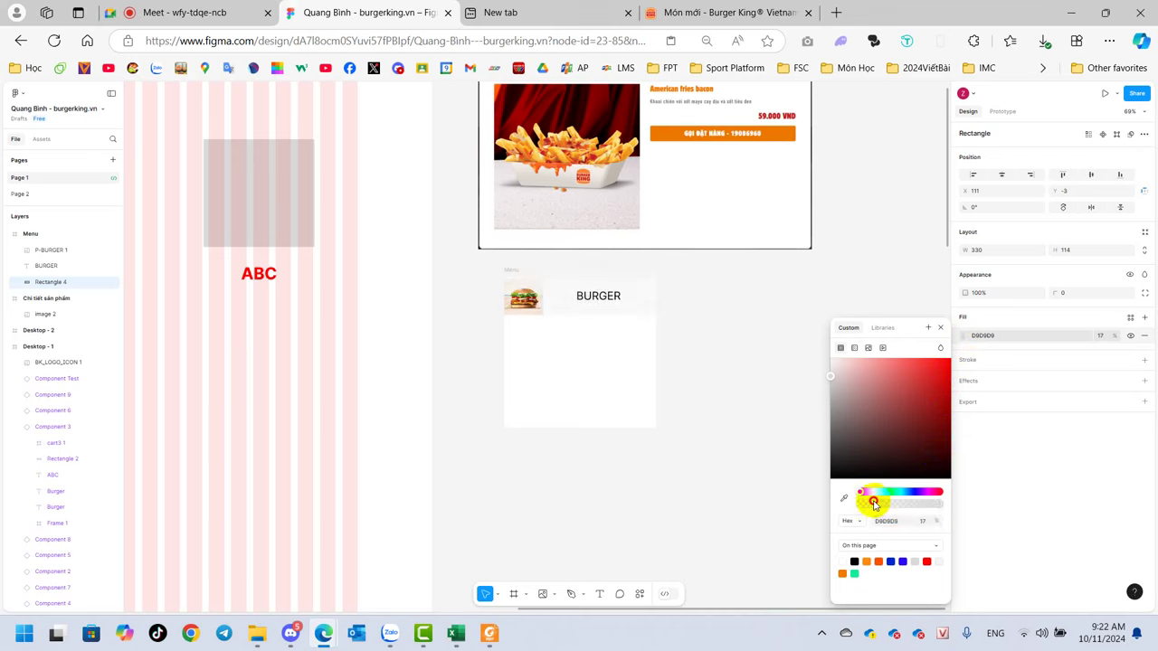
left_click(715, 341)
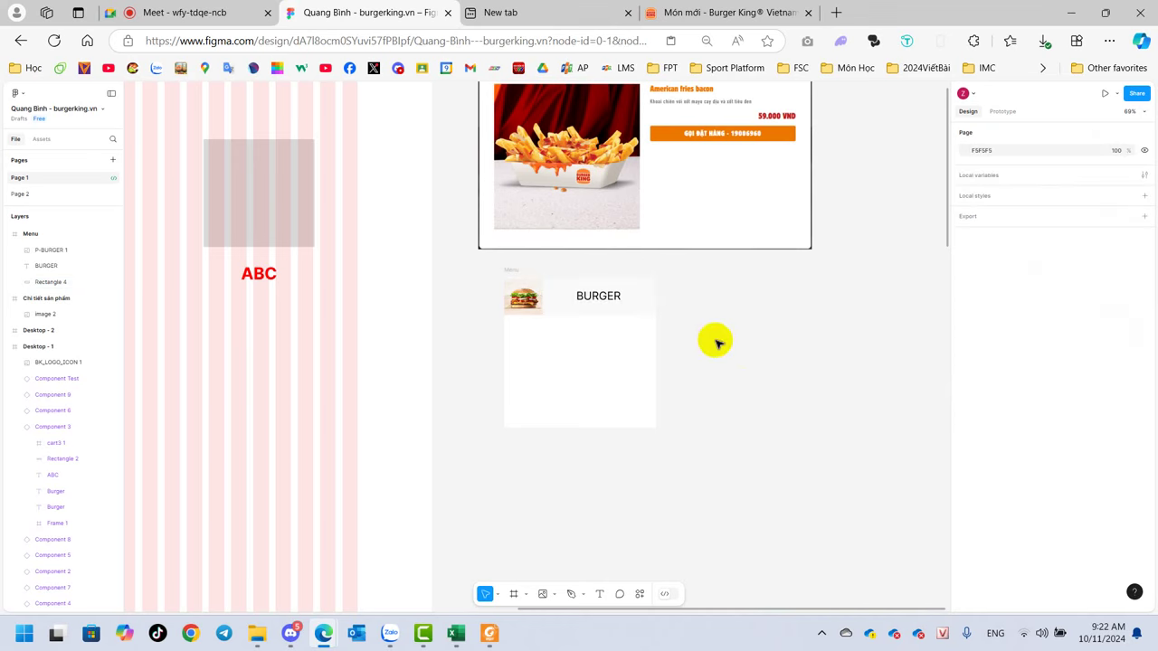
left_click(525, 297)
left_click(581, 296, "shift")
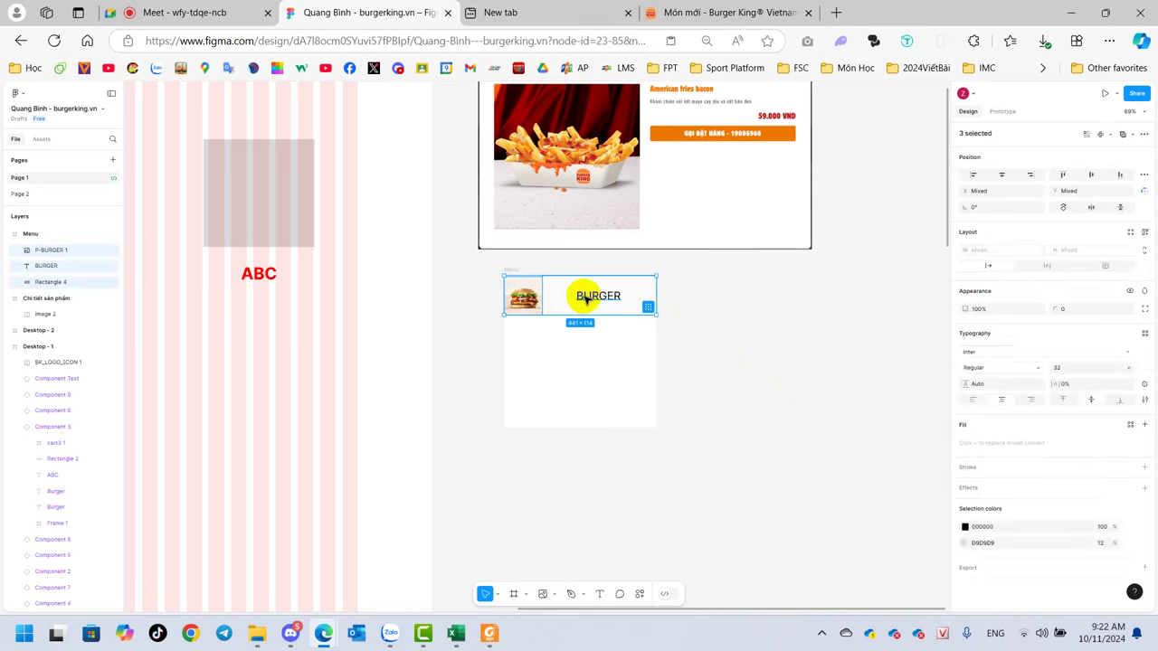
Make the burger row a component and duplicate it into four stacked rows.
left_click(1102, 136)
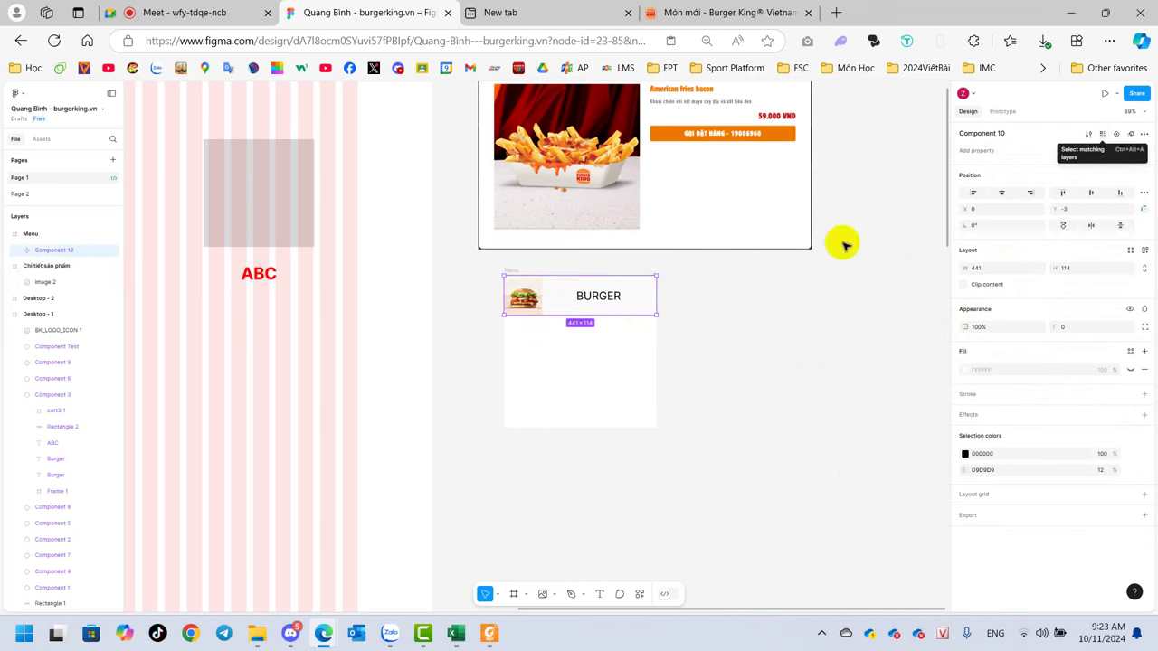
double_click(550, 313)
left_click(525, 293)
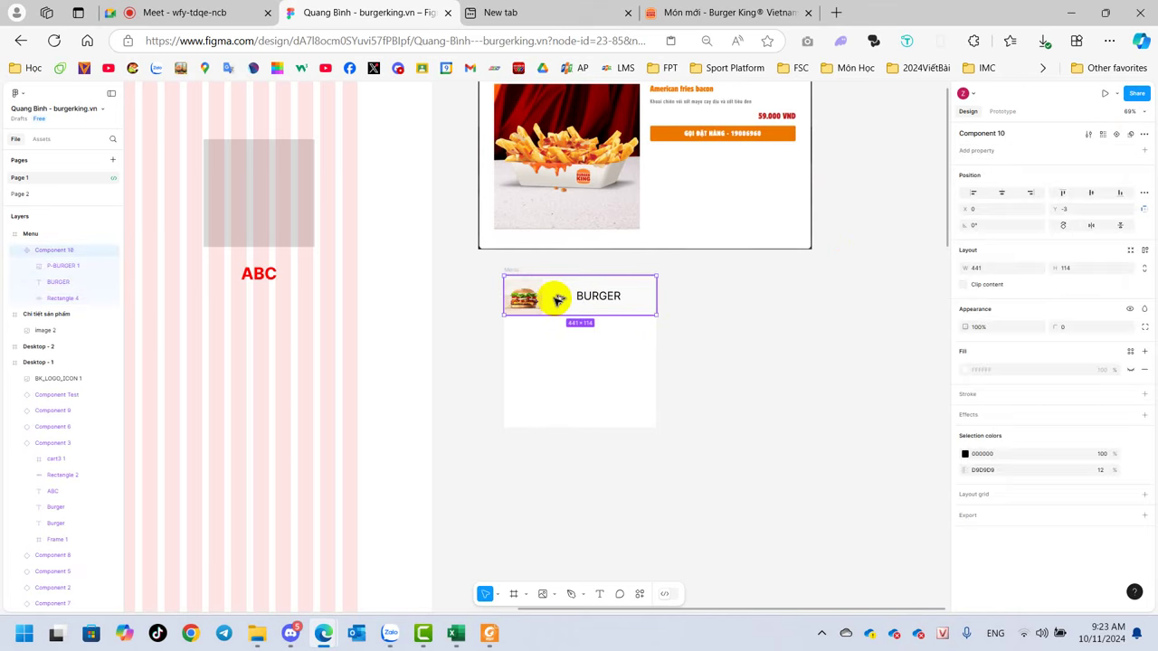
left_click_drag(557, 300, 554, 375)
left_click(543, 434)
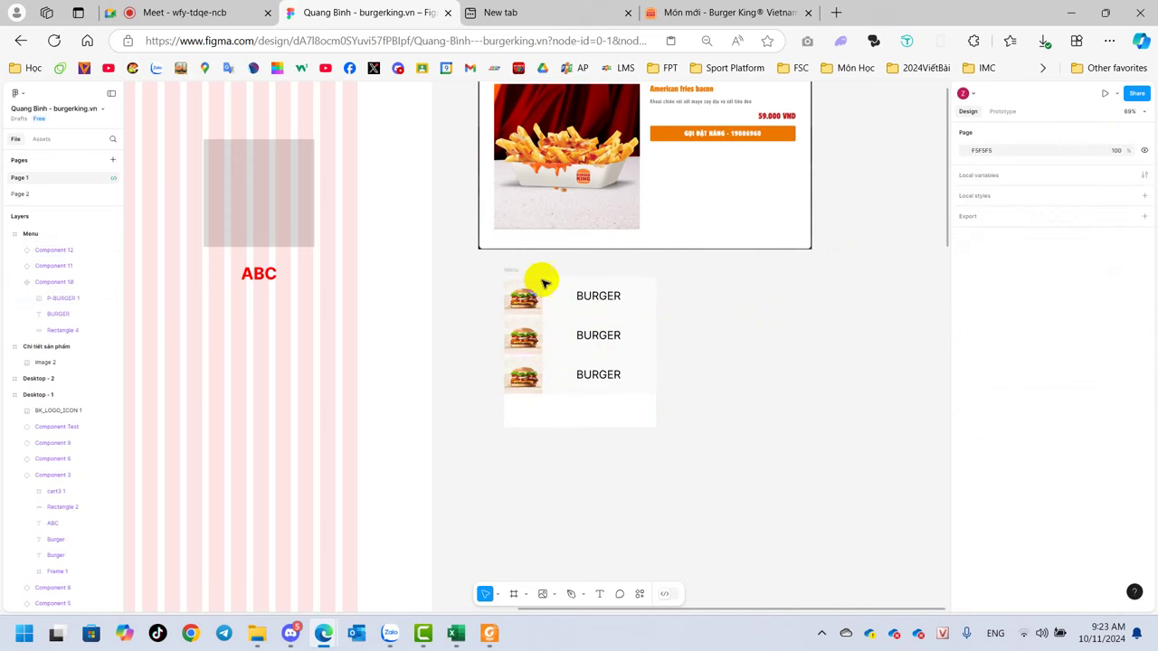
left_click(517, 275)
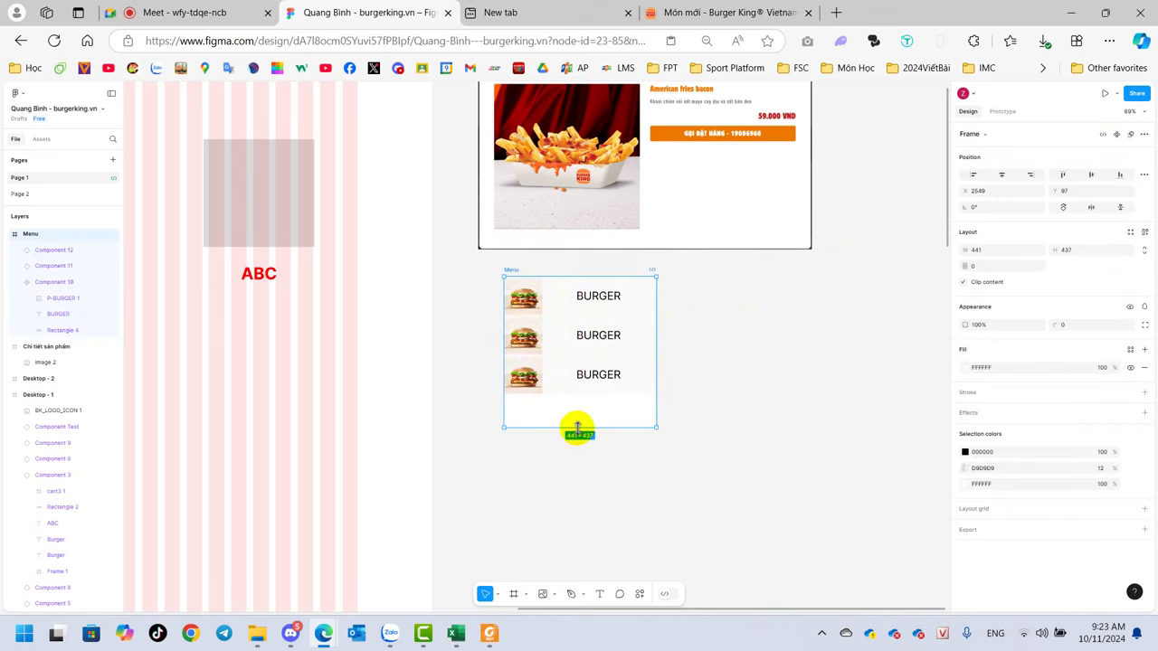
left_click(559, 382)
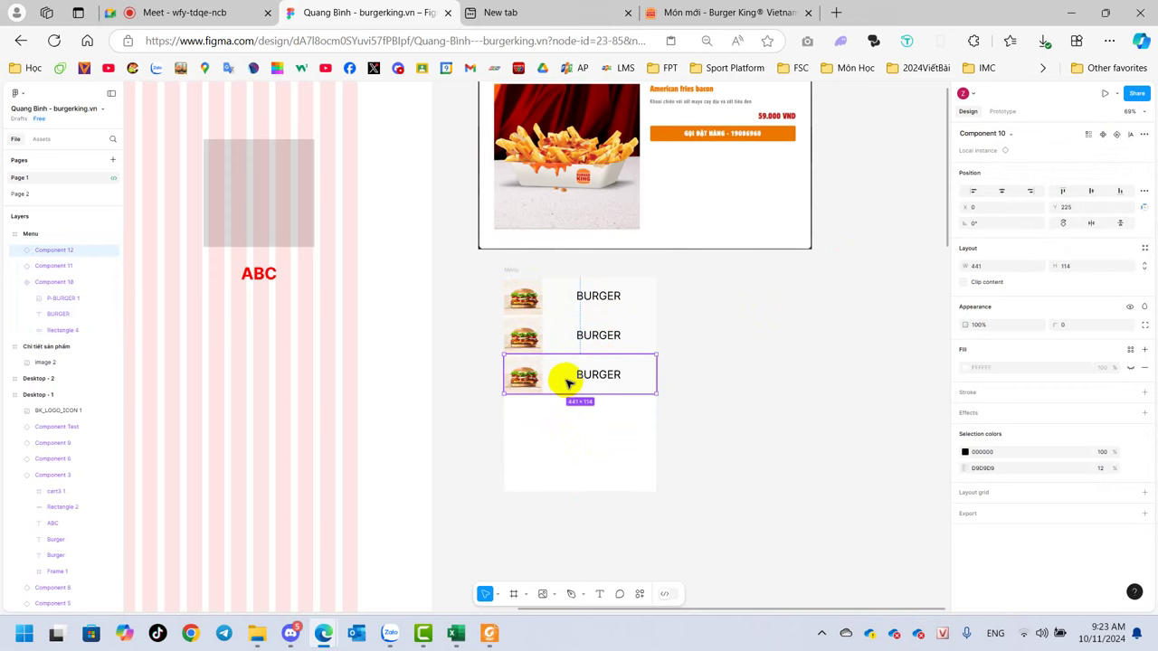
left_click_drag(563, 395, 564, 414)
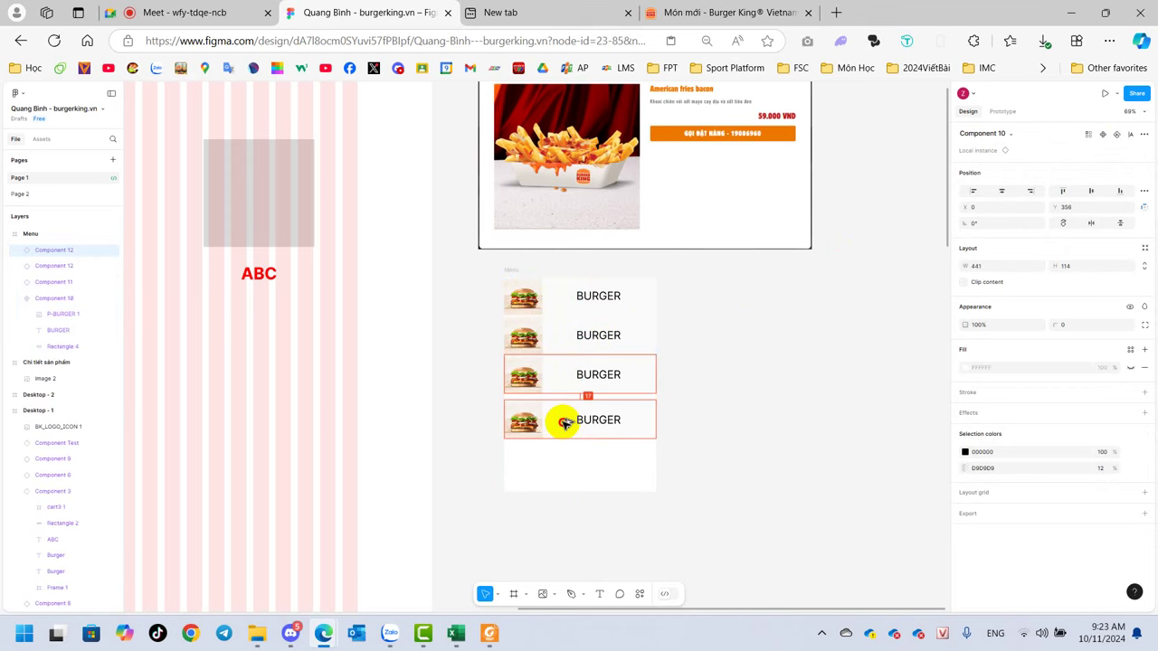
Trim the Menu frame's bottom edge to fit the four rows.
left_click(753, 404)
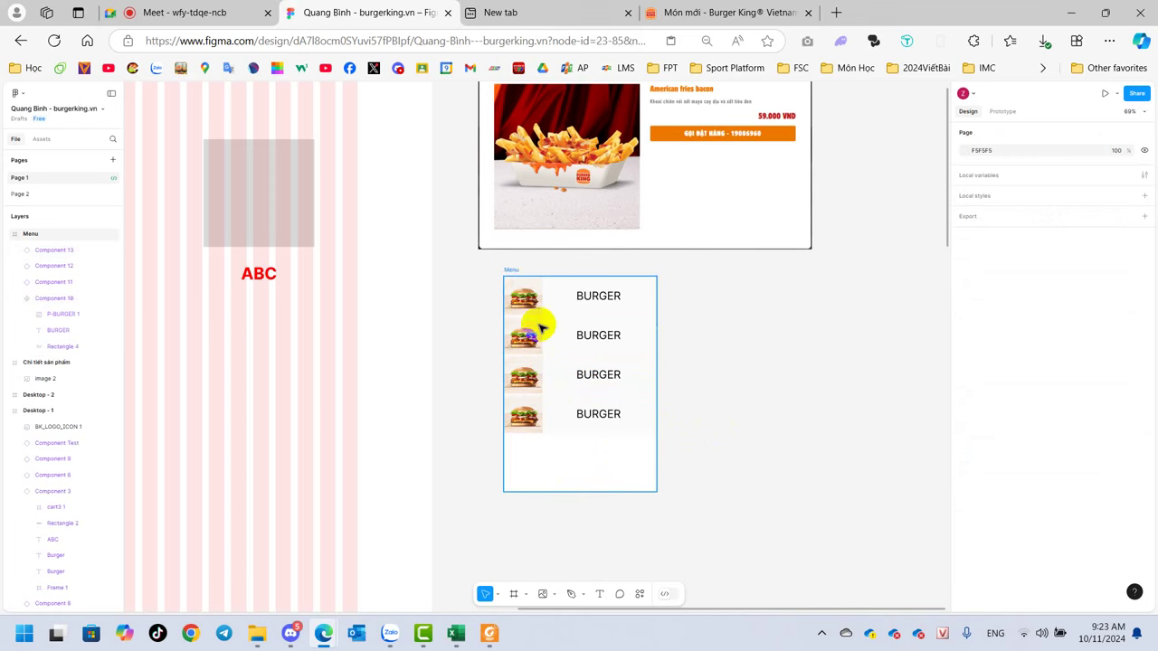
left_click(569, 444)
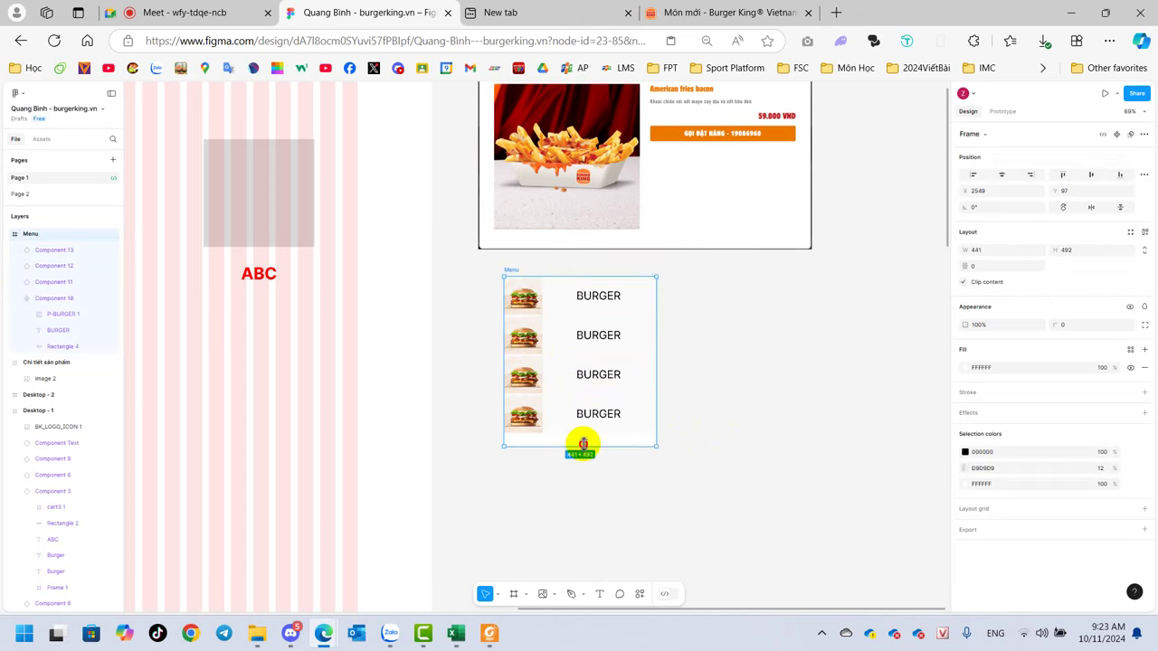
left_click_drag(577, 493, 579, 434)
left_click(715, 418)
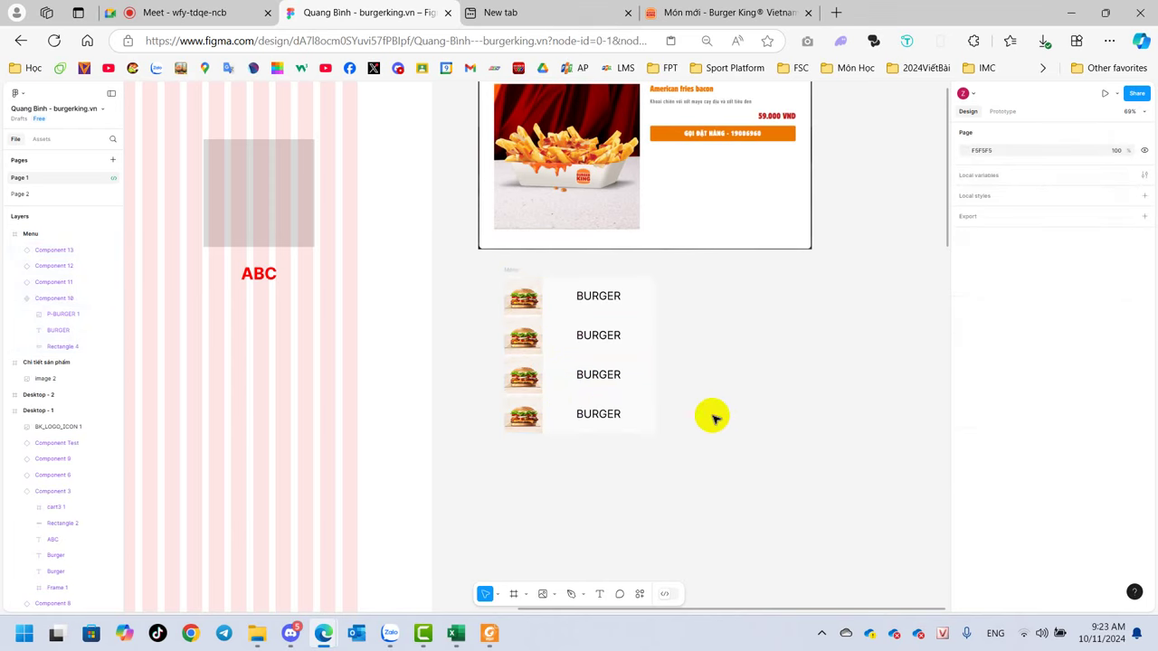
Place the P-GA-RAN fried-chicken picture in the second row.
left_click(555, 597)
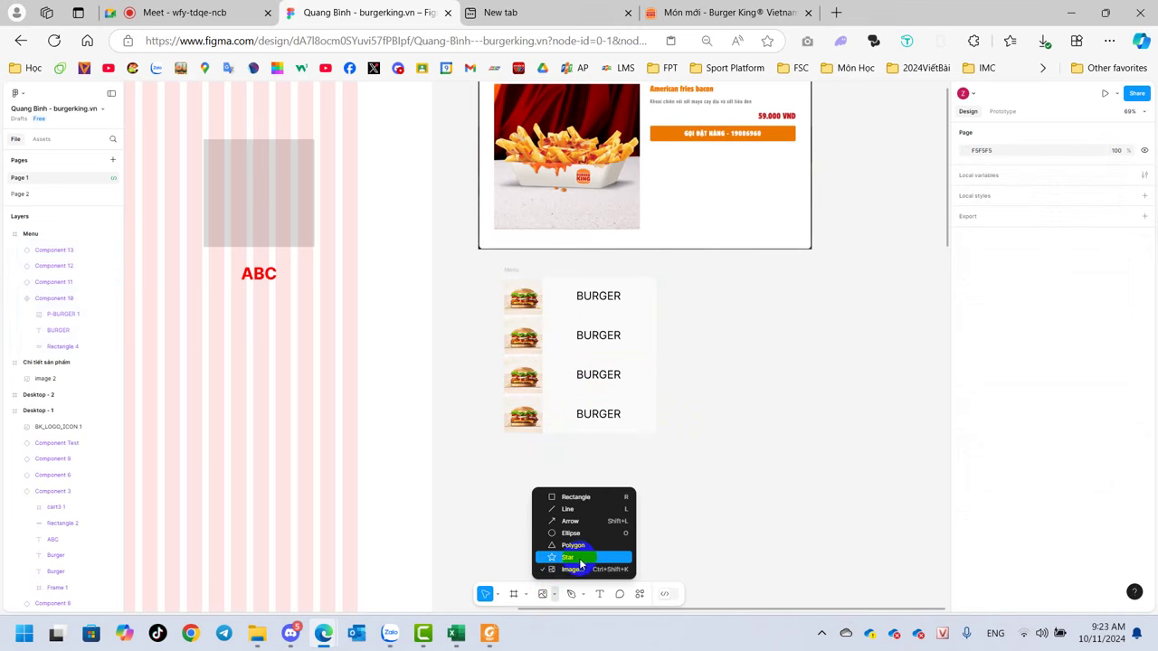
key("Escape")
key("ctrl+shift+k")
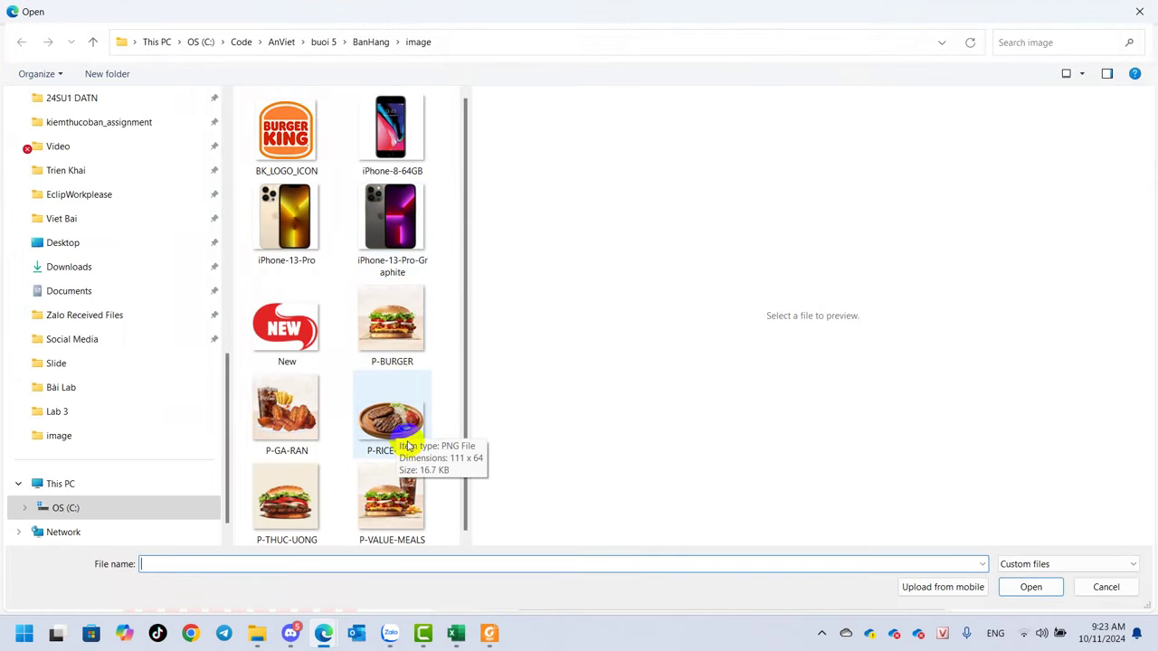
left_click(296, 427)
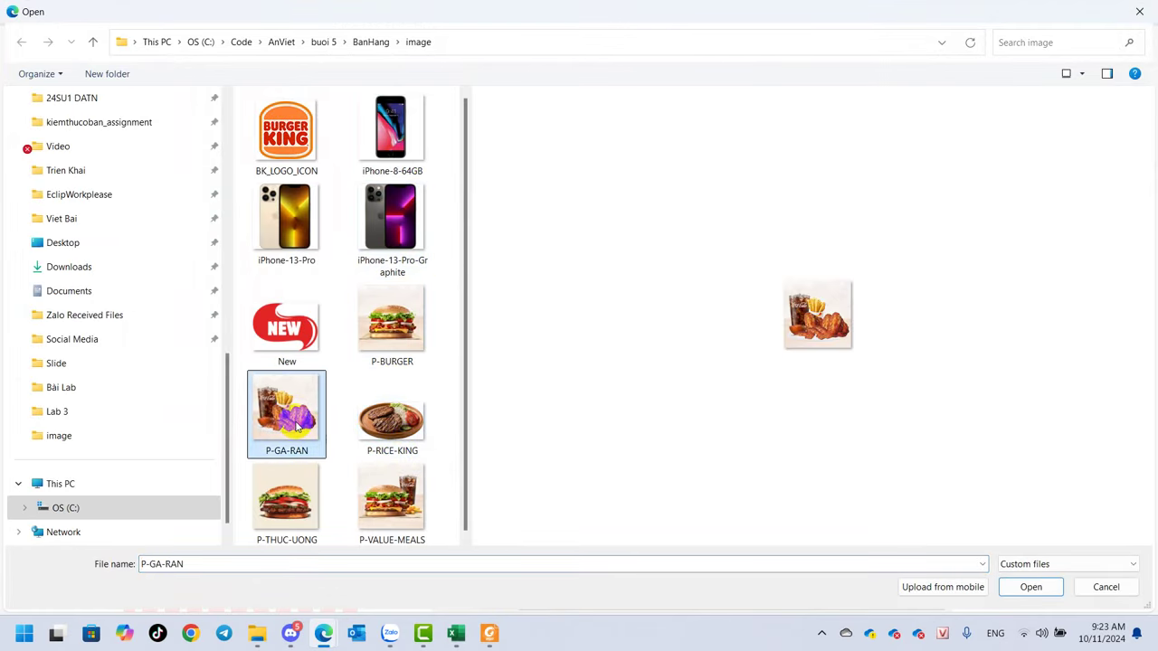
double_click(293, 423)
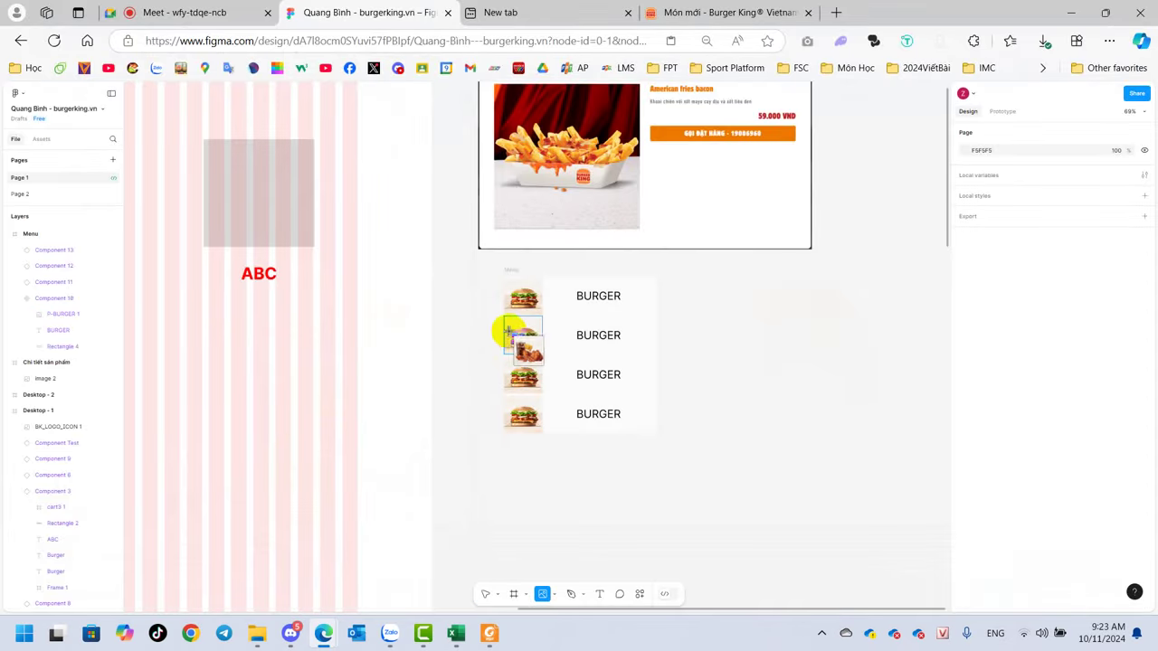
left_click(523, 337)
Relabel the second row 'Gà rán' and choose the P-RICE-KING picture file.
left_click(599, 338)
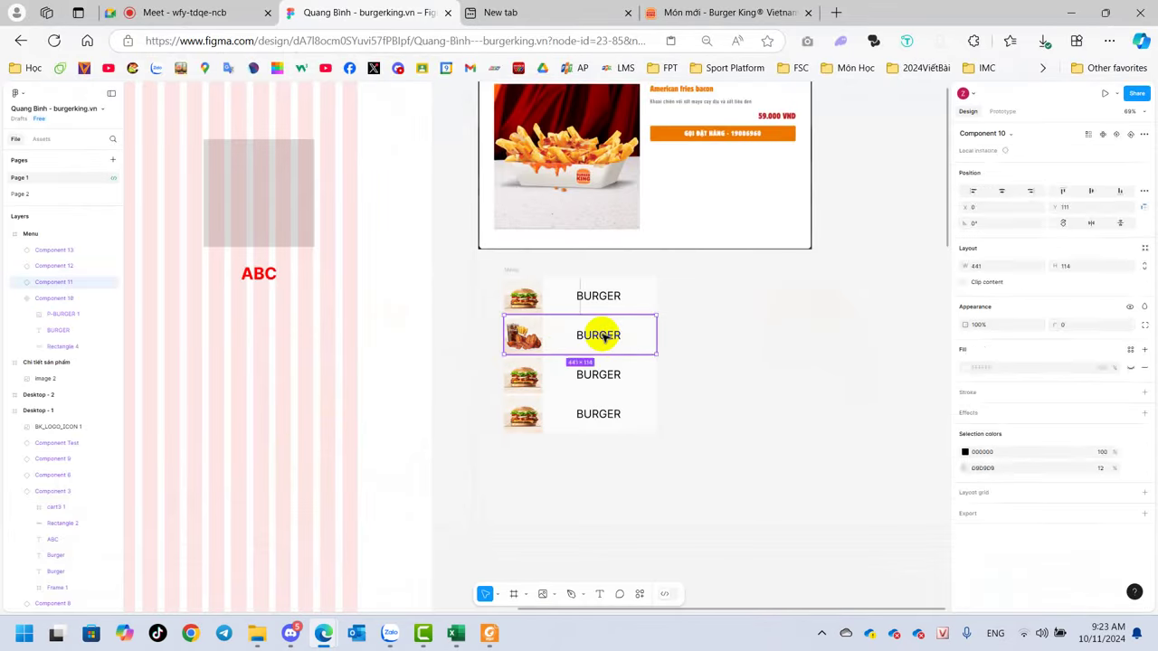
double_click(598, 337)
type("Gà rán")
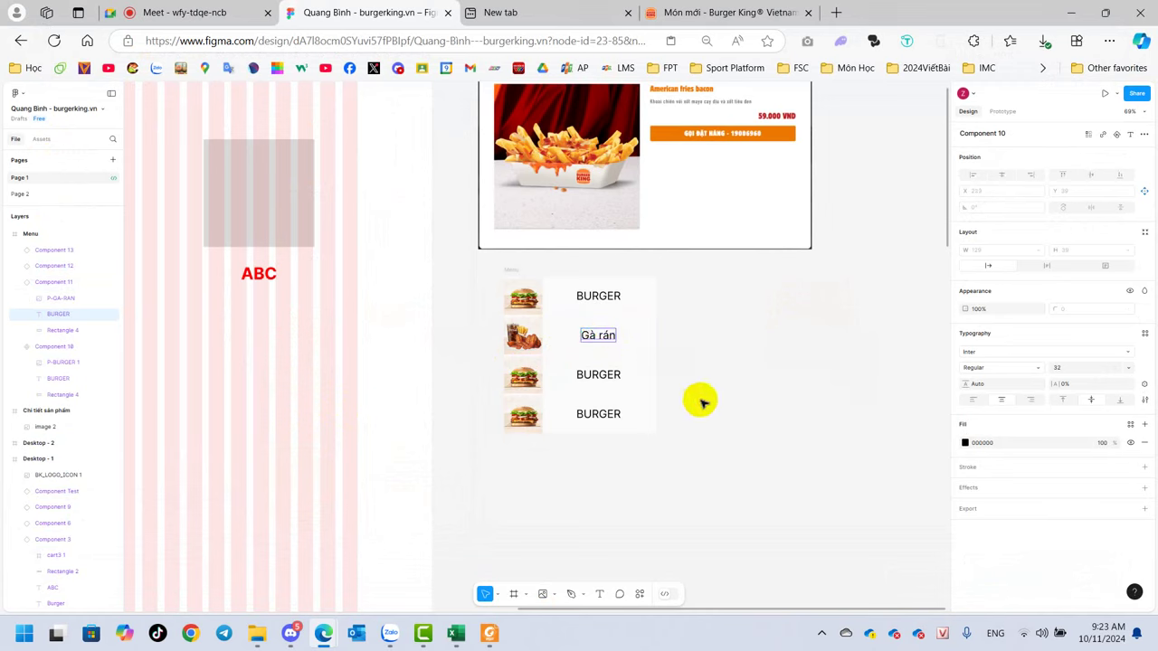
left_click(554, 599)
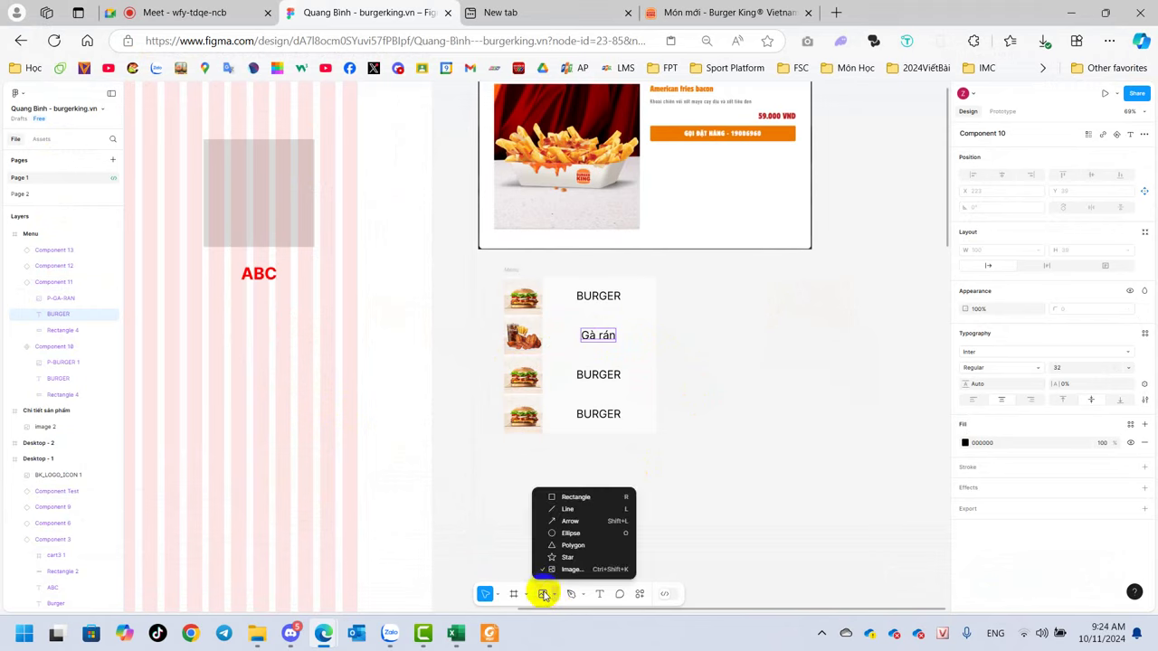
left_click(568, 571)
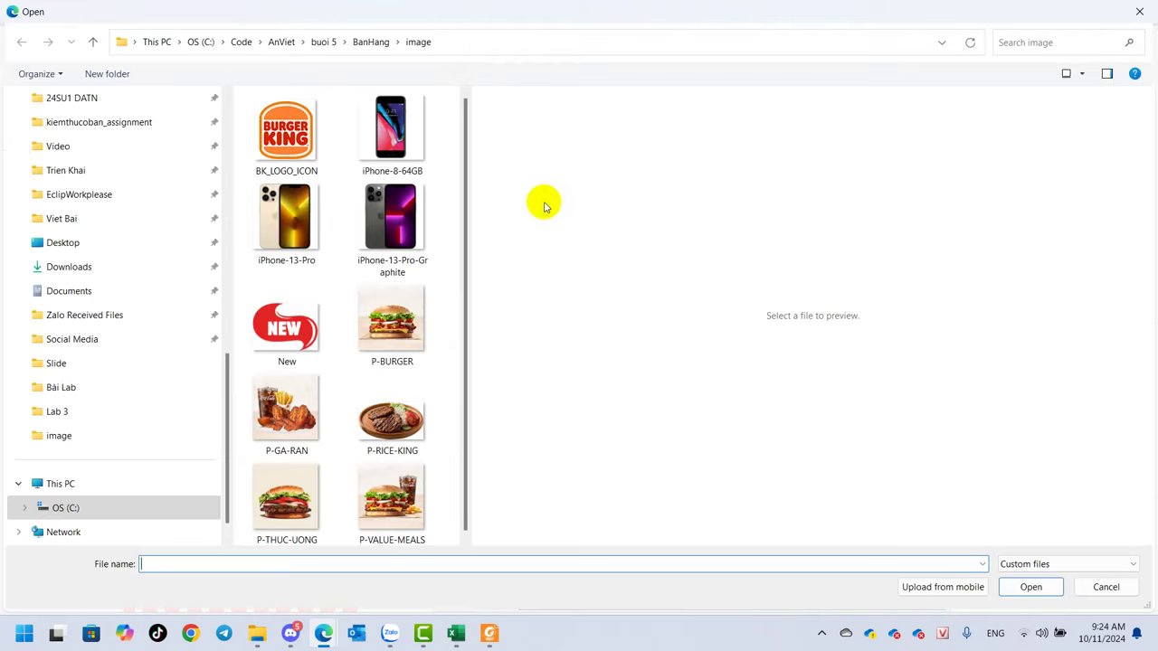
left_click(396, 413)
Place the rice-king picture in row three and relabel it 'Cơm vua'.
double_click(396, 412)
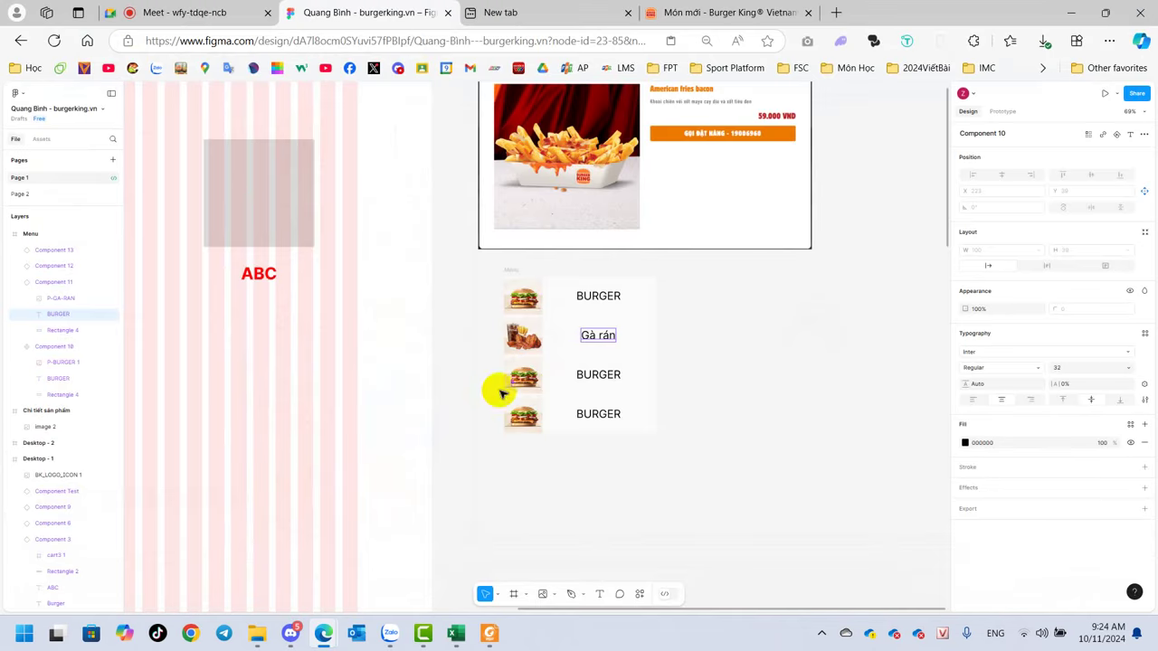
left_click(524, 374)
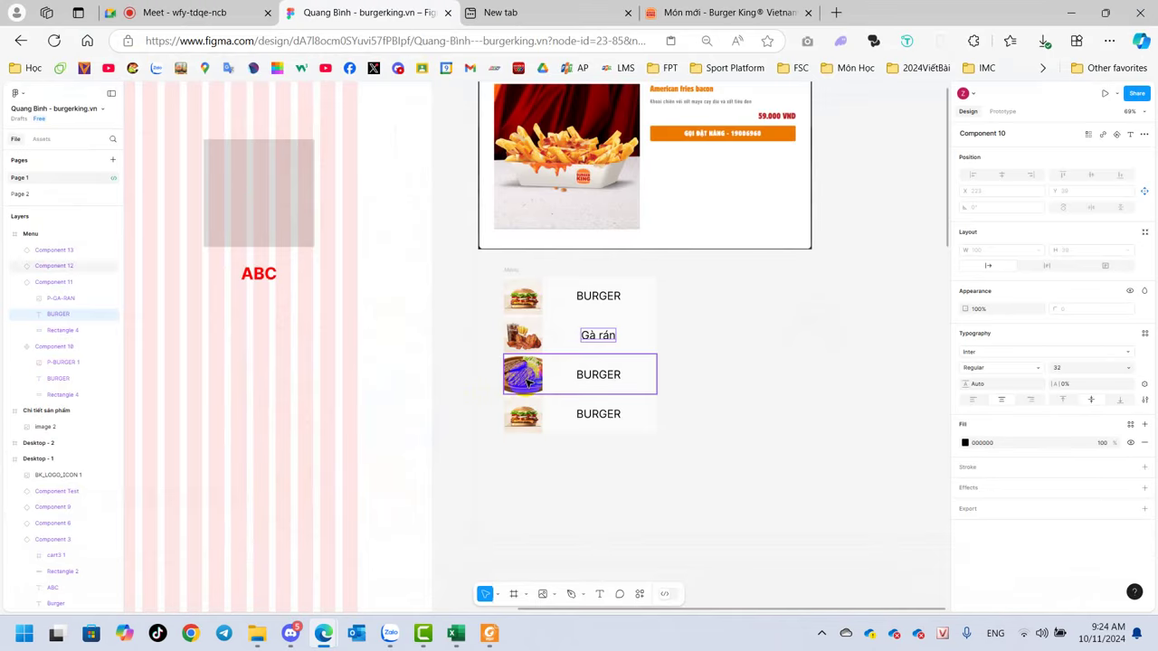
double_click(596, 379)
double_click(598, 378)
type("Cơm vua")
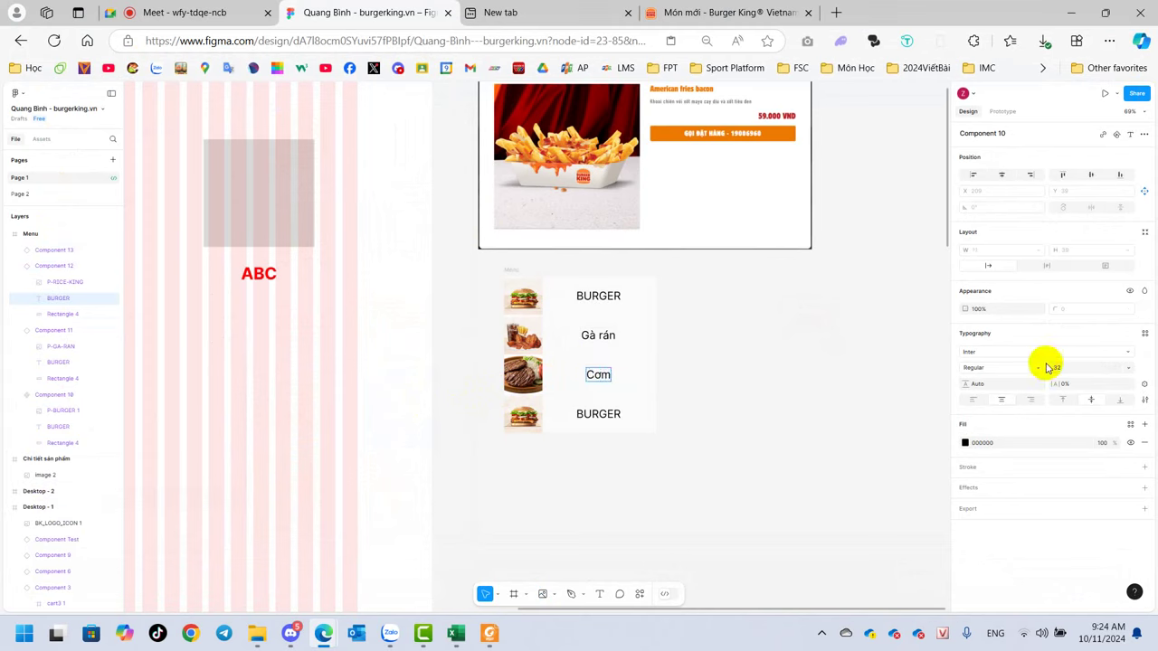
Place the P-VALUE-MEALS picture in row four and relabel it 'Thức uống'.
left_click(547, 595)
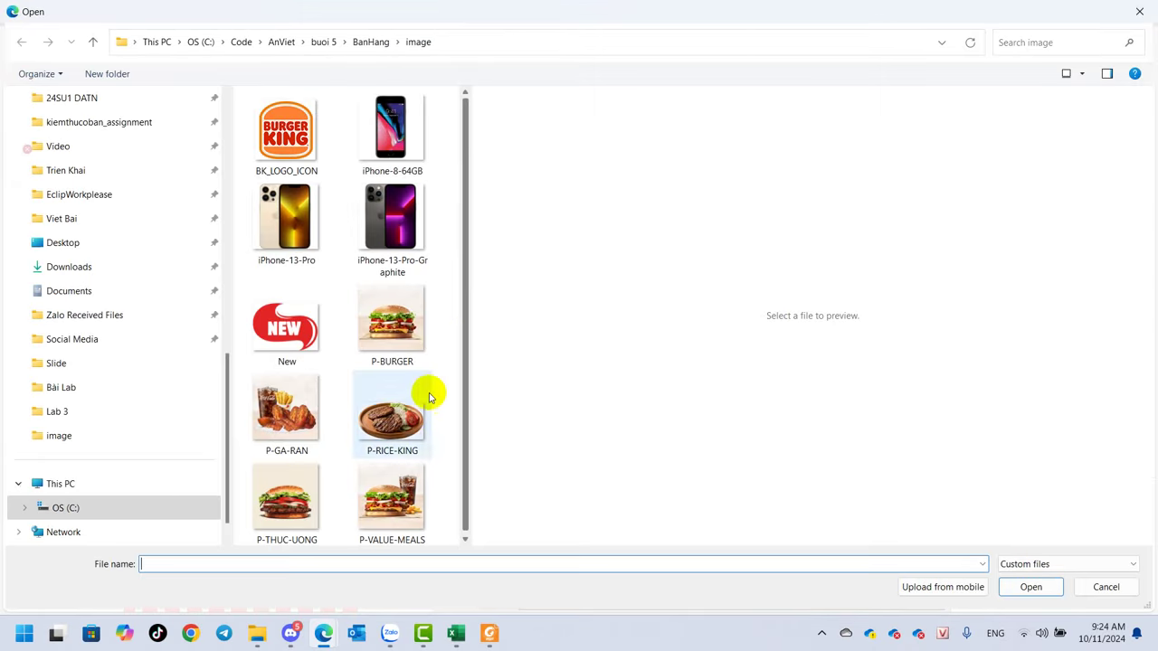
left_click(286, 495)
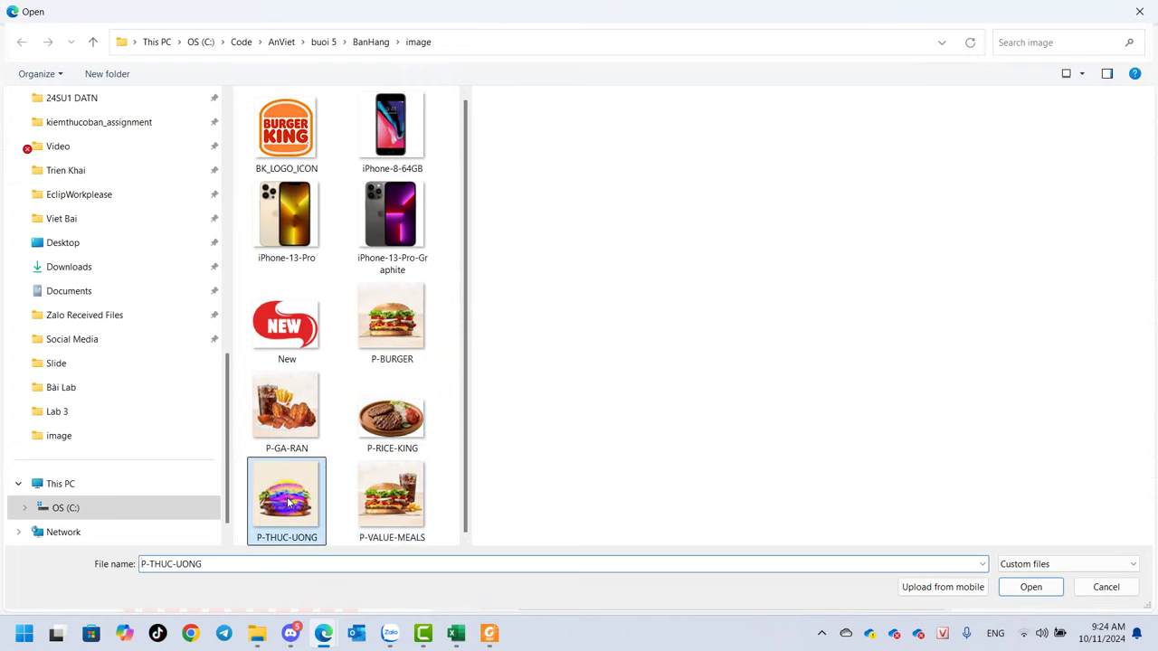
left_click(403, 505)
mouse_move(392, 496)
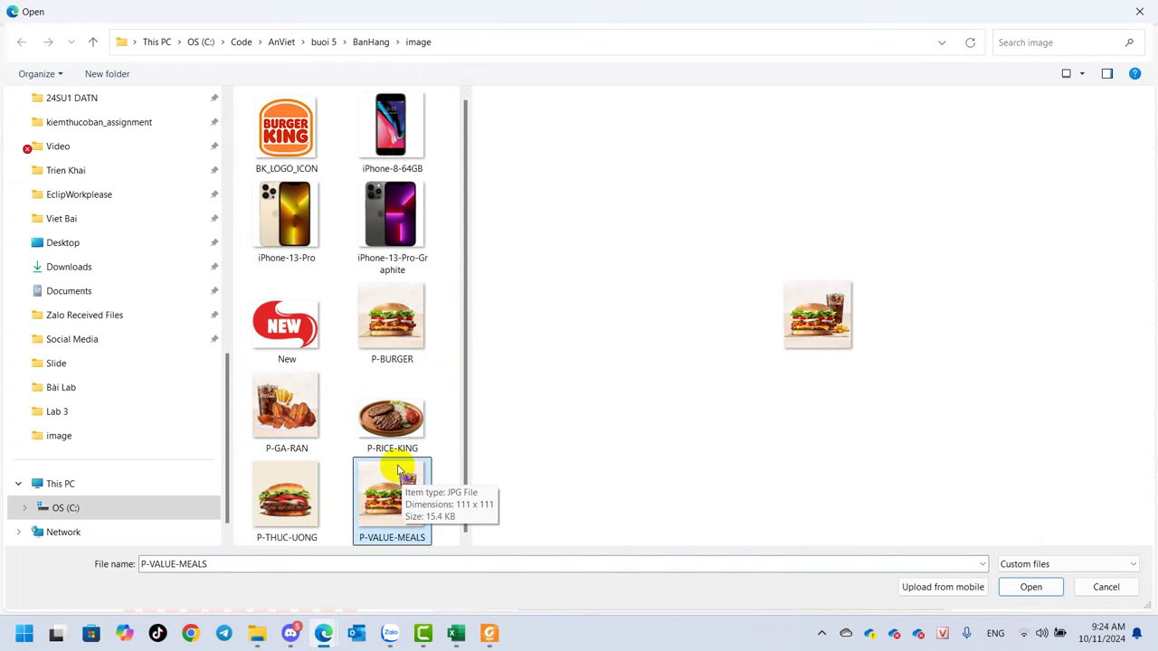
left_click_drag(398, 470, 396, 501)
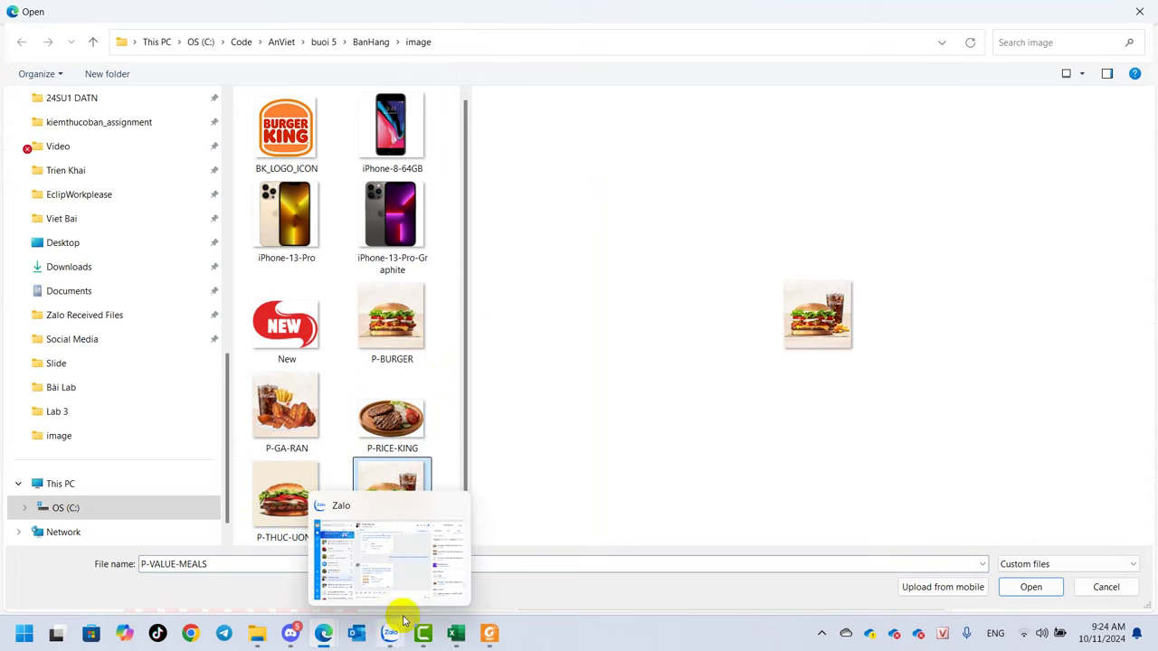
left_click_drag(398, 499, 392, 482)
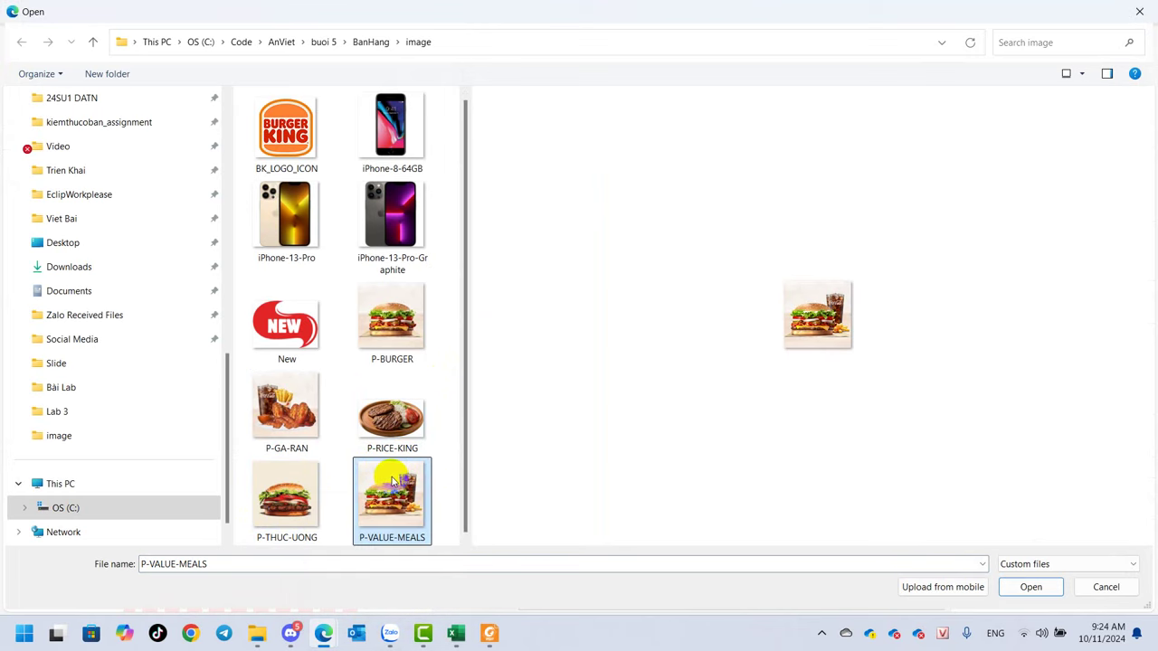
double_click(392, 482)
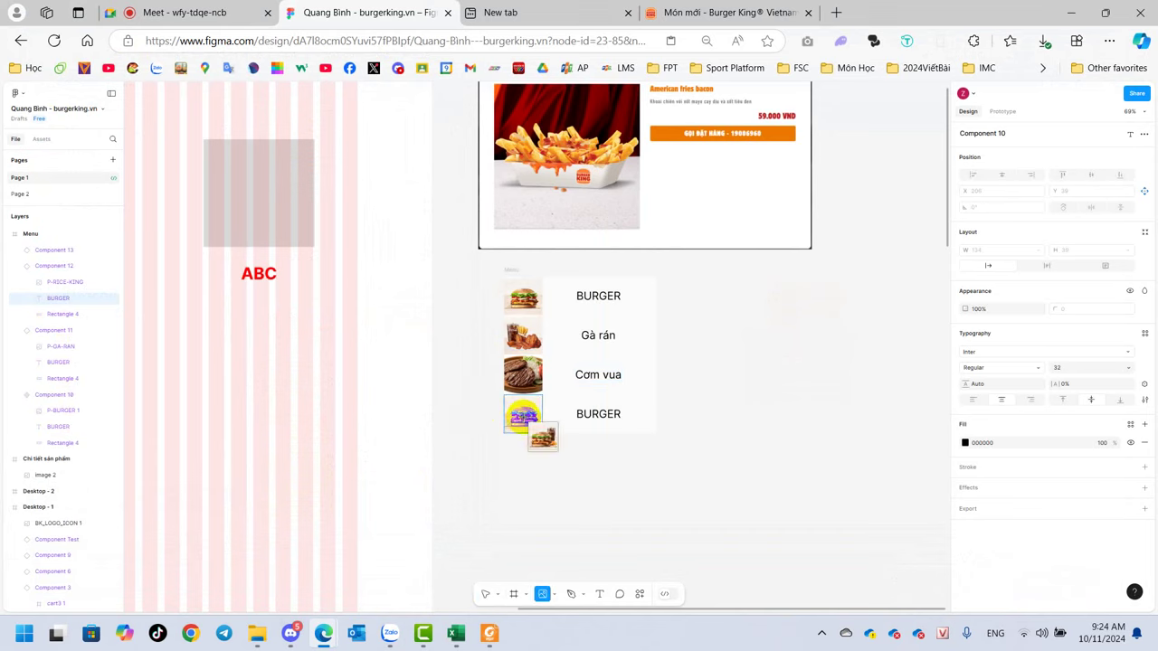
left_click(530, 418)
left_click(597, 416)
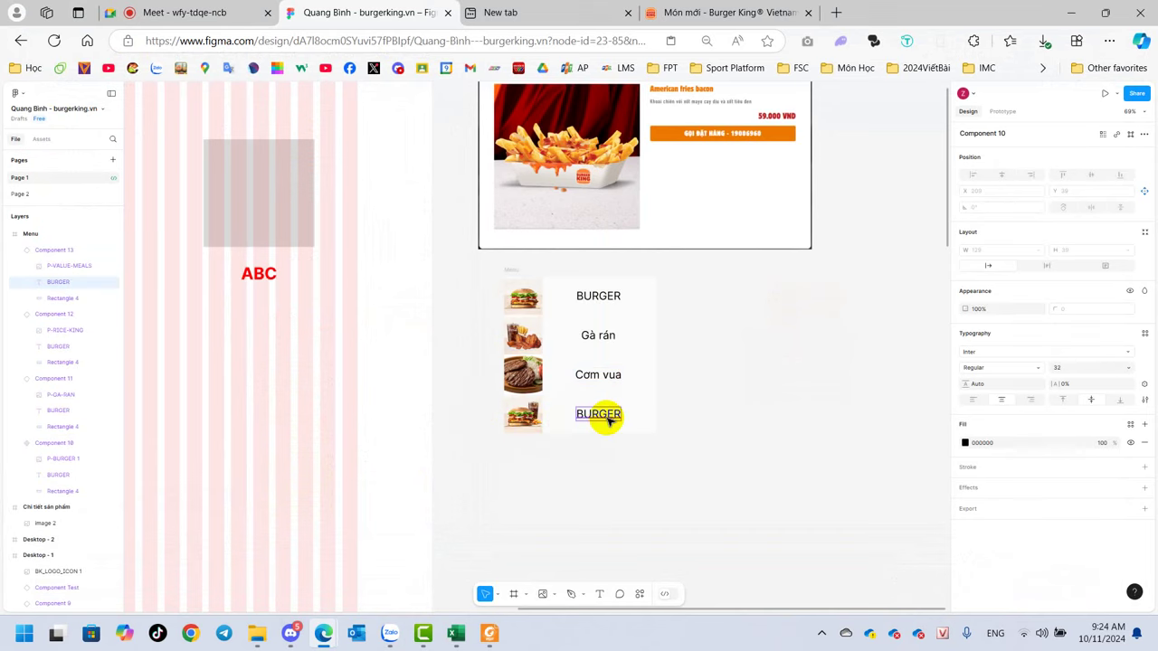
key("ctrl+shift+h")
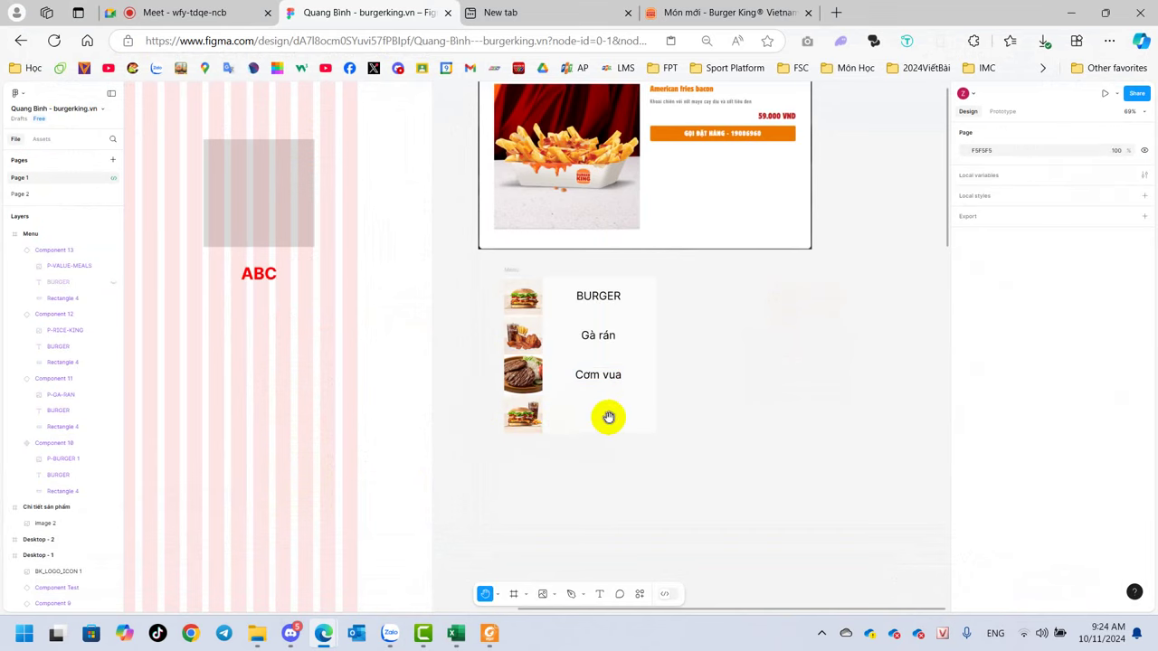
key("ctrl+z")
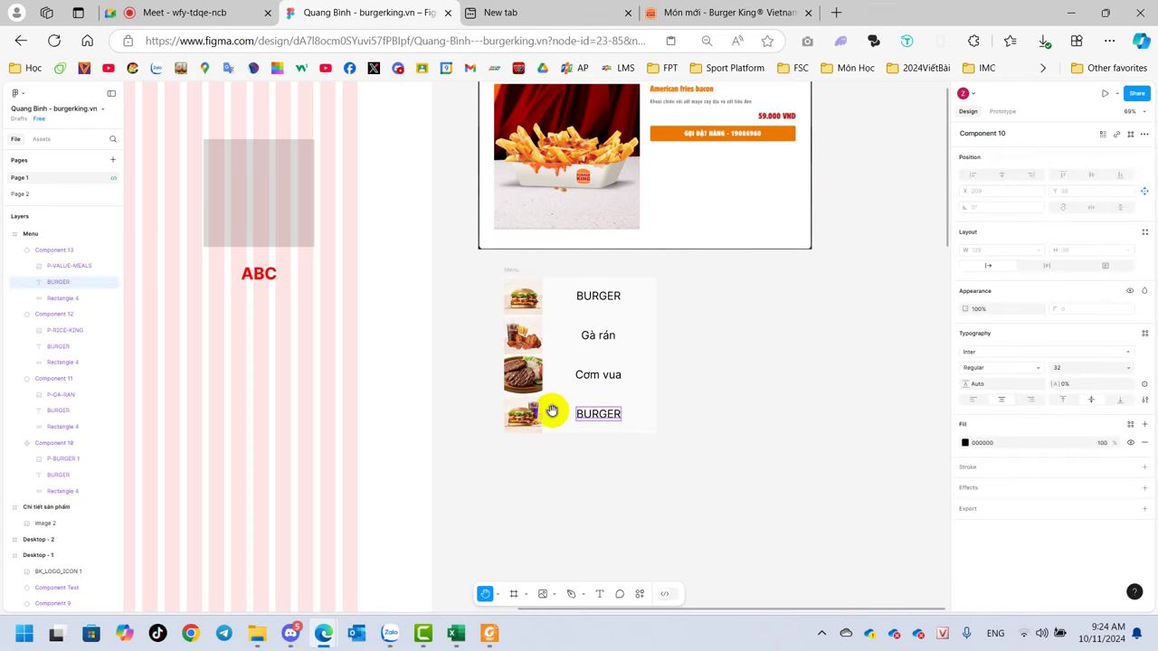
Return to the Move tool and select the whole Menu frame.
scroll(552, 466, "left", 1)
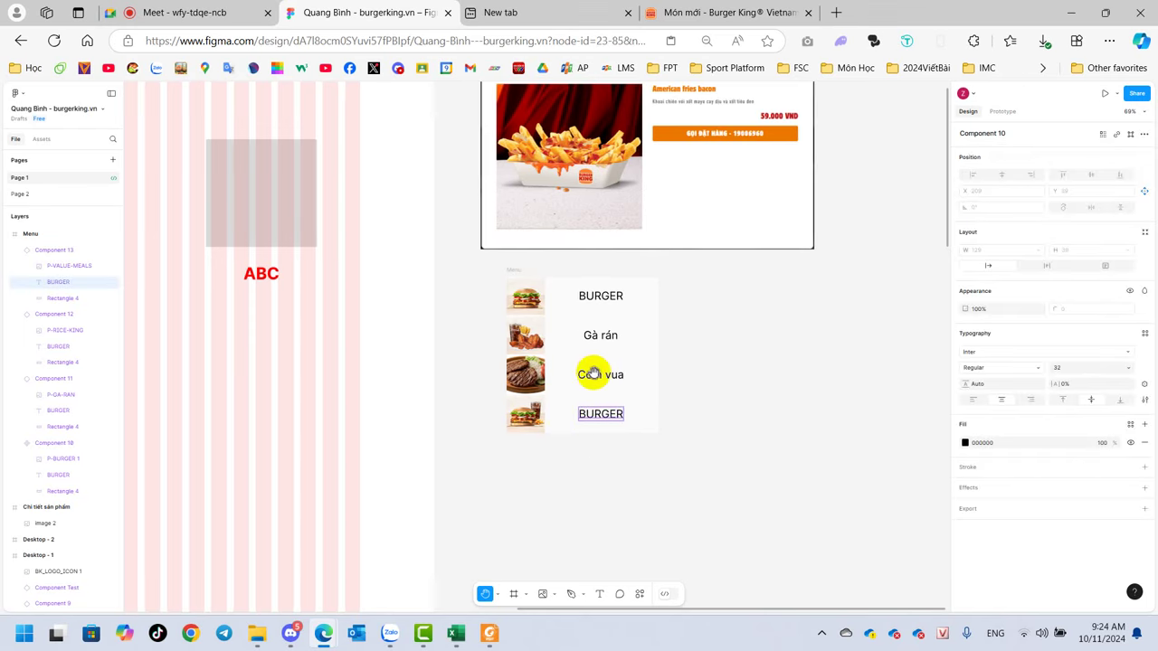
key("v")
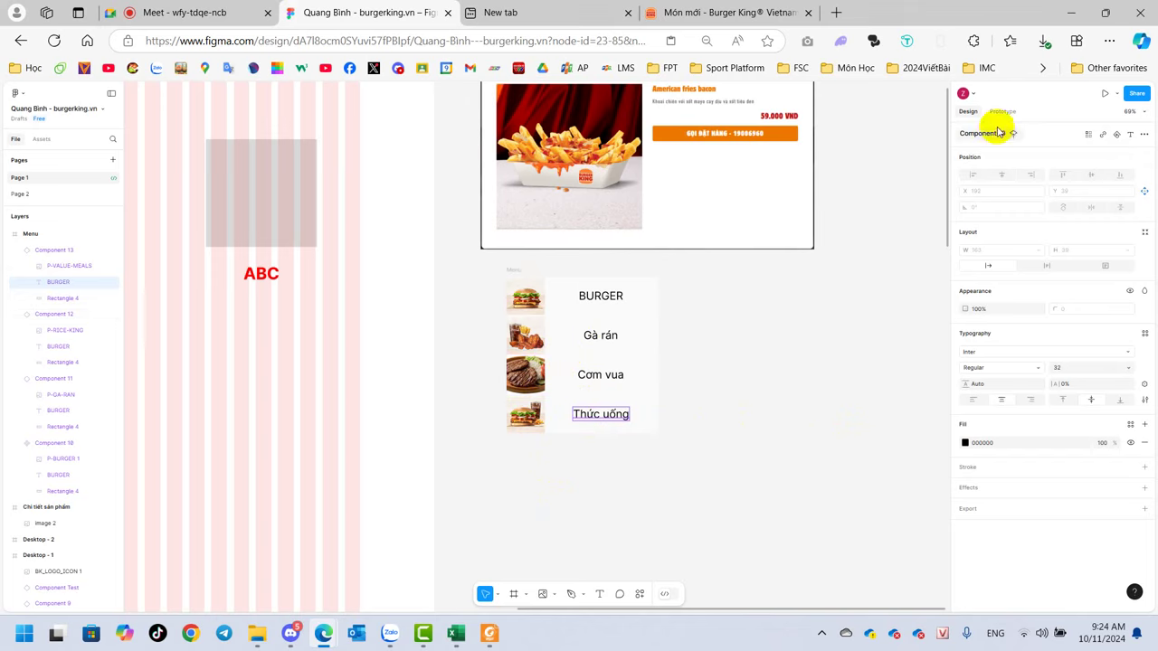
left_click(515, 268)
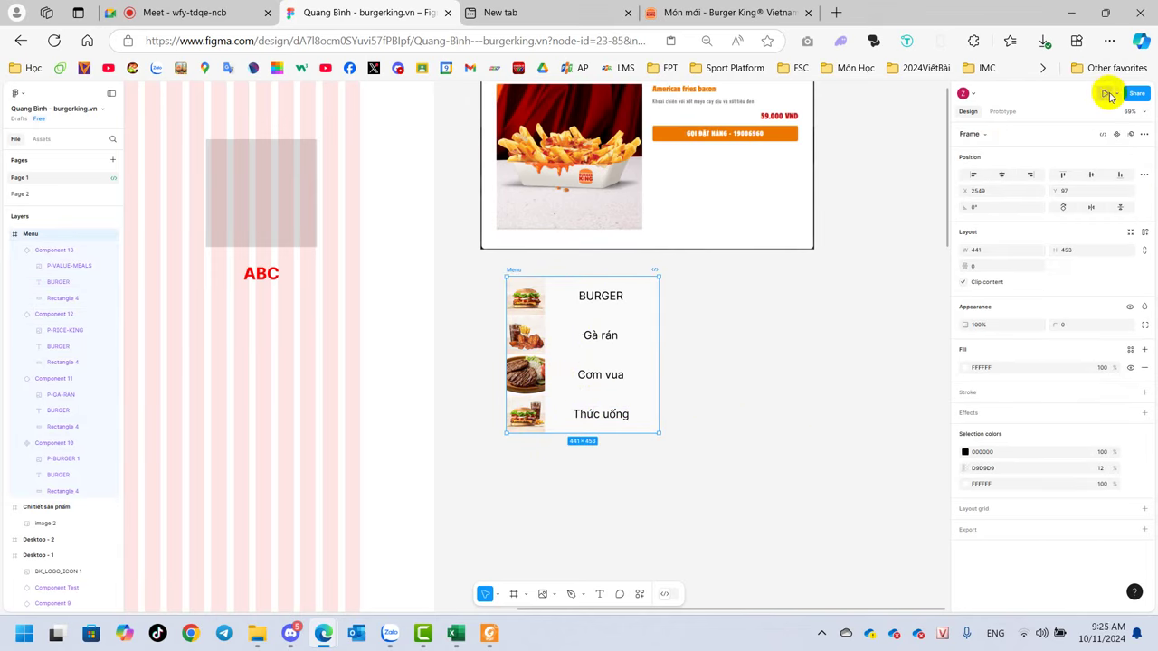
left_click(1114, 96)
left_click(1059, 127)
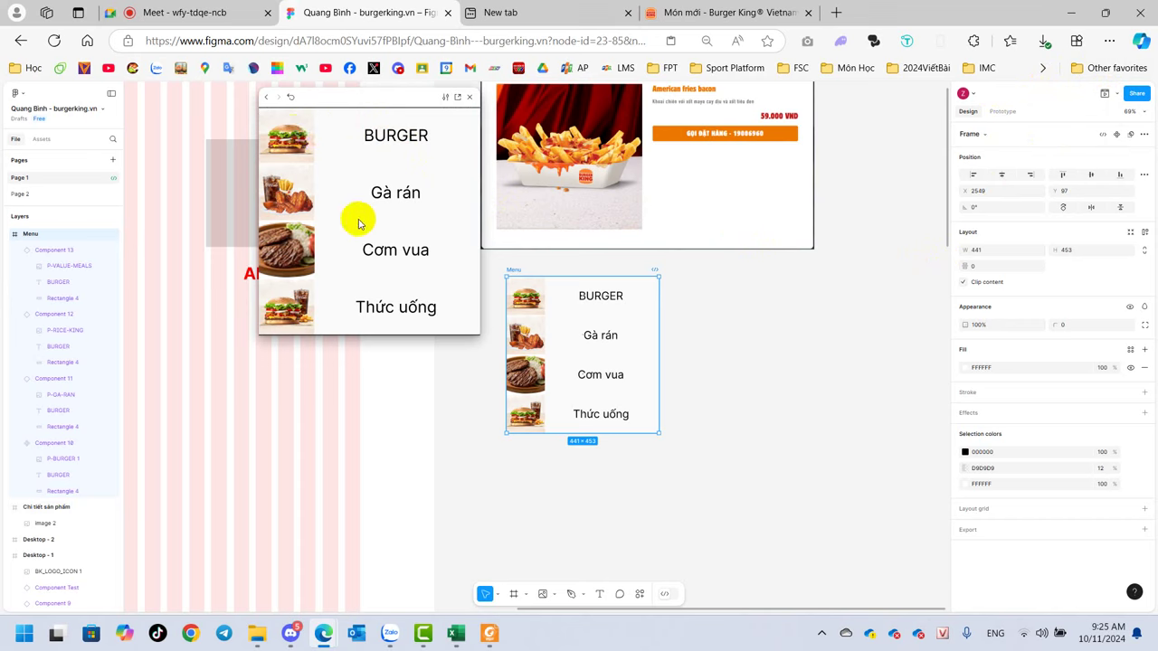
left_click(468, 96)
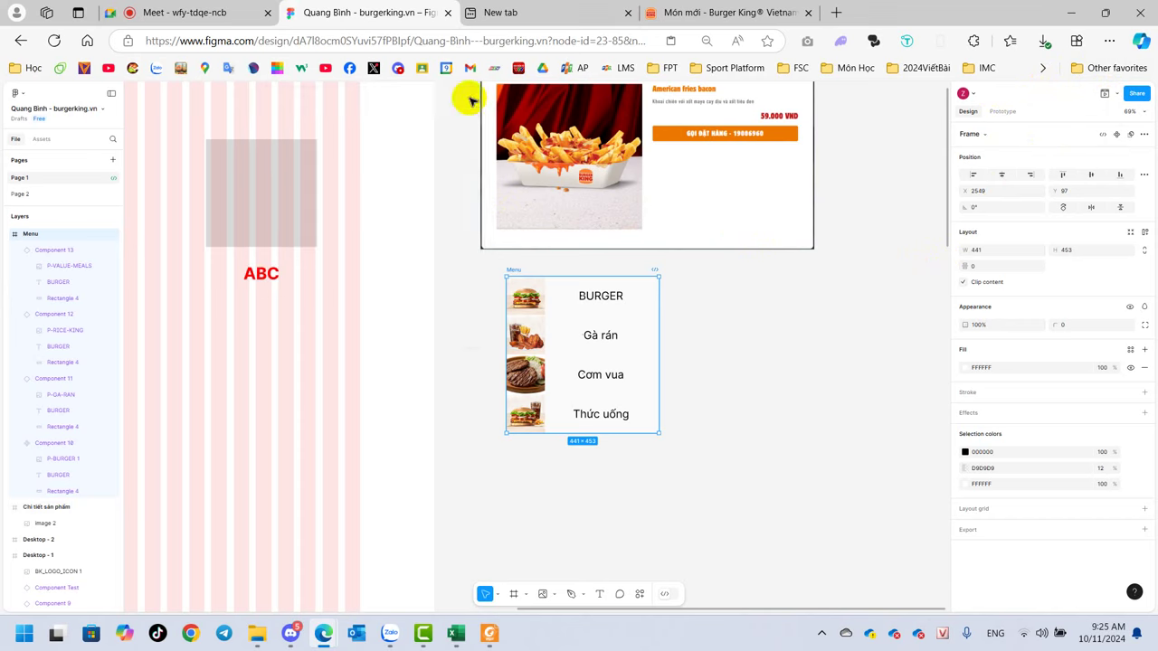
left_click(715, 385)
Collapse the Desktop - 1 and Menu layer groups, then briefly check the Burger King page.
scroll(424, 313, "down", 5)
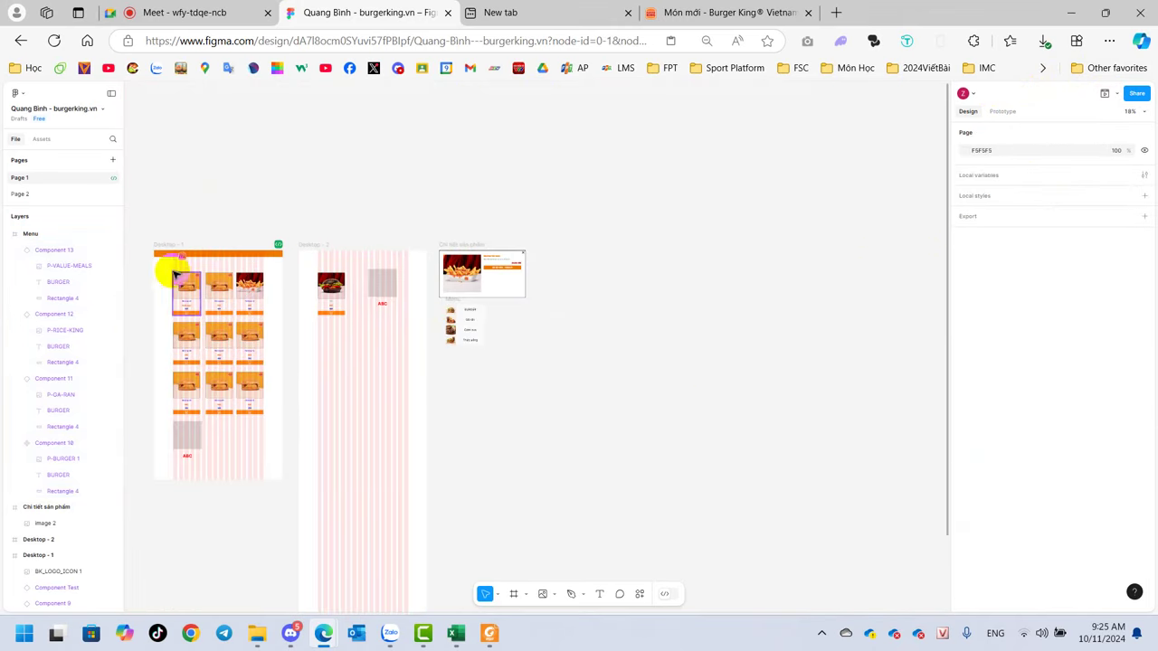
left_click(157, 251)
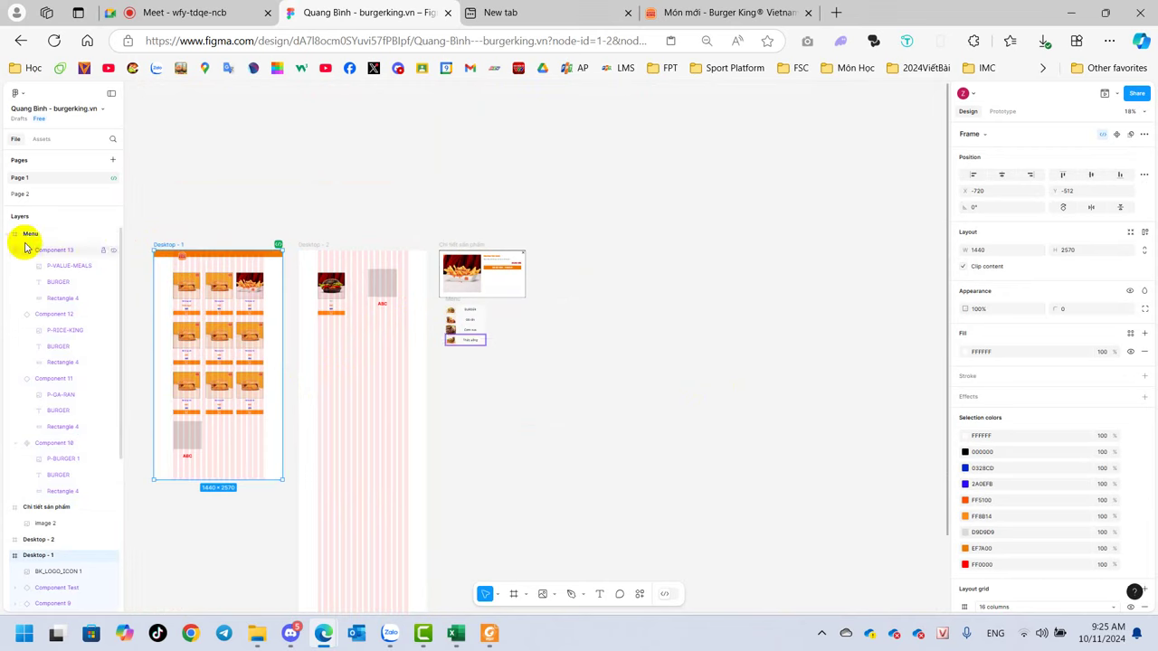
left_click(10, 556)
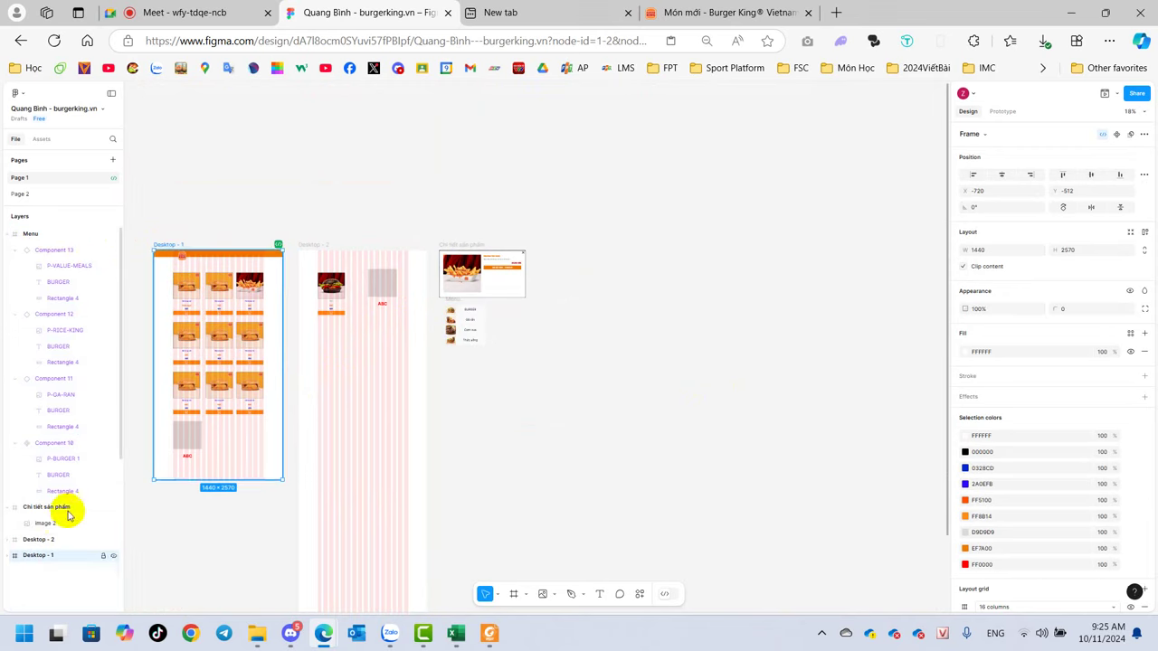
left_click(13, 234)
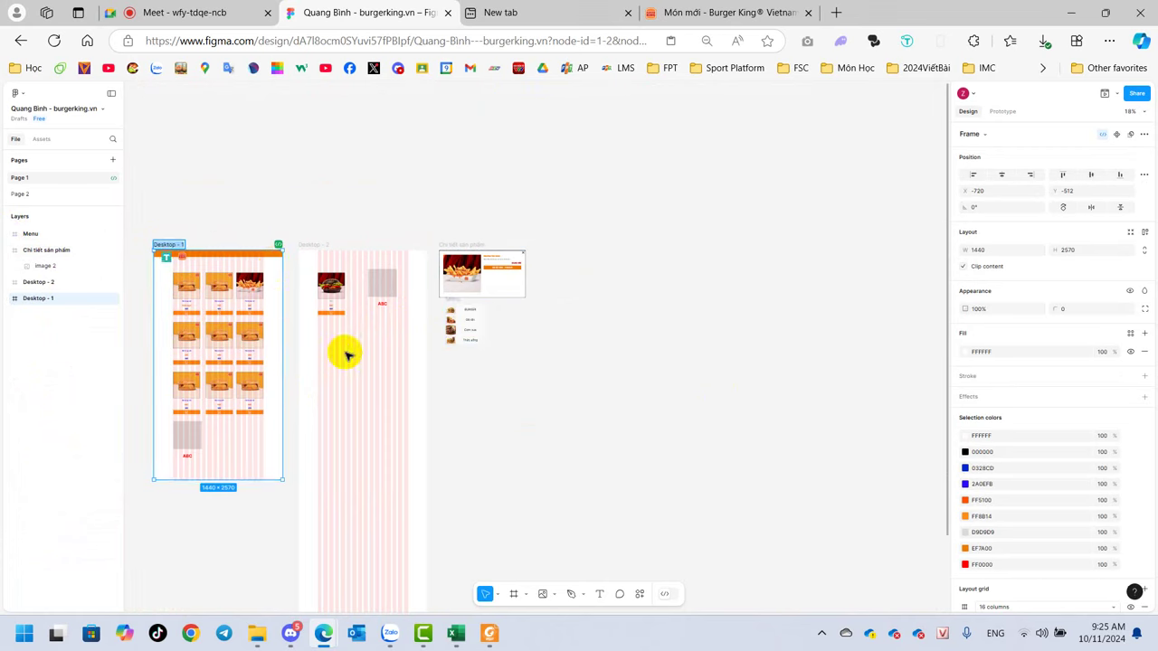
left_click(548, 427)
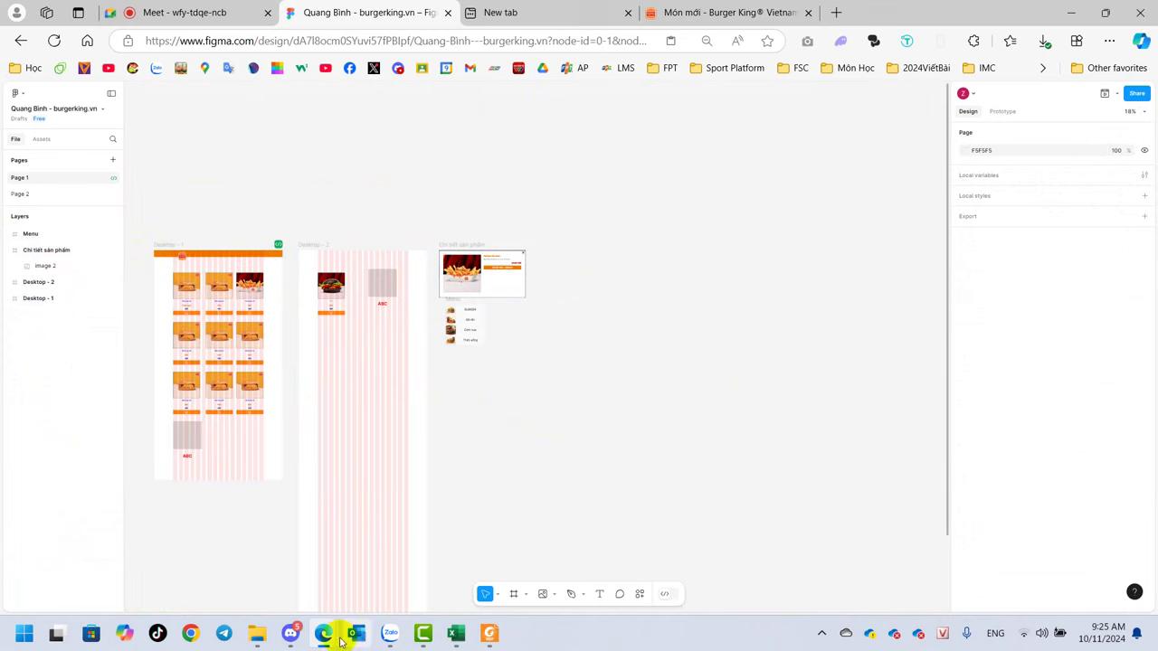
left_click(694, 9)
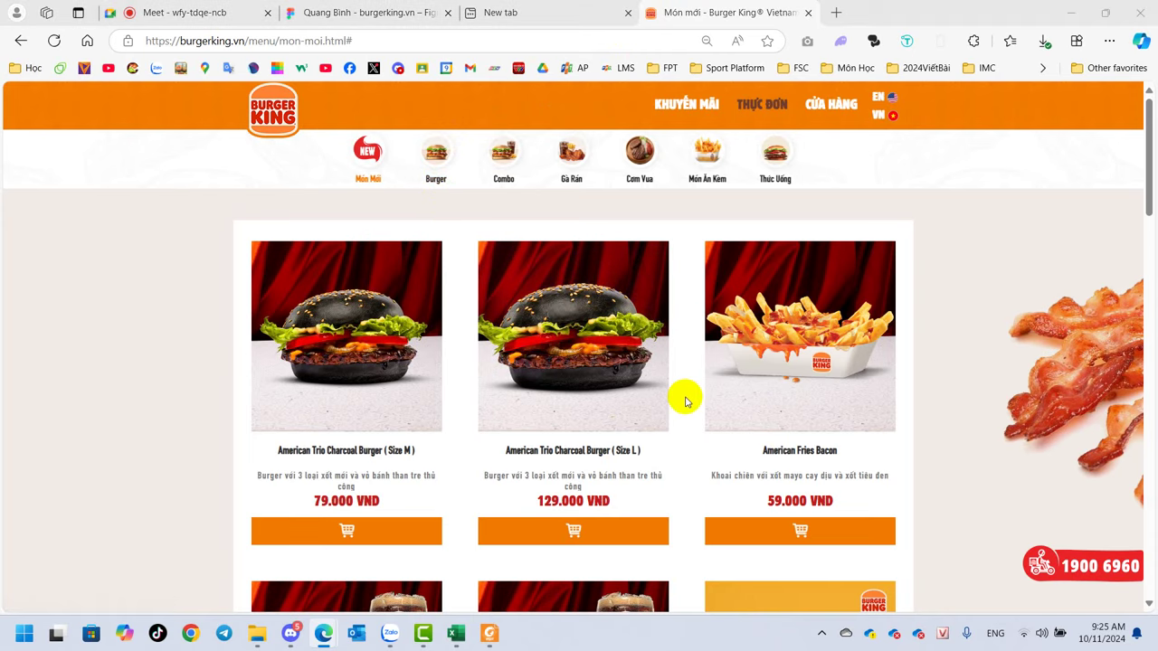
key("ctrl+2")
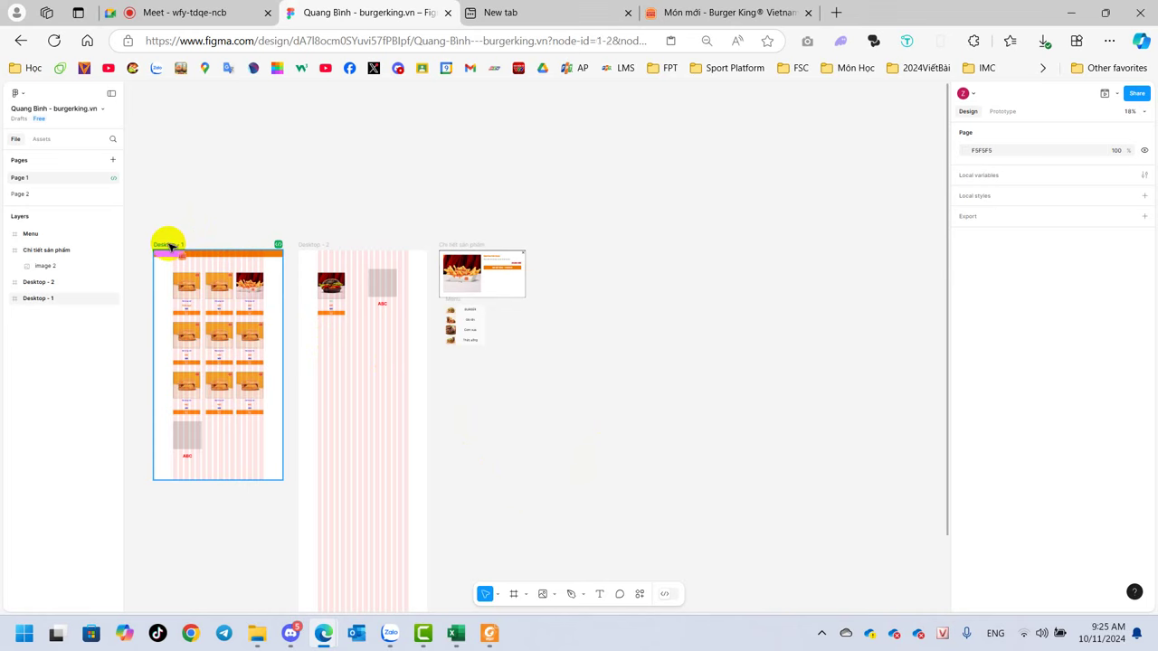
Name the grid frame Burger and place a duplicate, Cơm vua, right of the product detail frame.
left_click(168, 244)
type("Burger")
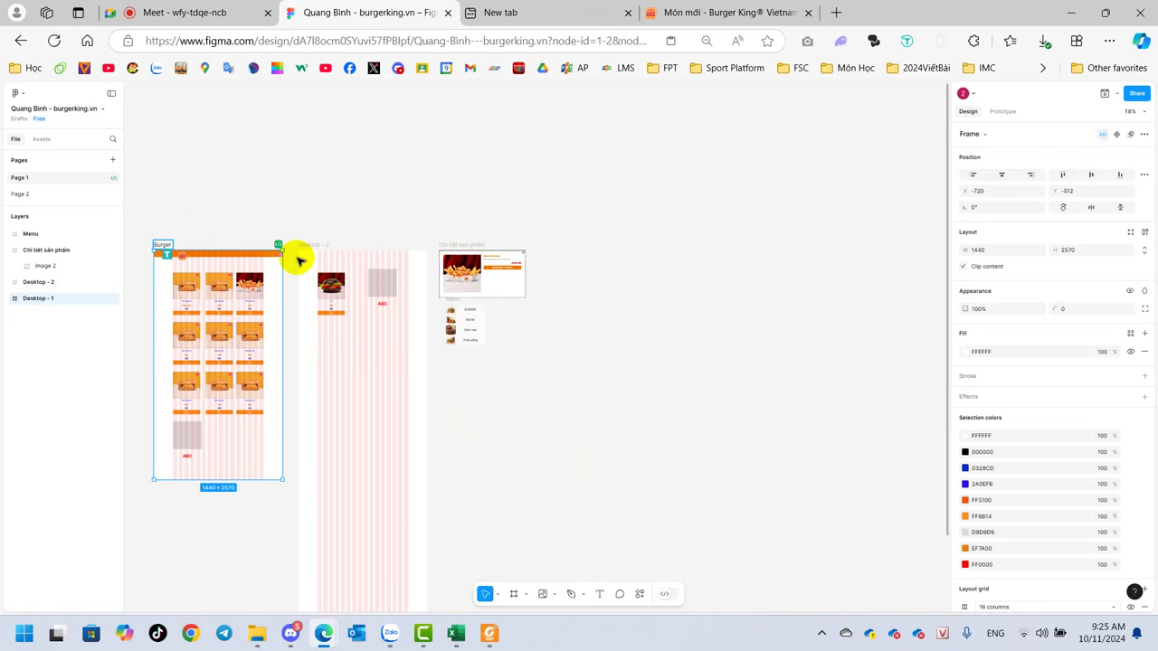
left_click(188, 207)
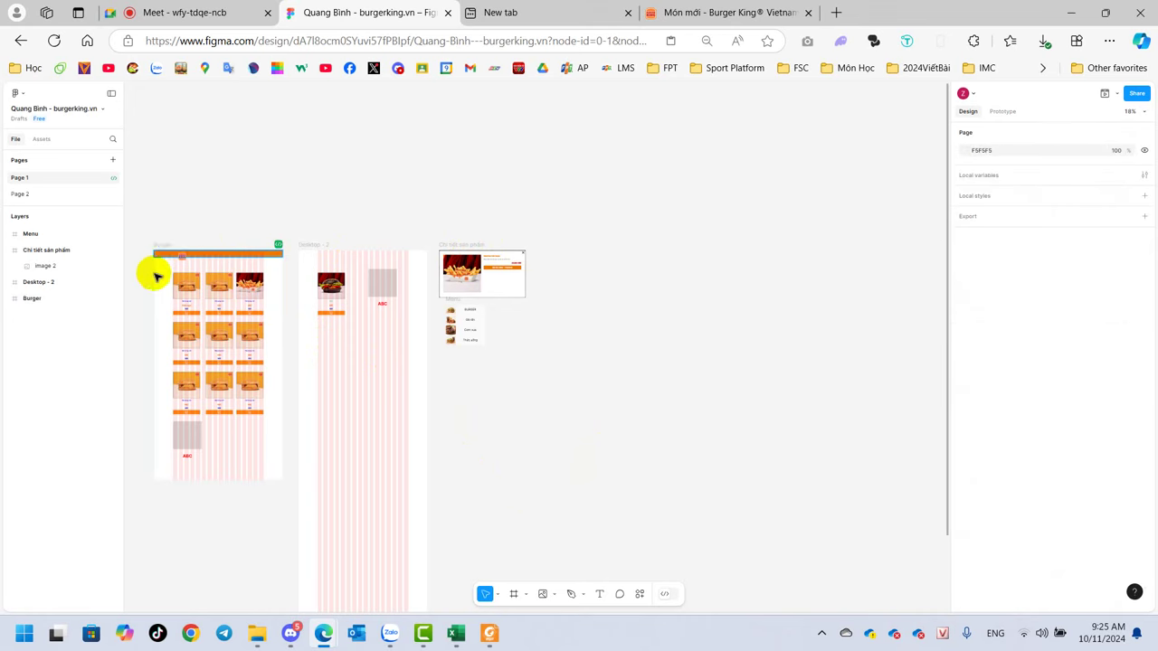
left_click(160, 246)
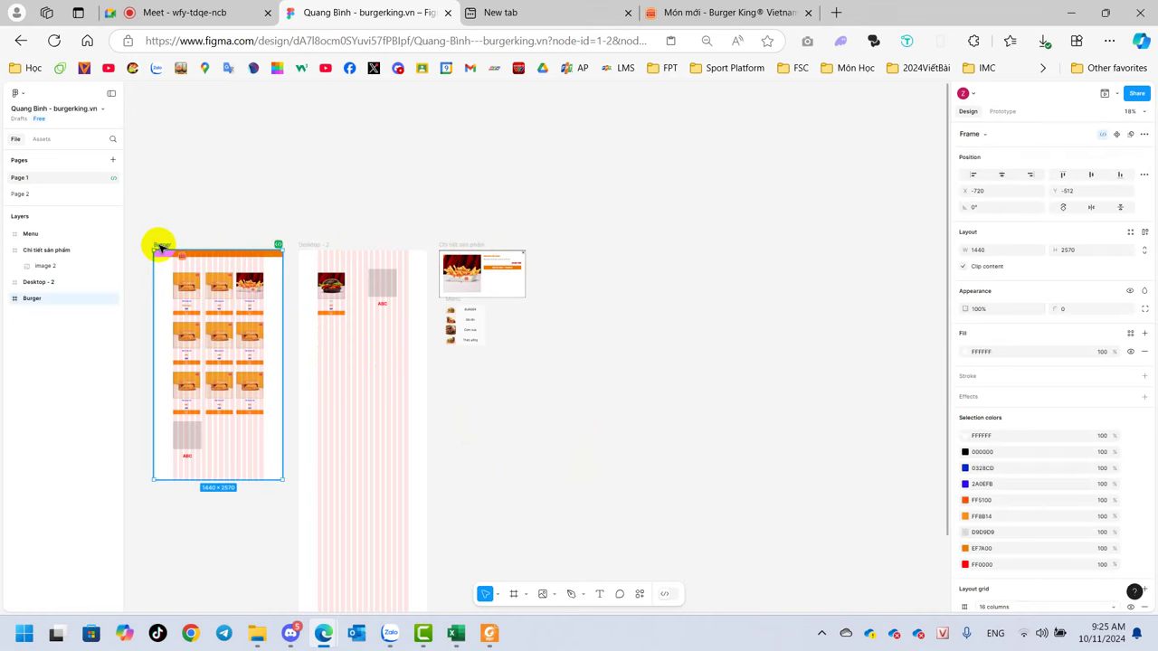
left_click(244, 254)
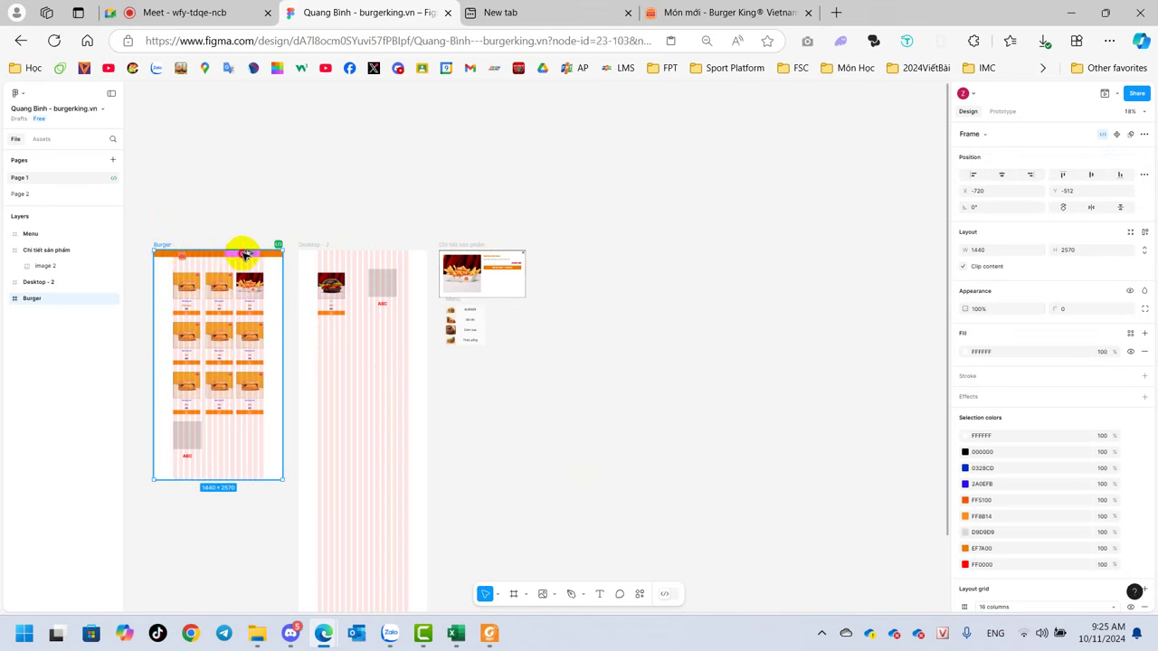
left_click_drag(244, 254, 562, 250)
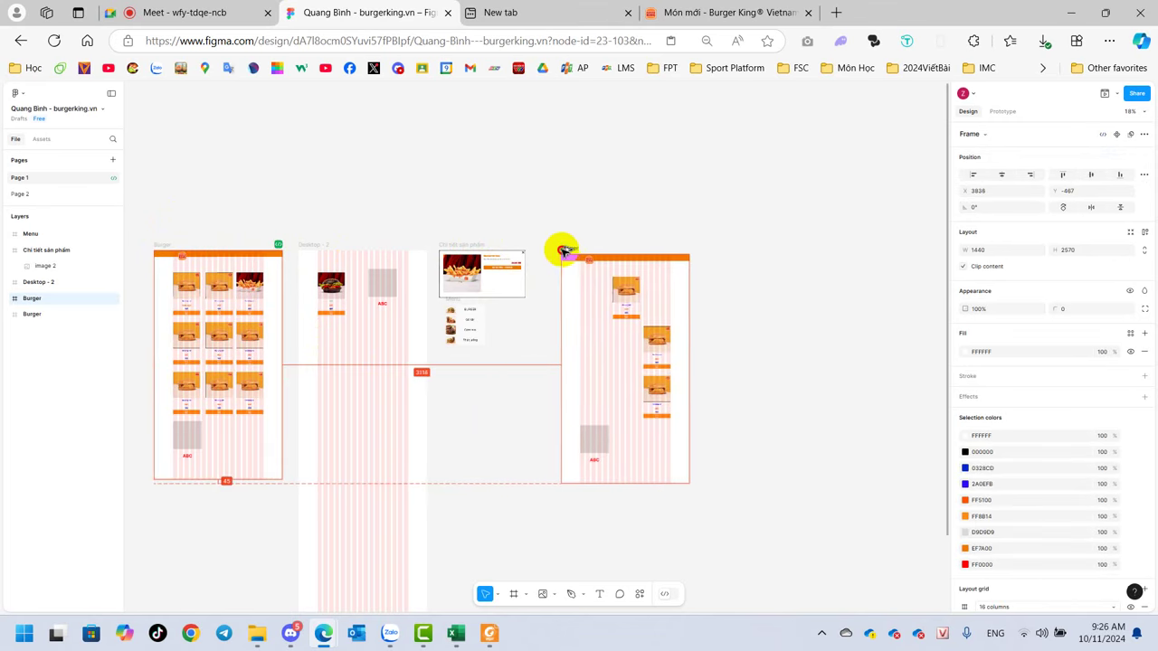
left_click_drag(563, 250, 552, 251)
type("Cơm vui")
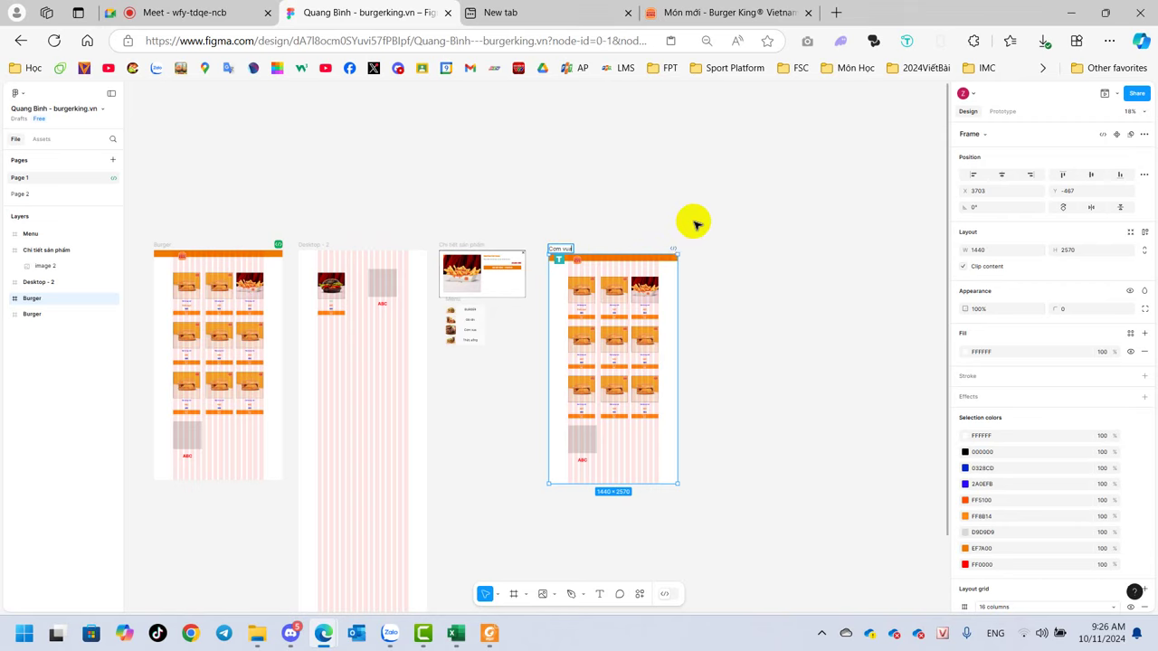
left_click(694, 224)
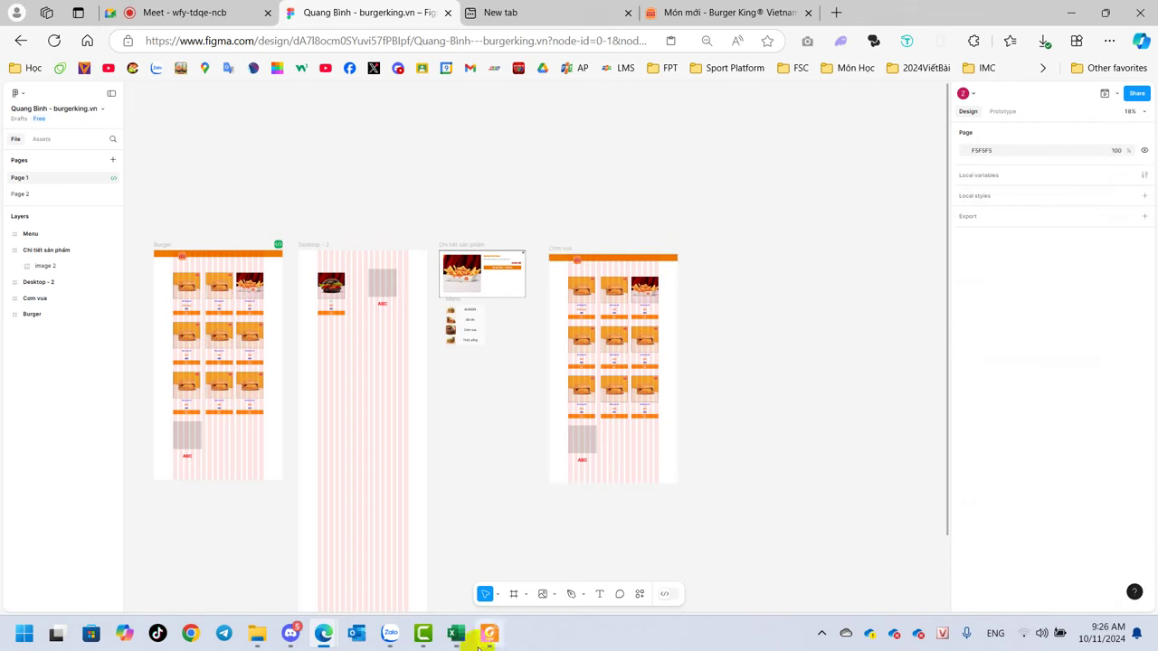
Save the BBQ Wing Rice Combo photo from the Cơm Vua category into the image folder.
left_click(729, 12)
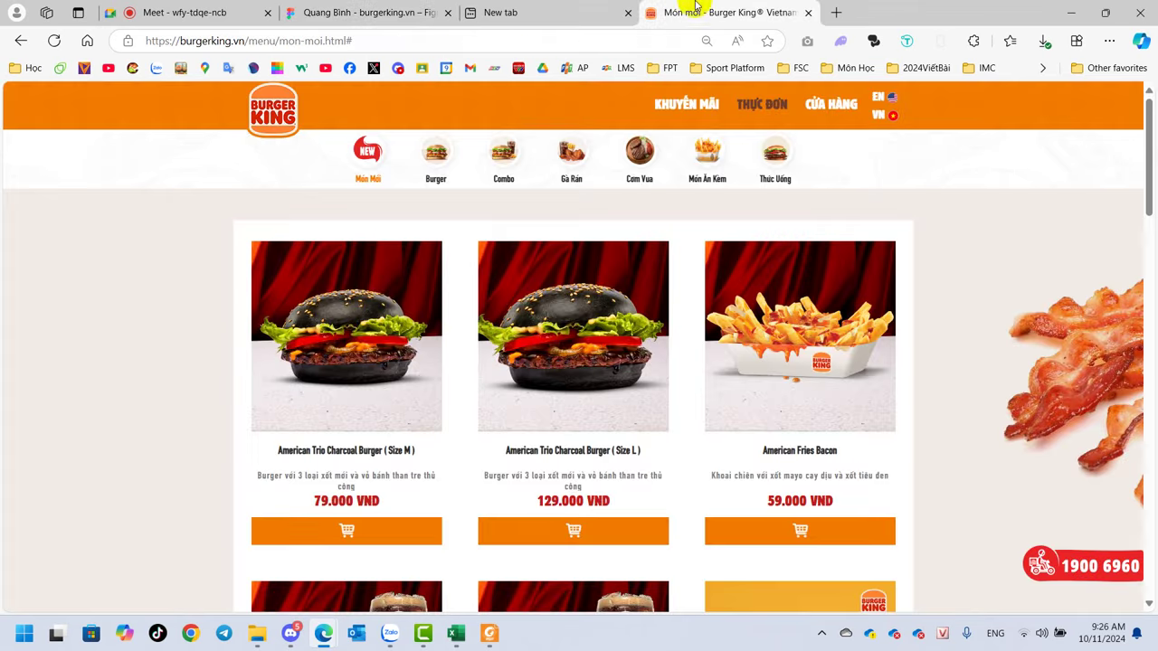
left_click(640, 151)
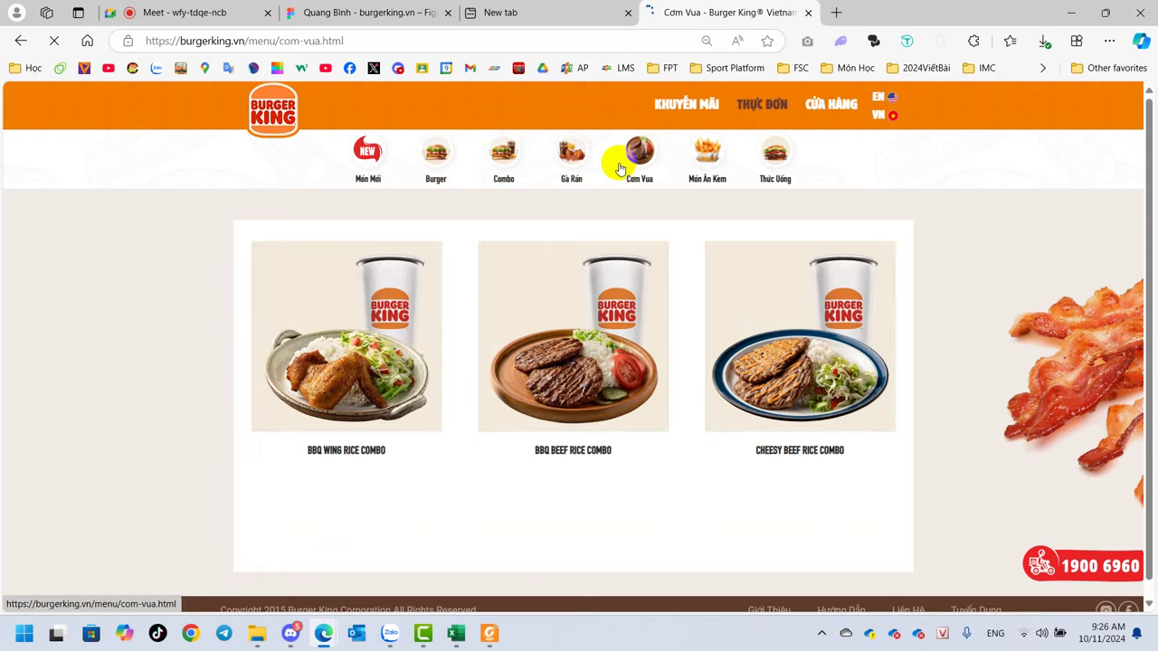
right_click(343, 351)
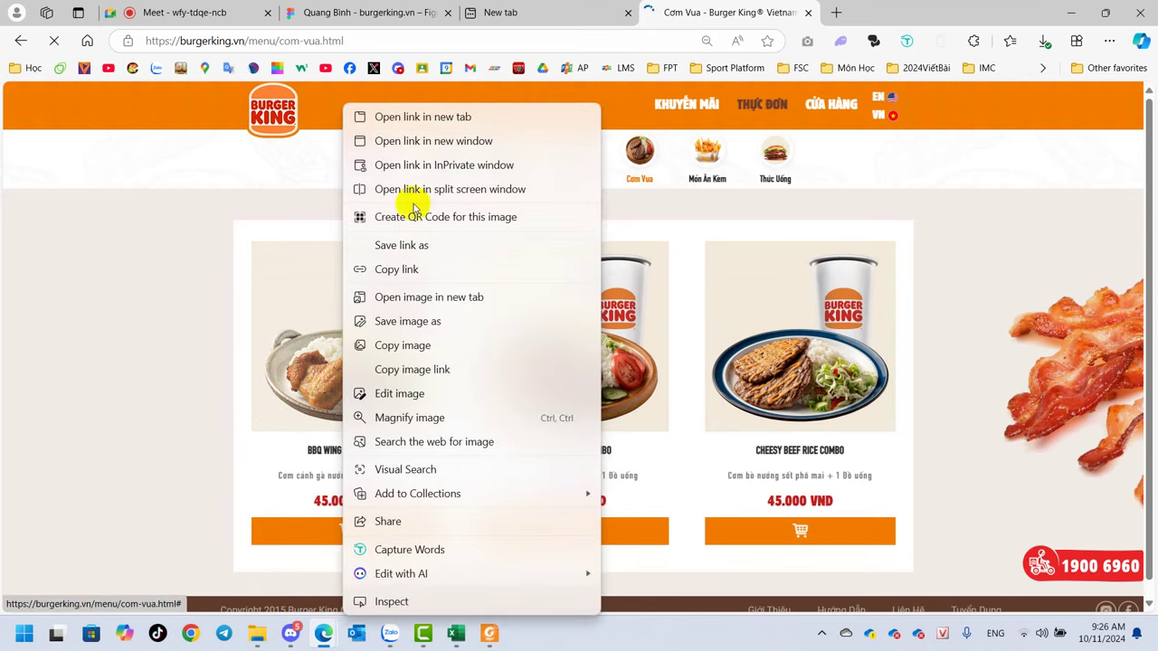
left_click(409, 324)
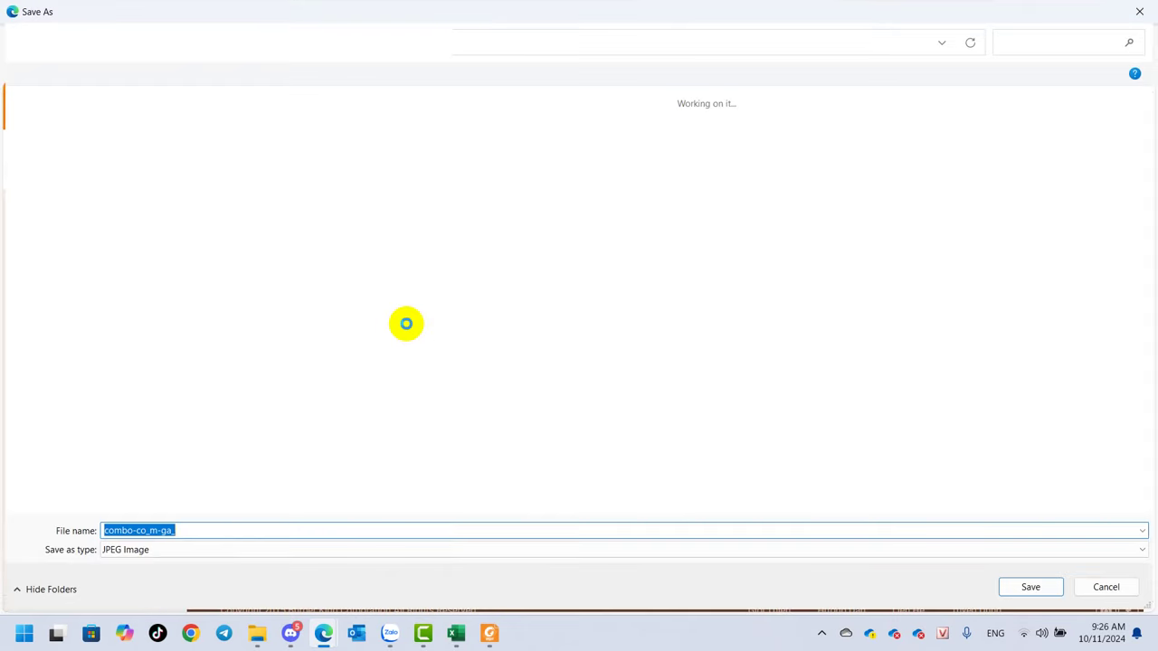
left_click(1031, 587)
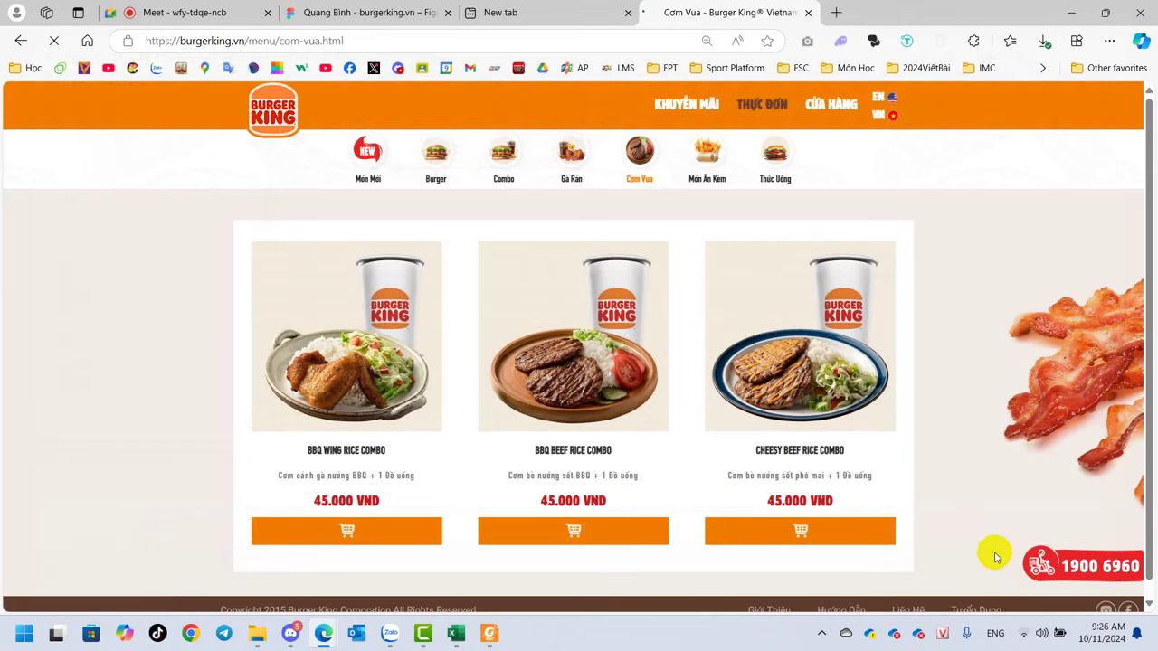
left_click(366, 12)
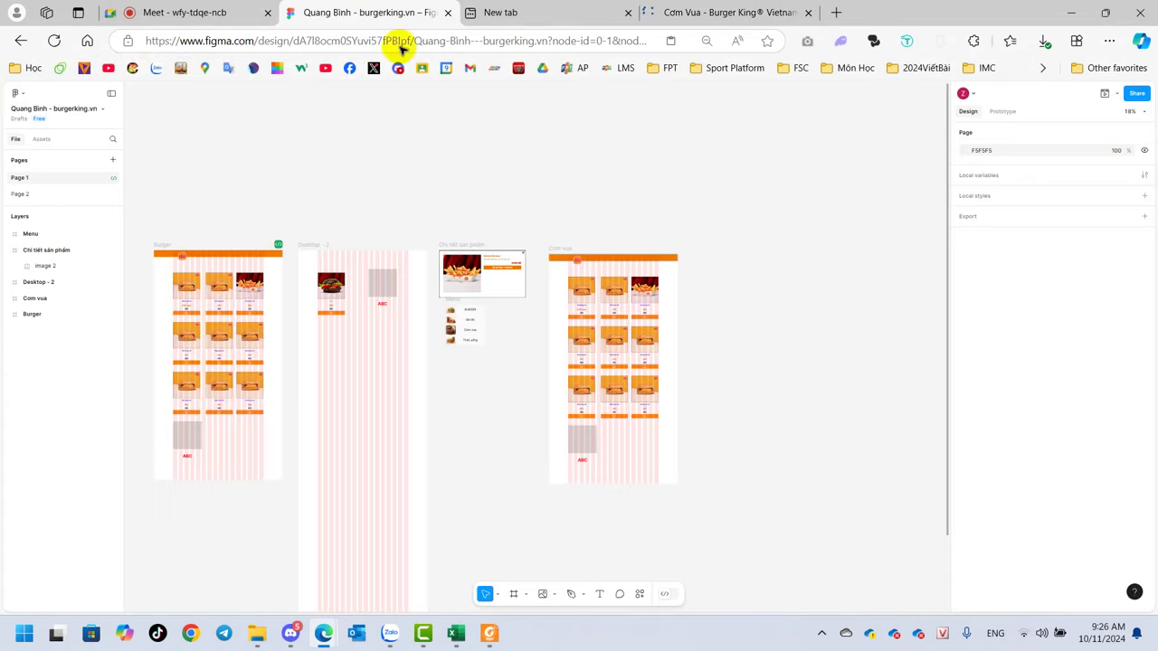
Place the saved BBQ wing rice combo photo into the Cơm vua frame's first card.
left_click(551, 596)
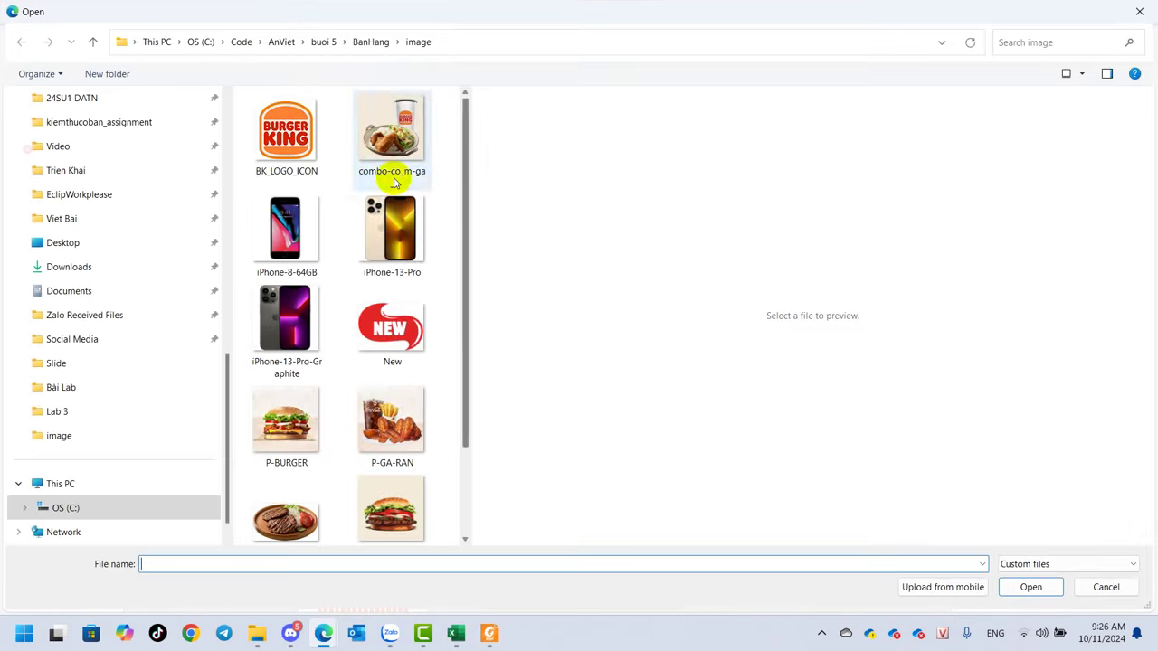
double_click(393, 177)
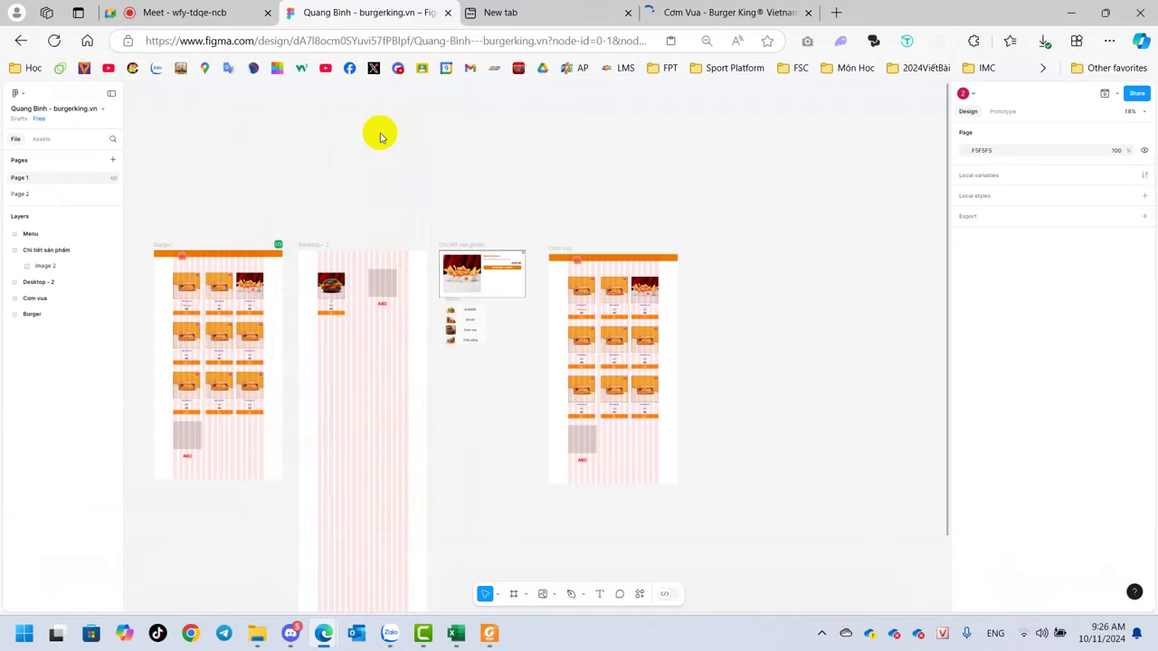
left_click(581, 288)
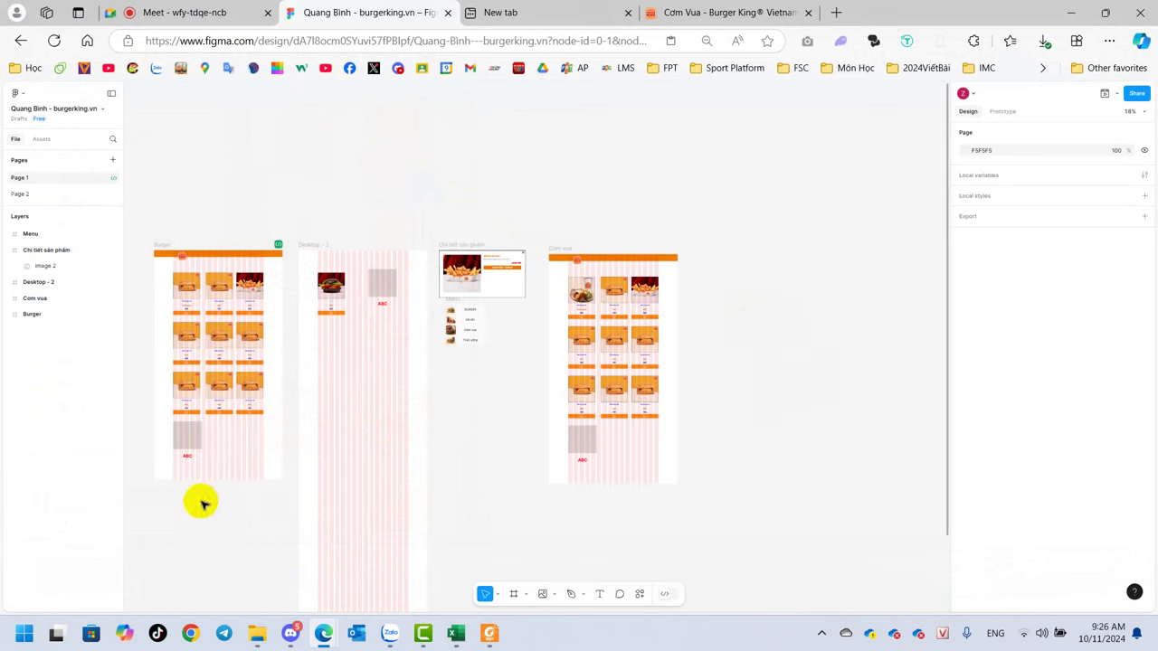
Rename the Burger frame to 'Trang chu'.
left_click(172, 244)
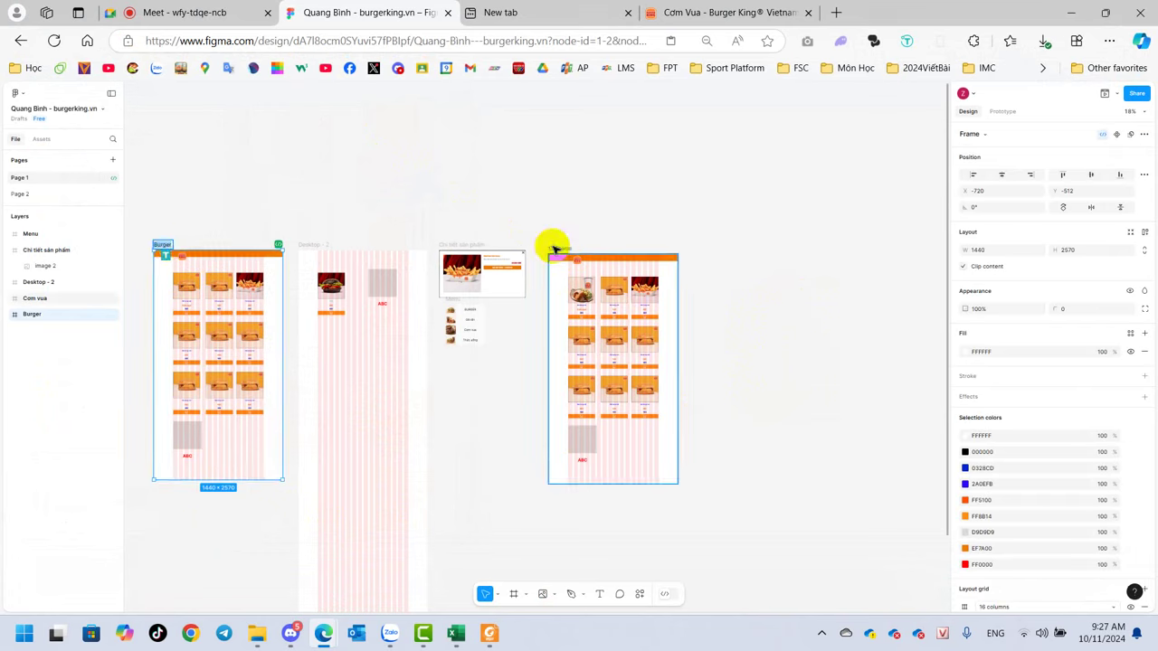
type("Tra")
type("ng chu")
key("Return")
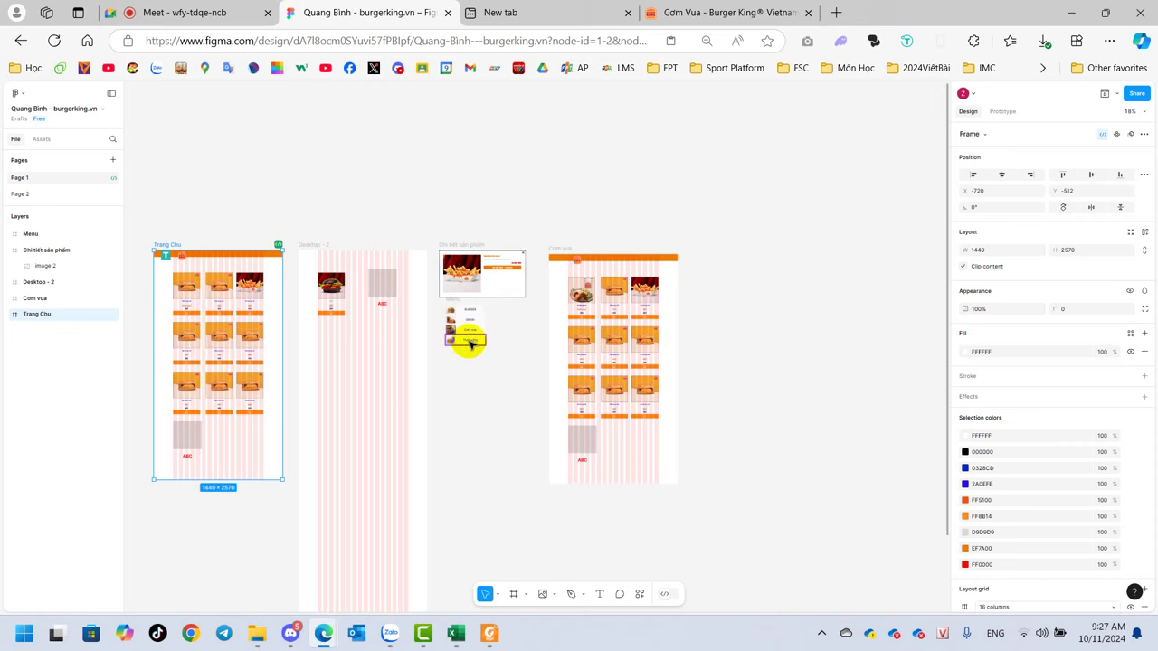
scroll(468, 344, "up", 5)
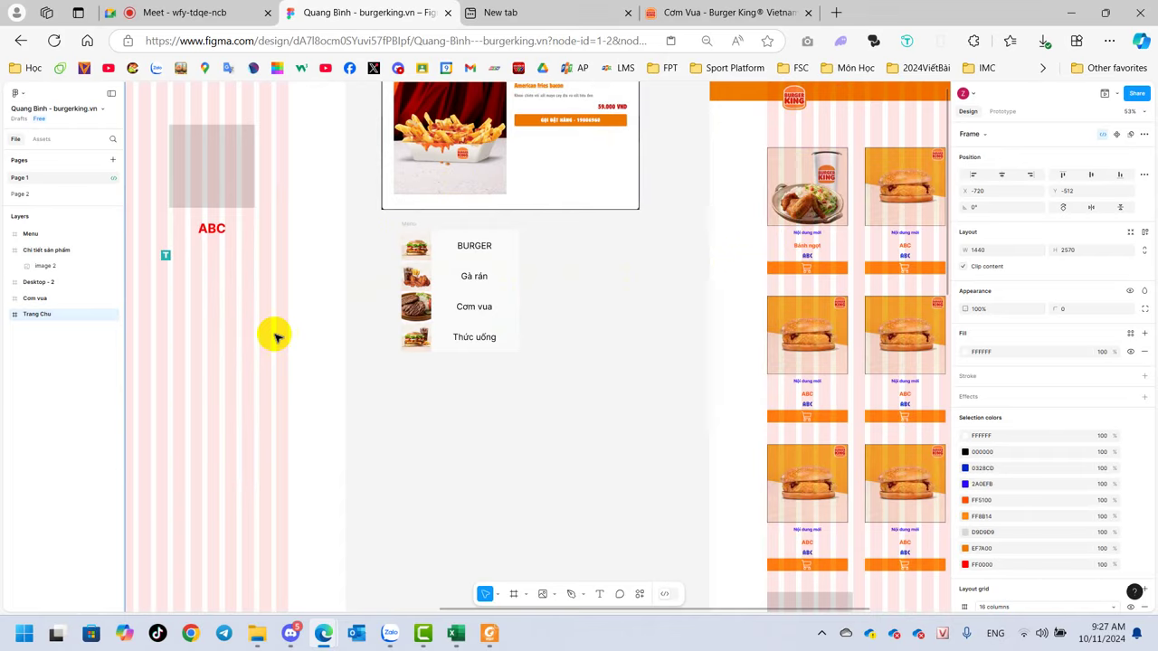
Select the third product card on Trang Chu and switch to the Prototype settings.
scroll(271, 331, "down", 5)
left_click_drag(241, 361, 562, 350)
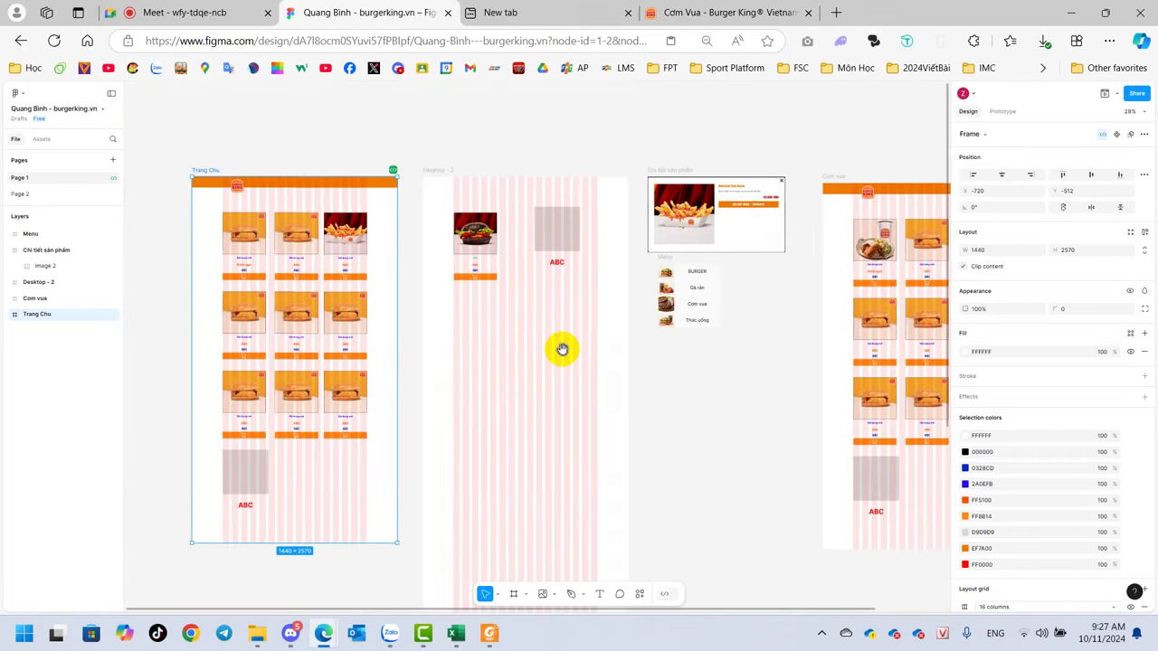
left_click_drag(562, 349, 496, 302)
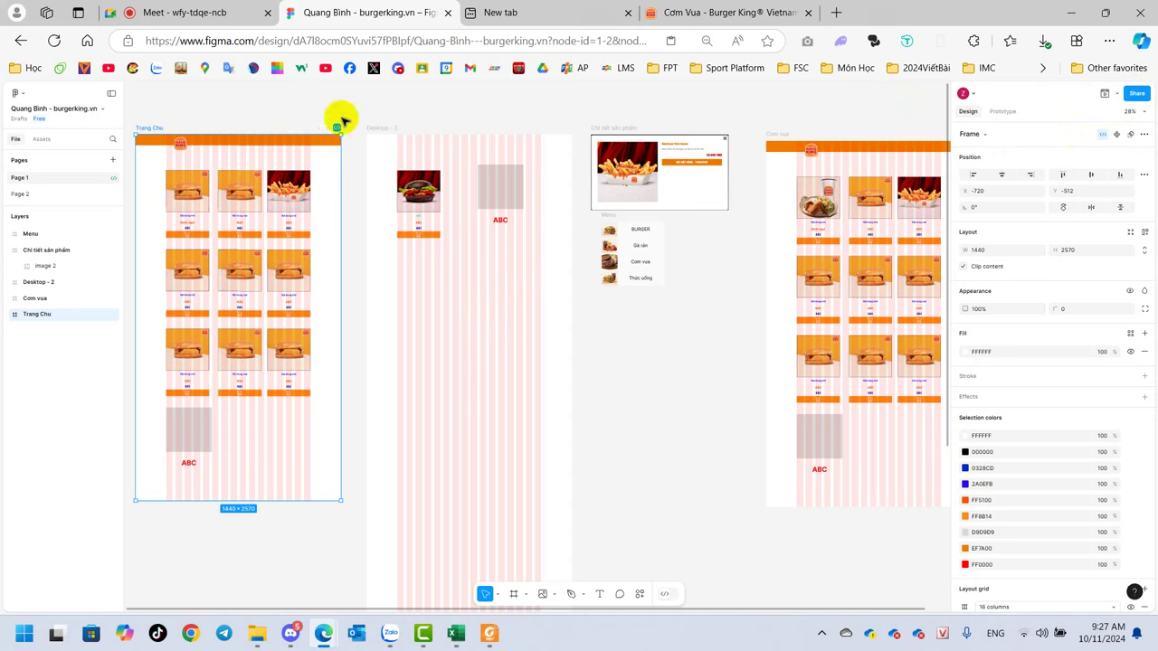
left_click(278, 190)
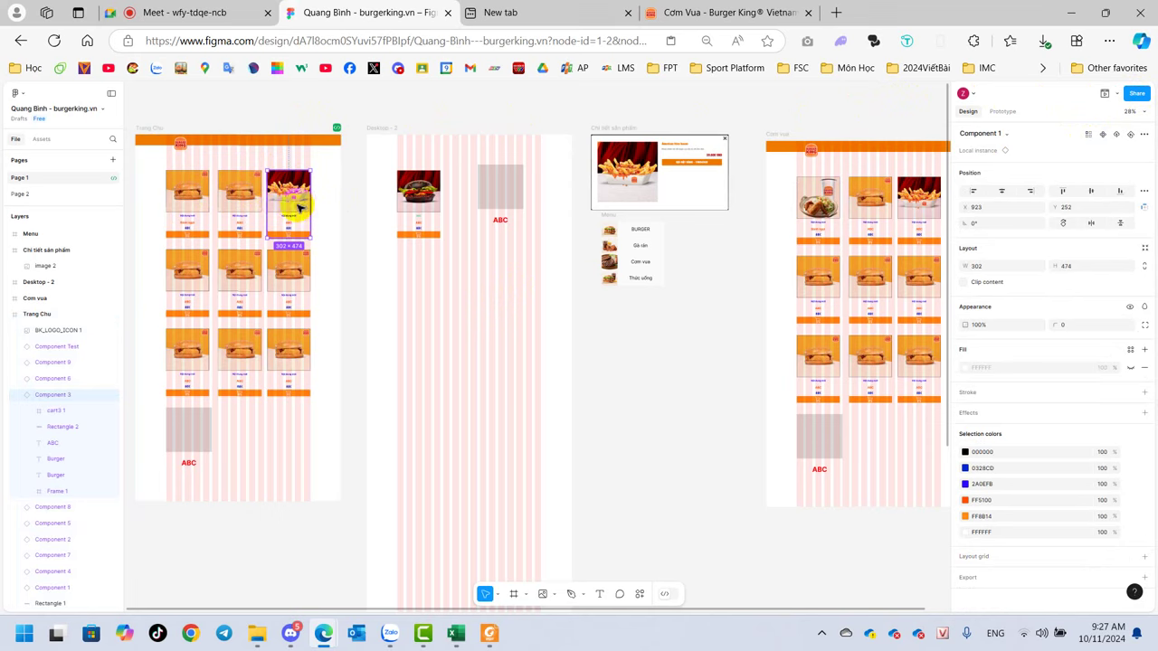
left_click(1005, 113)
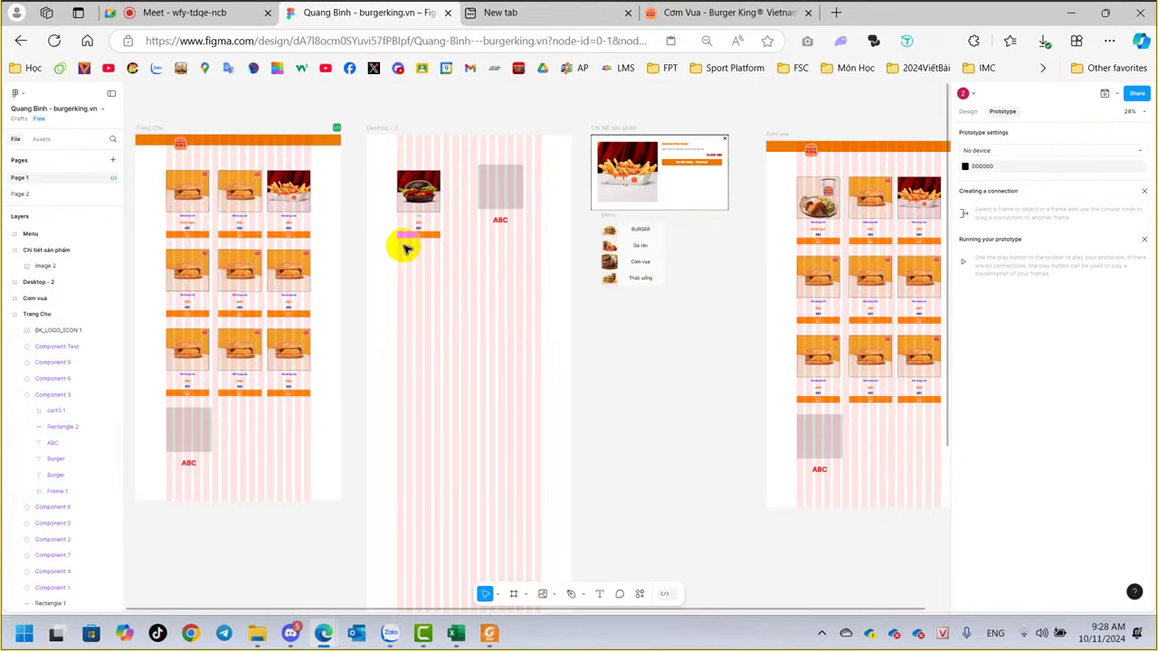
Select the fries card, keep its scroll position with the parent, and add a new interaction.
left_click(303, 207)
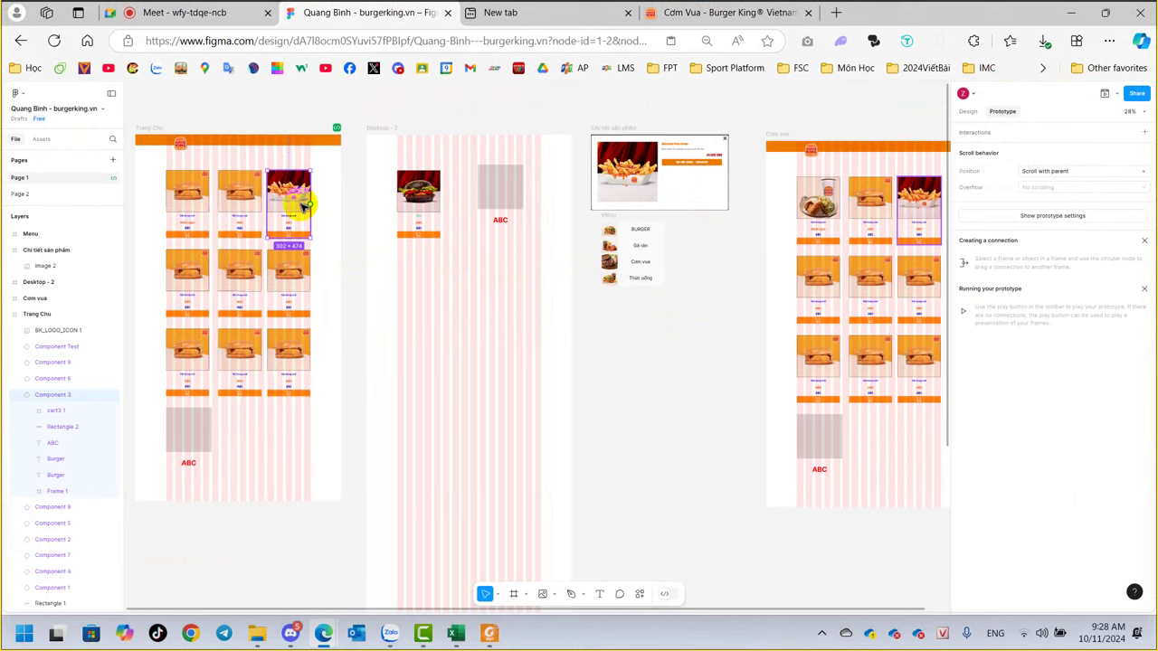
left_click(1084, 172)
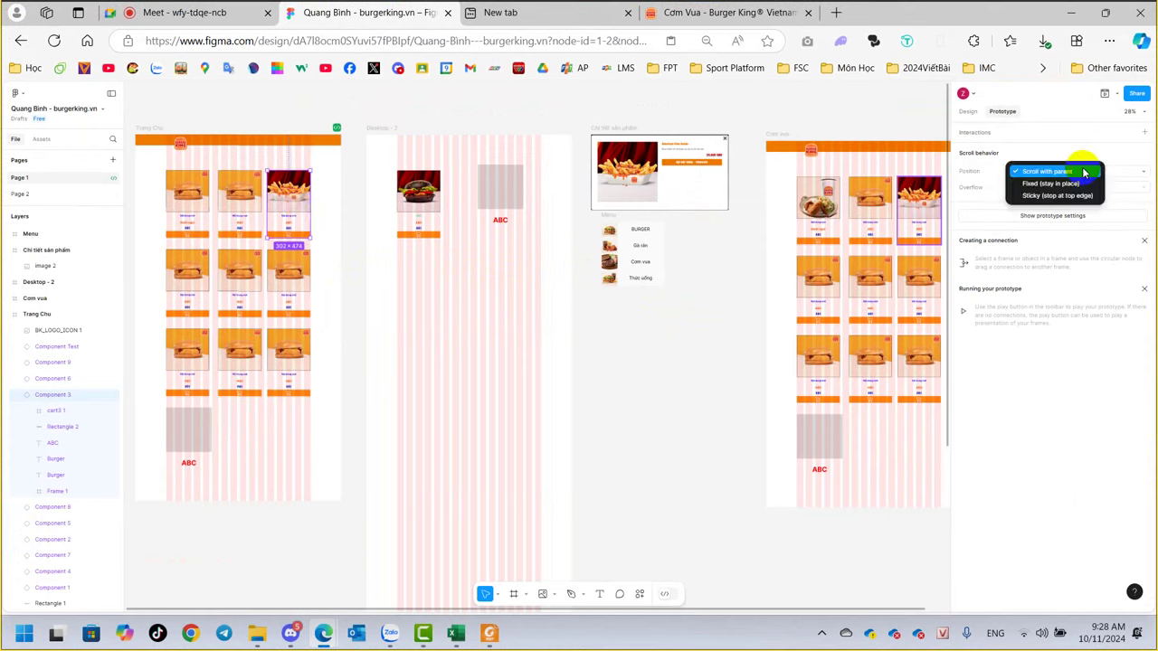
left_click(1071, 116)
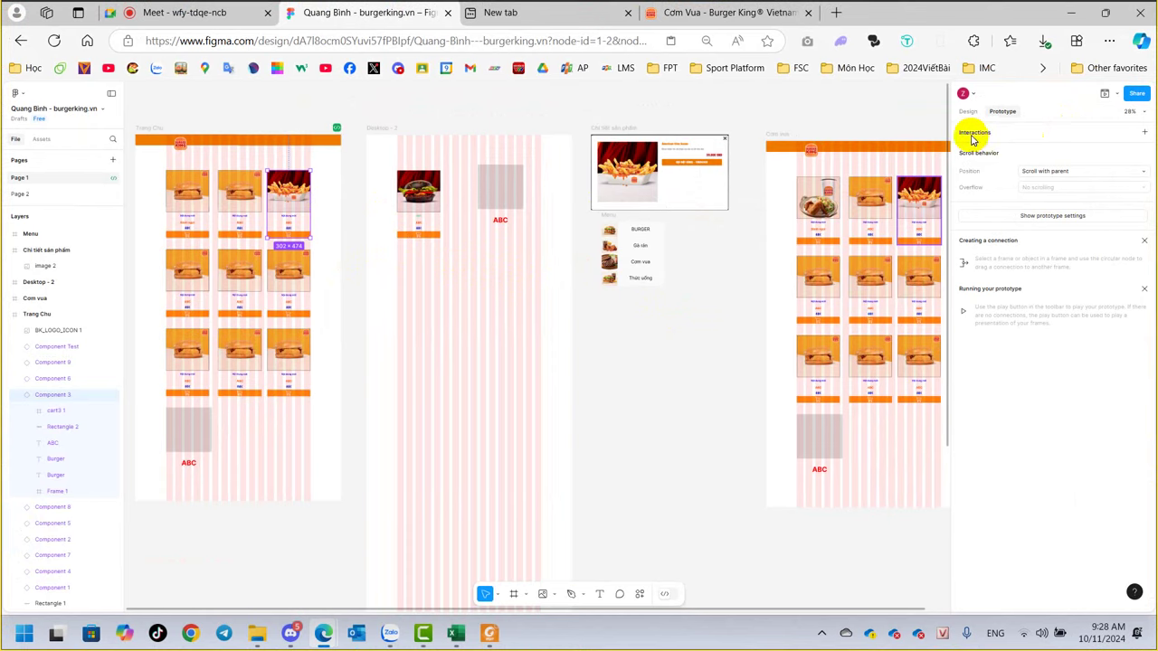
left_click(972, 136)
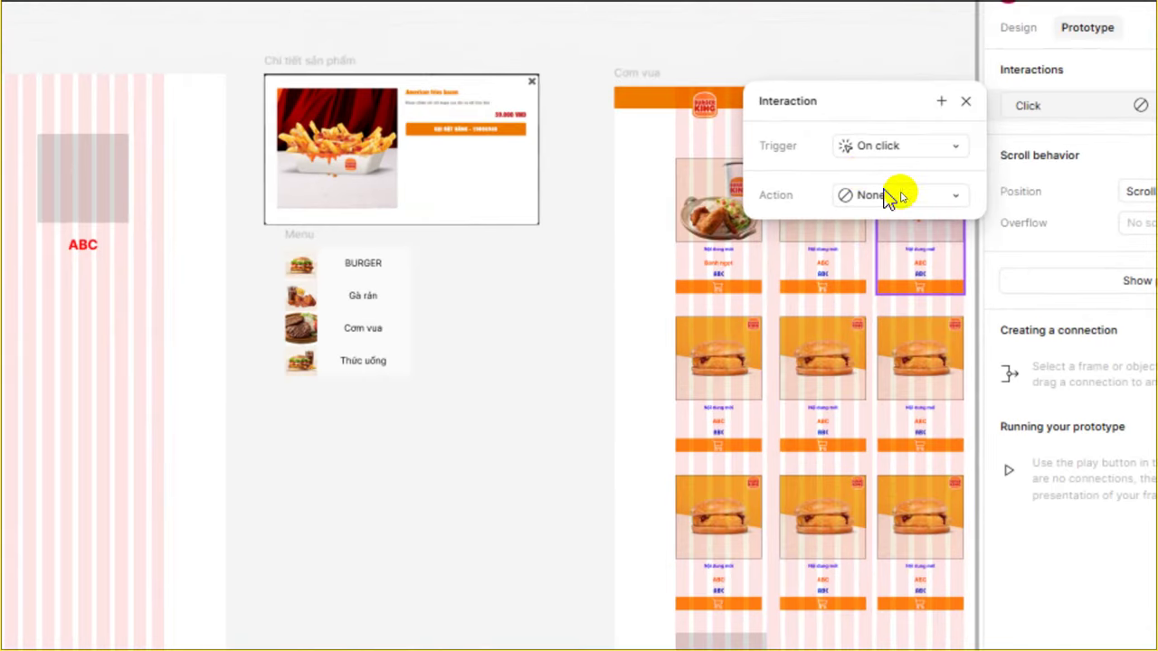
Set the fries card's On click action to Navigate to Chi tiết sản phẩm with Instant animation.
left_click(899, 152)
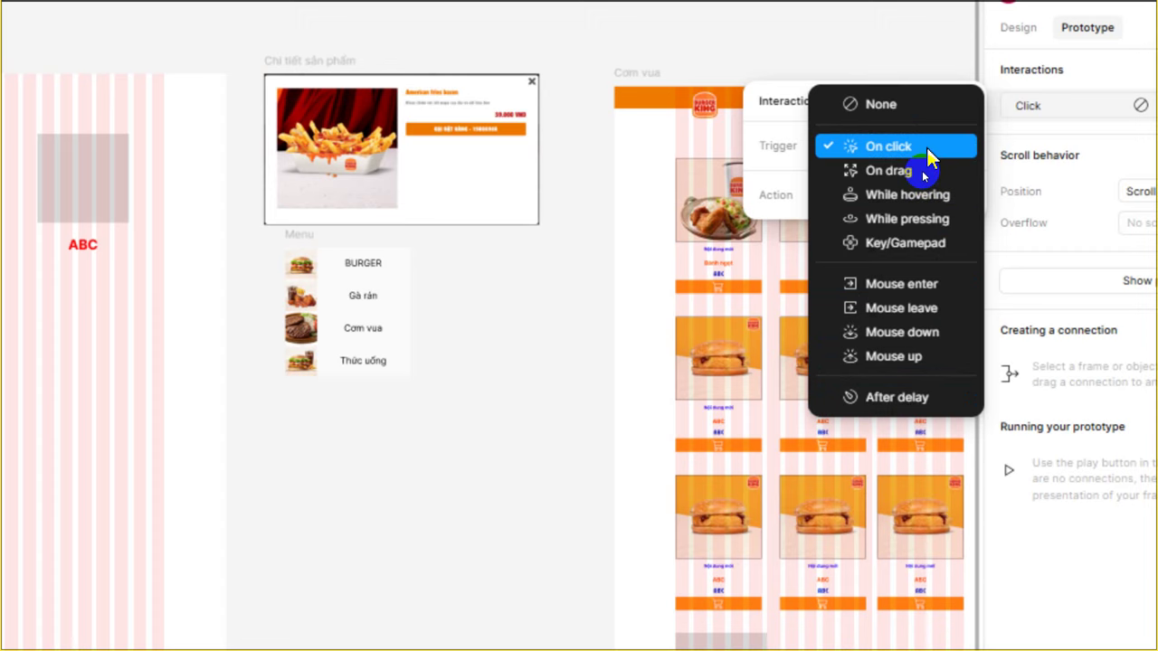
left_click(828, 148)
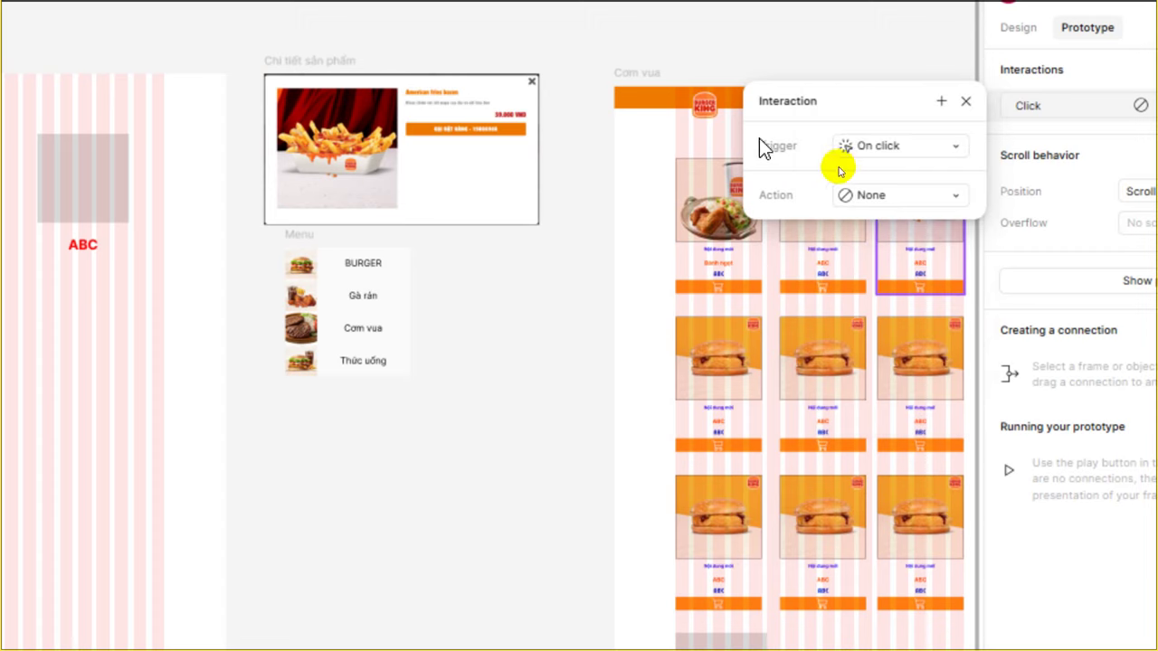
left_click(900, 196)
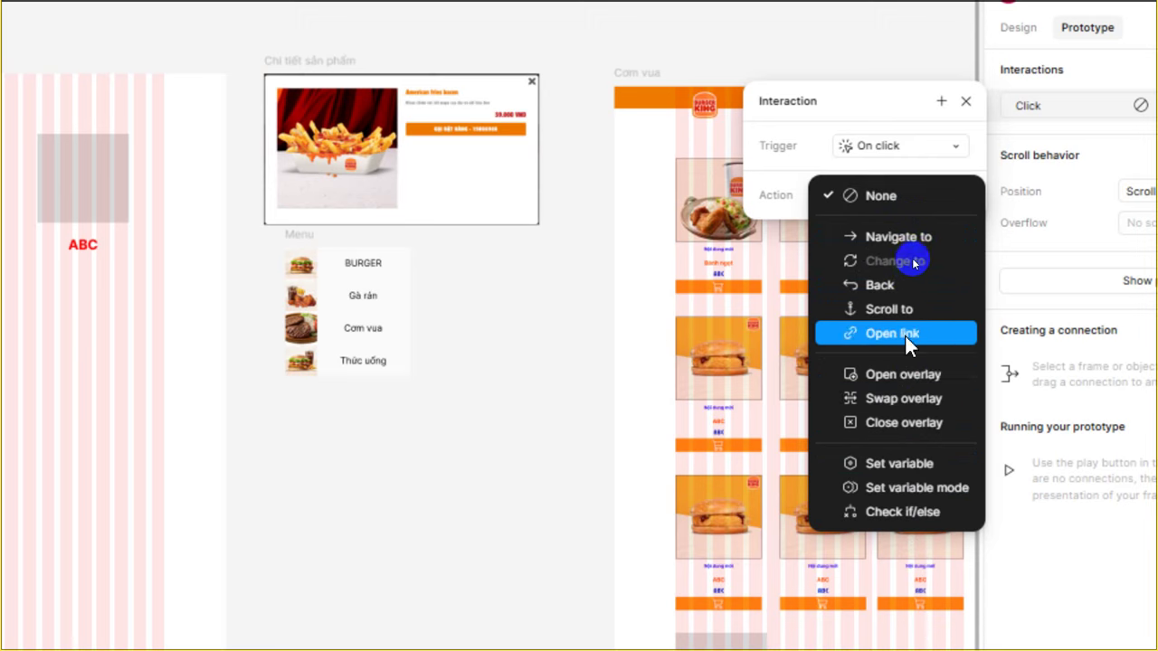
left_click(874, 237)
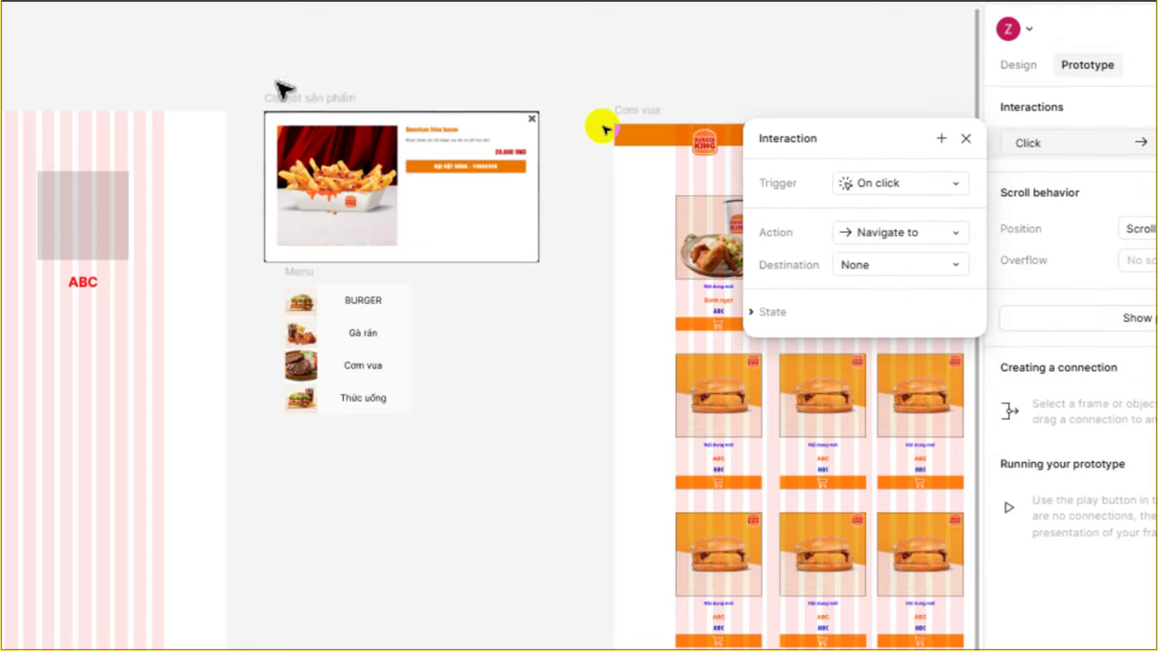
left_click(934, 265)
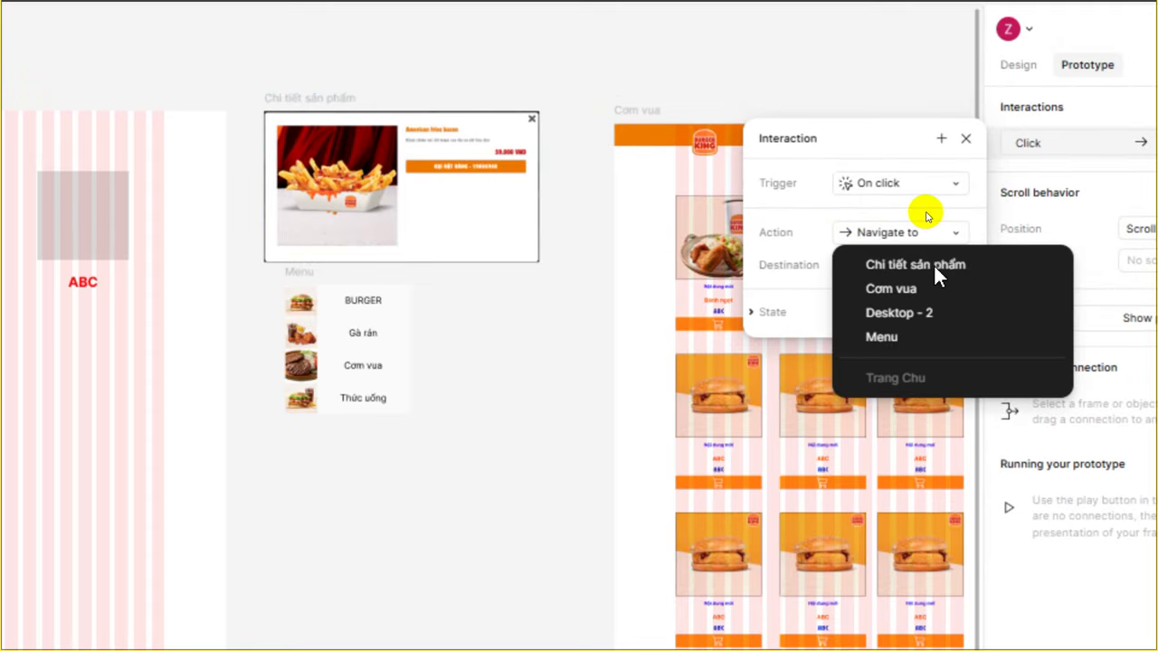
left_click(934, 264)
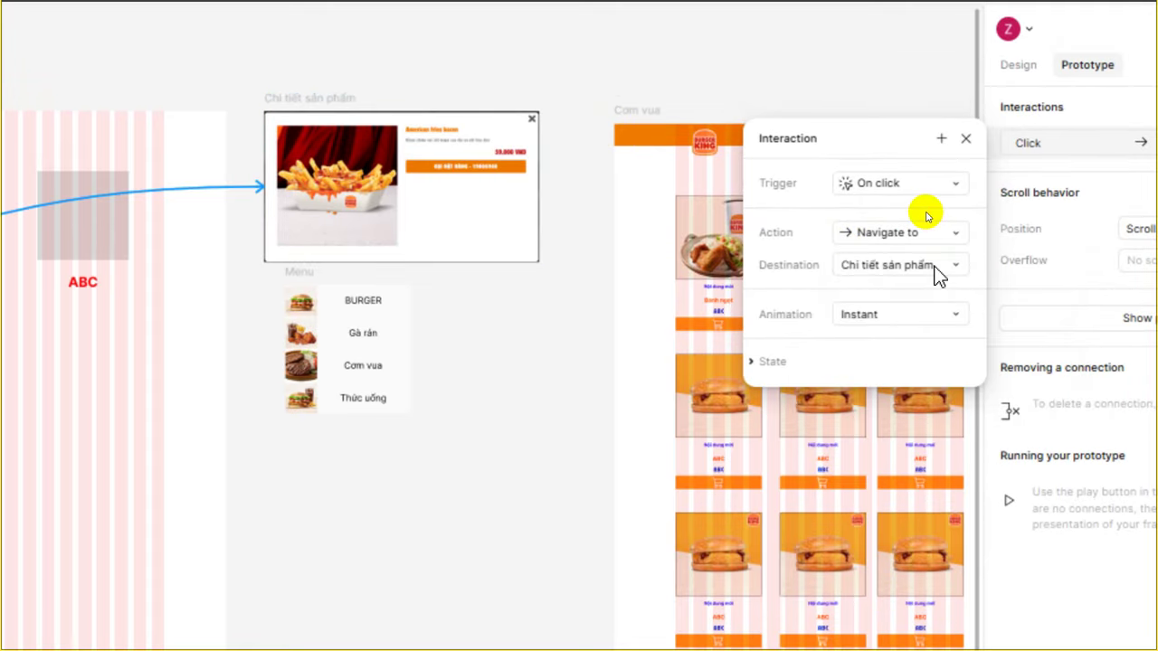
left_click(890, 312)
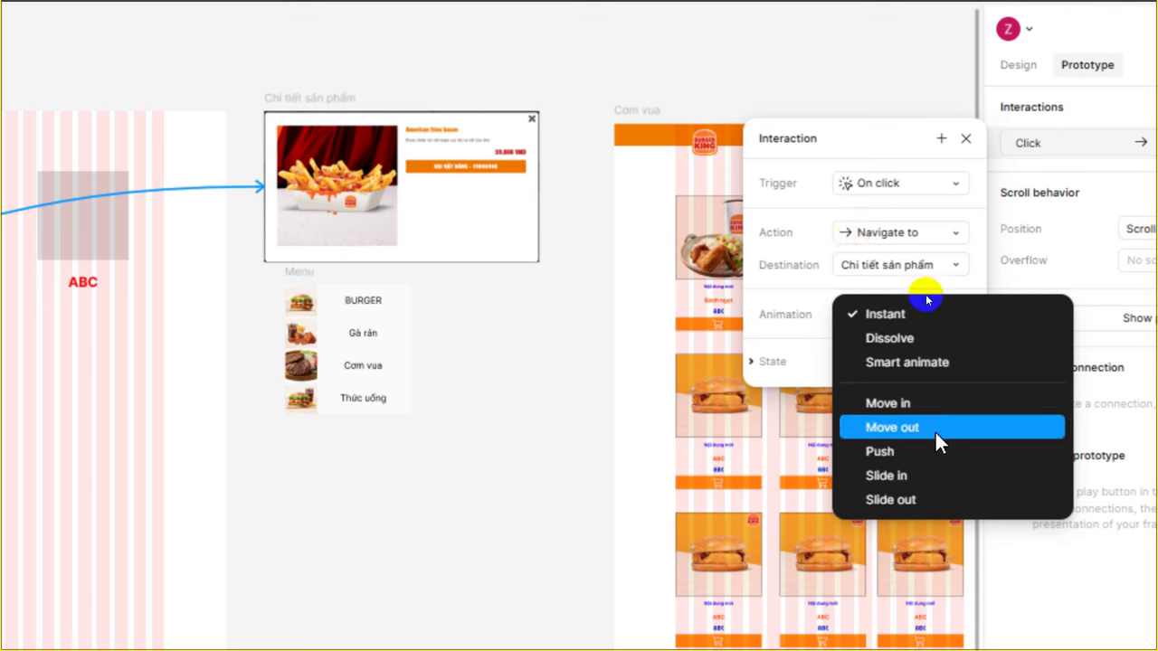
left_click(767, 360)
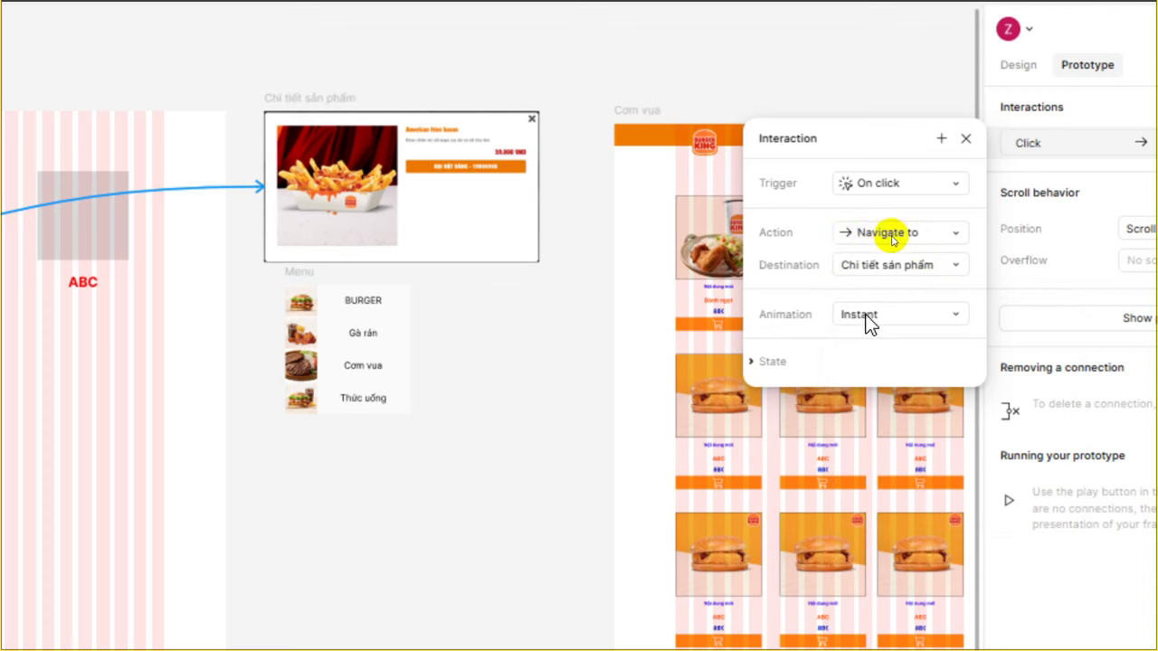
left_click(968, 142)
left_click(805, 86)
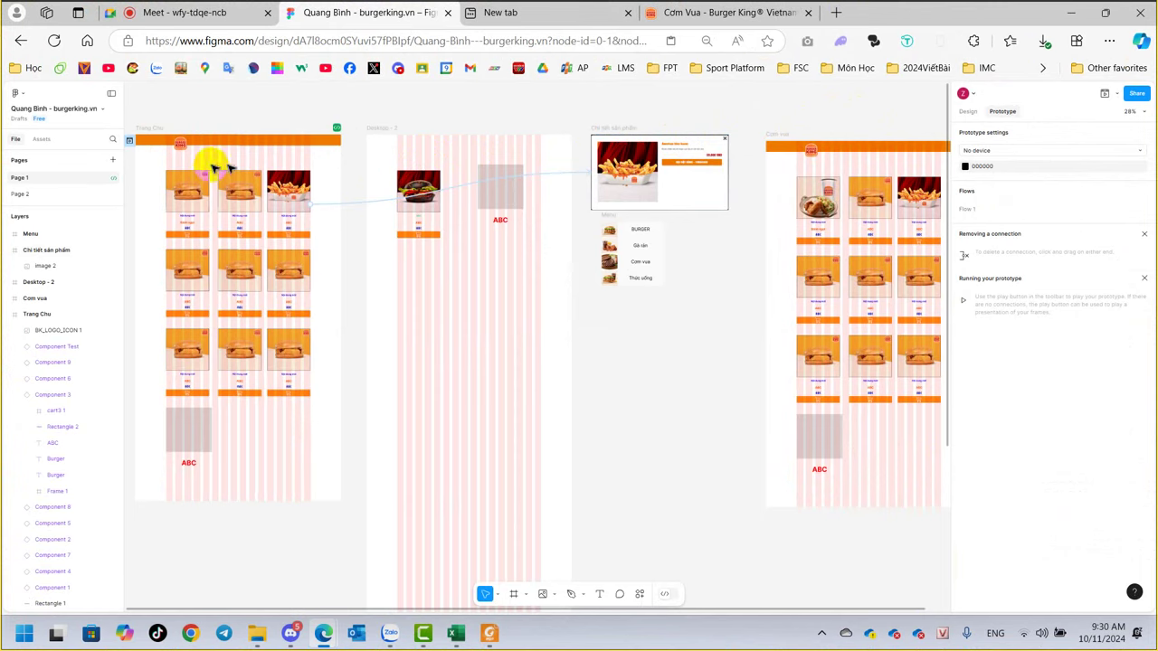
left_click(147, 128)
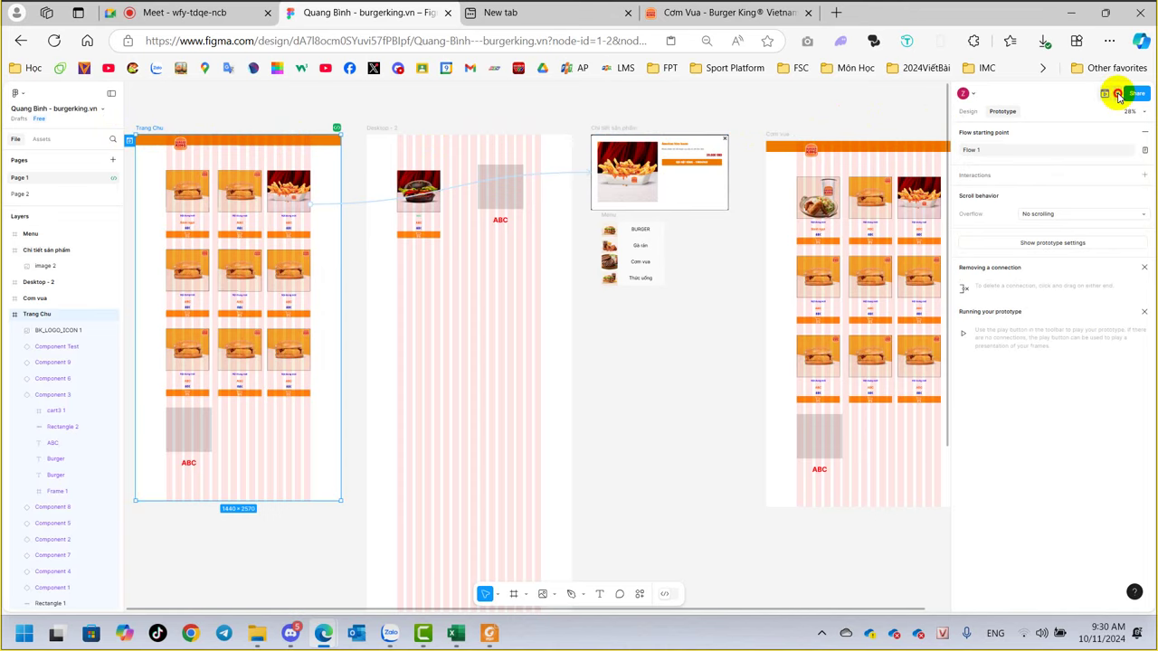
left_click(1112, 96)
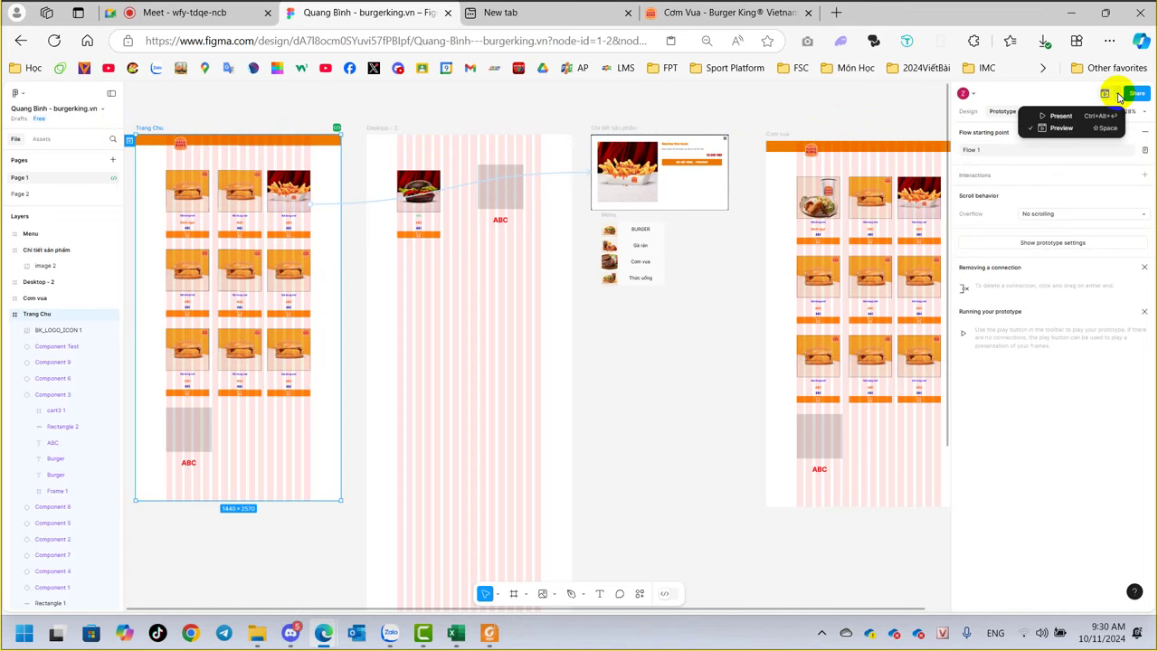
left_click(1061, 116)
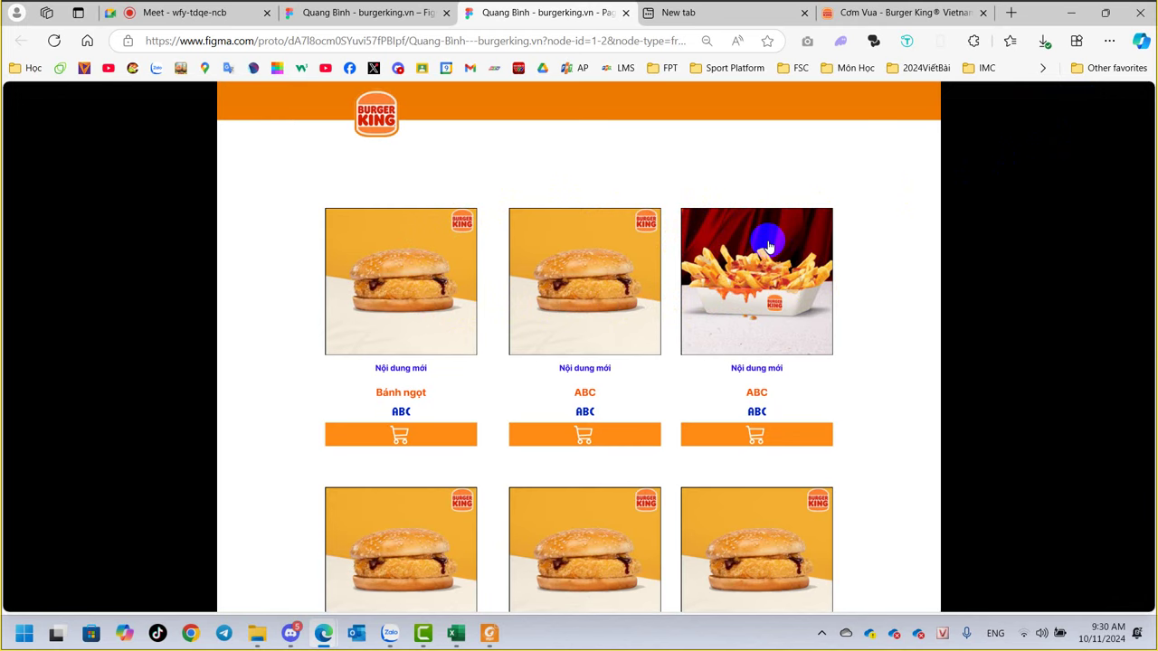
left_click(566, 243)
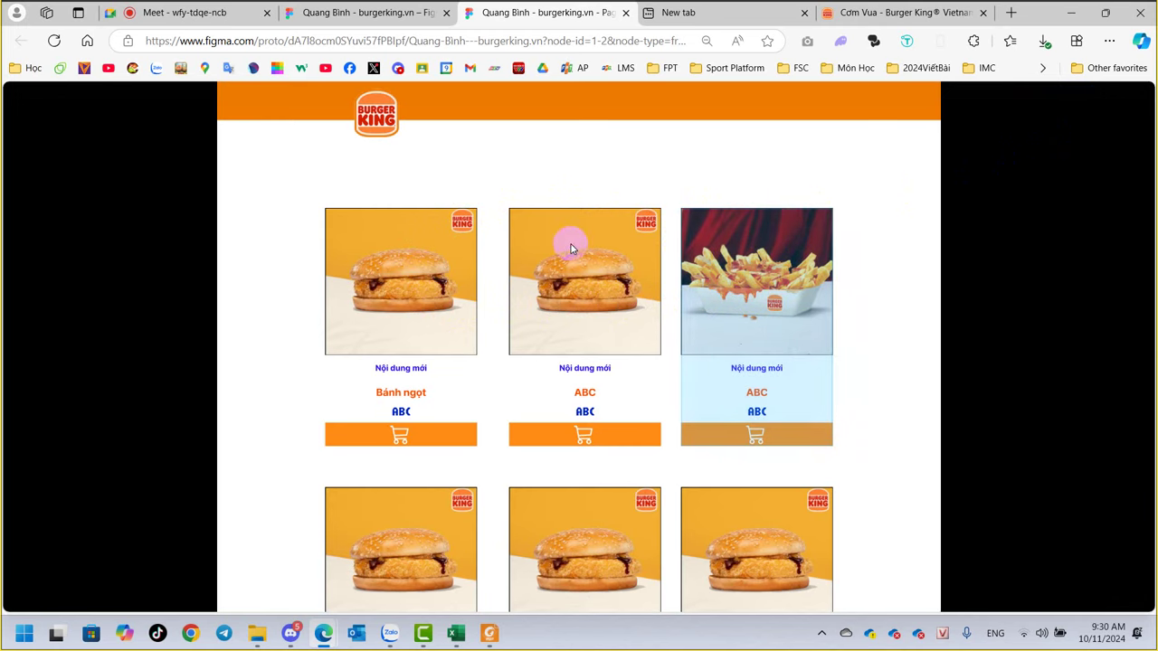
left_click(430, 244)
left_click(394, 499)
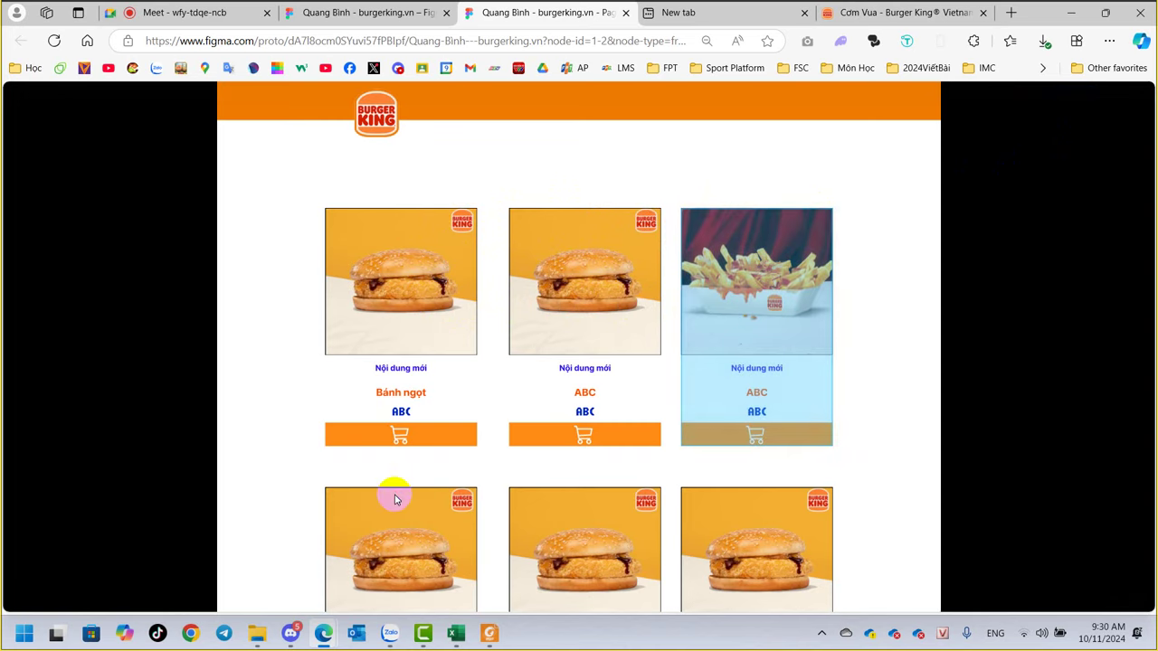
left_click(731, 258)
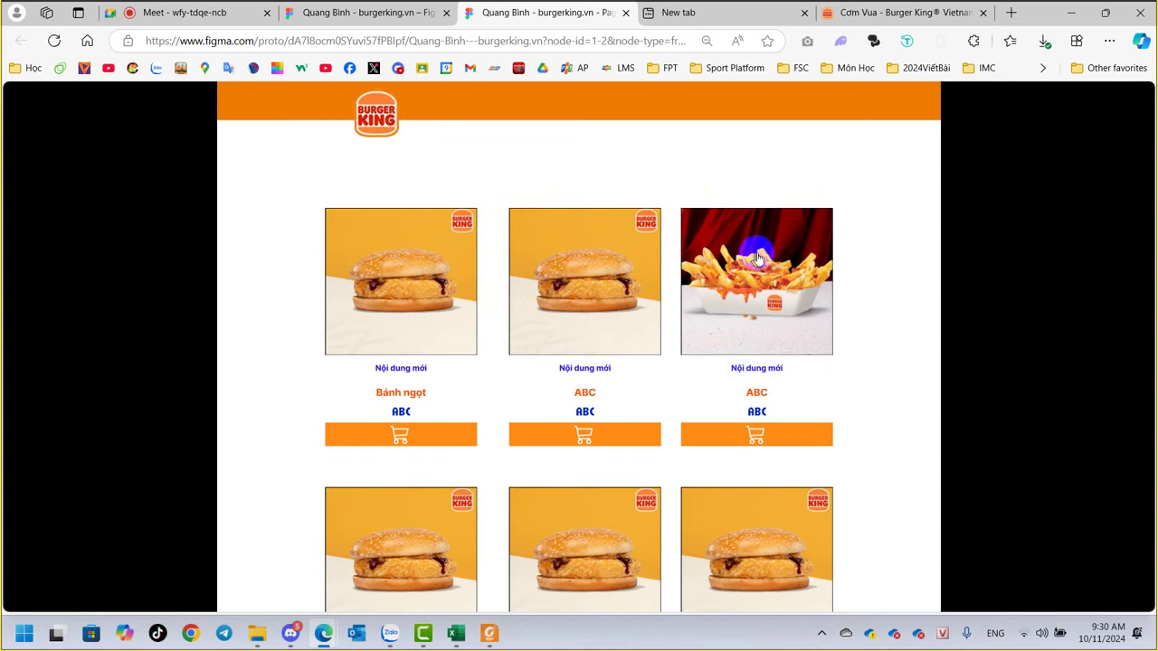
left_click(761, 259)
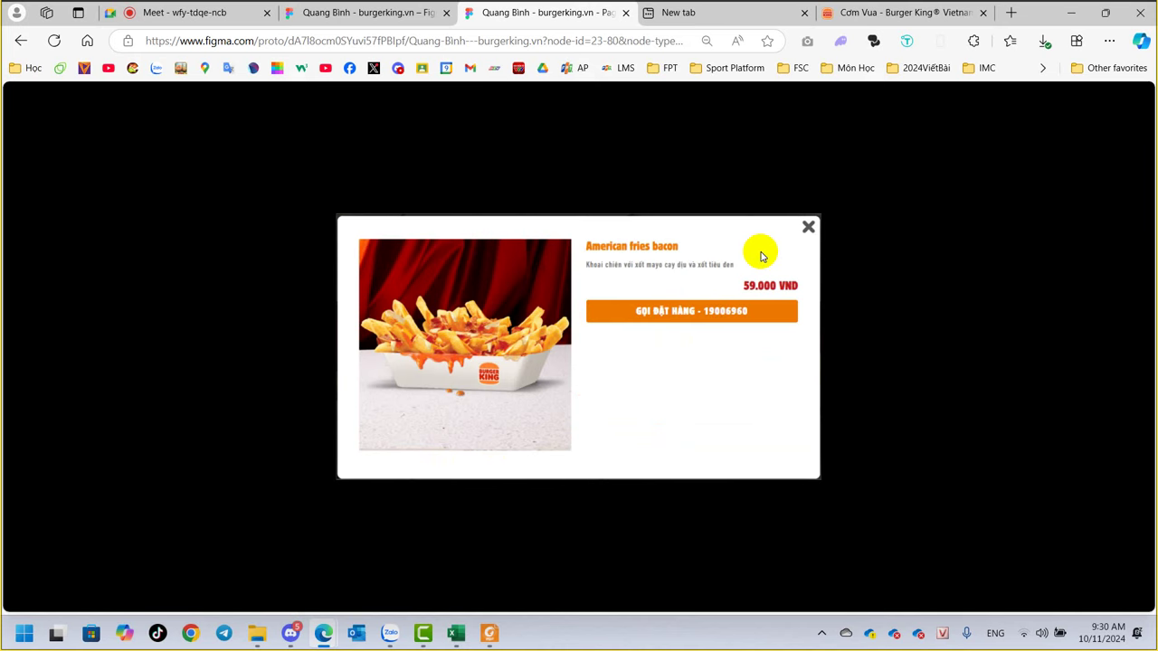
left_click(507, 279)
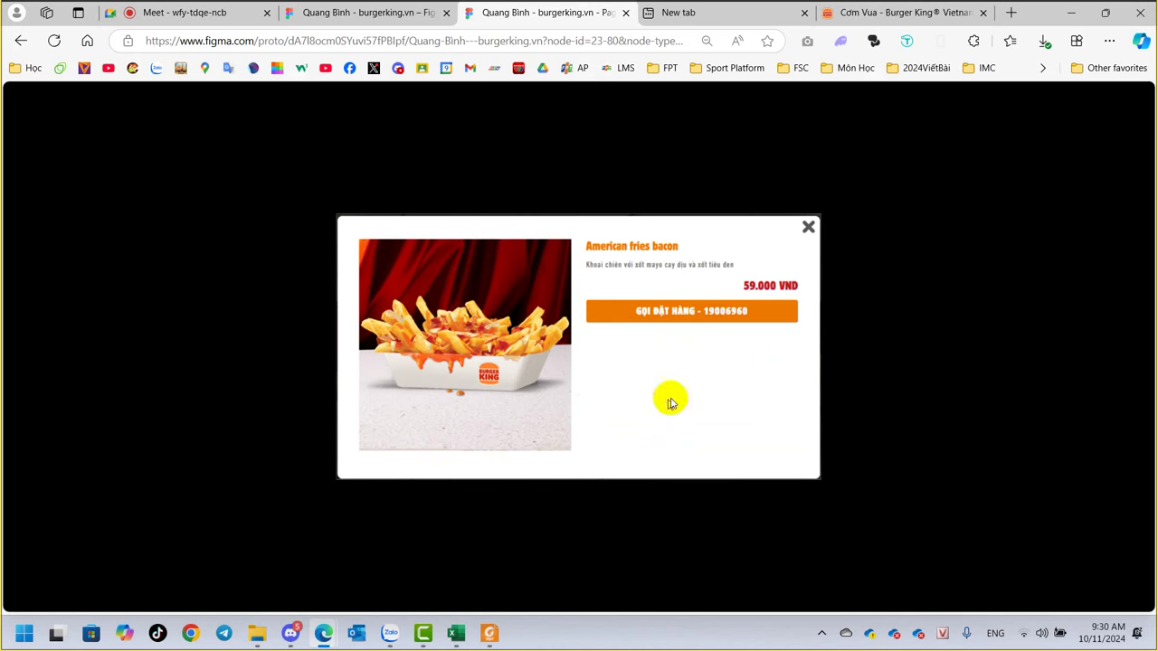
left_click(409, 269)
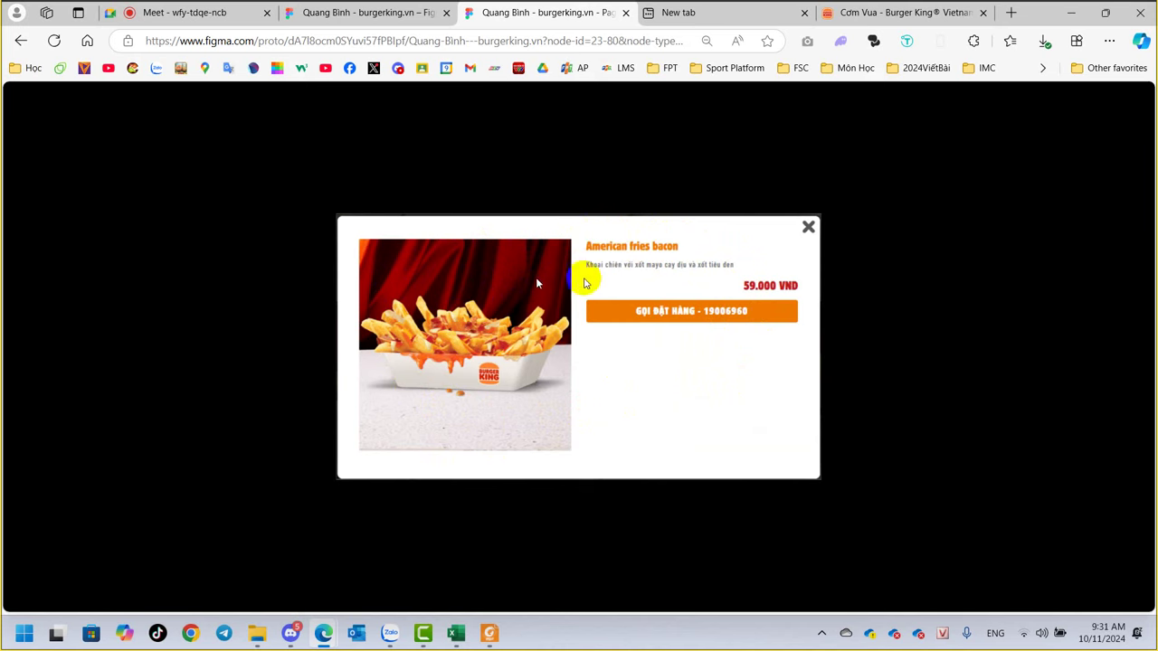
left_click(461, 301)
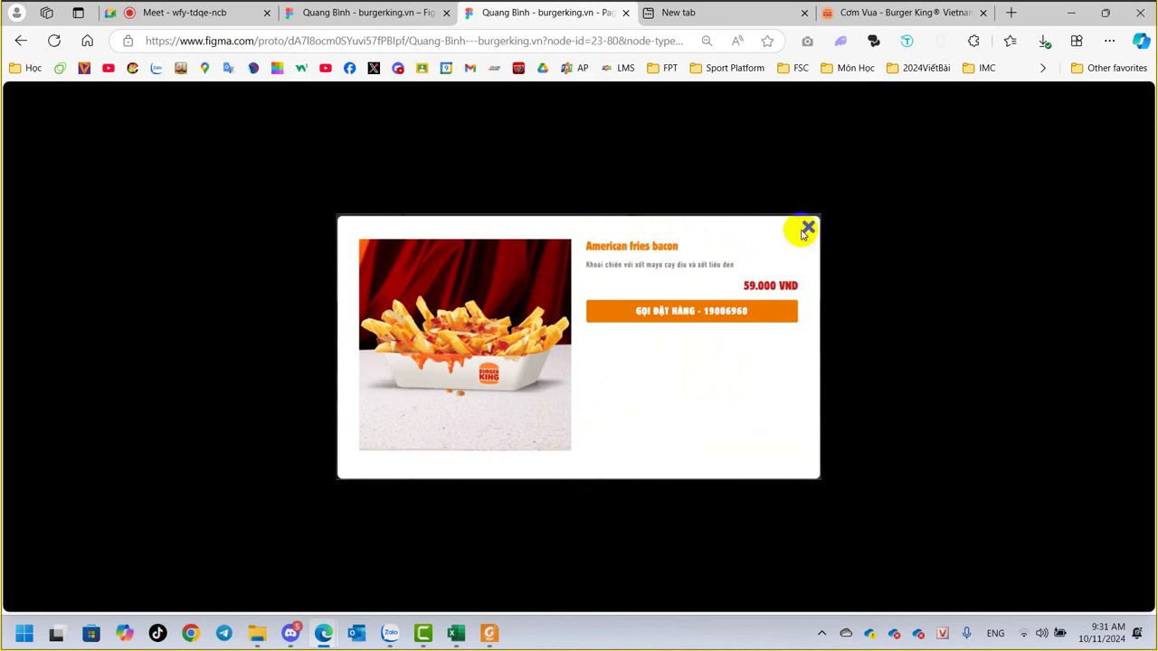
left_click(530, 271)
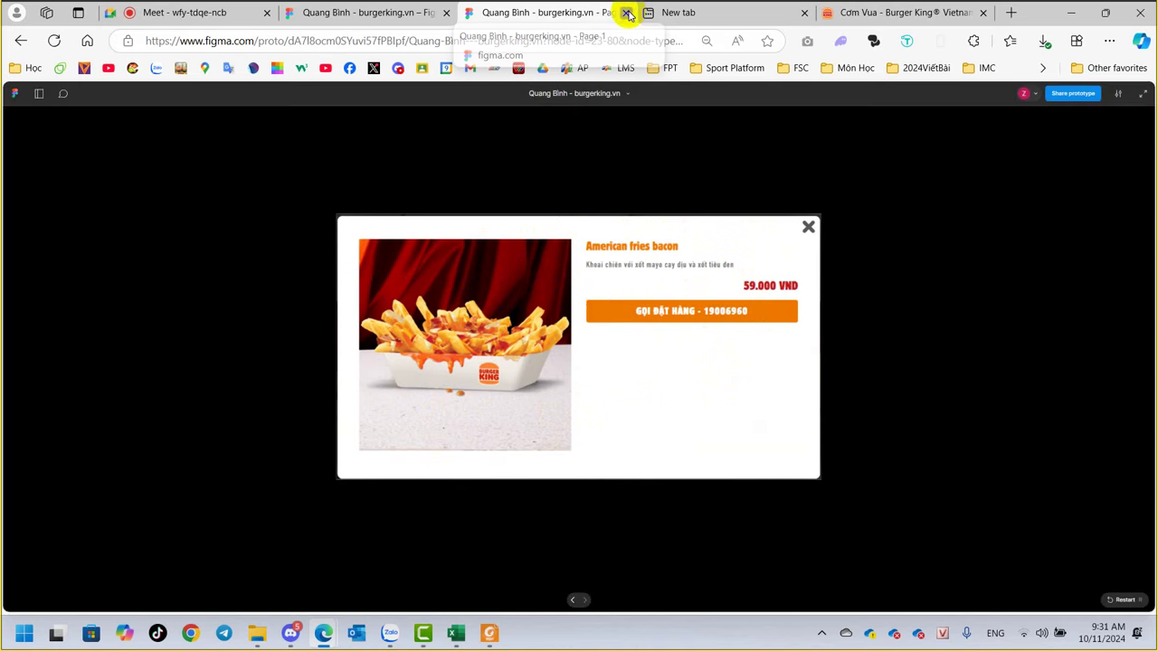
left_click(627, 13)
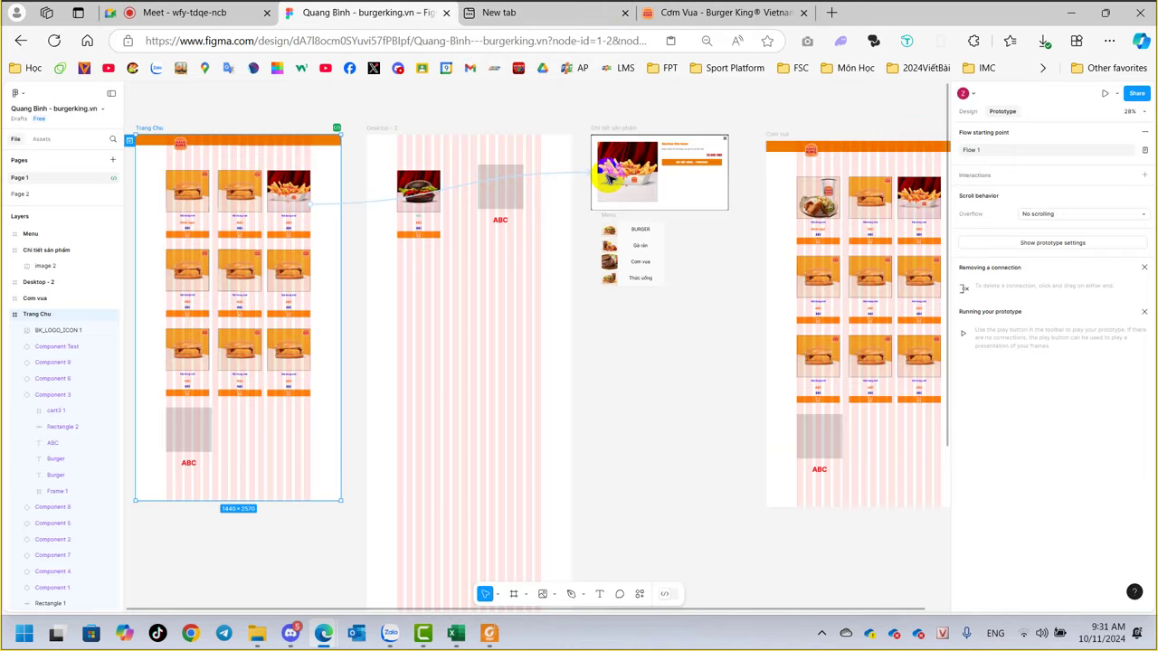
Give the Chi tiết sản phẩm frame an On click interaction with the Back action.
left_click(693, 190)
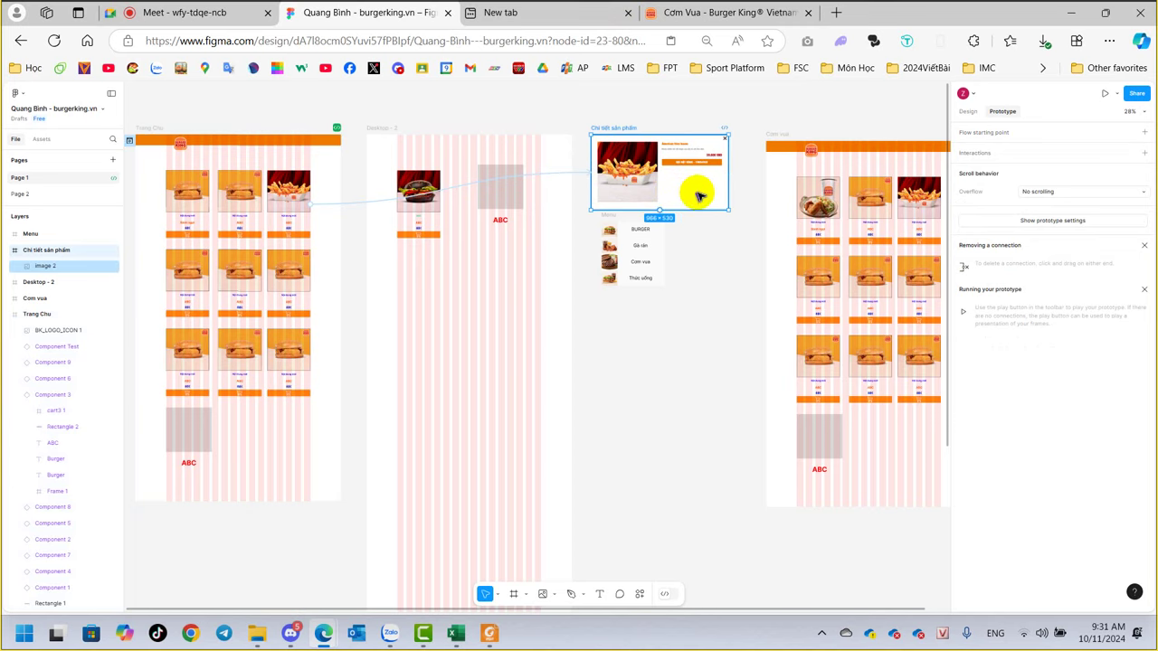
key("Escape")
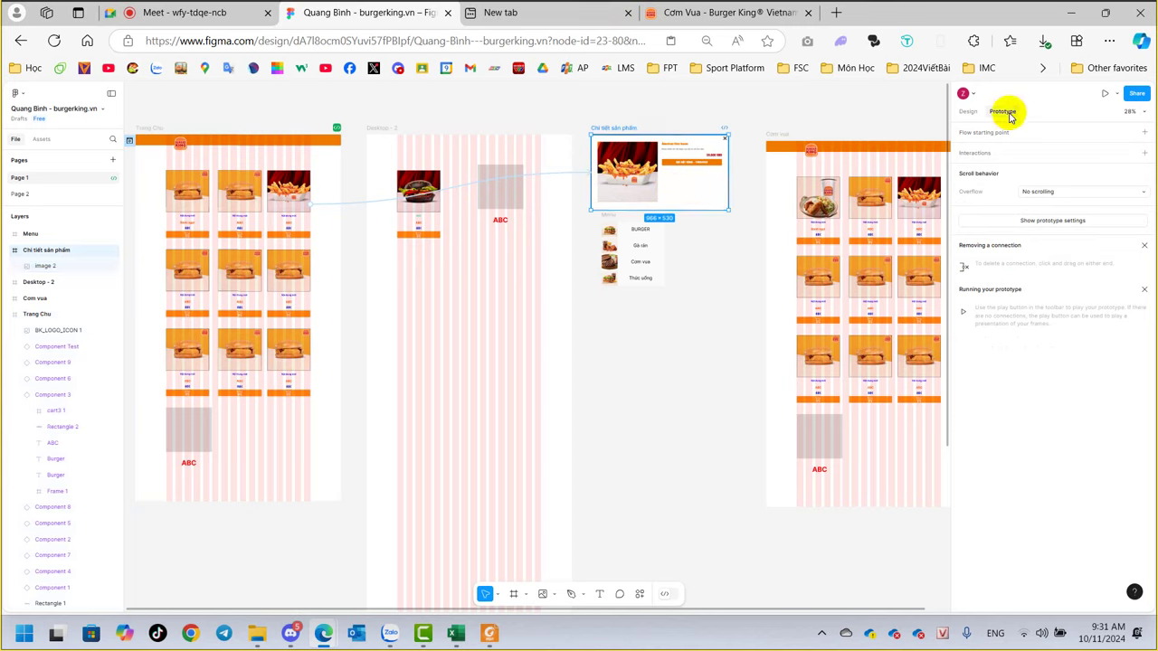
left_click(976, 153)
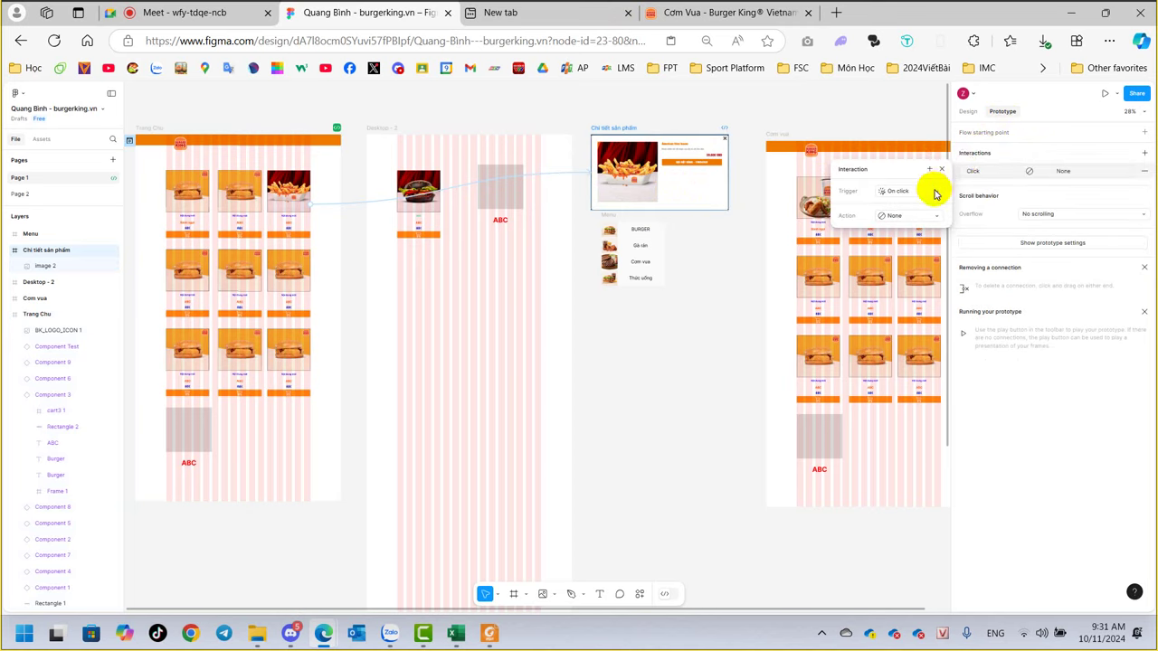
left_click(918, 215)
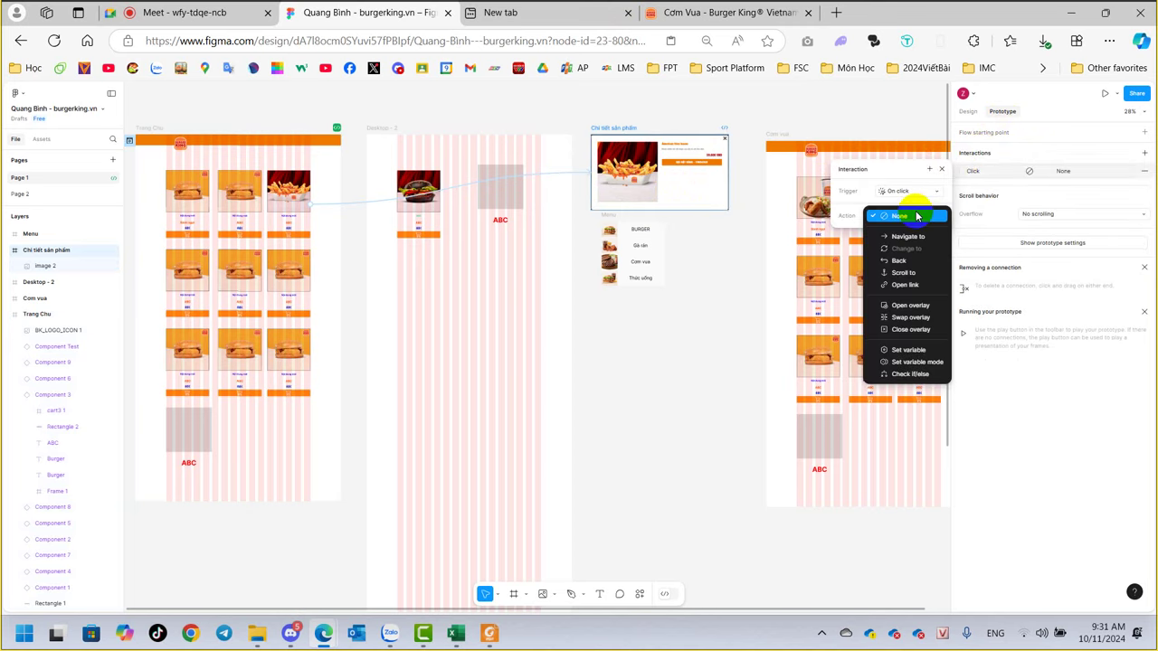
left_click(905, 261)
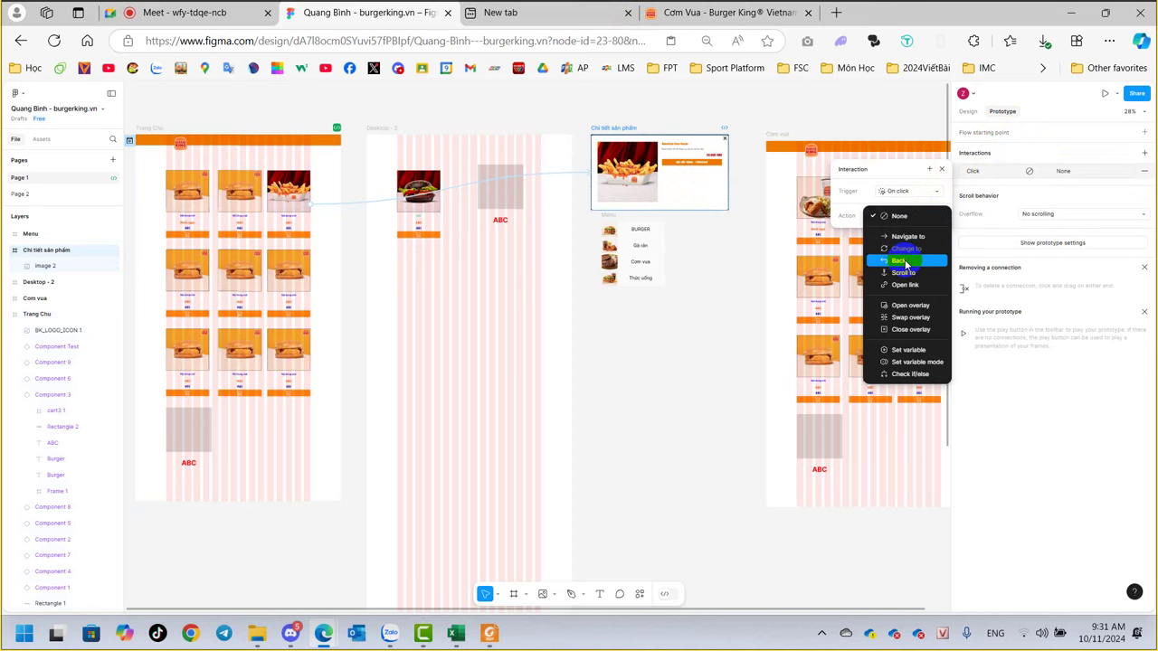
left_click(905, 262)
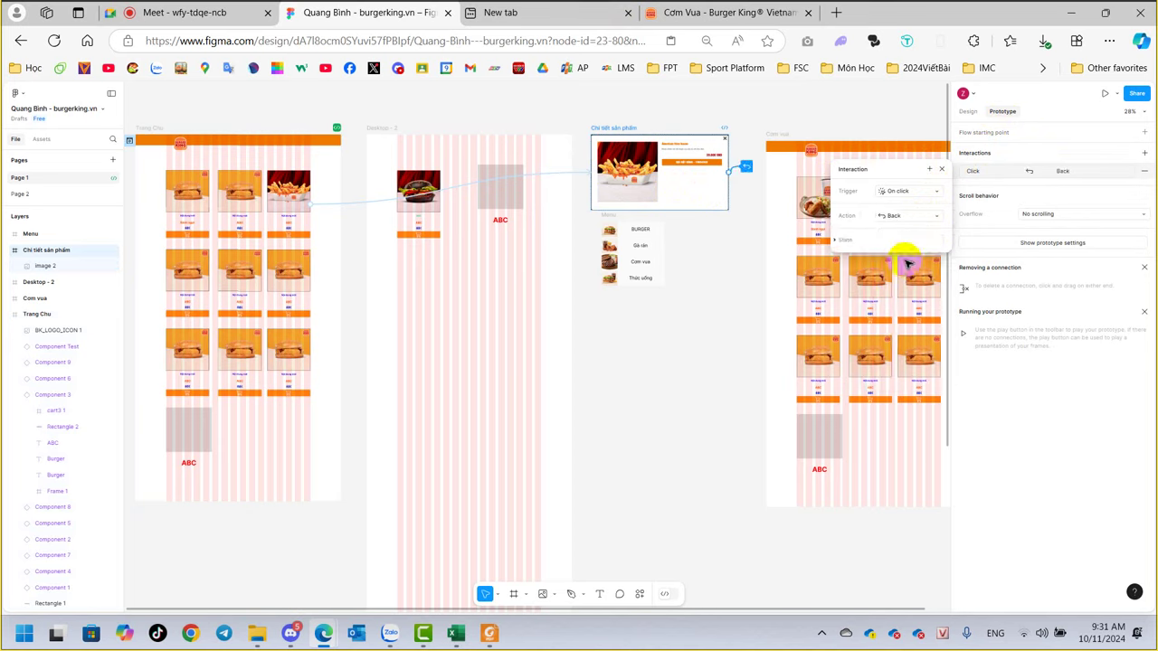
left_click(694, 360)
left_click(149, 127)
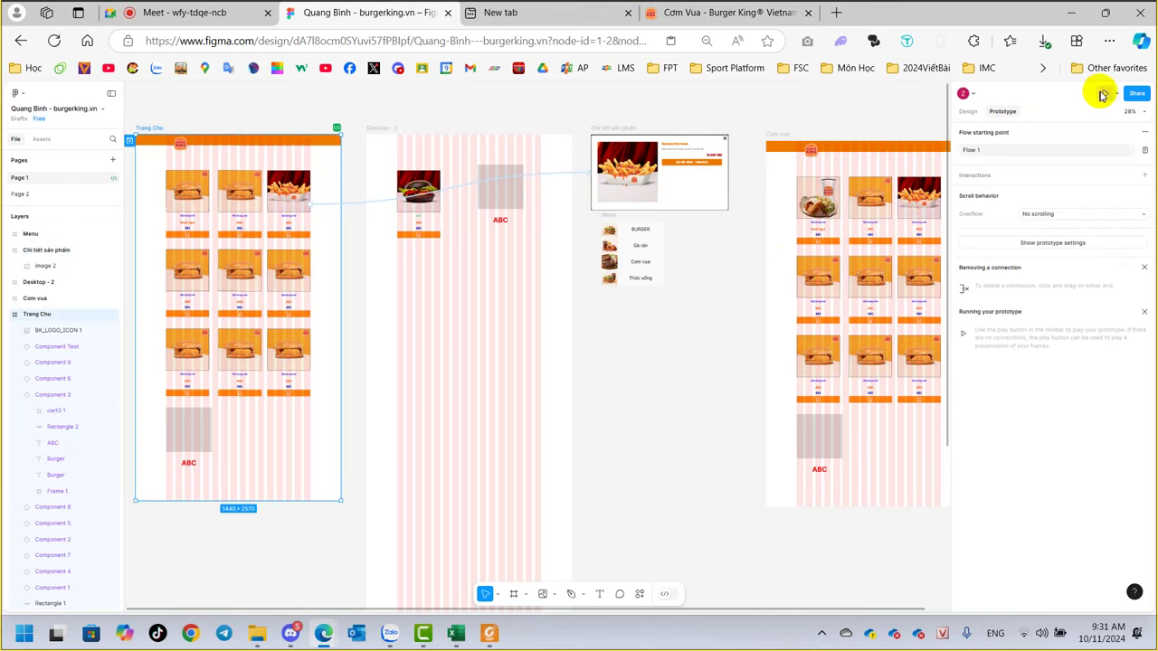
Present the prototype and test opening the fries detail and going back.
left_click(1104, 93)
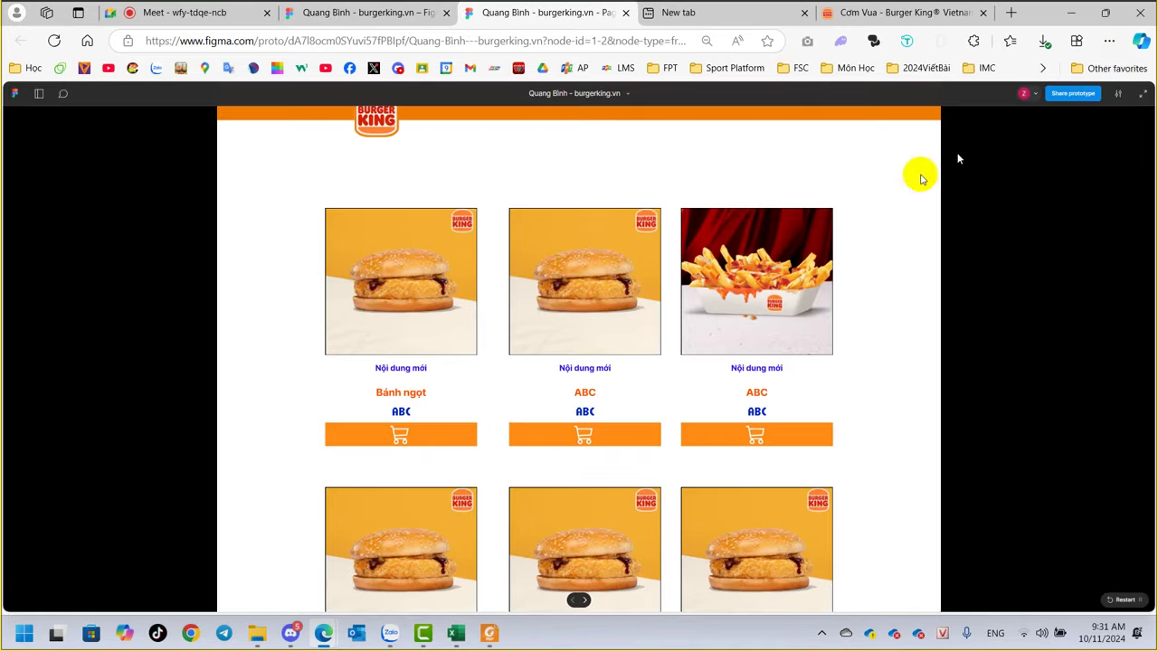
left_click(760, 288)
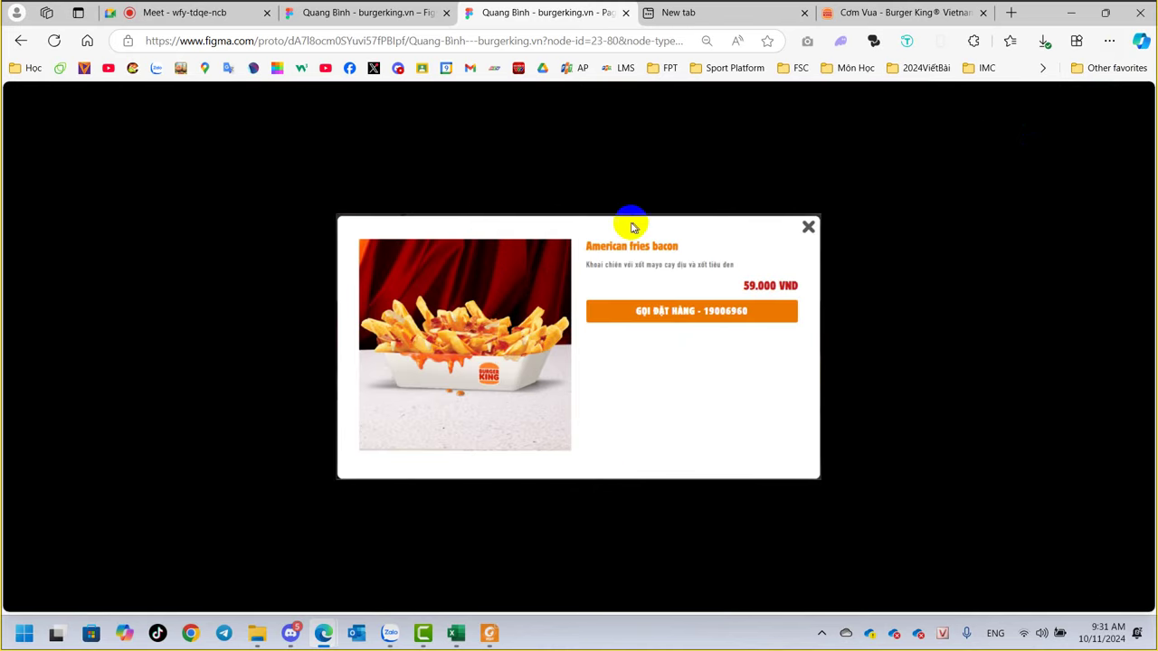
left_click(765, 285)
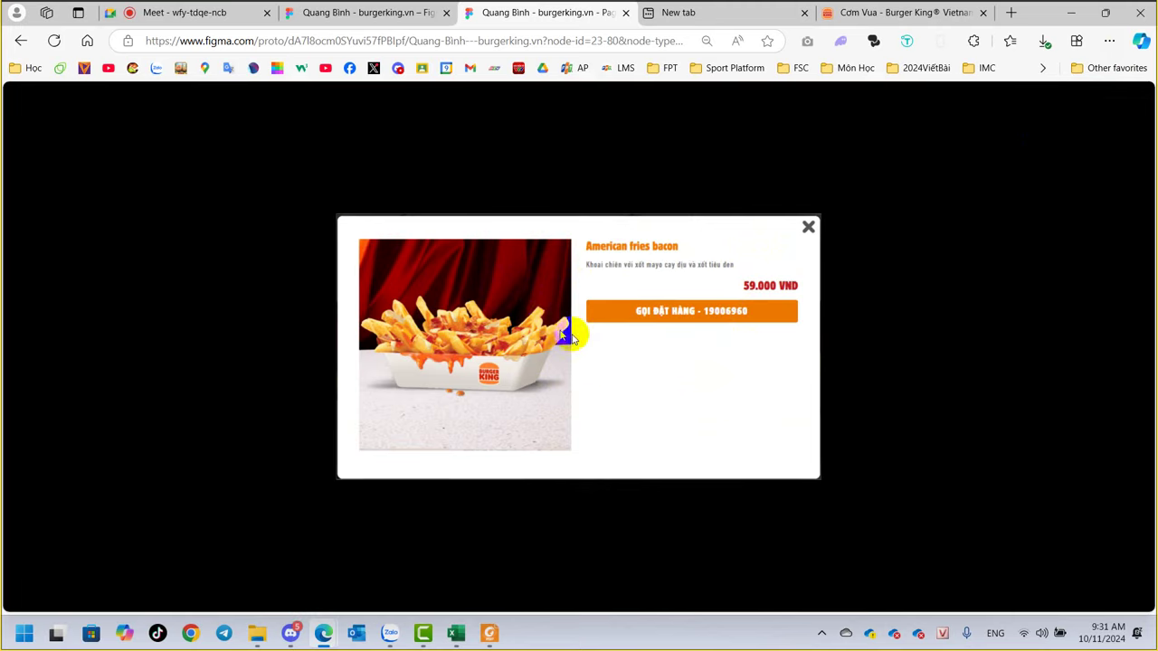
left_click(667, 341)
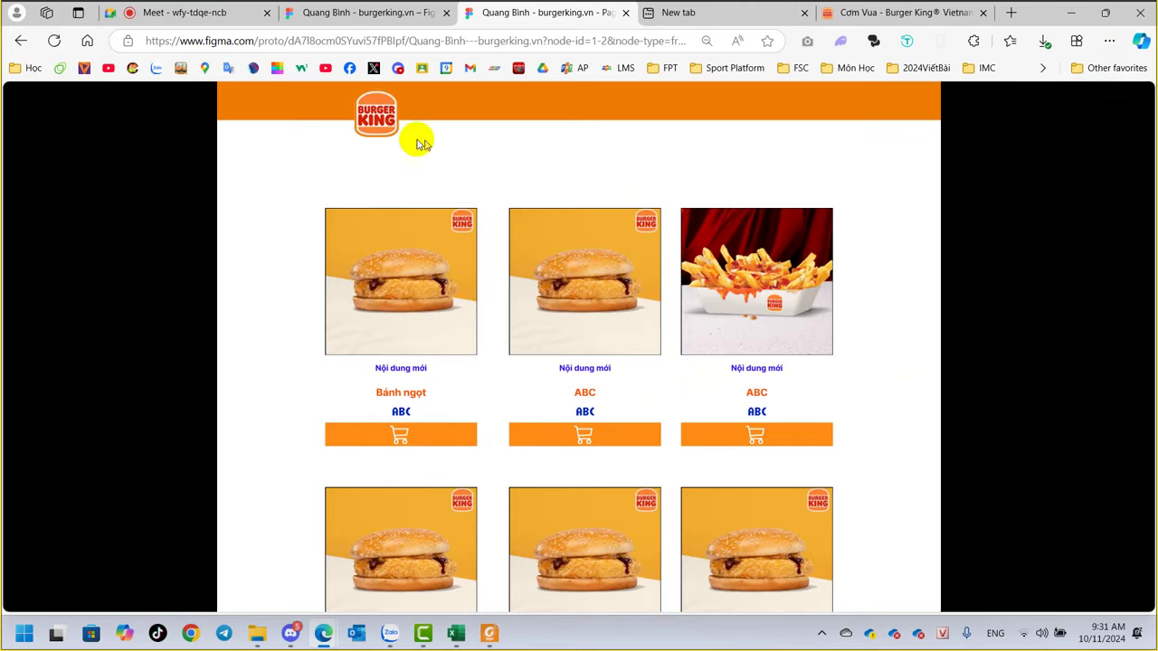
Repeat the fries detail open-and-back test, then close the prototype preview.
left_click(747, 315)
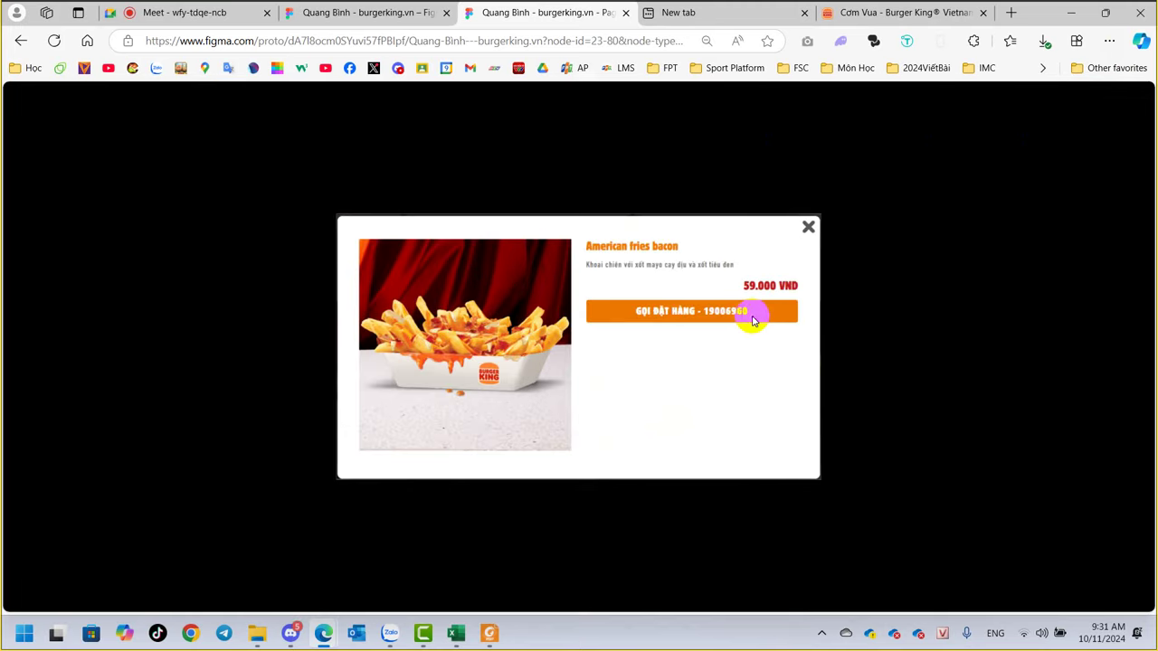
left_click(760, 318)
left_click(760, 322)
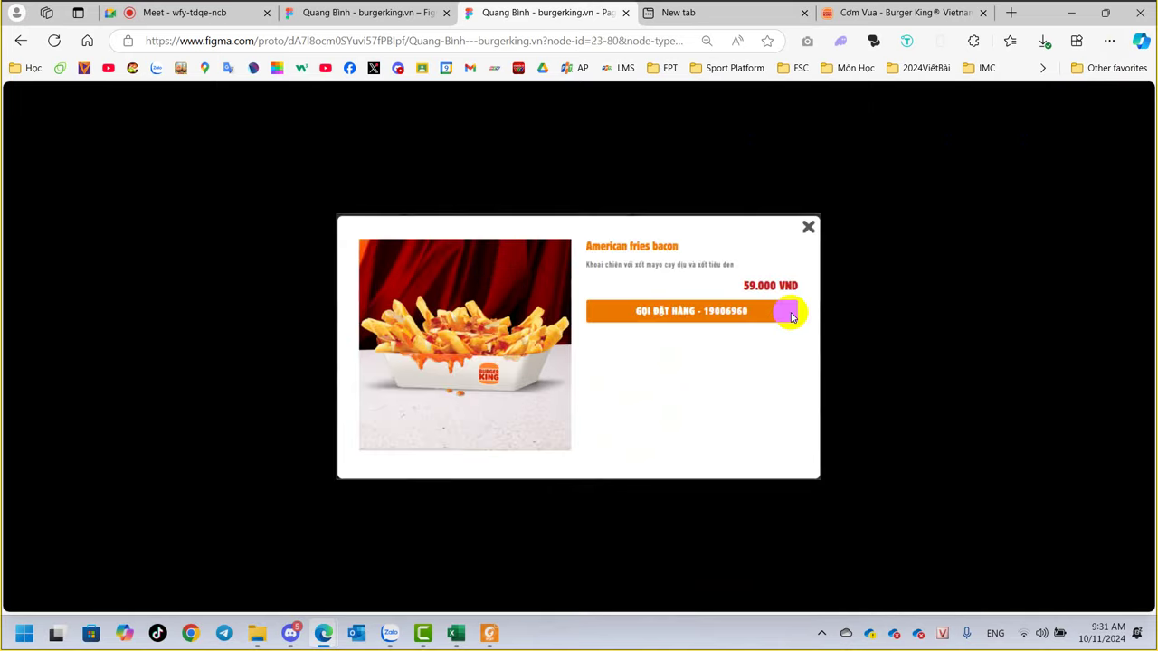
left_click(807, 228)
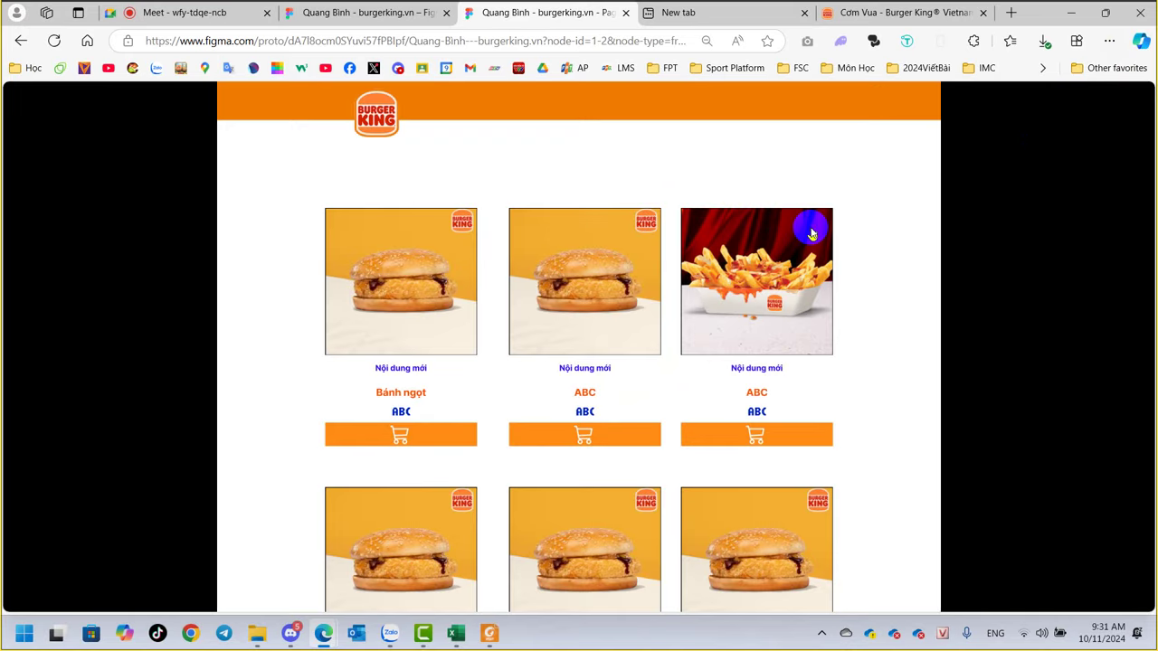
left_click(811, 233)
mouse_move(579, 90)
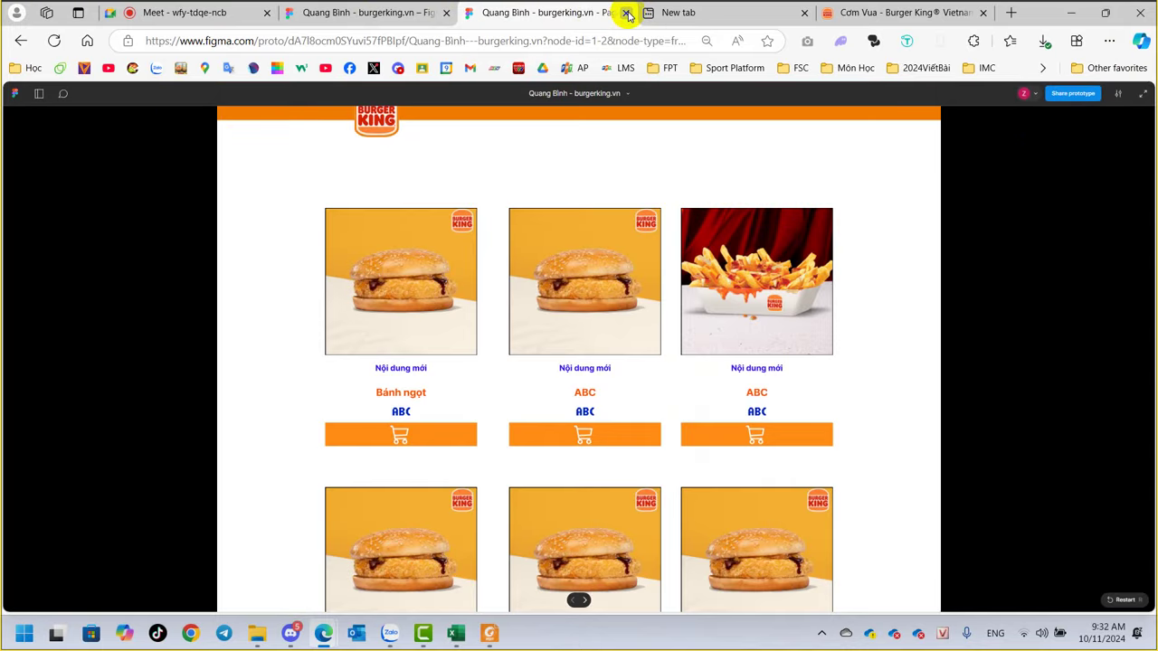
left_click(627, 13)
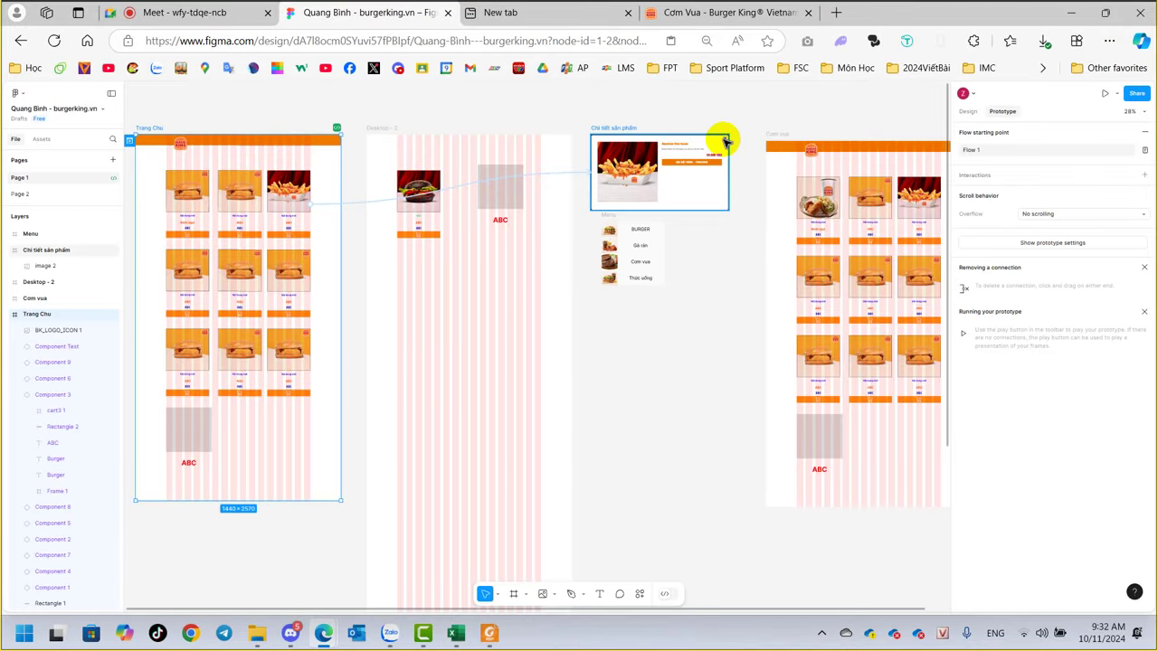
left_click(705, 185)
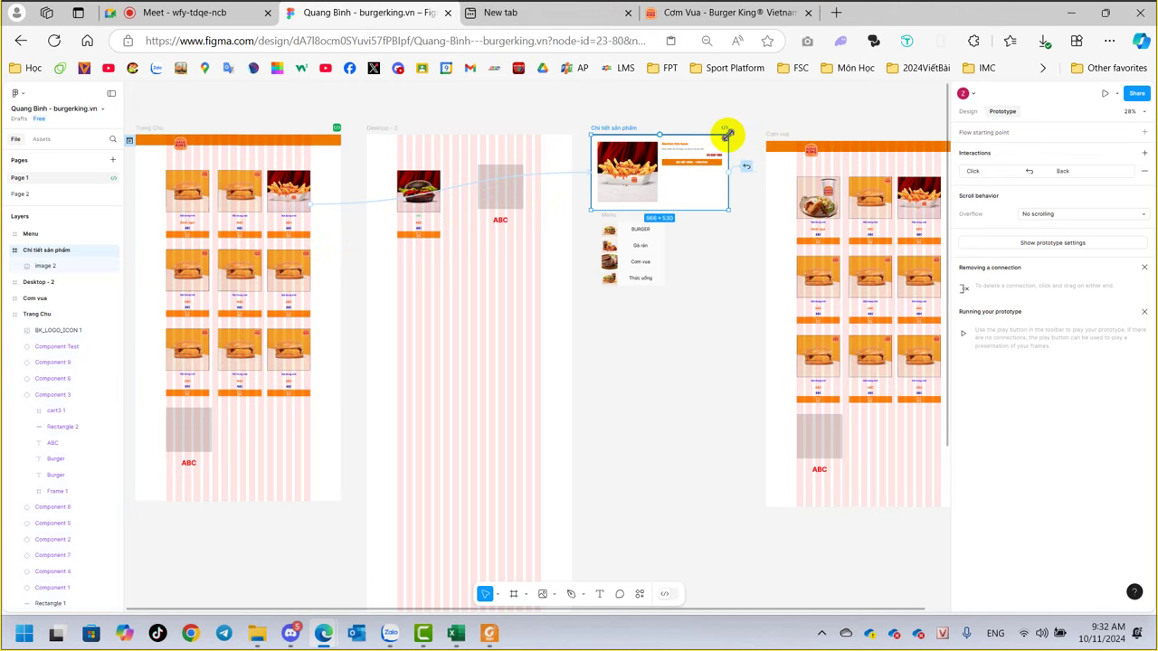
scroll(726, 135, "up", 2)
scroll(728, 144, "up", 4)
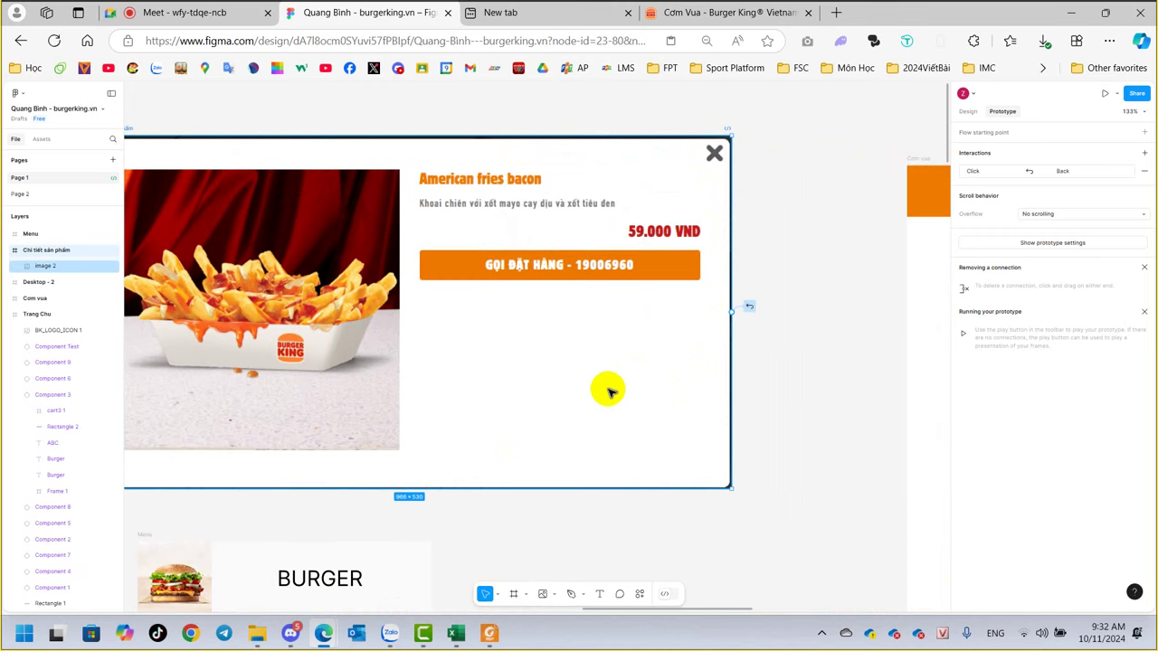
scroll(609, 390, "down", 1)
scroll(609, 390, "down", 1)
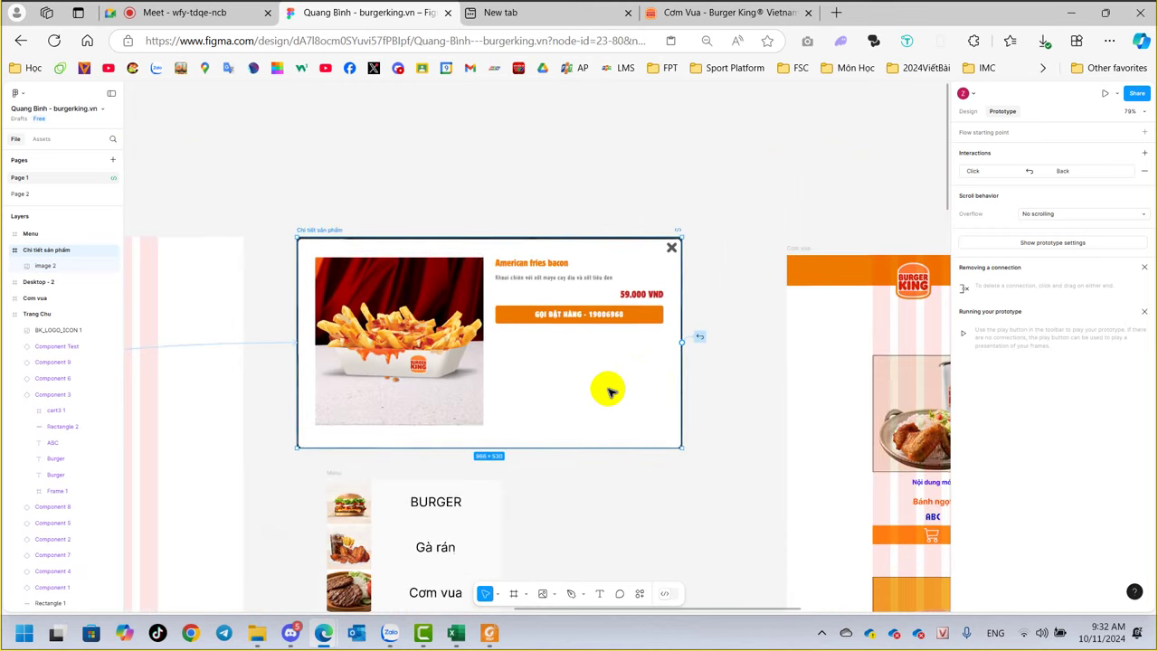
scroll(609, 390, "down", 1)
left_click_drag(593, 436, 677, 310)
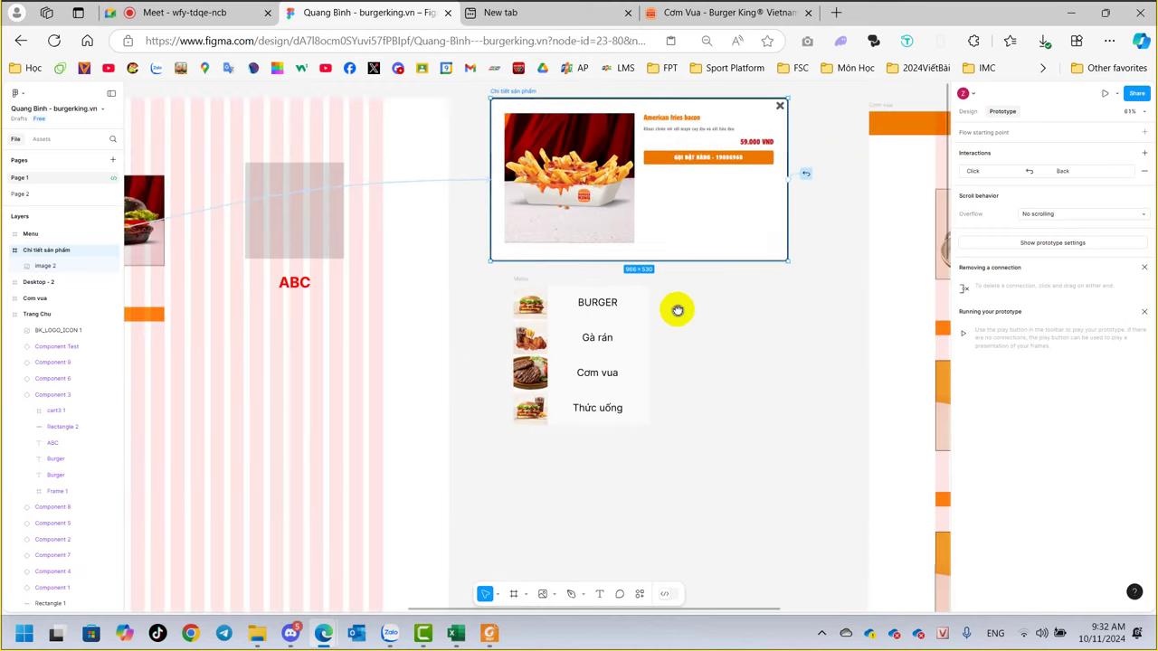
scroll(735, 138, "up", 1)
scroll(737, 134, "up", 2)
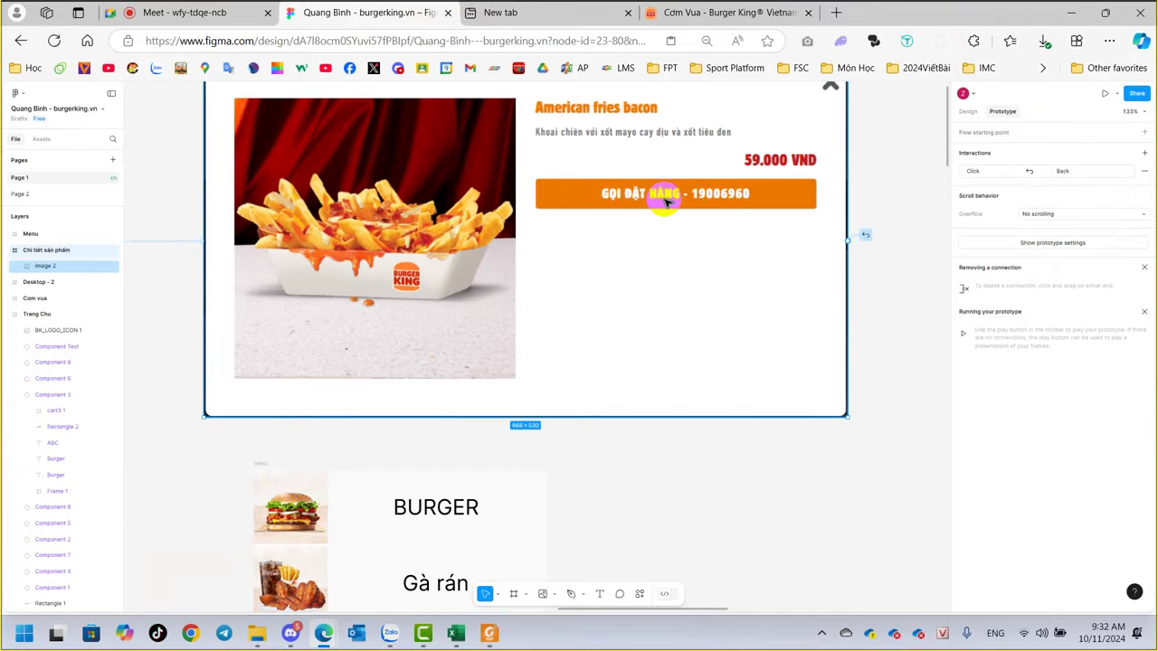
scroll(664, 201, "down", 3)
scroll(615, 271, "down", 2)
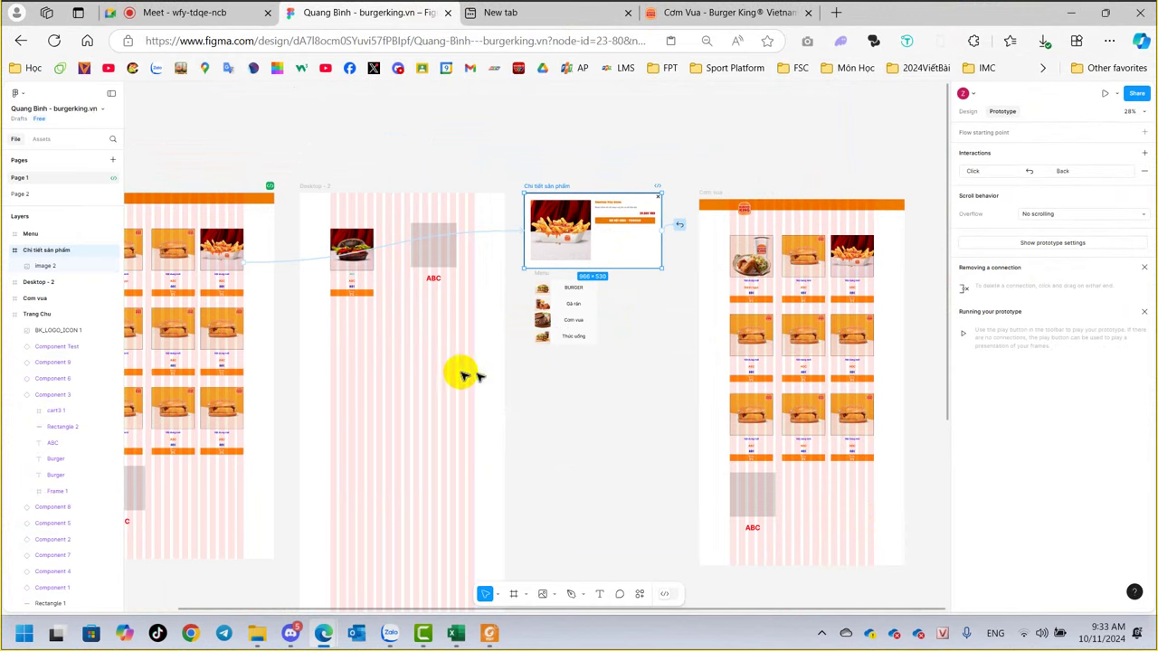
left_click_drag(317, 356, 478, 367)
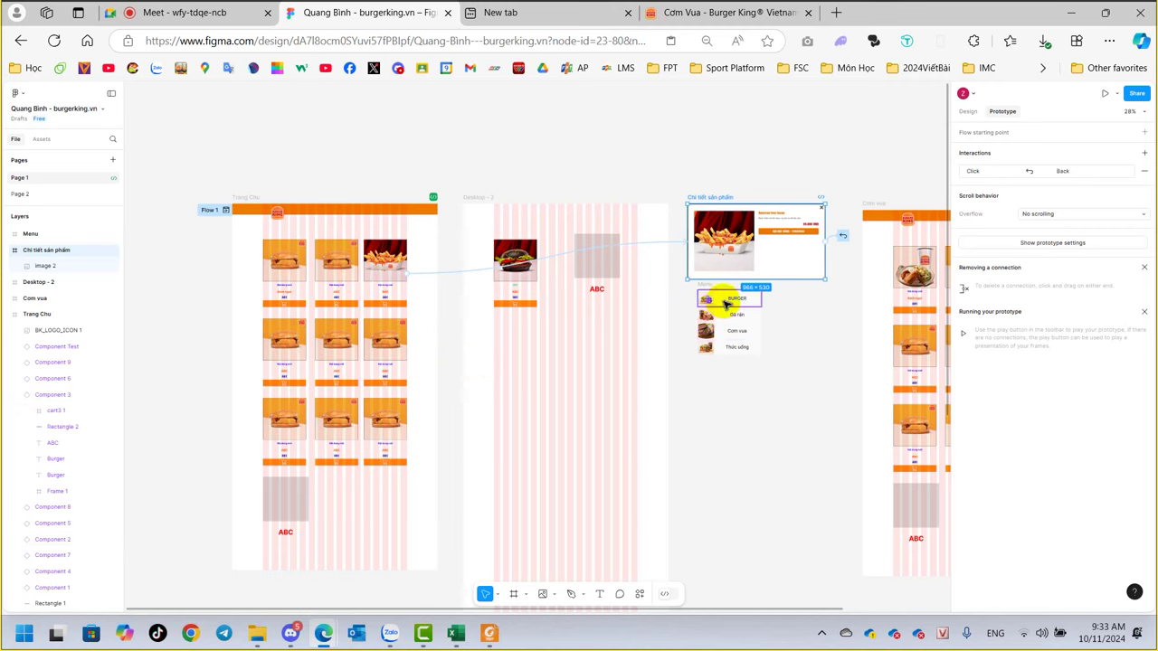
Add an On click interaction to the Burger King logo that opens the Menu frame as an overlay.
left_click(278, 215)
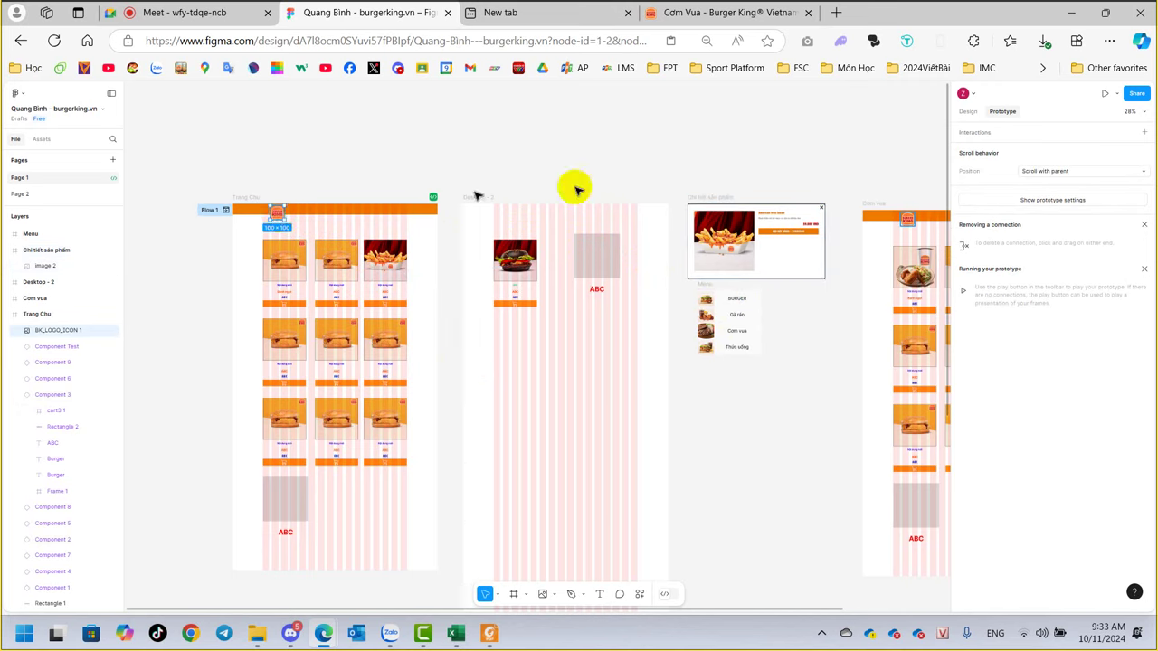
left_click(986, 134)
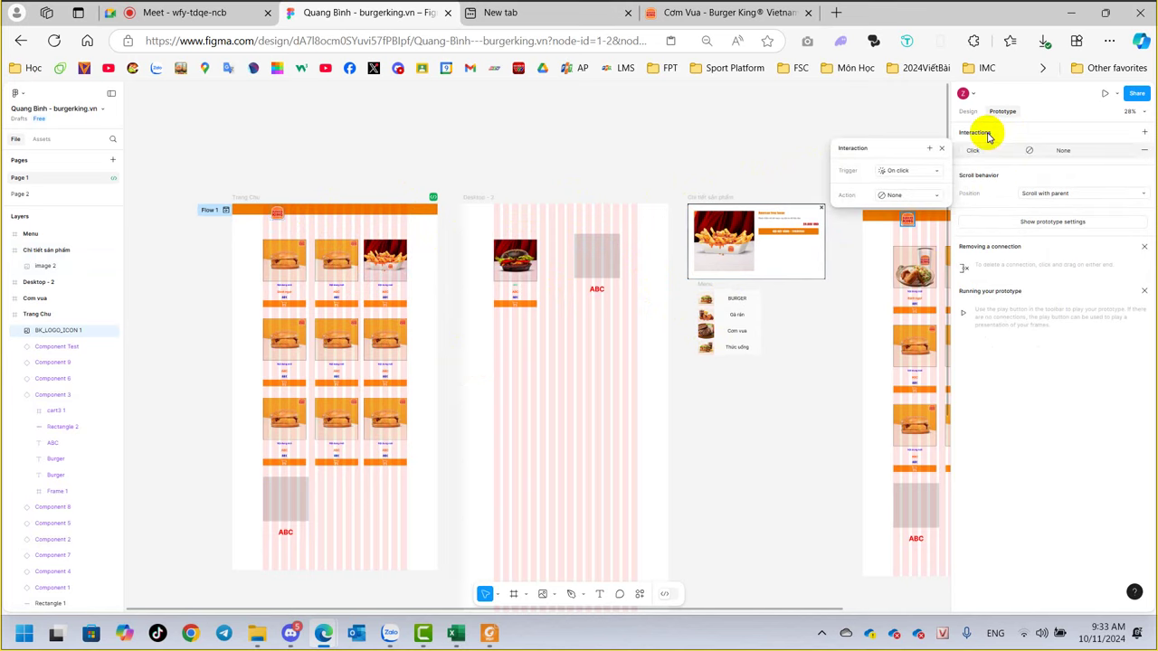
left_click(896, 195)
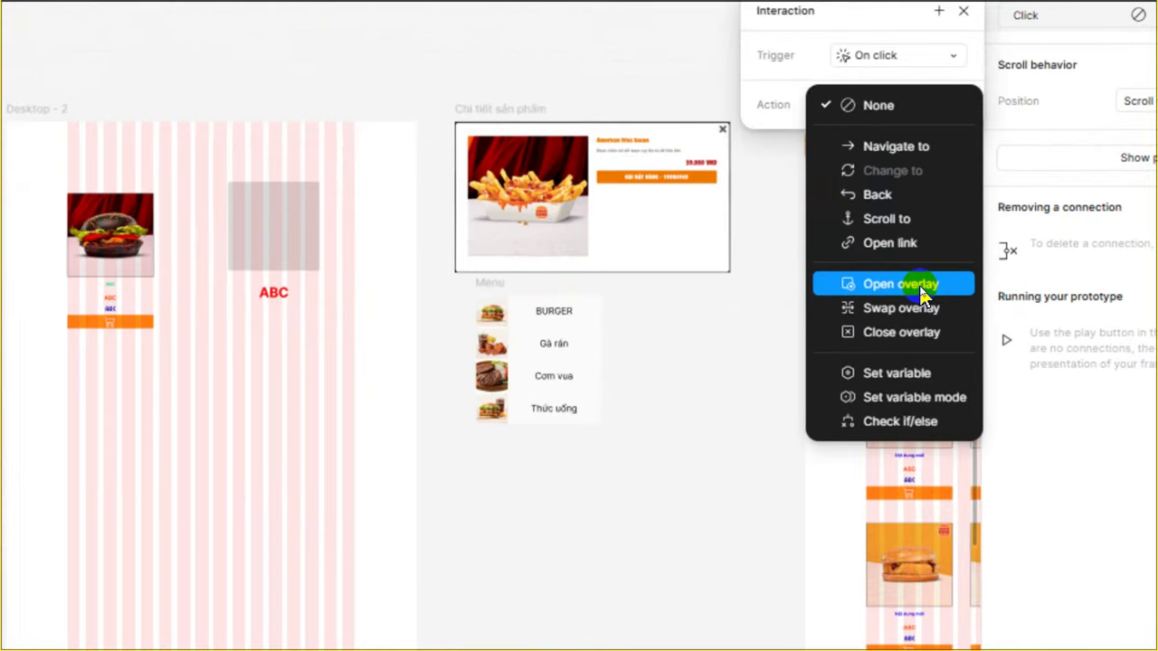
left_click(873, 284)
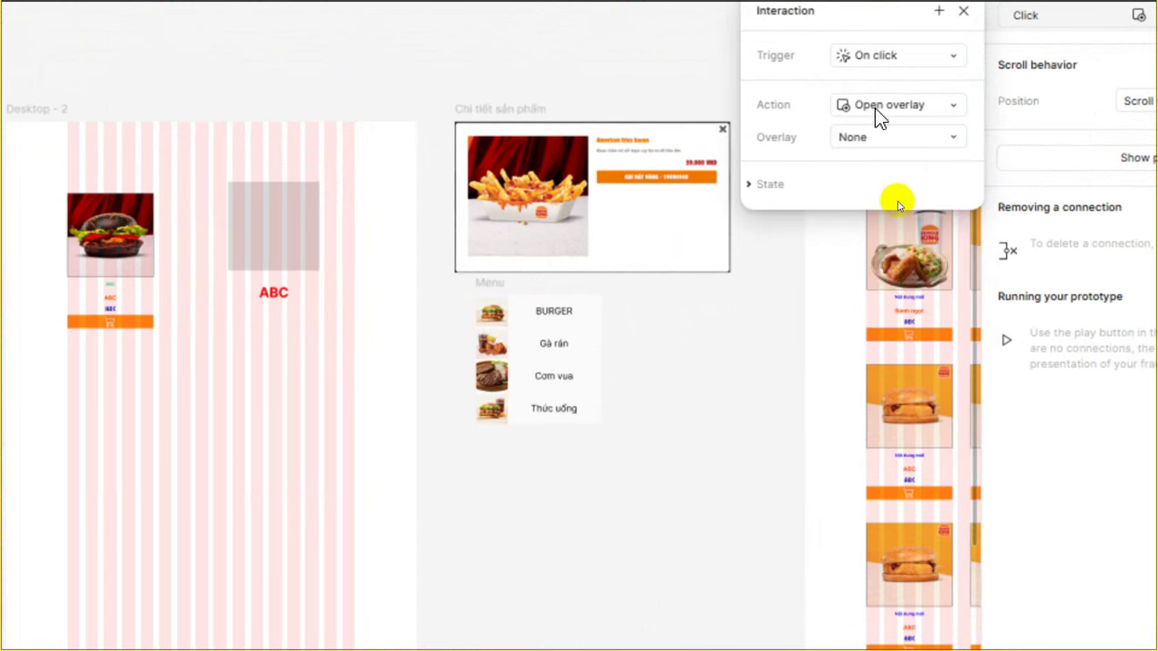
left_click(870, 138)
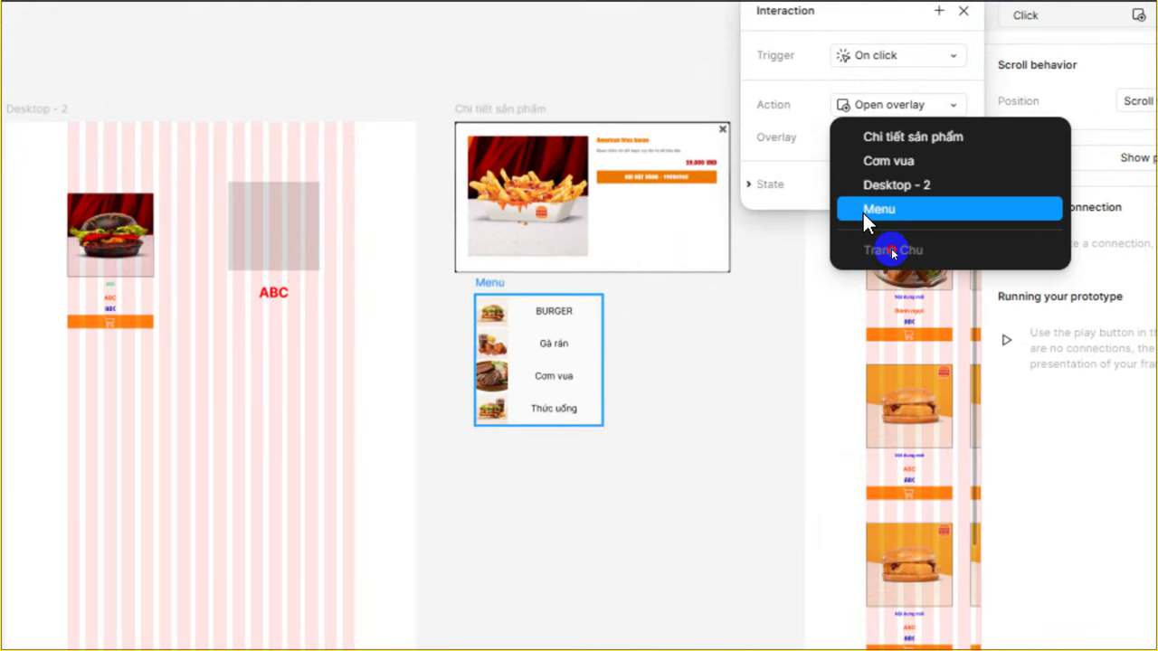
left_click(864, 210)
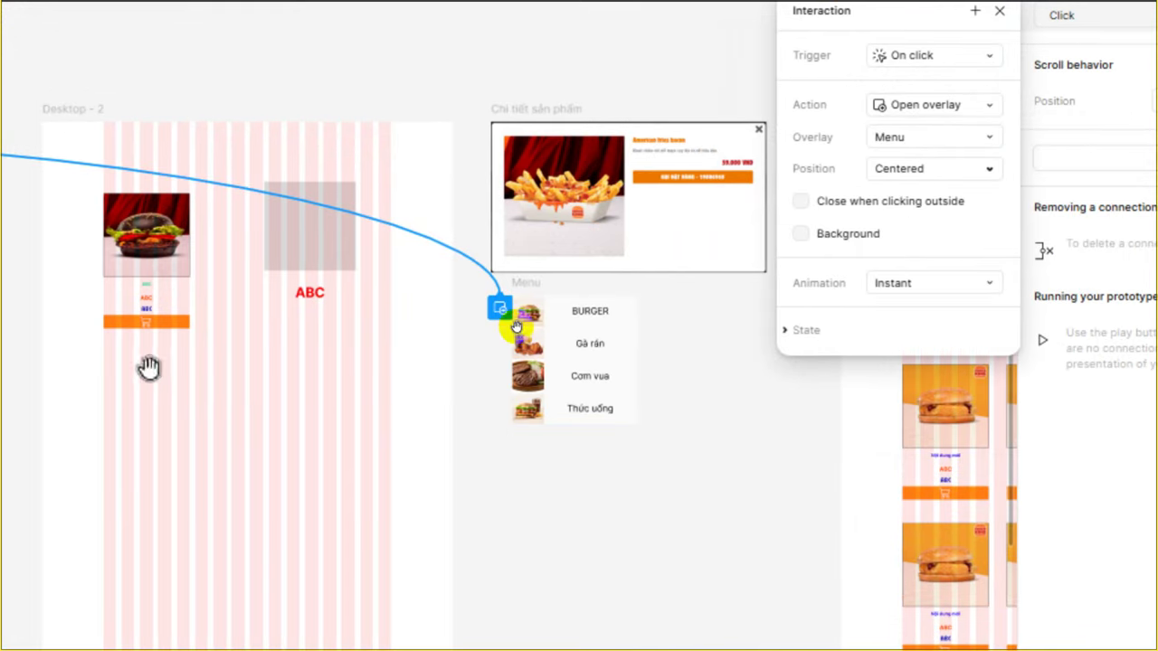
Pan to show Trang Chu and Flow 1, close the interaction settings, and select Trang Chu.
mouse_move(148, 369)
left_mouse_down()
mouse_move(261, 383)
mouse_move(778, 367)
mouse_move(661, 344)
mouse_move(582, 354)
mouse_move(354, 304)
left_mouse_up()
scroll(768, 361, "down", 3)
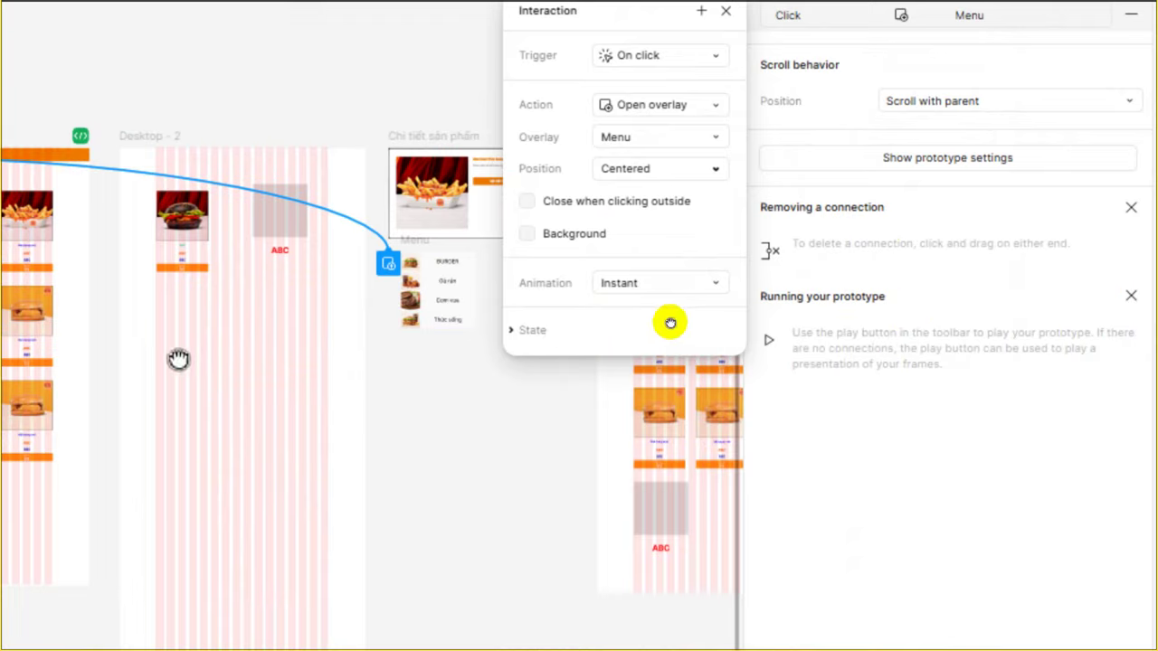
mouse_move(175, 357)
left_mouse_down()
mouse_move(429, 344)
mouse_move(422, 362)
left_mouse_up()
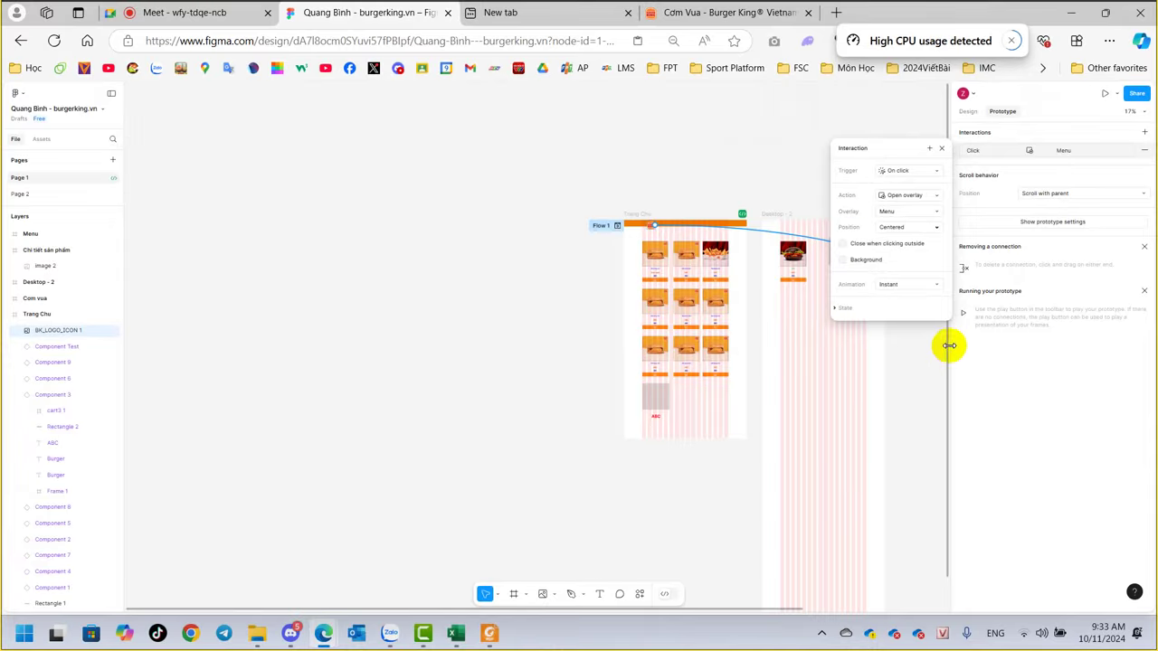
left_click_drag(947, 344, 626, 347)
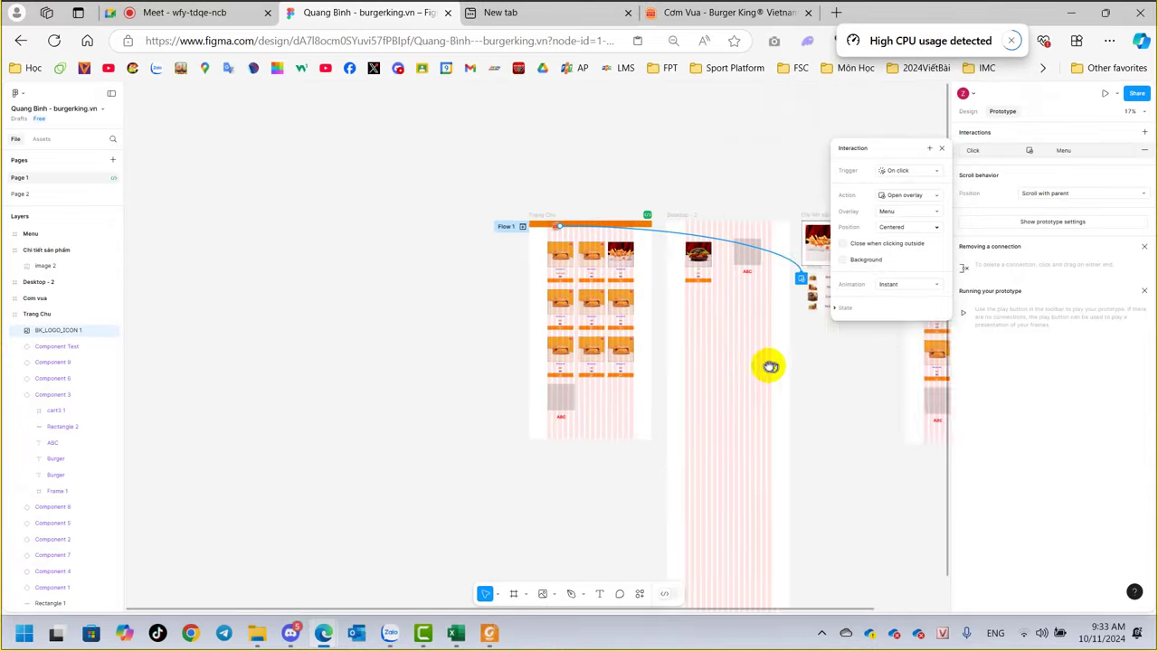
scroll(642, 276, "up", 3)
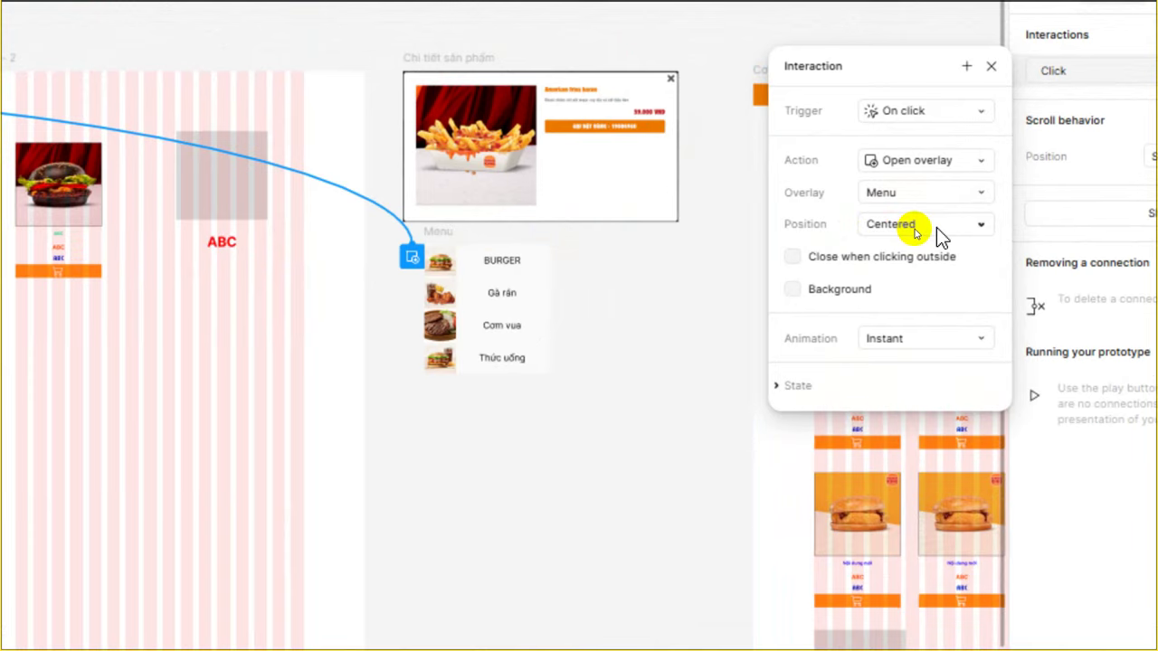
left_click(457, 488)
scroll(463, 486, "down", 3)
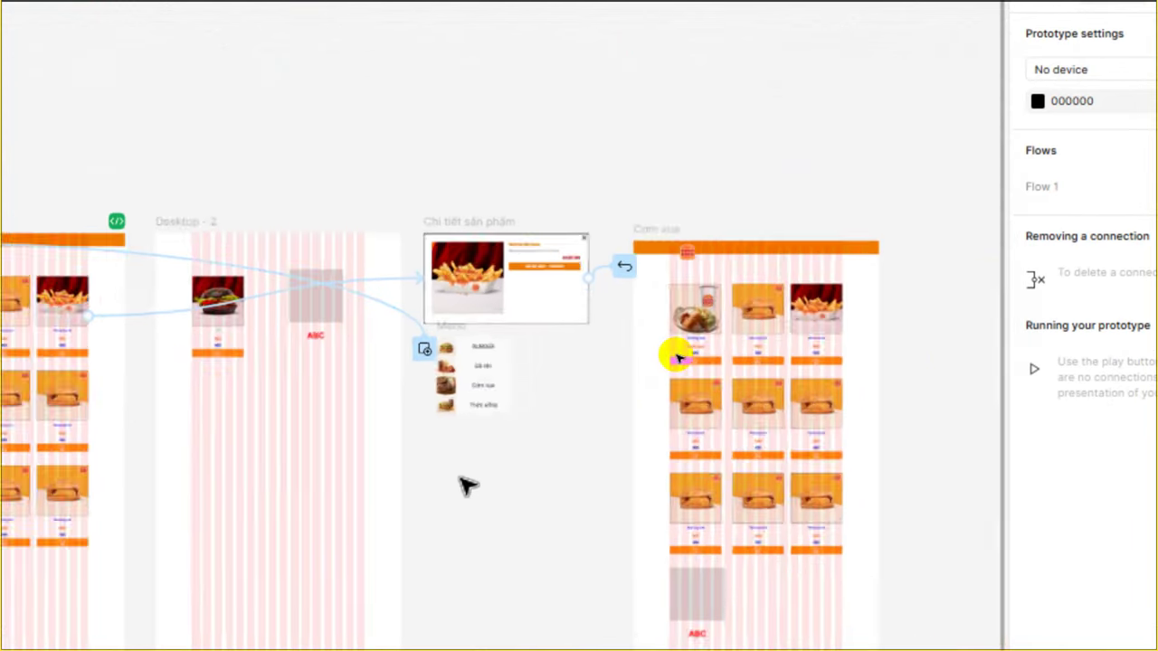
scroll(466, 486, "down", 2)
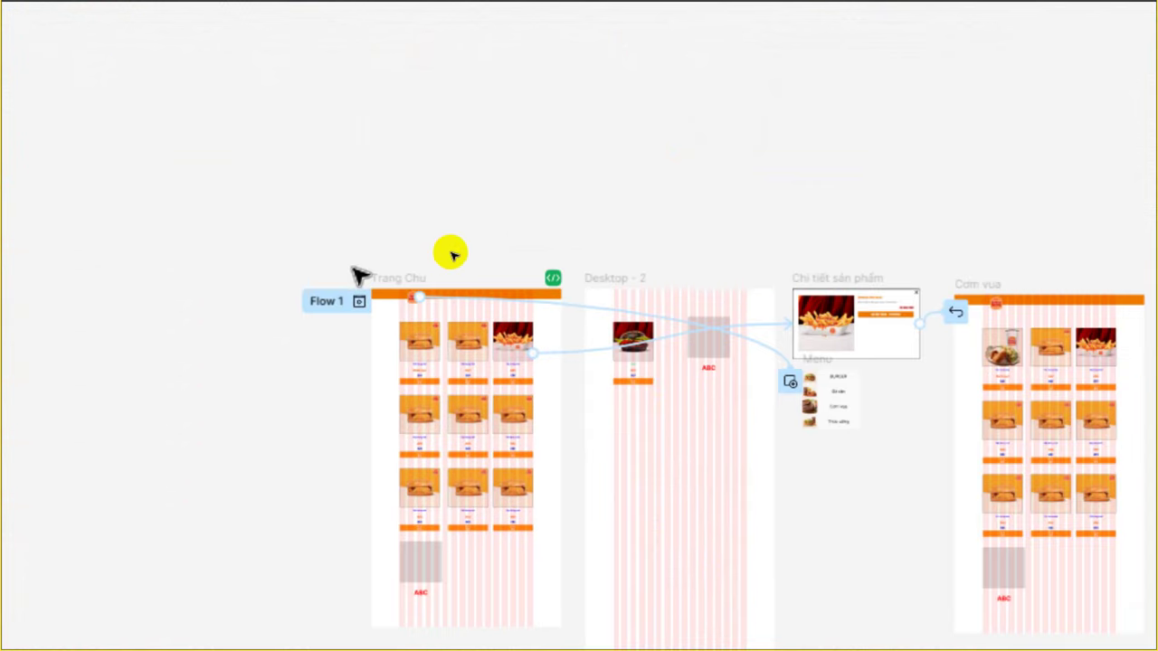
left_click(398, 281)
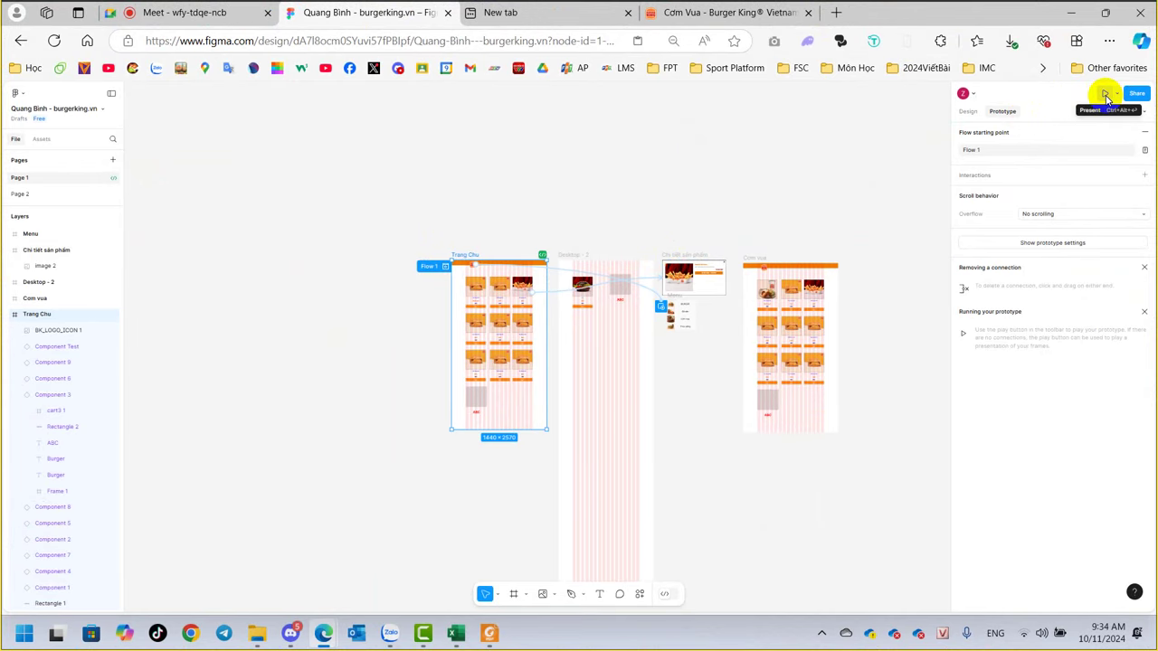
left_click(1105, 94)
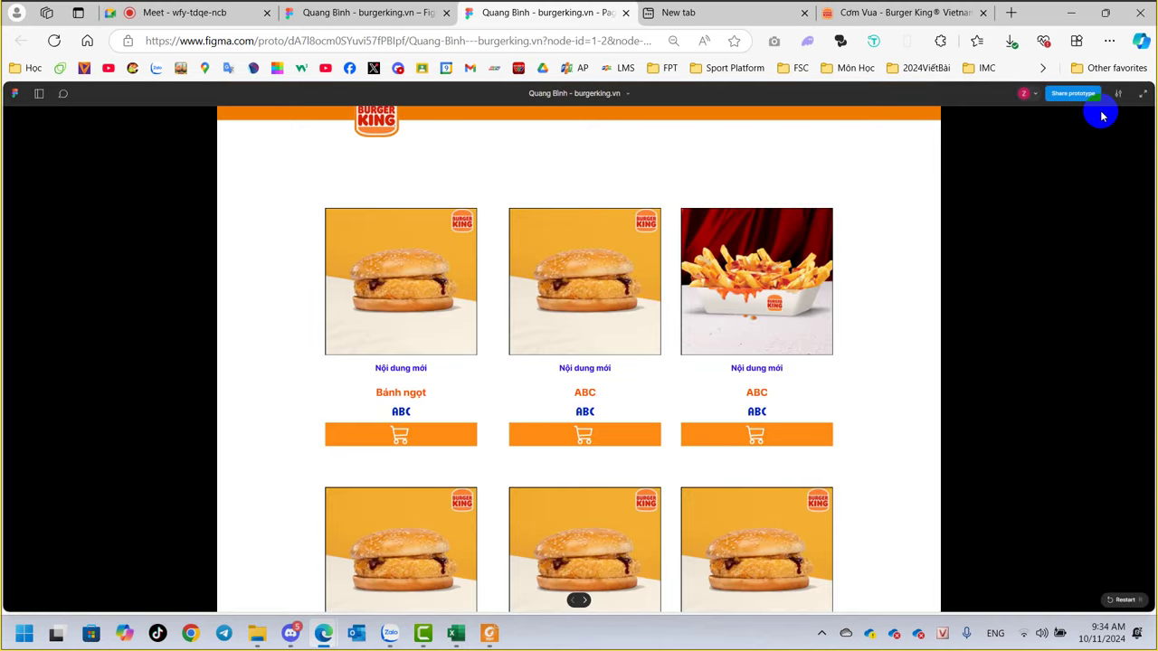
left_click(793, 258)
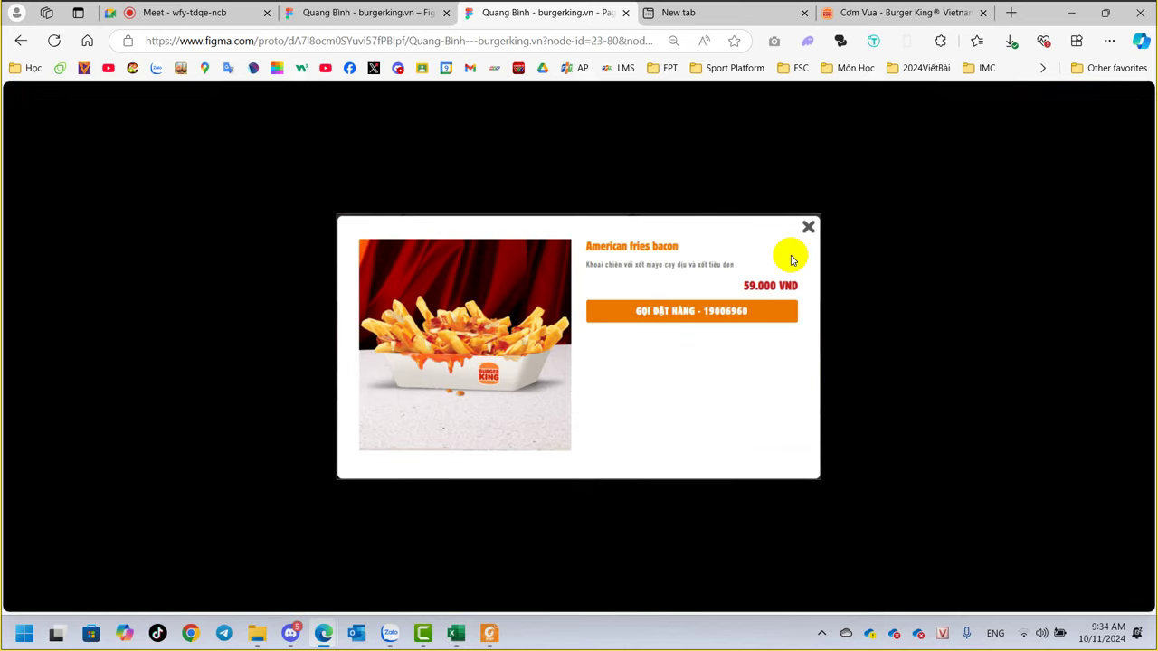
left_click(792, 260)
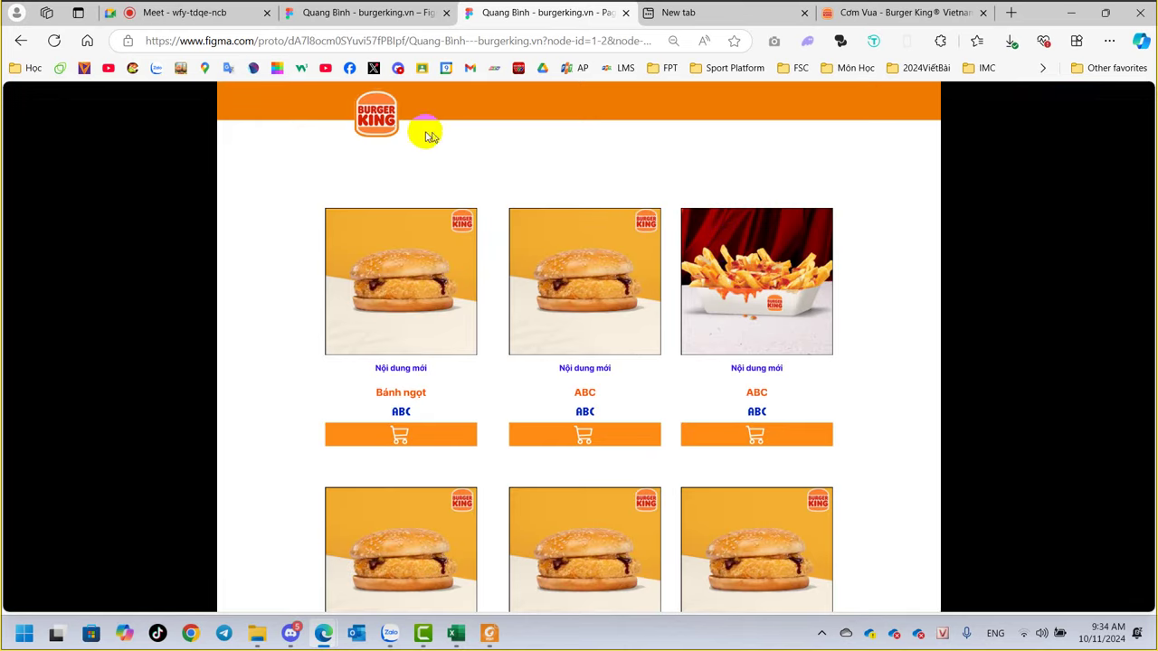
left_click(381, 127)
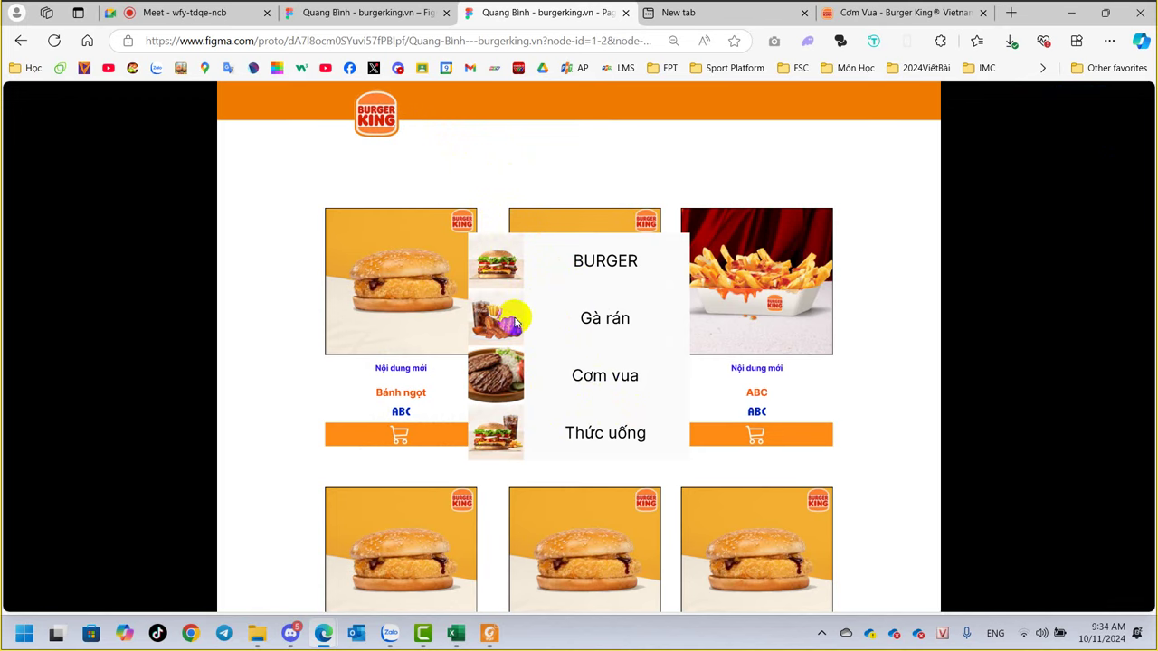
left_click(388, 117)
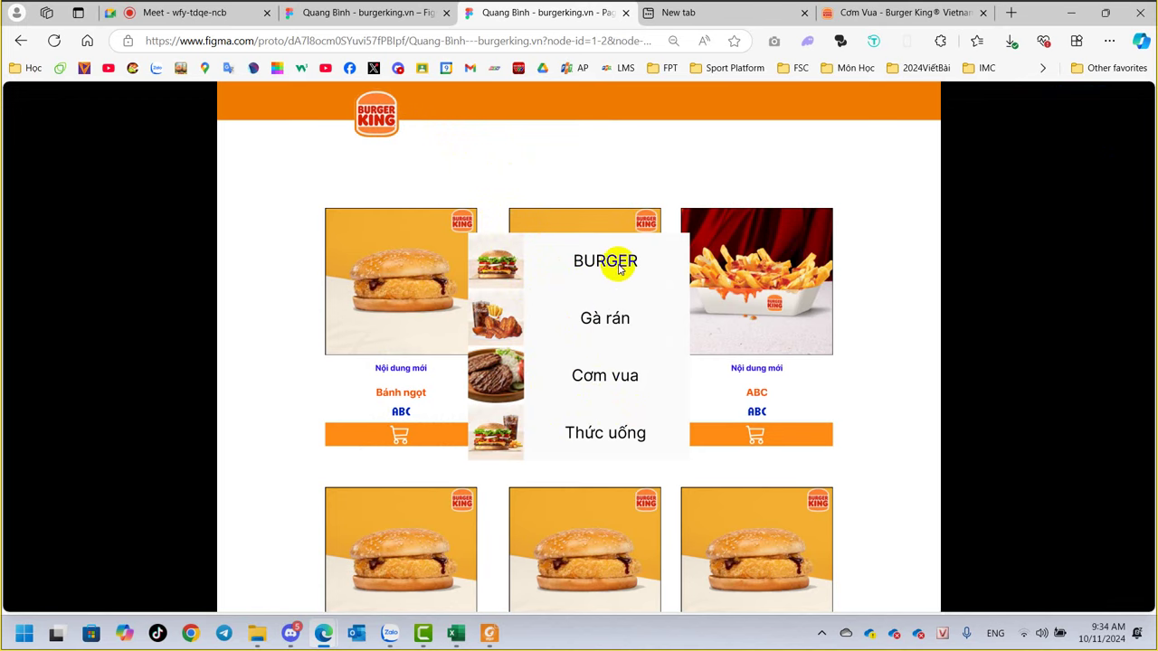
left_click(385, 117)
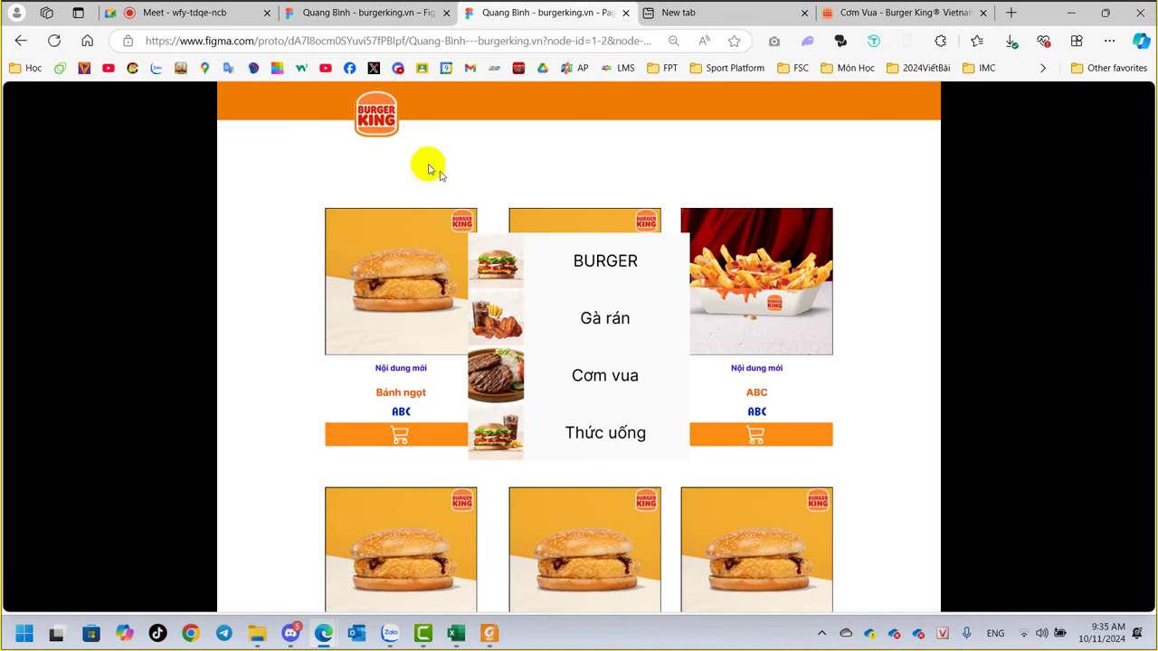
left_click(382, 114)
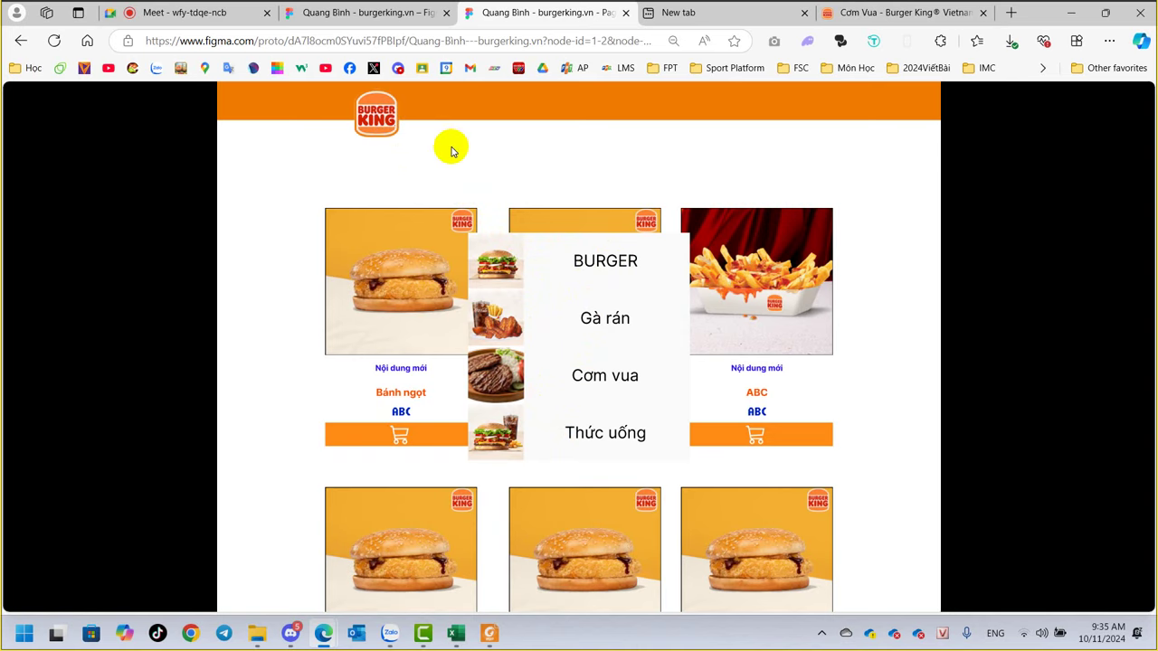
left_click(625, 13)
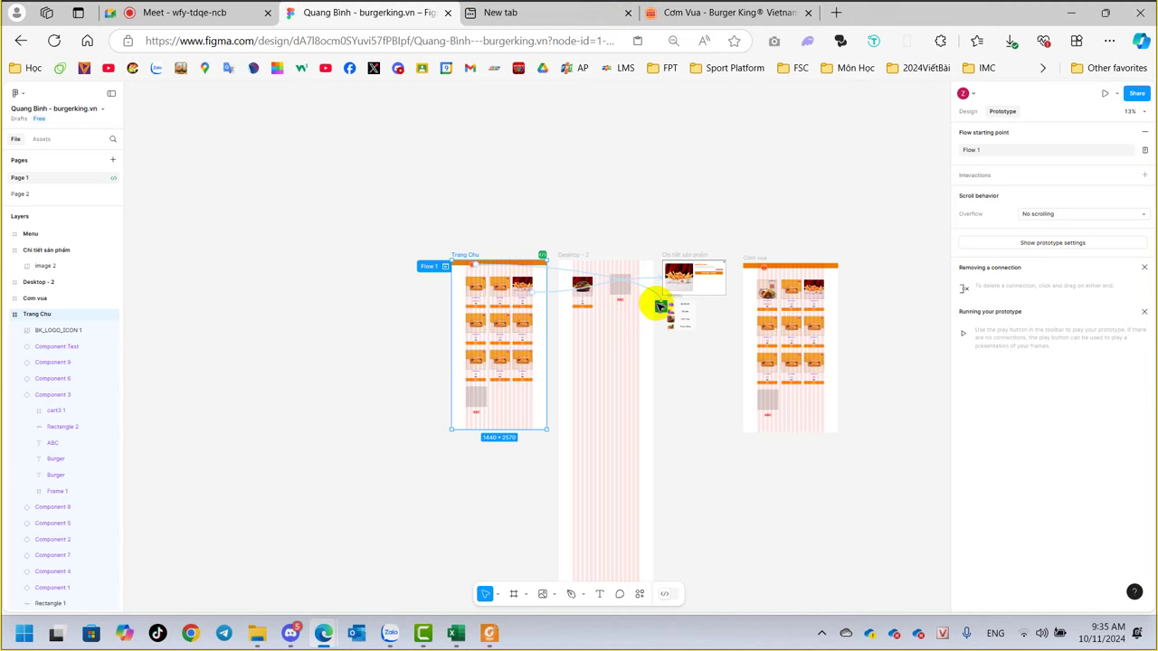
Link the Trang Chu logo to the Menu frame and reopen its overlay interaction.
left_click_drag(670, 318, 662, 309)
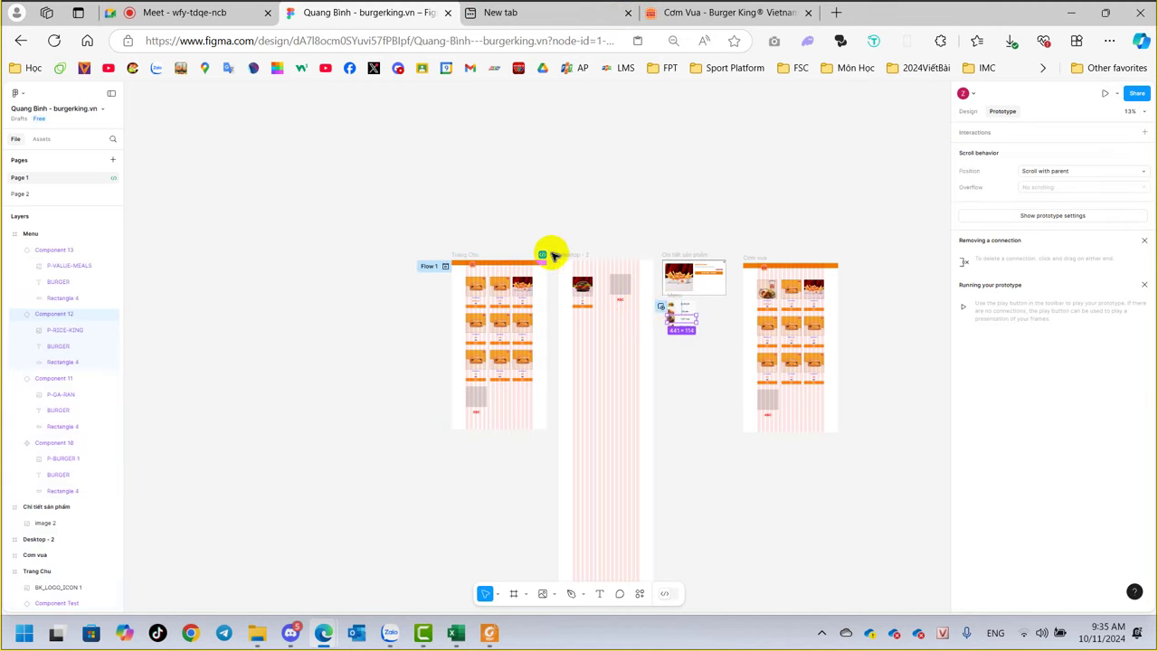
left_click(479, 267)
left_click(474, 263)
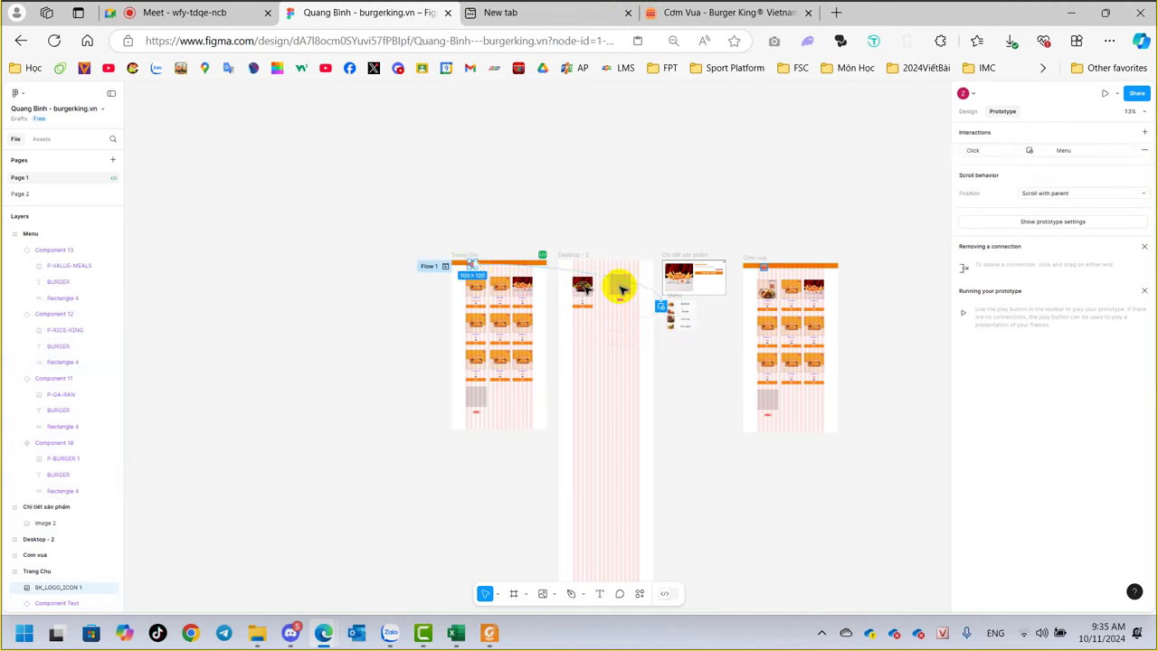
left_click(661, 306)
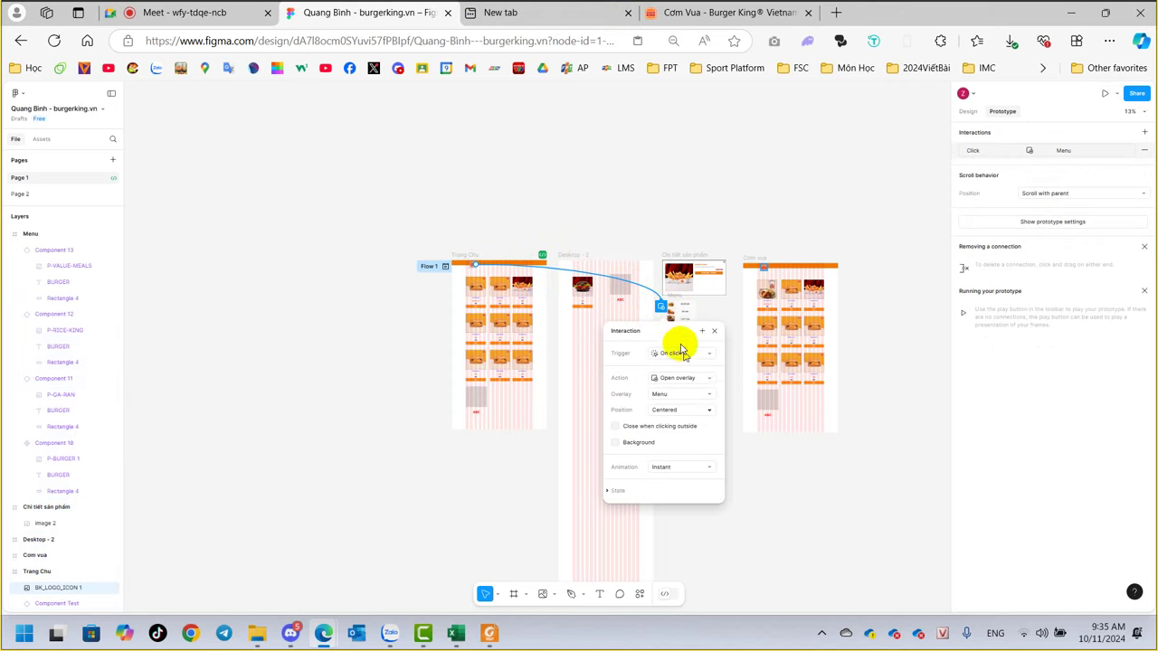
Anchor the Menu overlay at Bottom right and close the interaction settings.
scroll(659, 310, "up", 2)
scroll(689, 310, "up", 3)
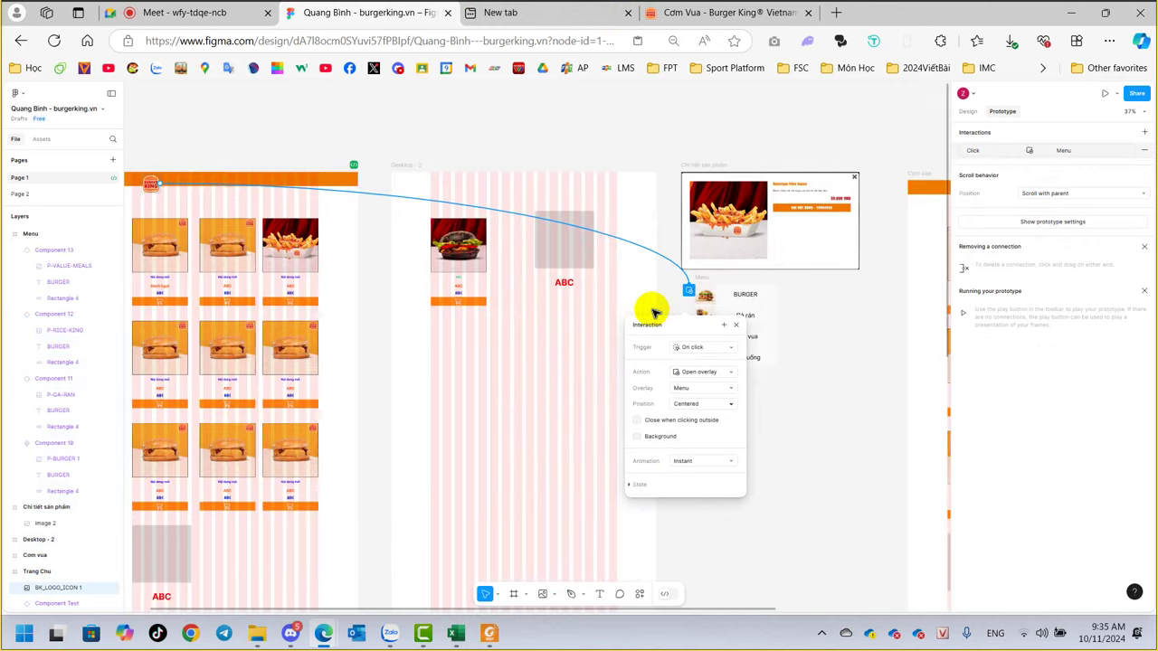
left_click(726, 404)
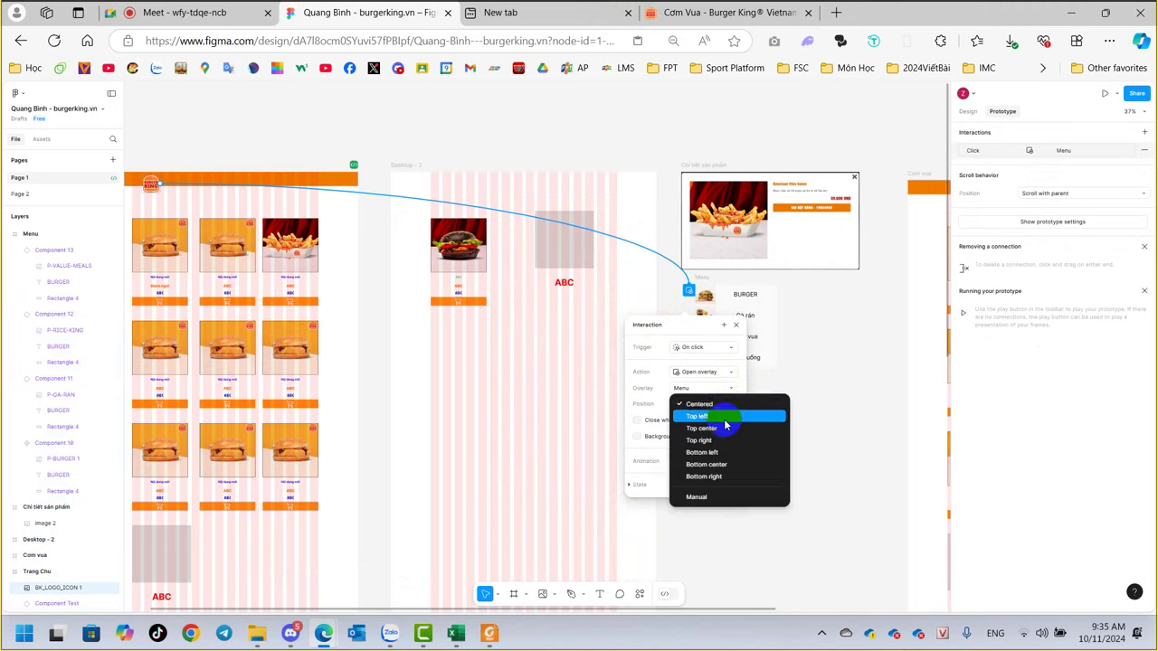
left_click(735, 474)
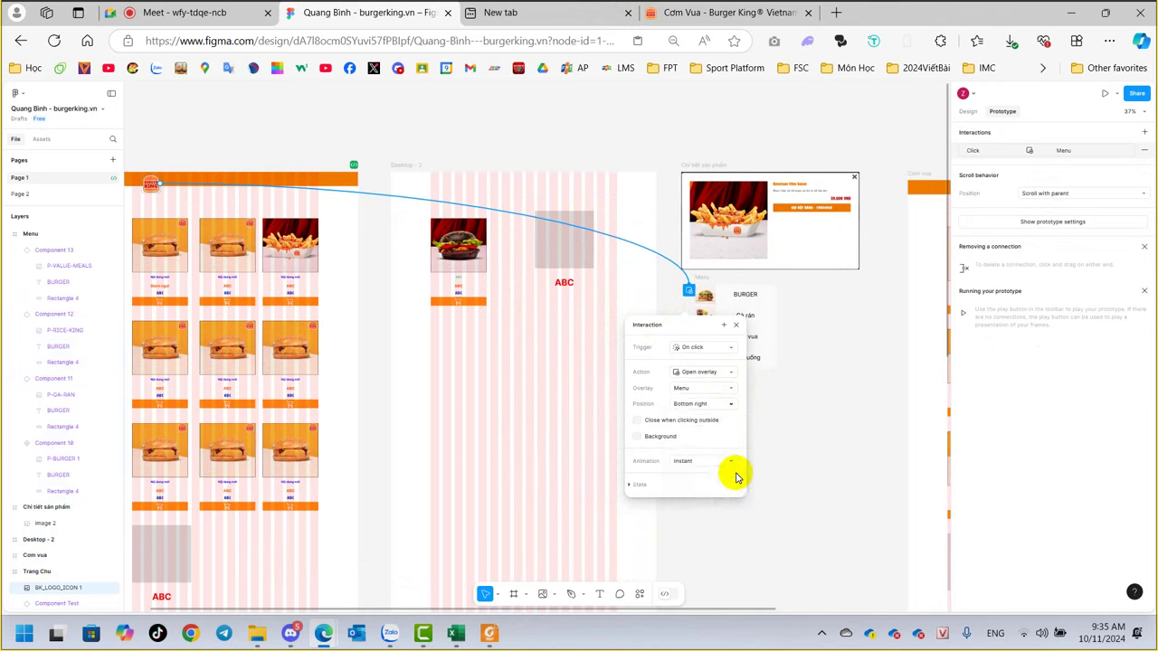
left_click(792, 465)
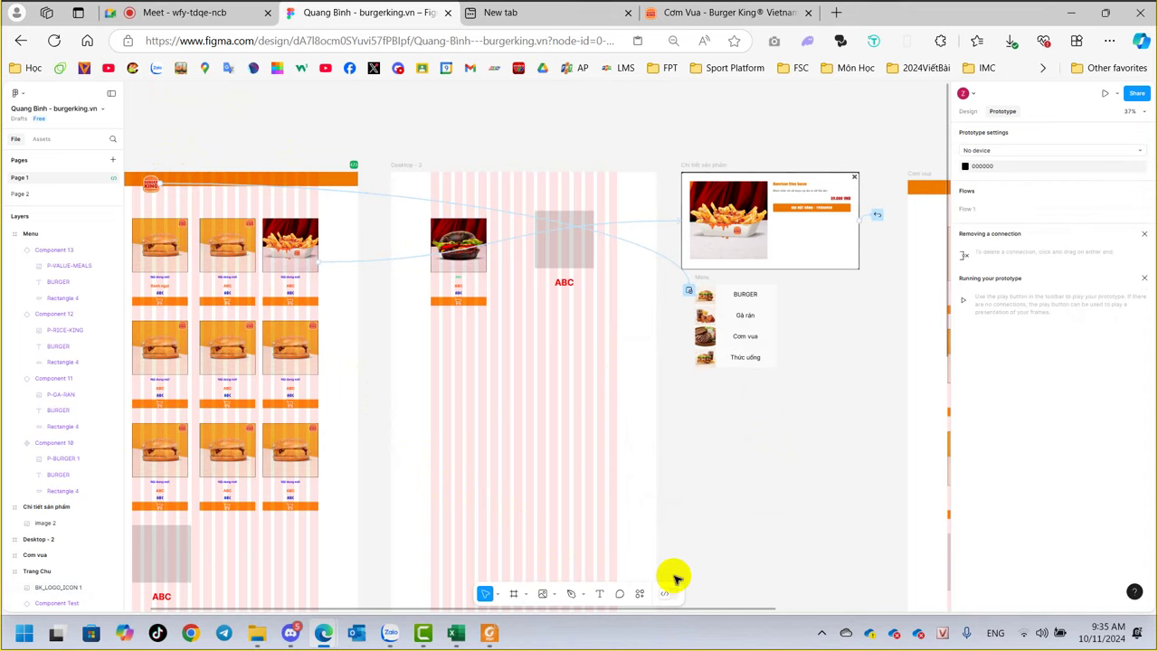
left_click_drag(338, 421, 400, 414)
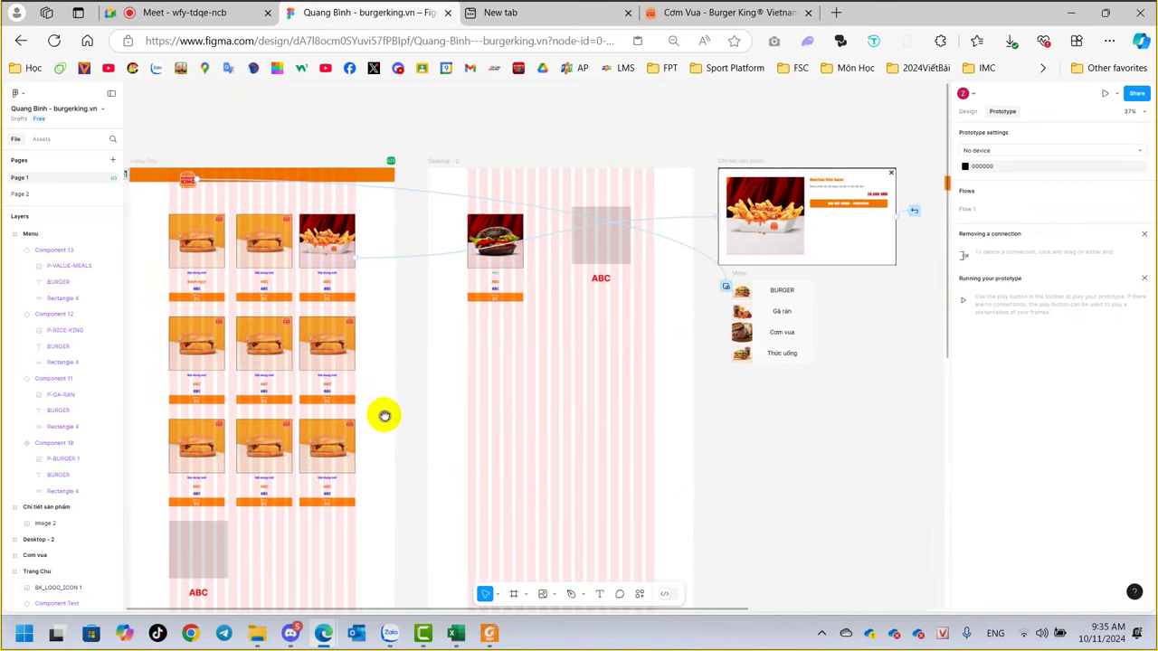
left_click(166, 158)
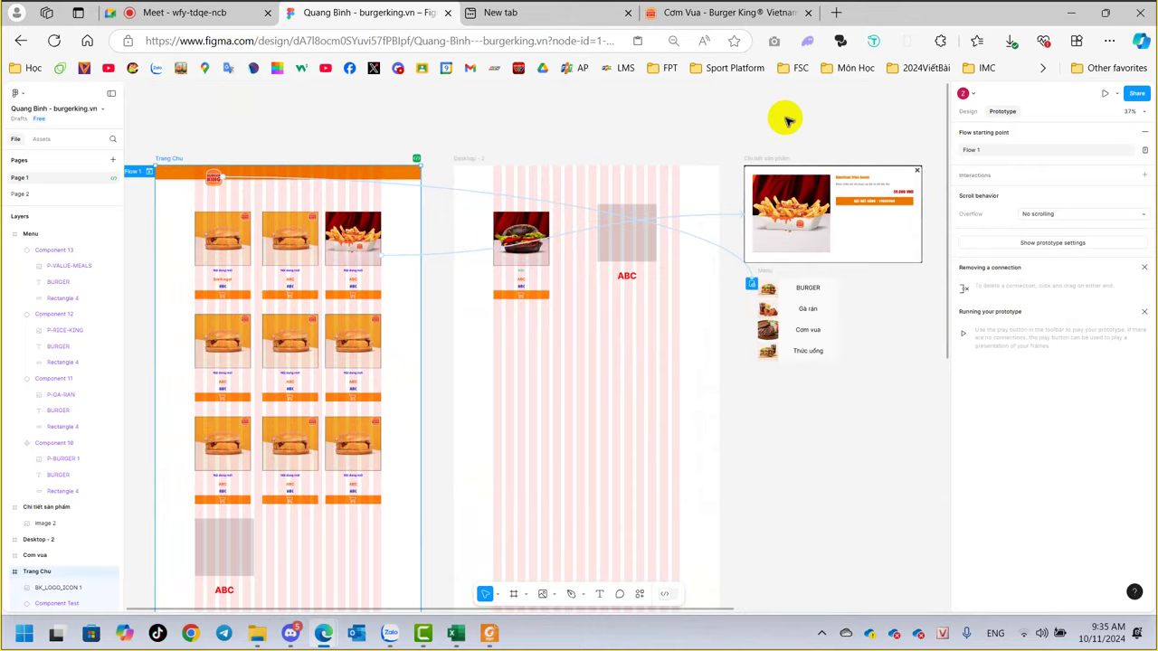
key("ctrl+alt+Return")
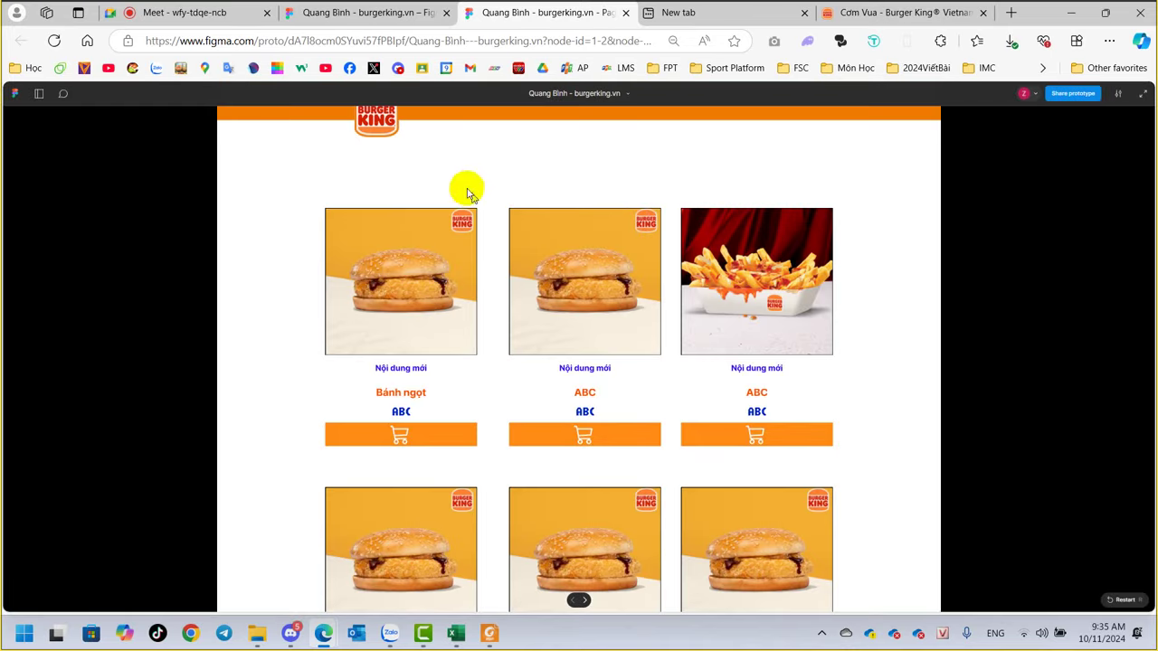
left_click(378, 133)
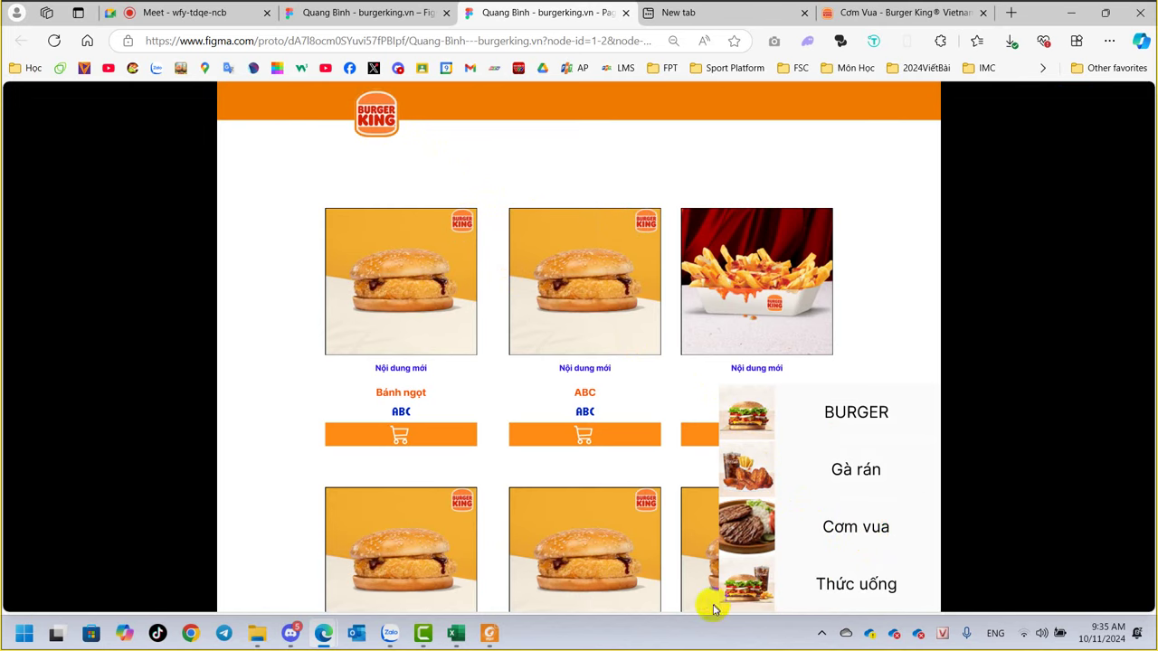
left_click(961, 488)
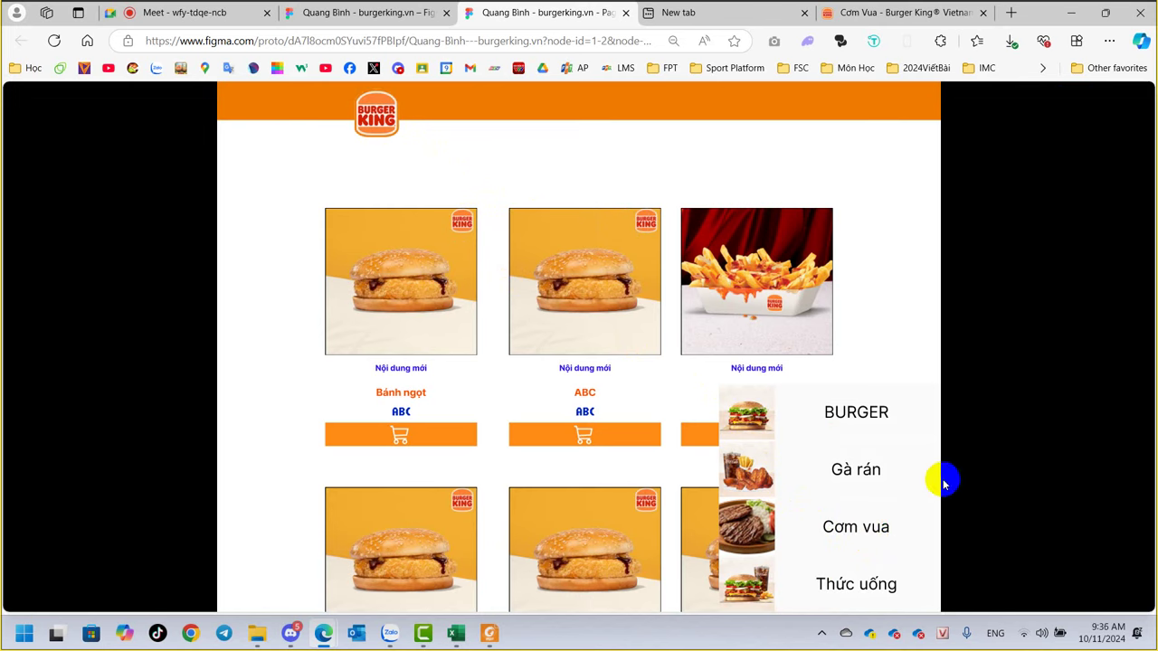
left_click(626, 14)
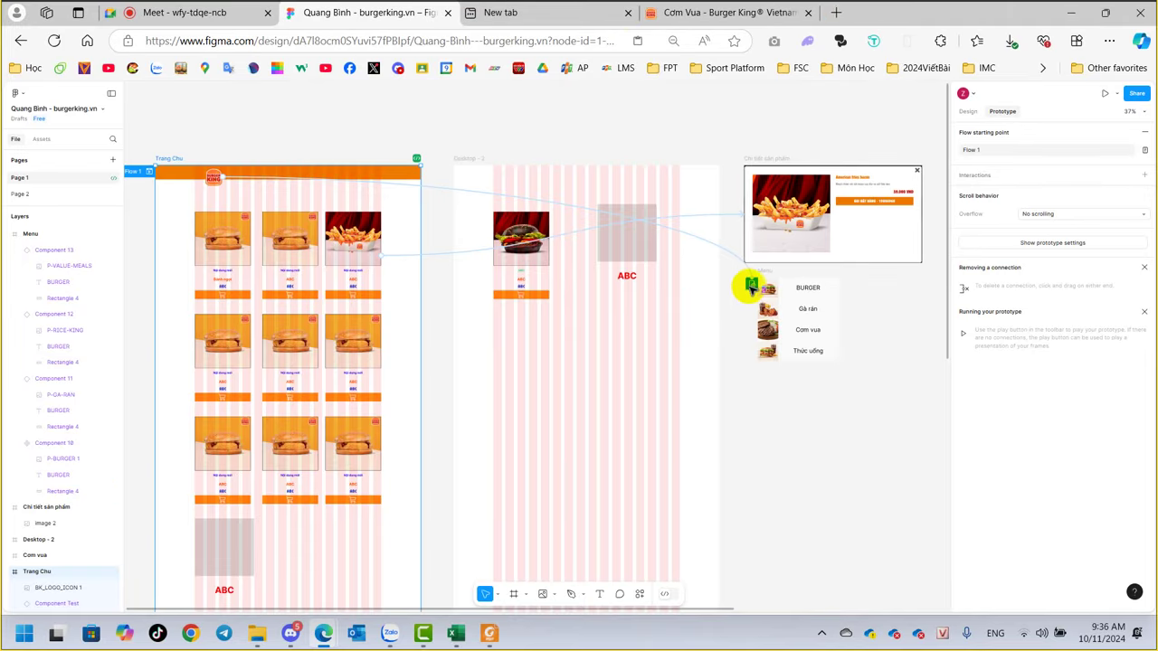
Set the logo's Menu overlay position to Manual.
left_click_drag(213, 177, 750, 284)
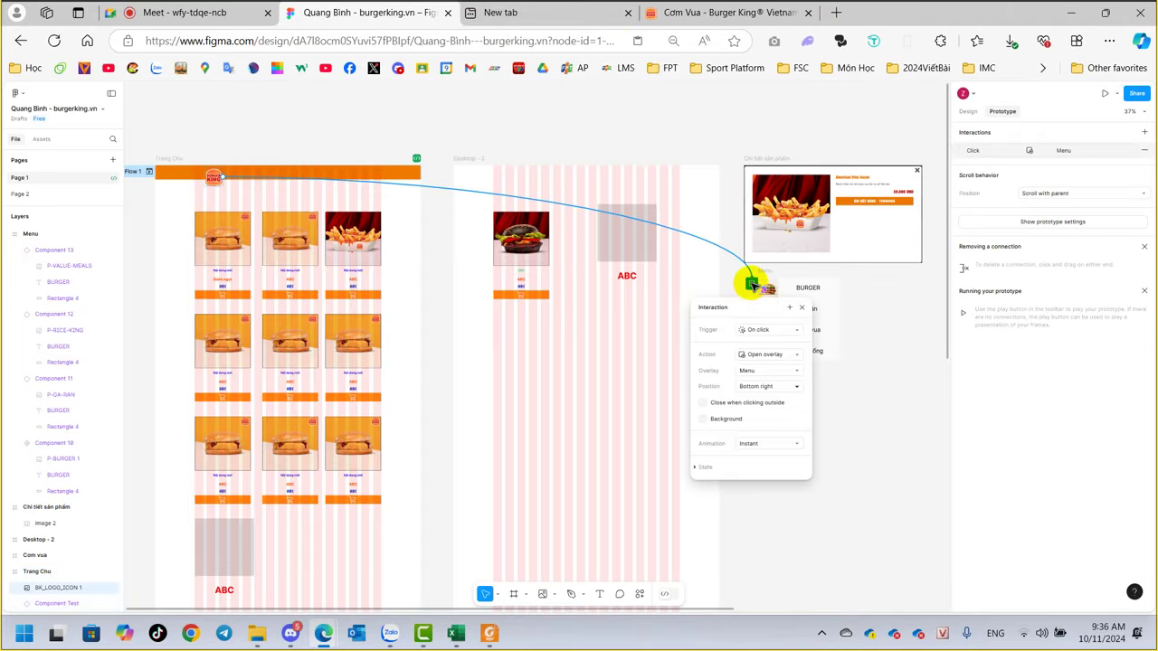
left_click(786, 389)
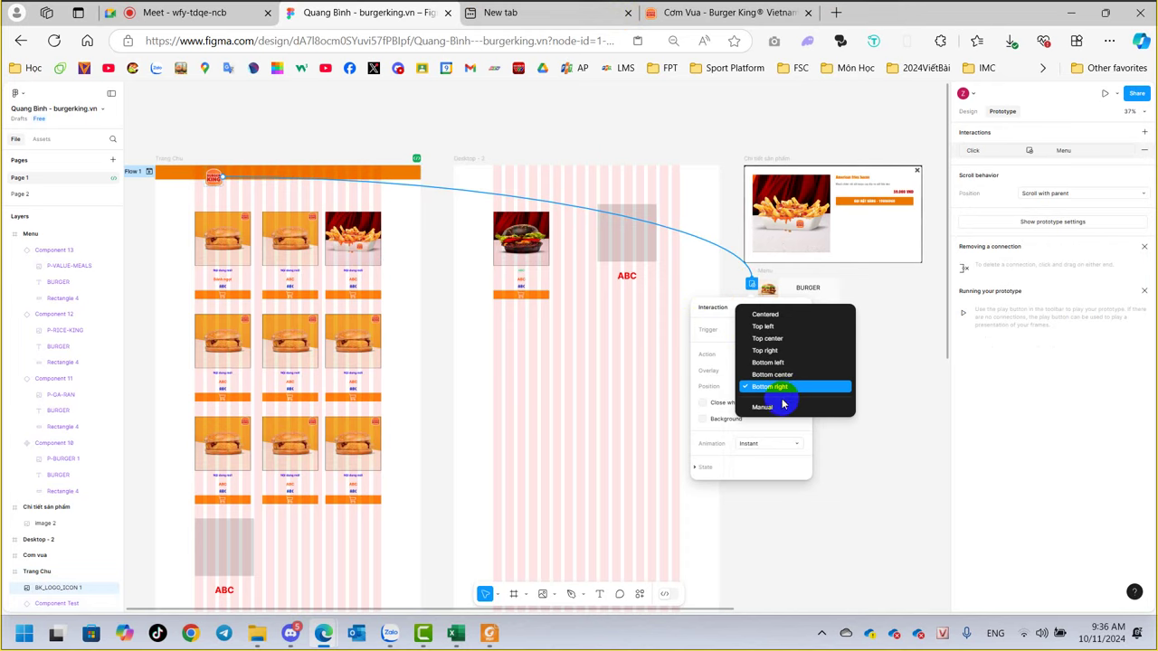
left_click(765, 407)
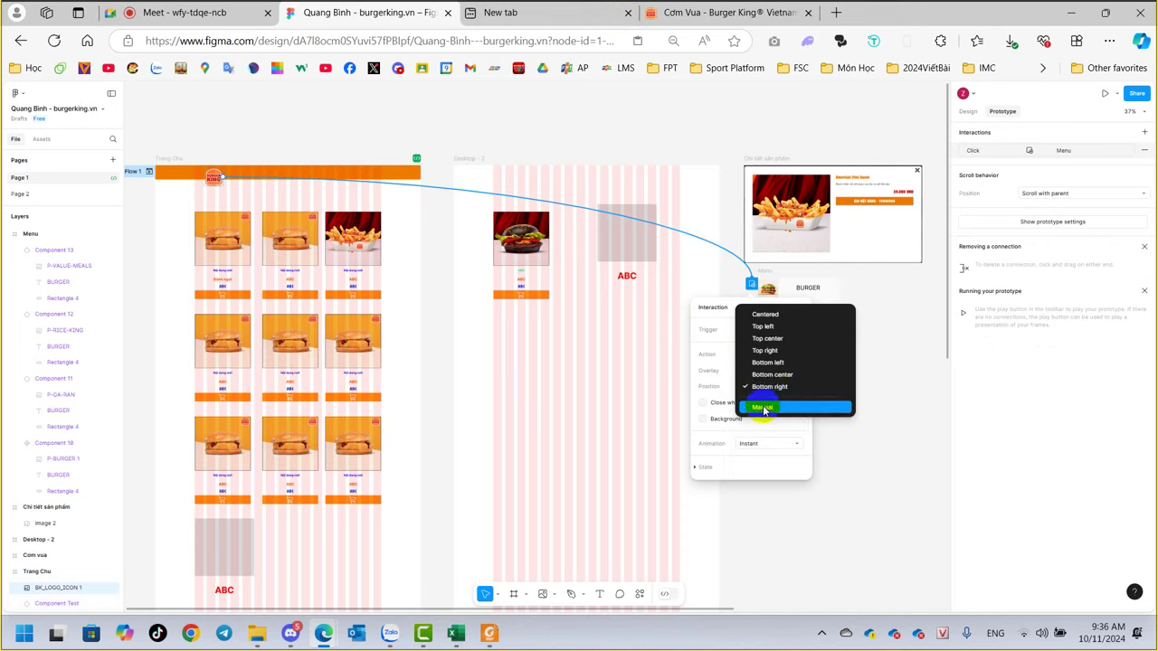
left_click(765, 408)
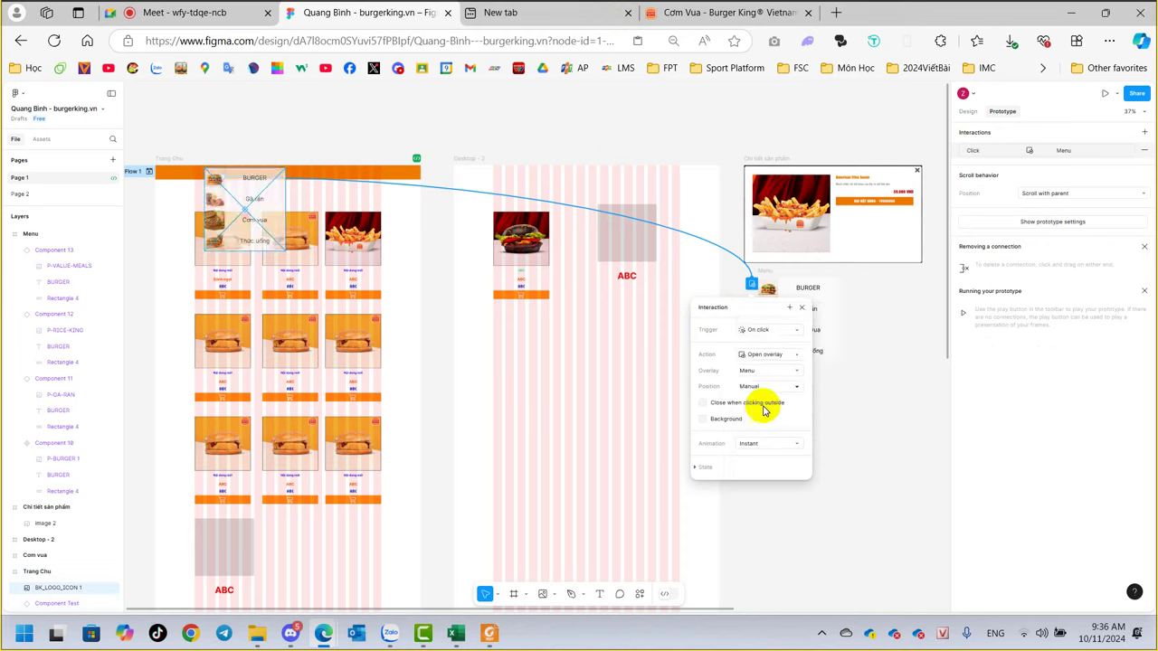
Place the Menu overlay preview just below and right of the logo, then clear the selection.
scroll(218, 170, "up", 2)
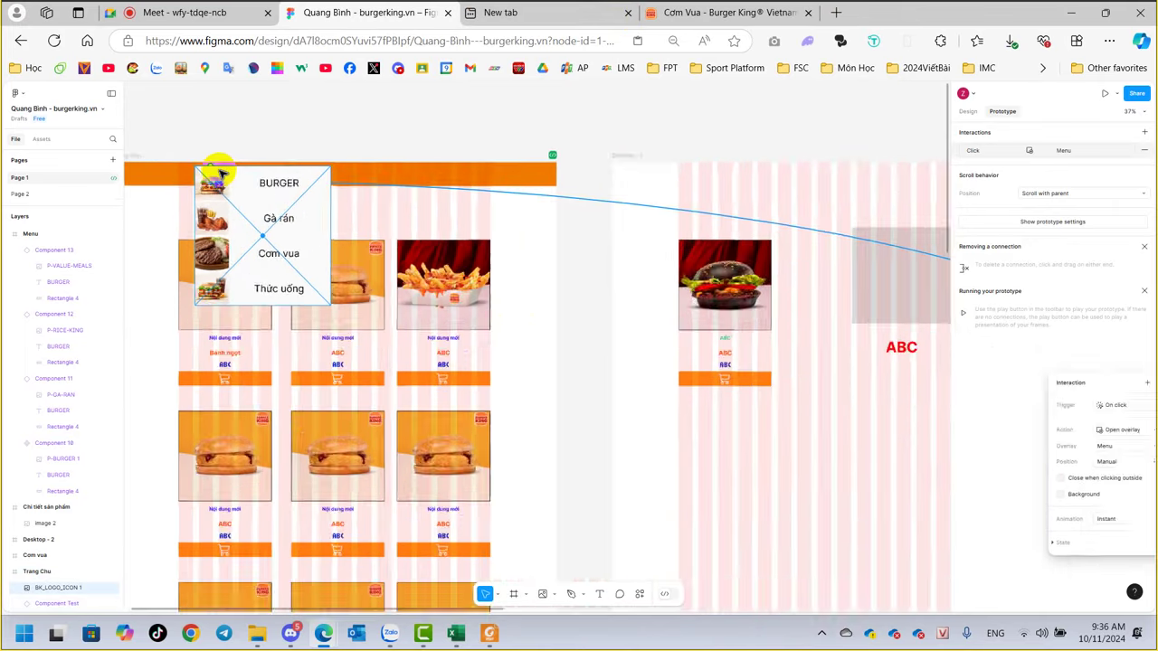
scroll(217, 173, "up", 3)
scroll(217, 173, "up", 3)
scroll(232, 237, "down", 3)
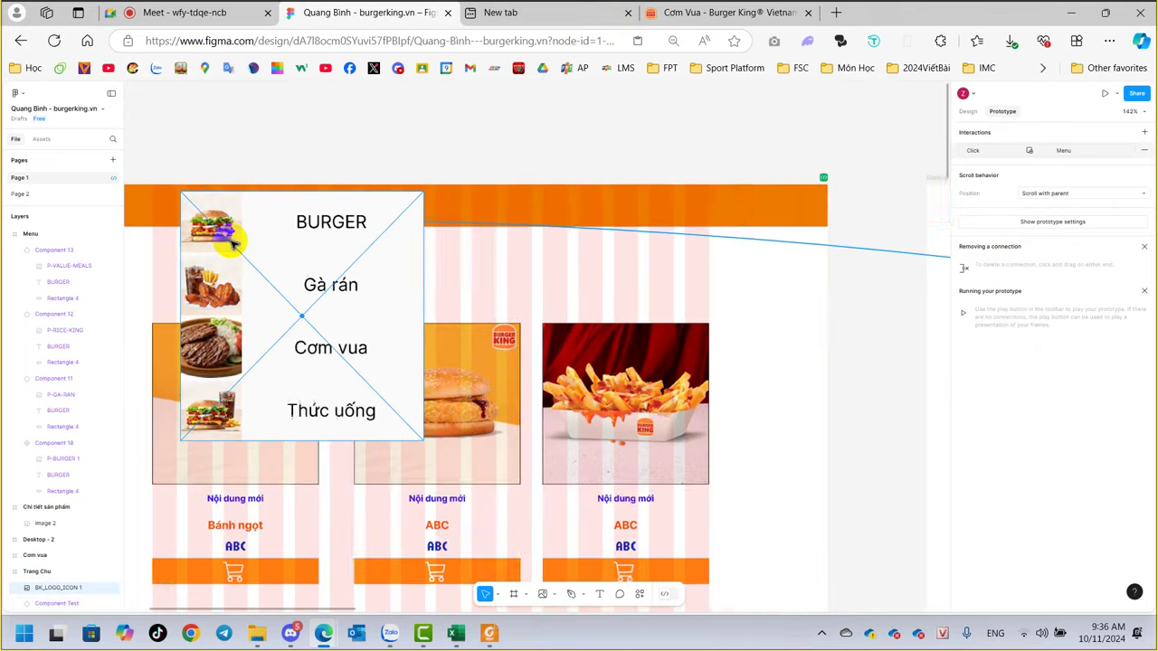
mouse_move(233, 224)
left_mouse_down()
mouse_move(273, 280)
mouse_move(274, 252)
left_mouse_up()
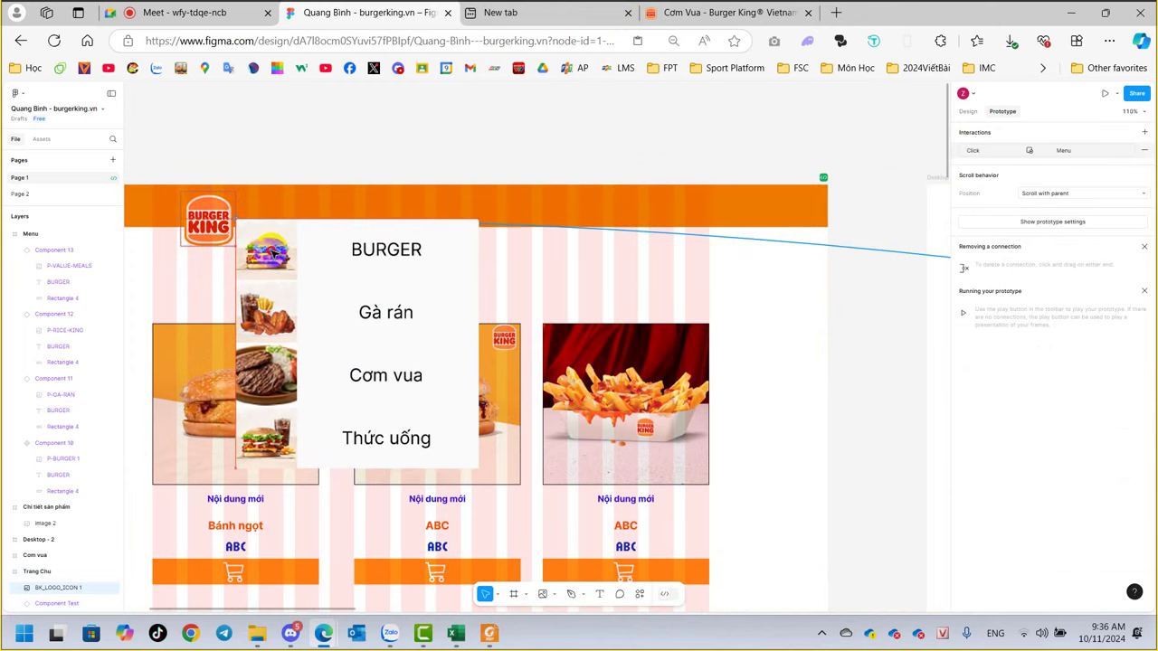
left_click(660, 243)
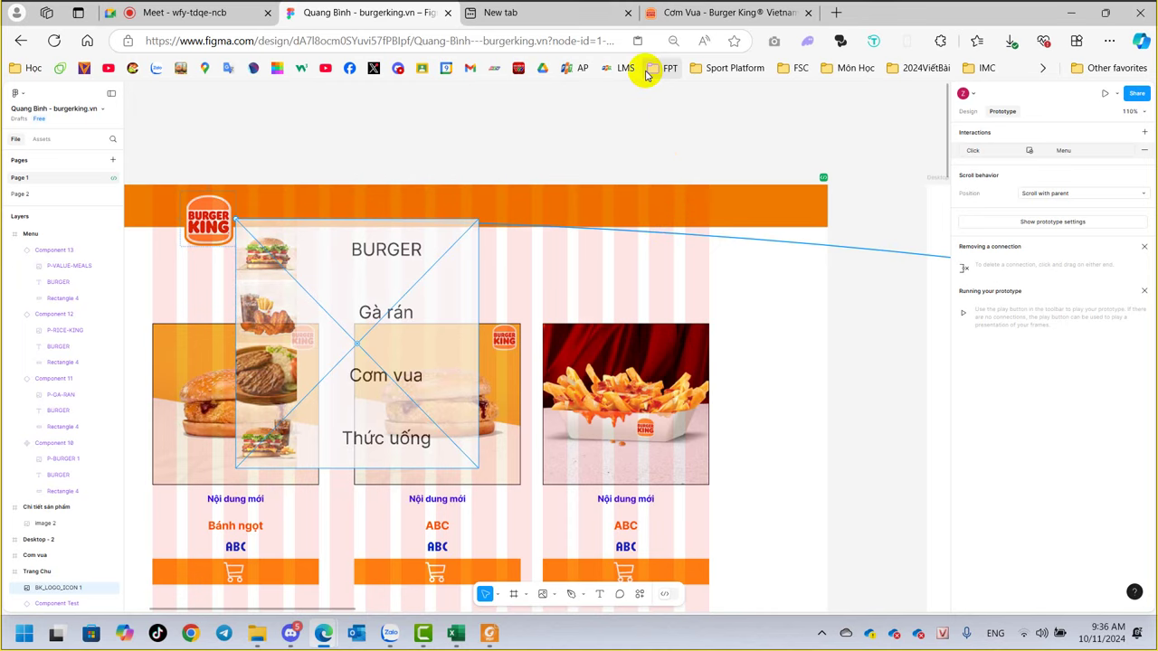
left_click(642, 127)
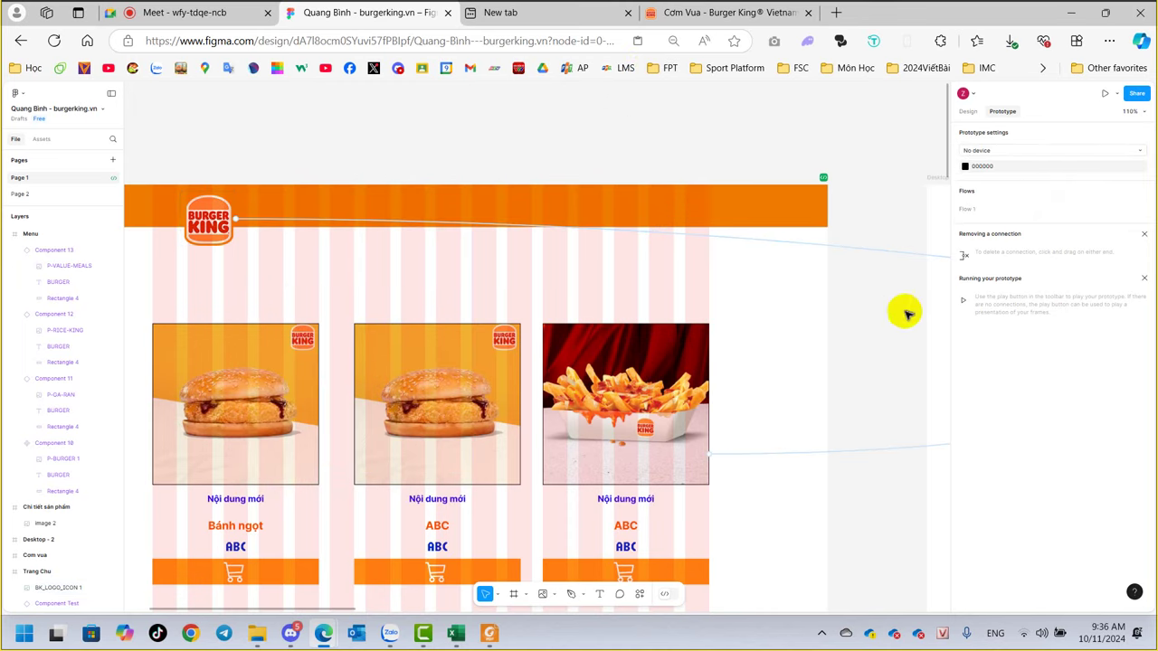
Turn on 'Close when clicking outside' for the logo's Menu overlay interaction.
scroll(745, 353, "down", 5)
mouse_move(843, 429)
left_mouse_down()
mouse_move(542, 280)
mouse_move(407, 246)
left_mouse_up()
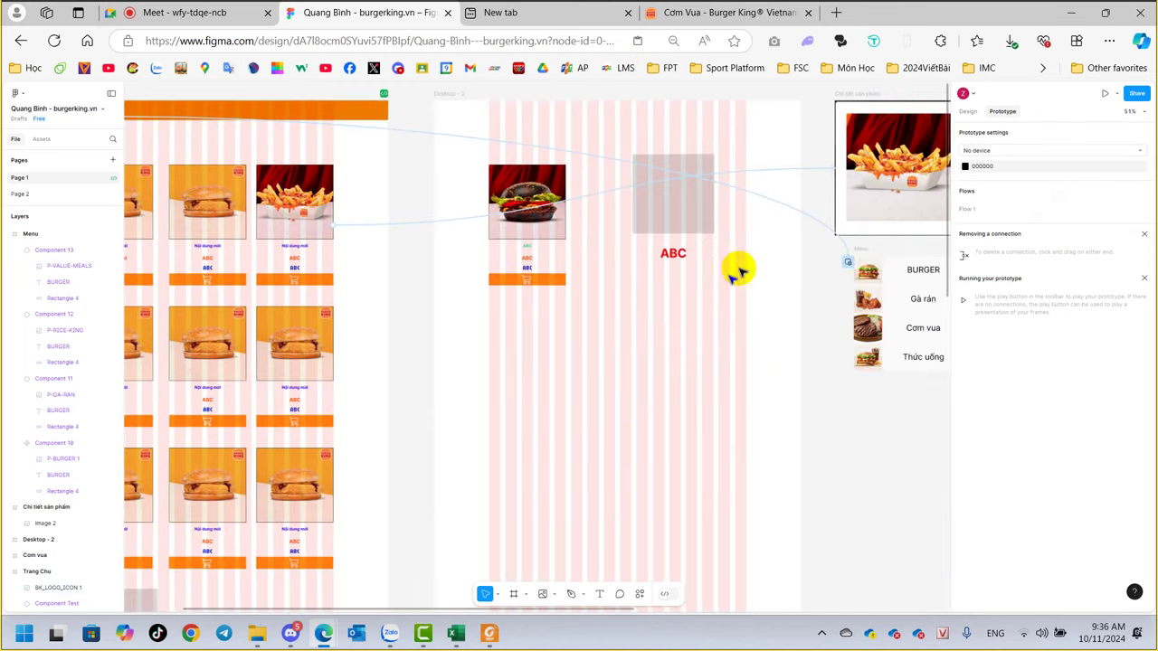
left_click(848, 264)
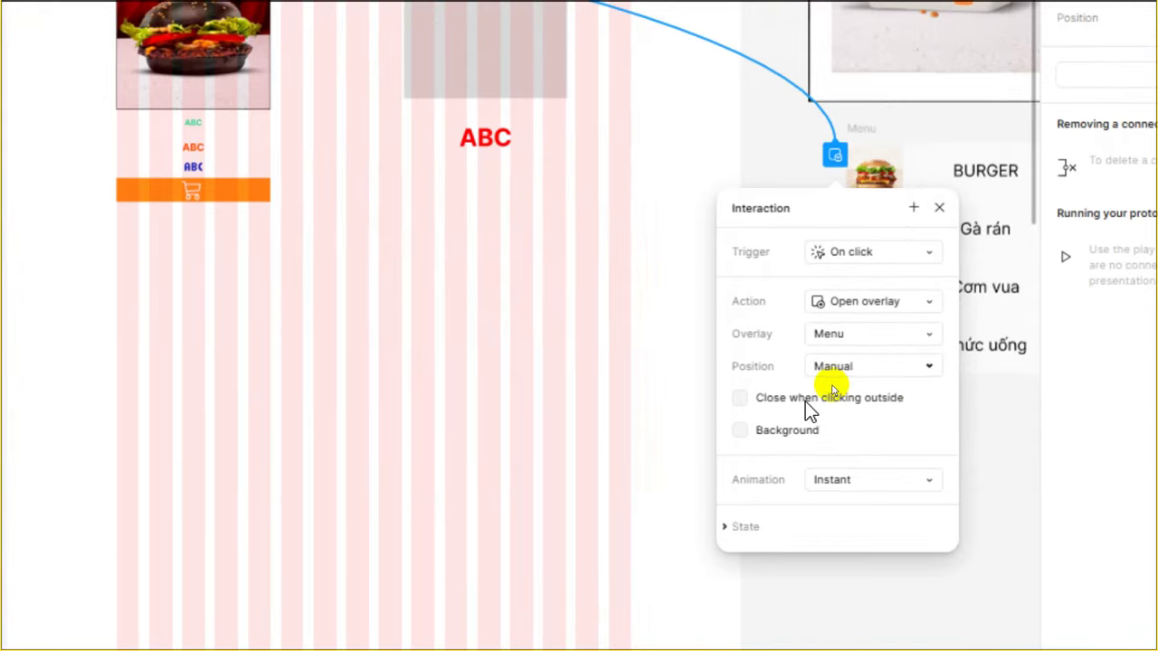
left_click(744, 399)
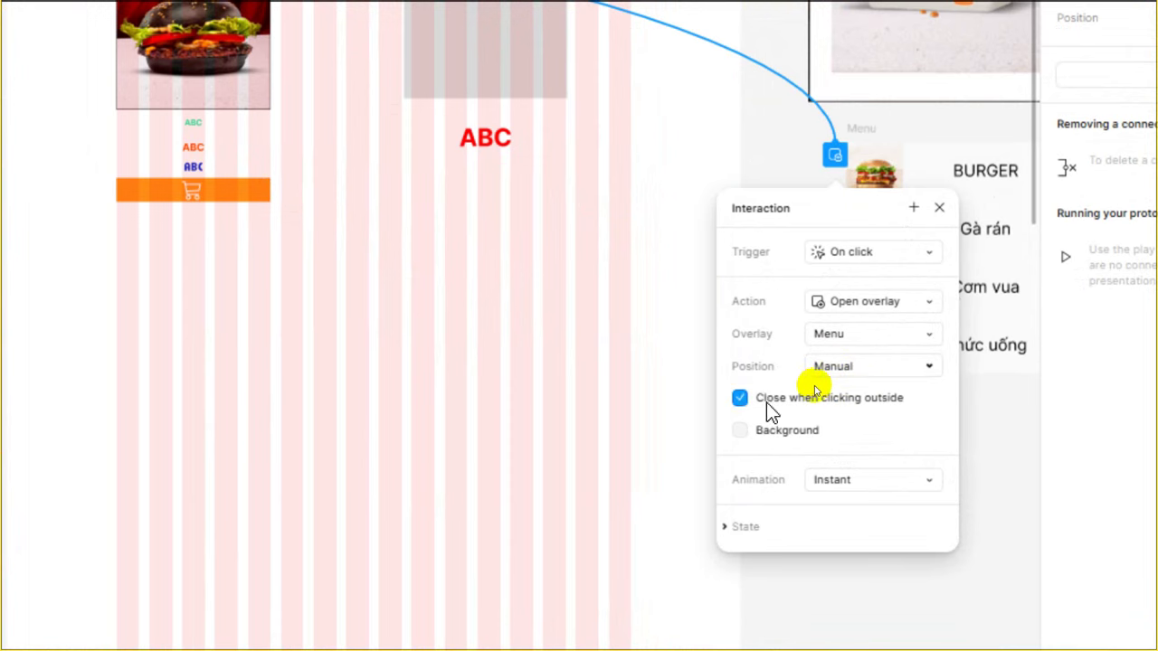
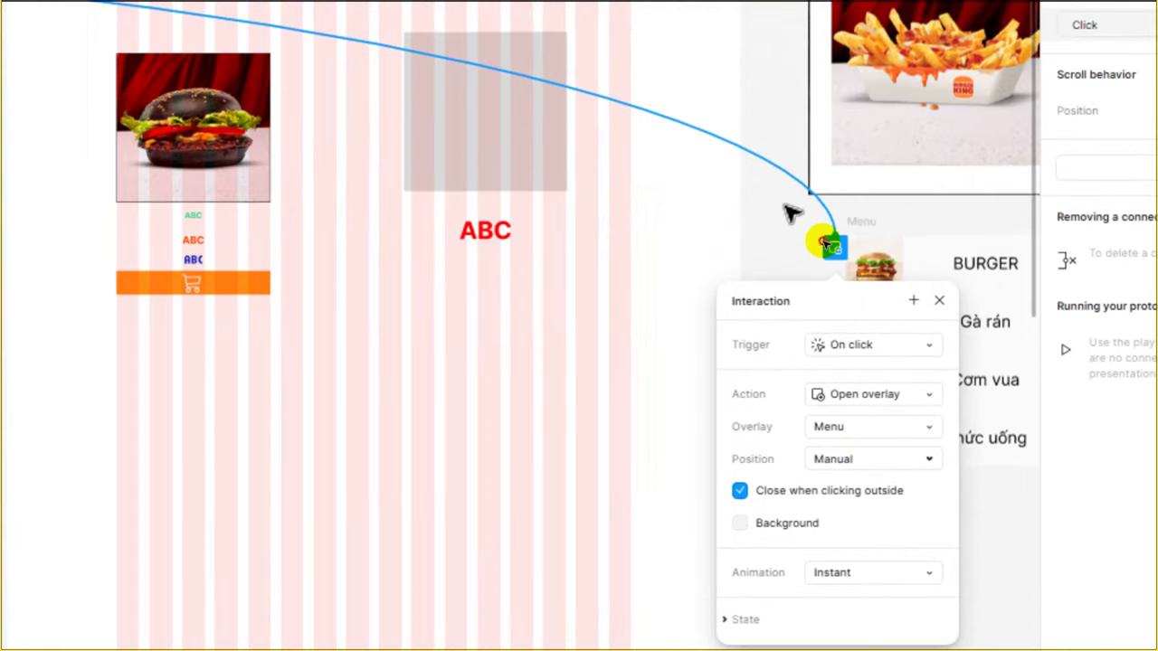
Close the overlay interaction settings and present the prototype from the Trang Chu frame.
left_click(822, 240)
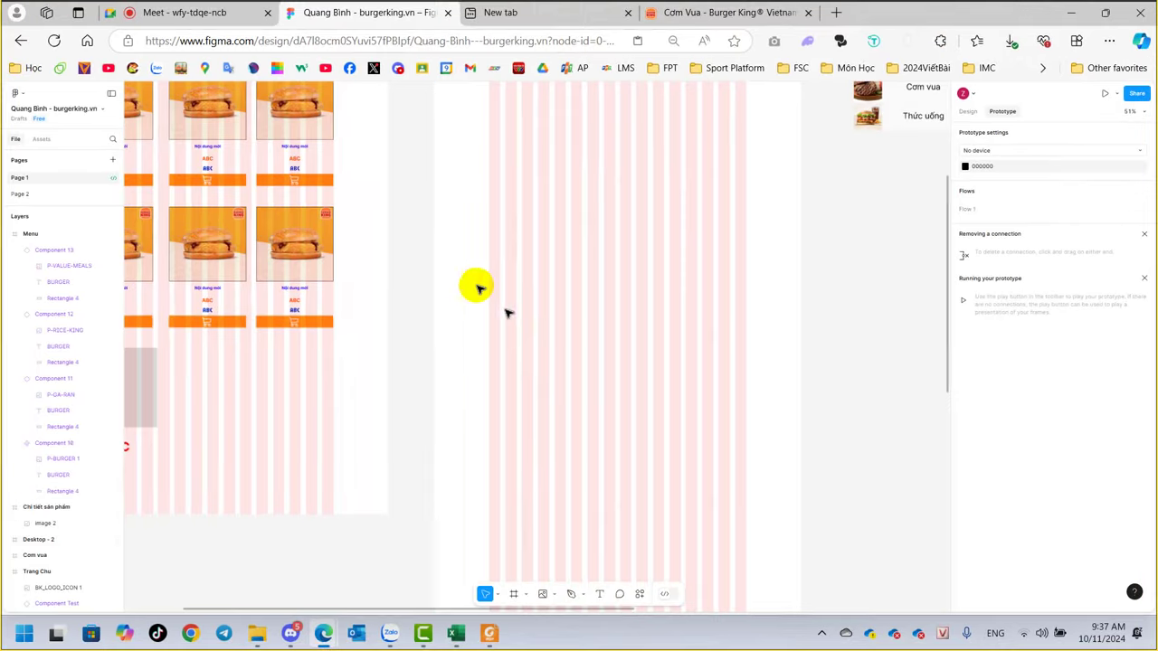
left_click_drag(452, 302, 452, 399)
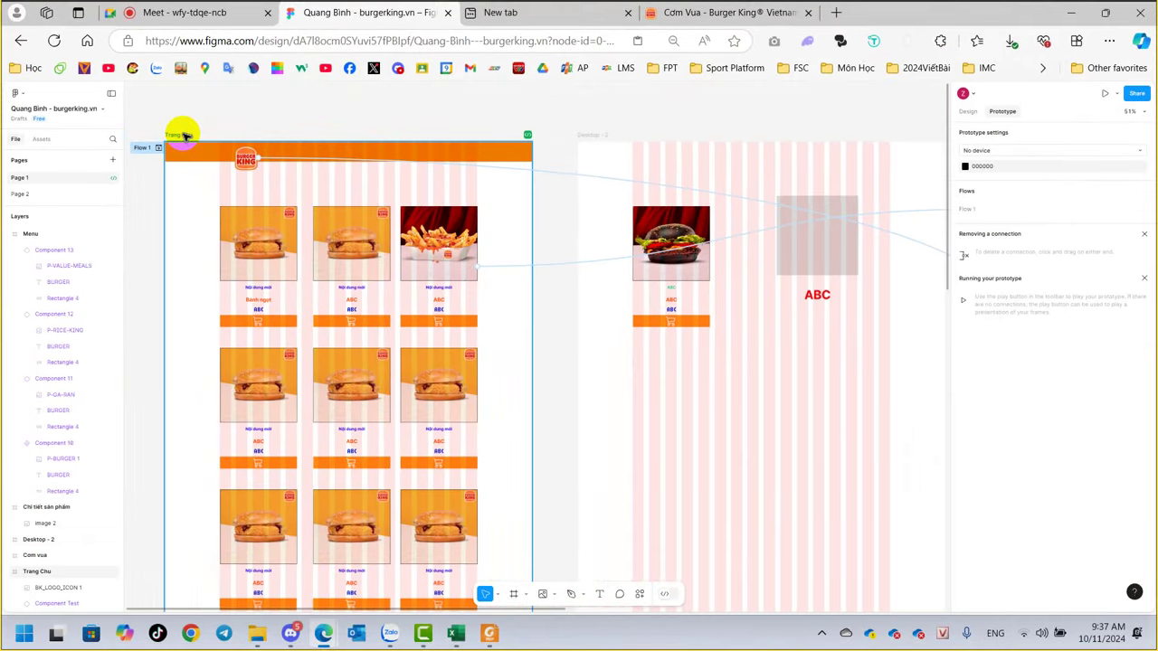
left_click(181, 135)
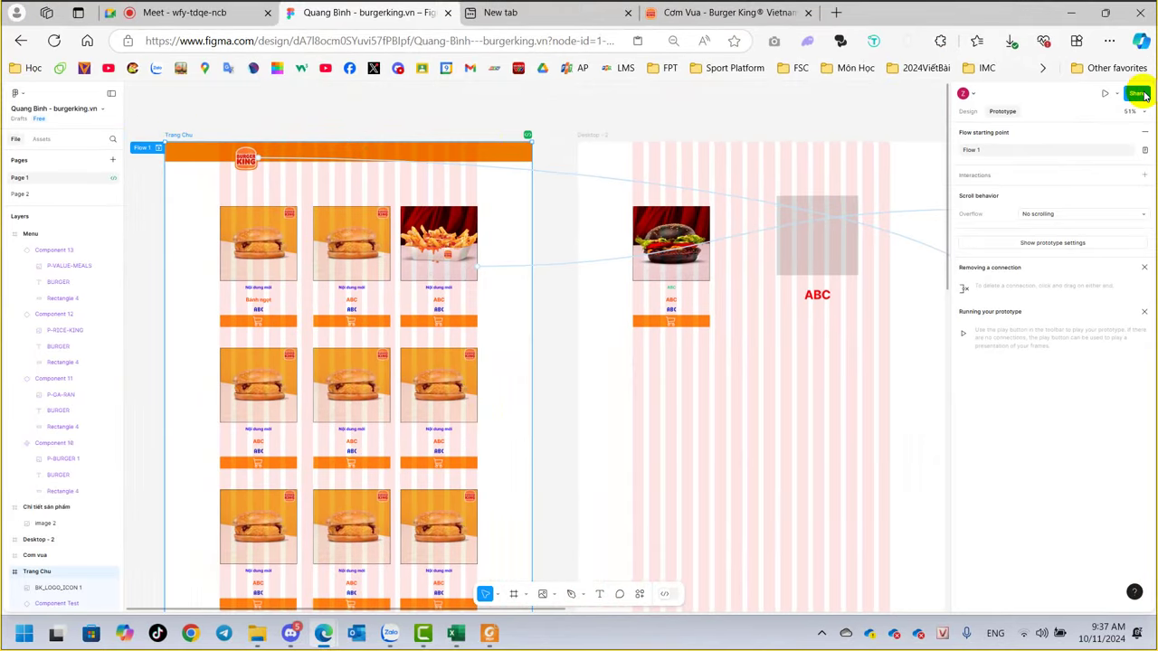
left_click(1105, 95)
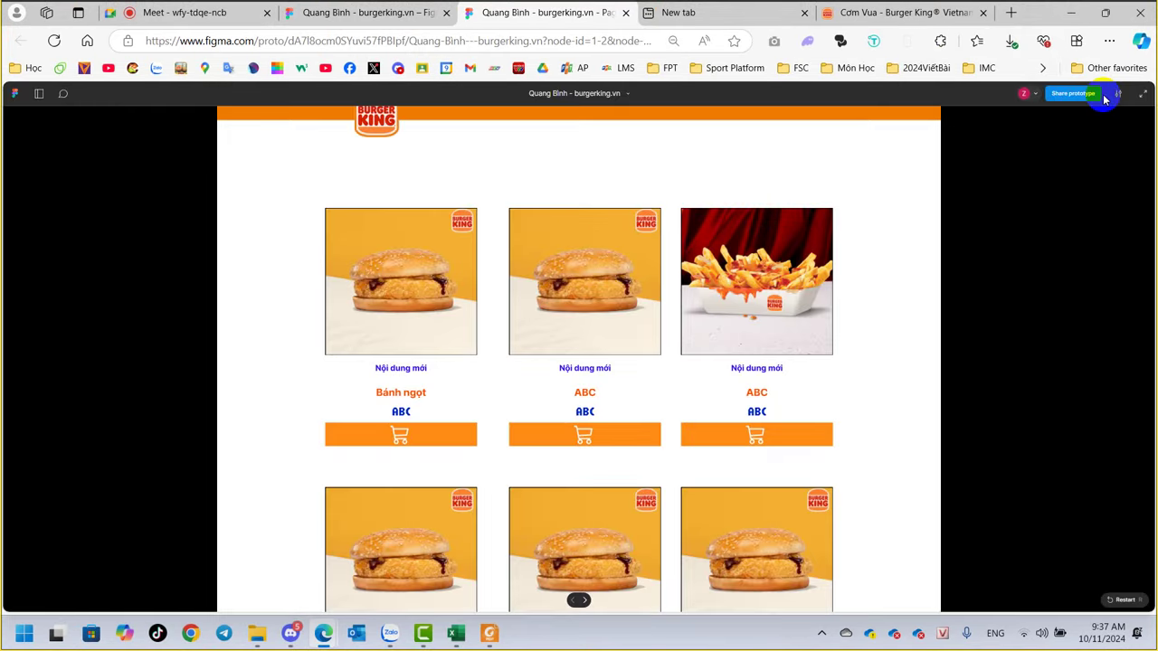
In the preview, open the Menu overlay from the logo, try Cơm vua, then dismiss and exit.
left_click(381, 122)
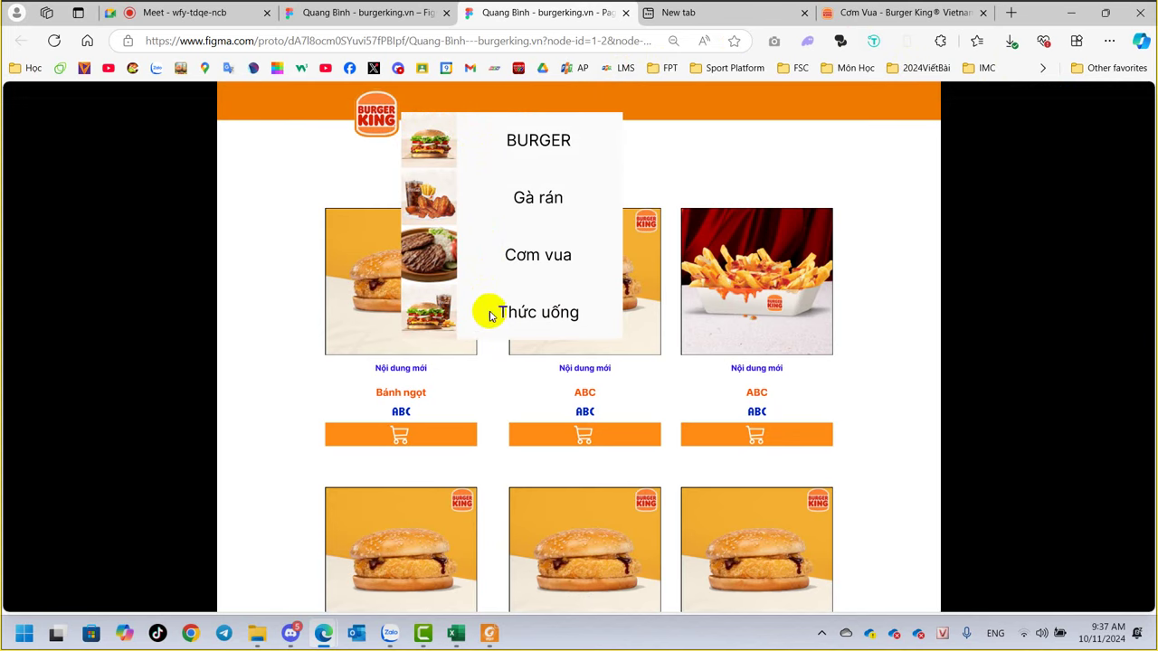
left_click(452, 258)
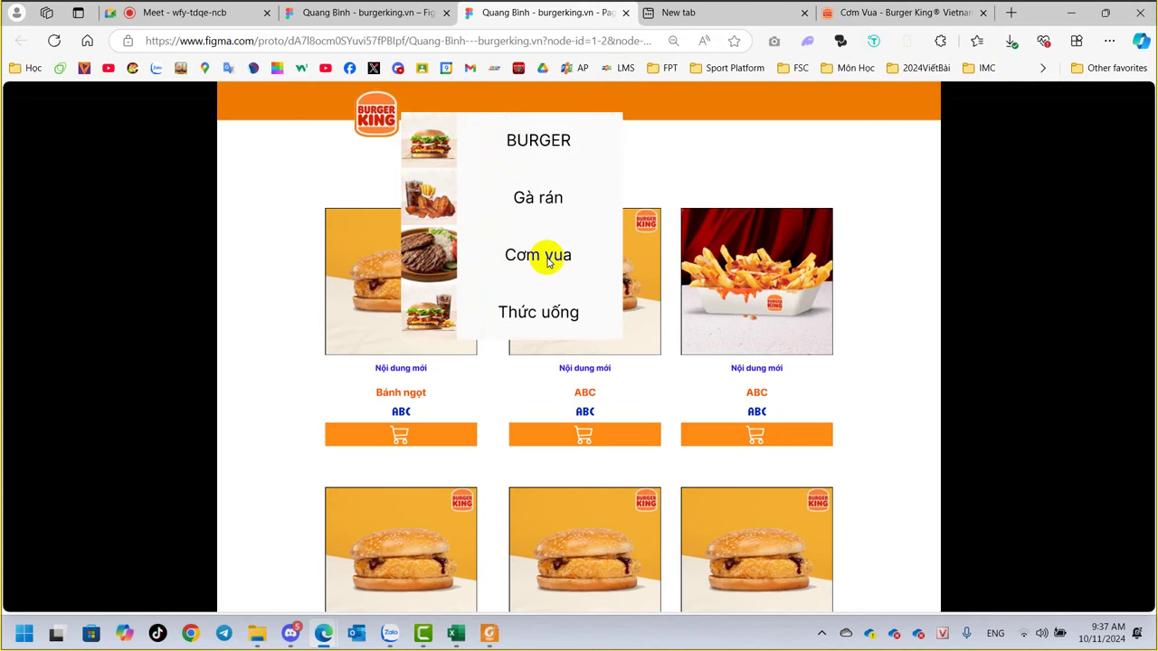
left_click(823, 167)
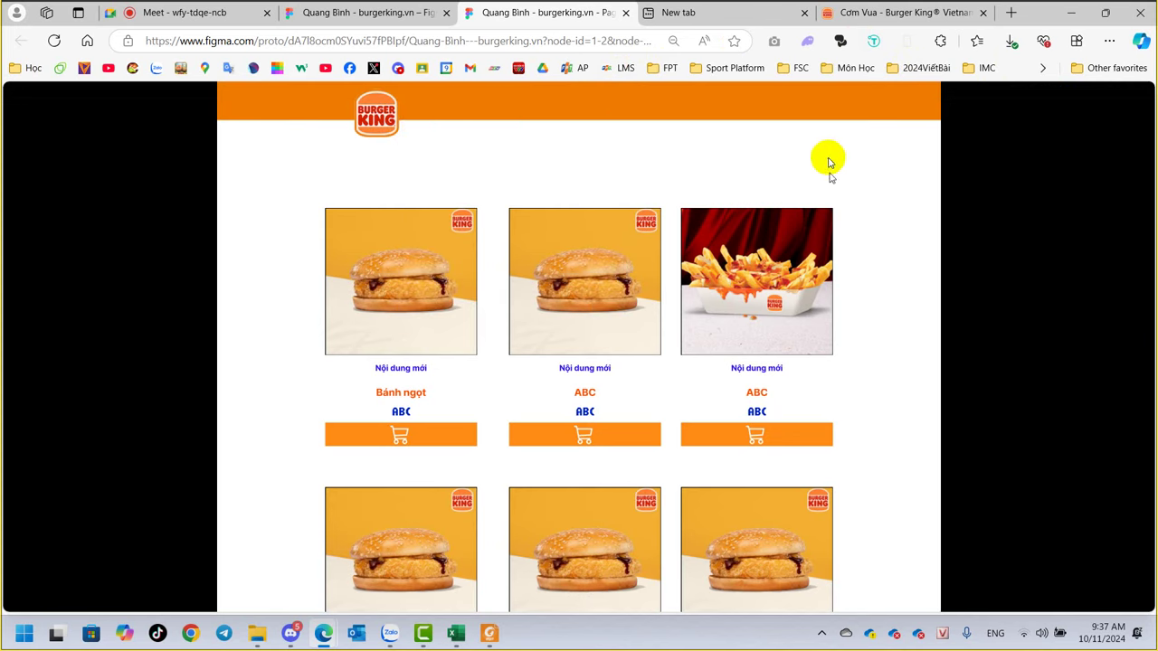
left_click(626, 13)
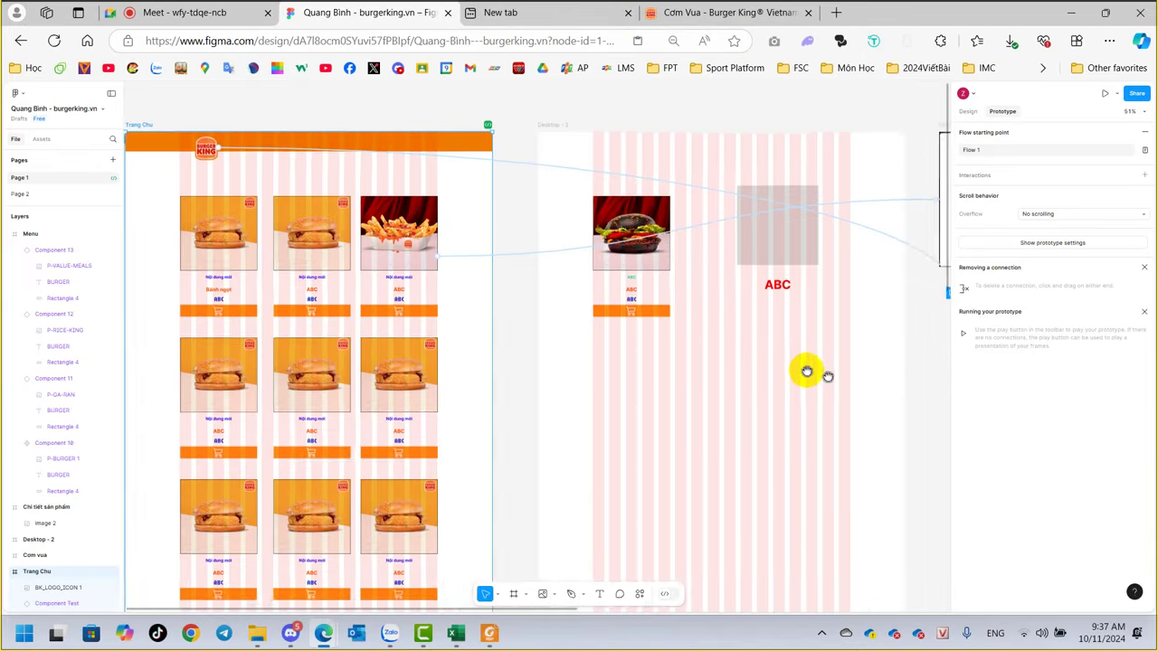
Give the Cơm vua menu row an On click → Navigate to Cơm vua interaction.
left_click_drag(861, 386, 533, 310)
left_click(612, 309)
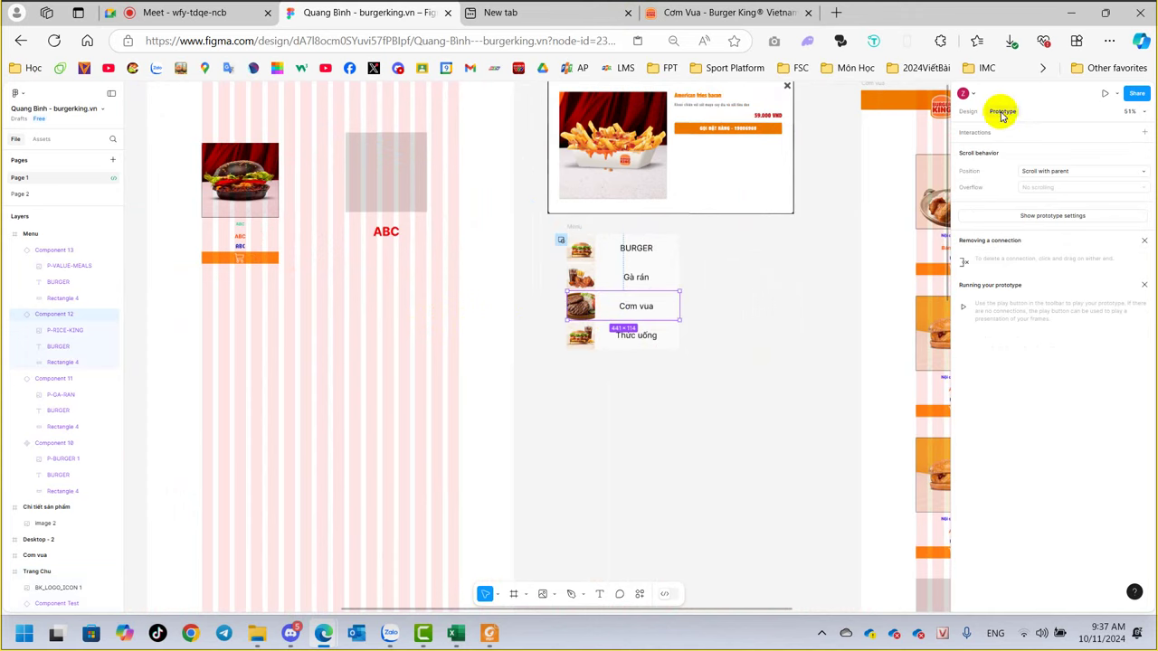
left_click(983, 134)
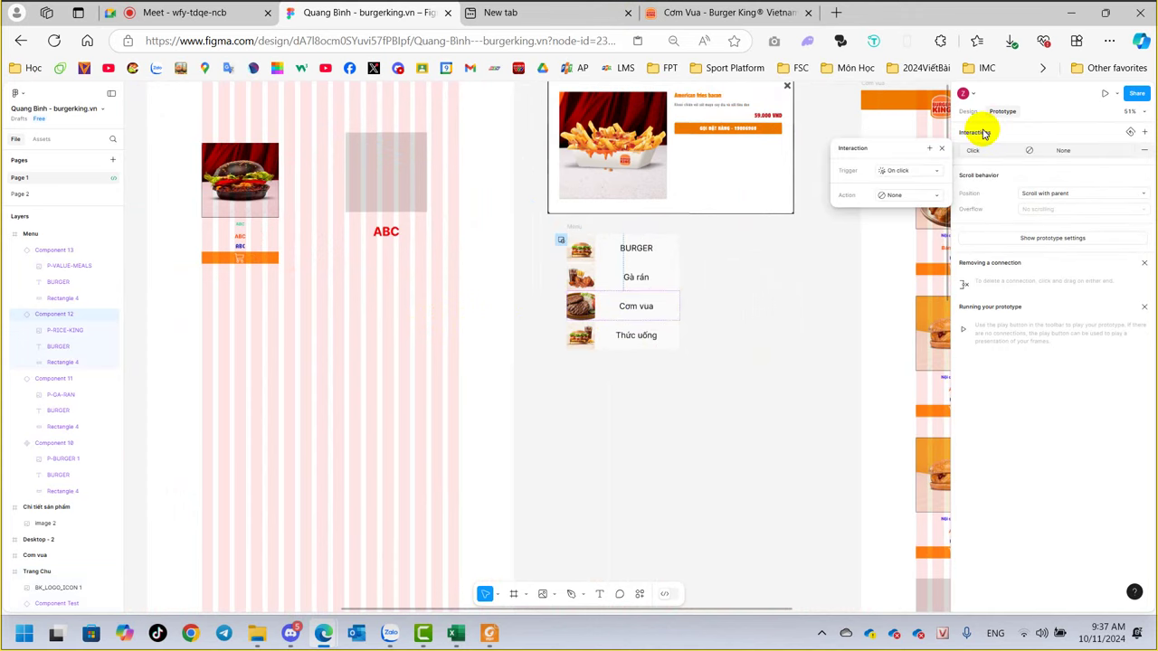
left_click(900, 195)
left_click(899, 218)
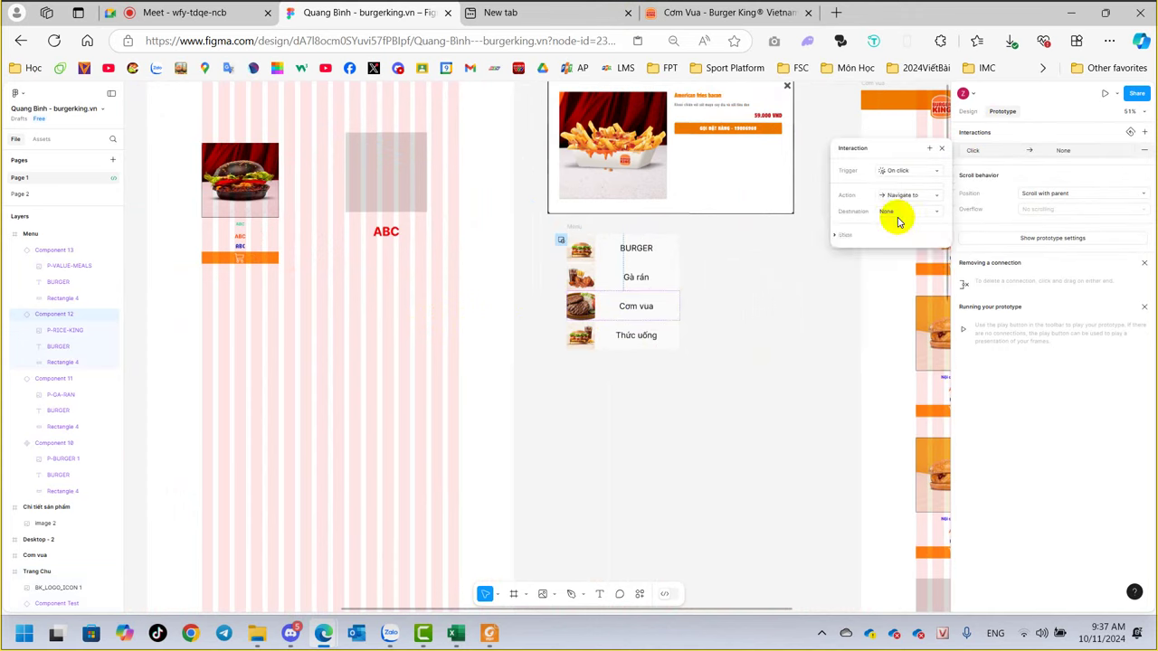
left_click(895, 216)
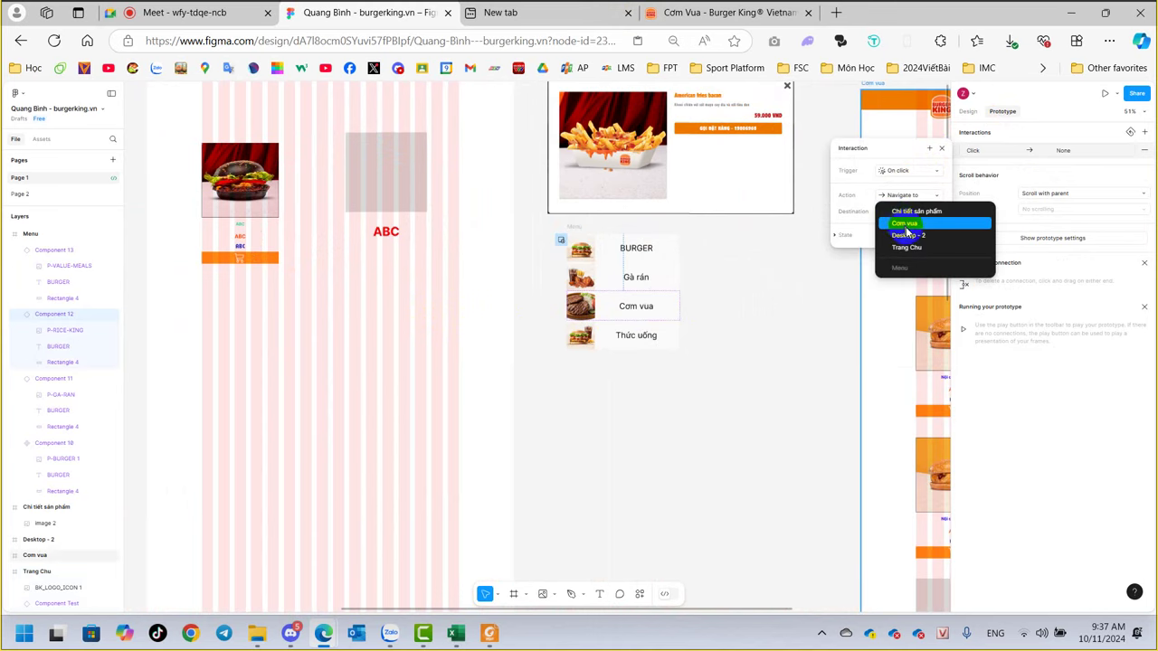
left_click(909, 222)
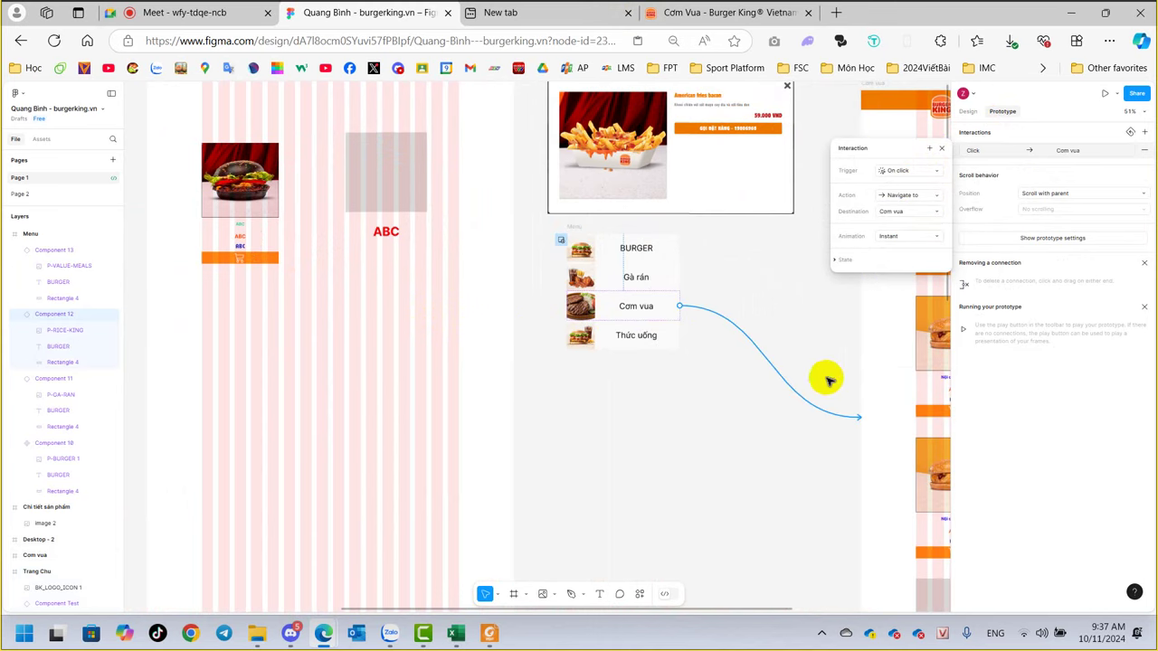
scroll(804, 426, "down", 5, "ctrl")
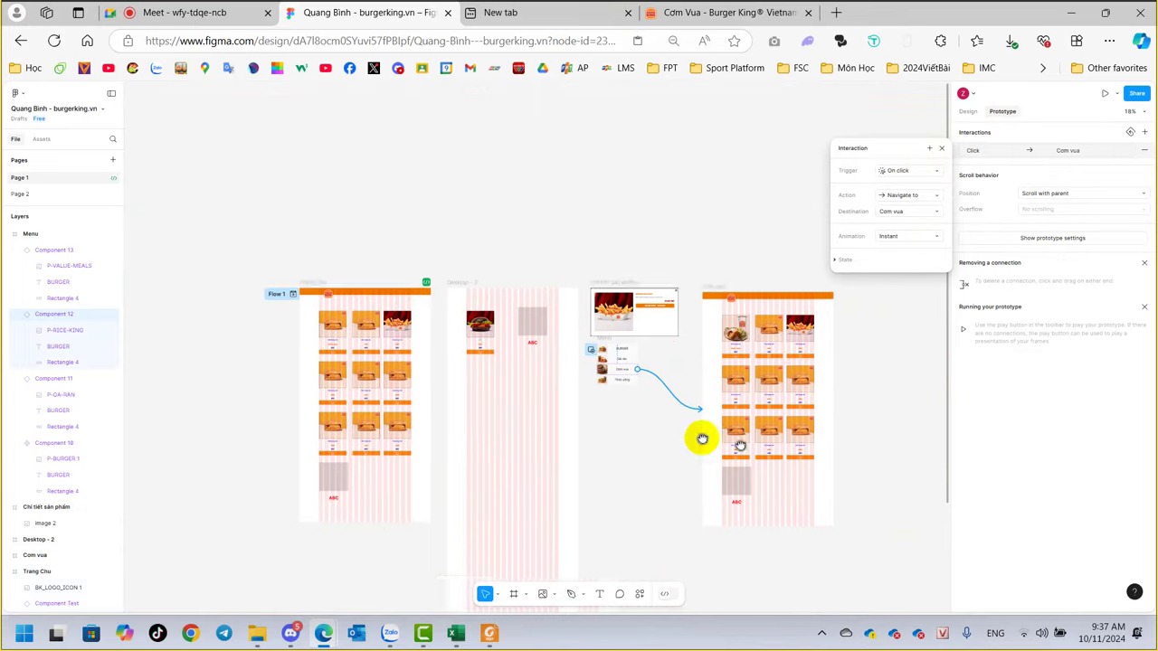
left_click_drag(868, 461, 574, 388)
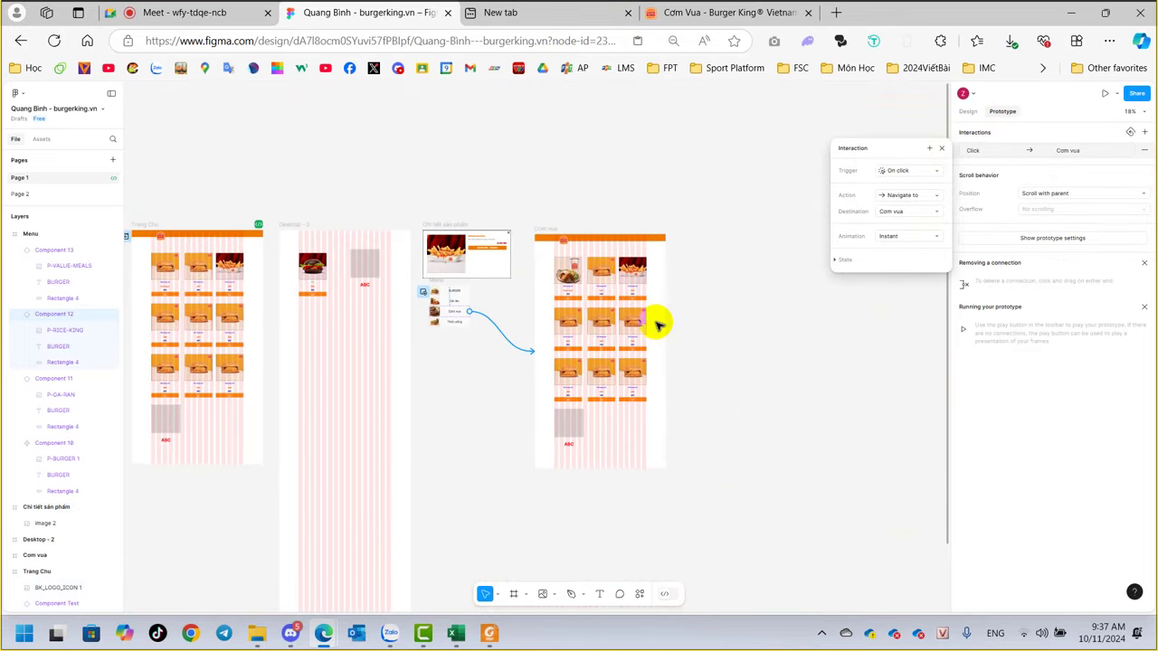
Add an On click → Back interaction to the Cơm vua frame, then reselect Trang Chu.
key("Escape")
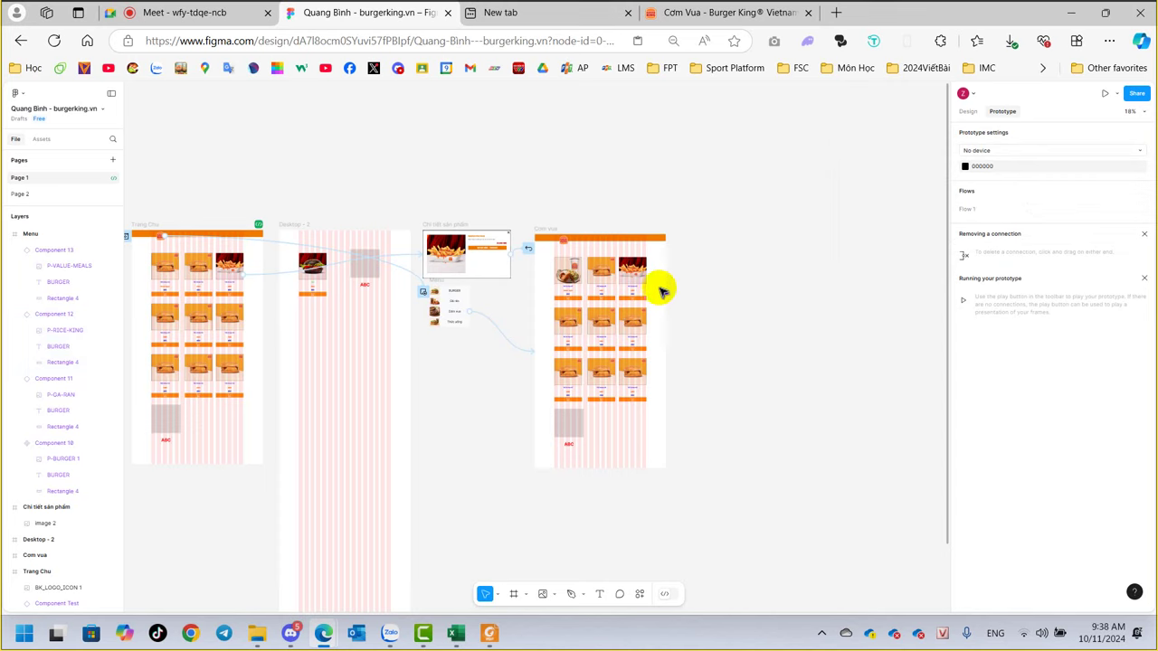
left_click(552, 226)
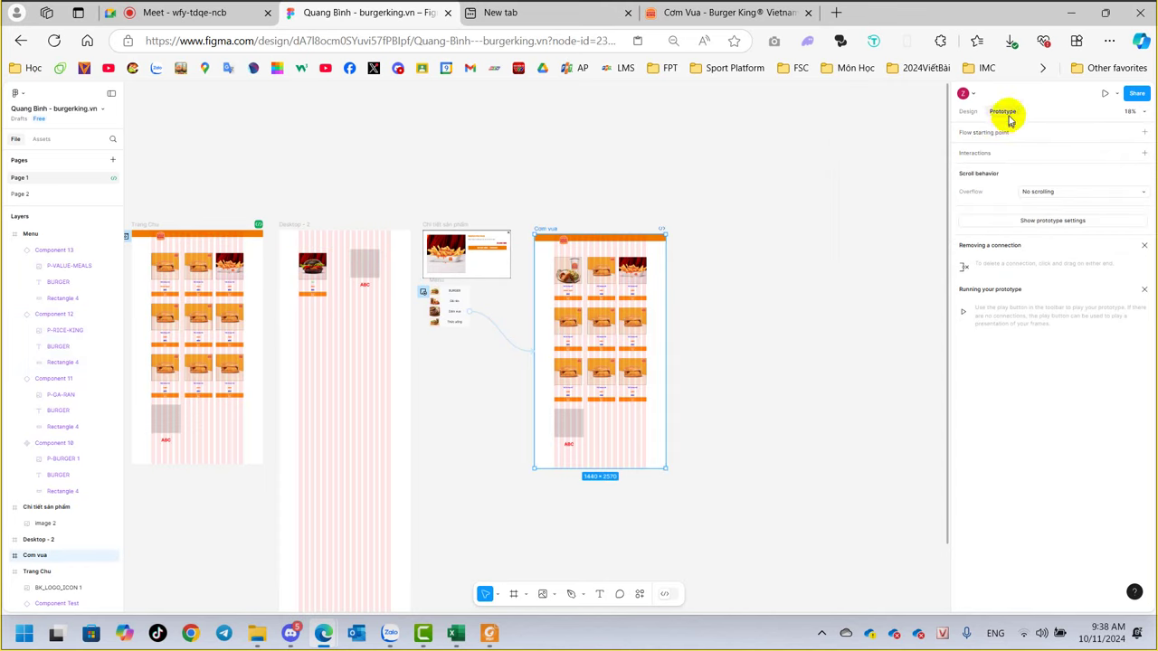
left_click(984, 154)
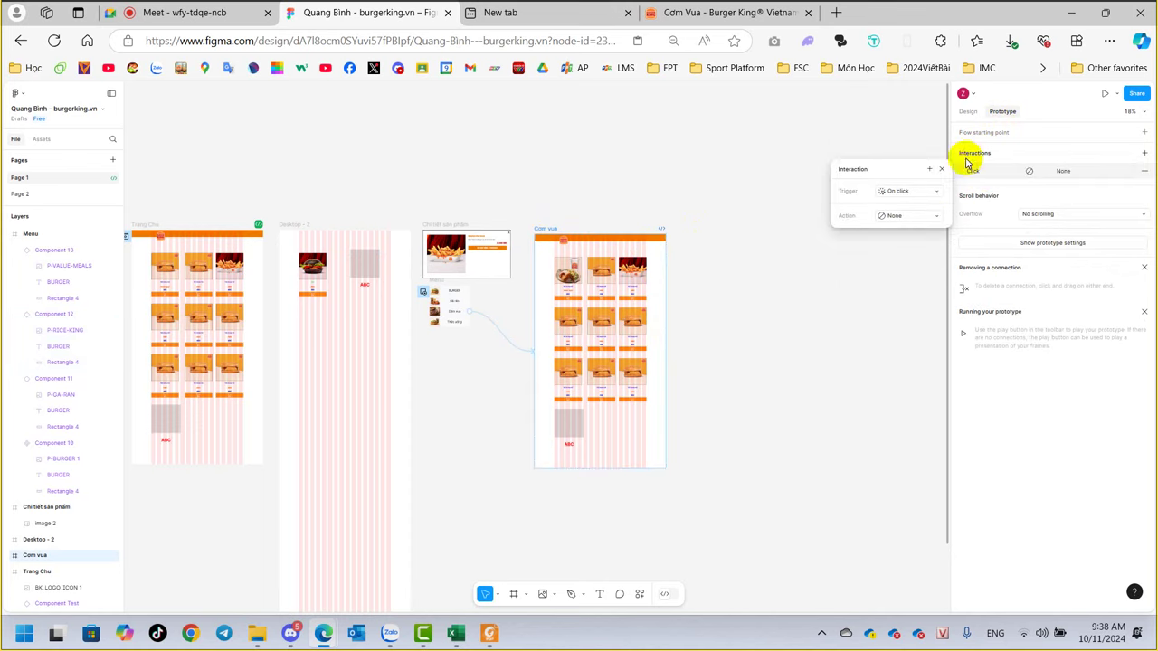
left_click(925, 217)
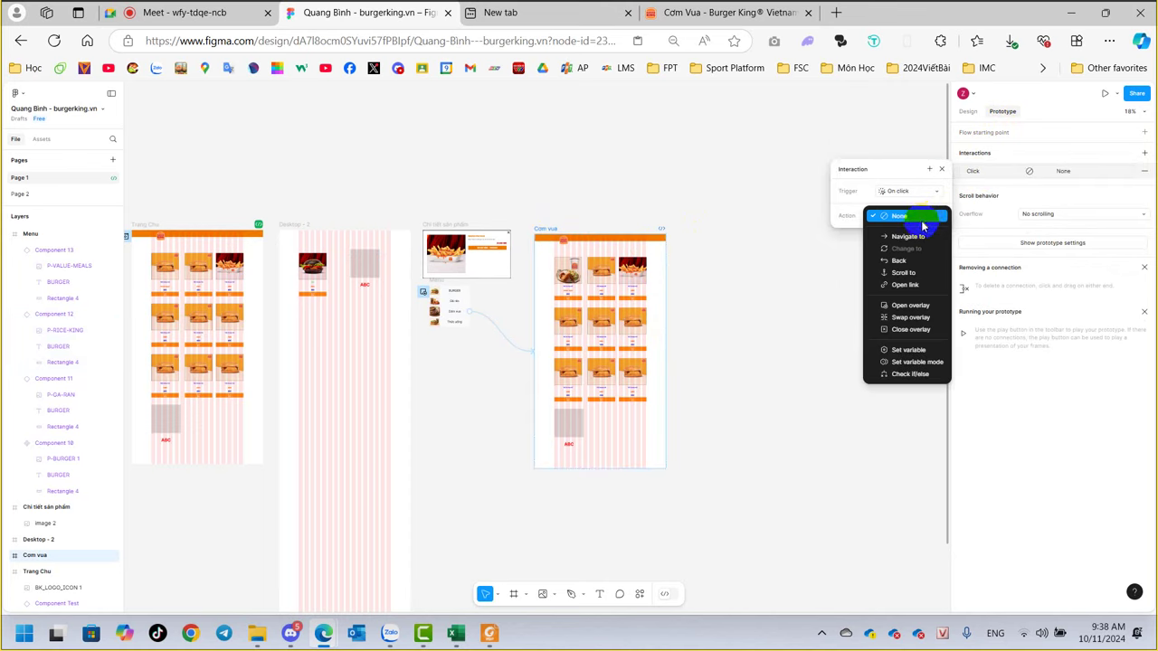
left_click(901, 261)
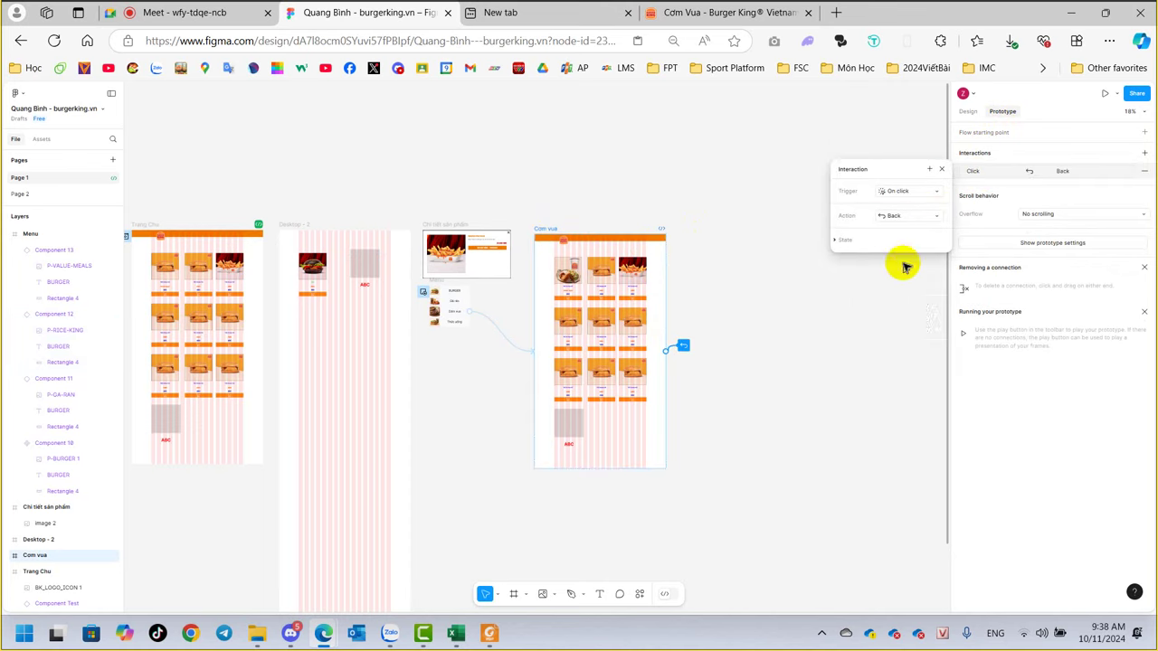
left_click(805, 321)
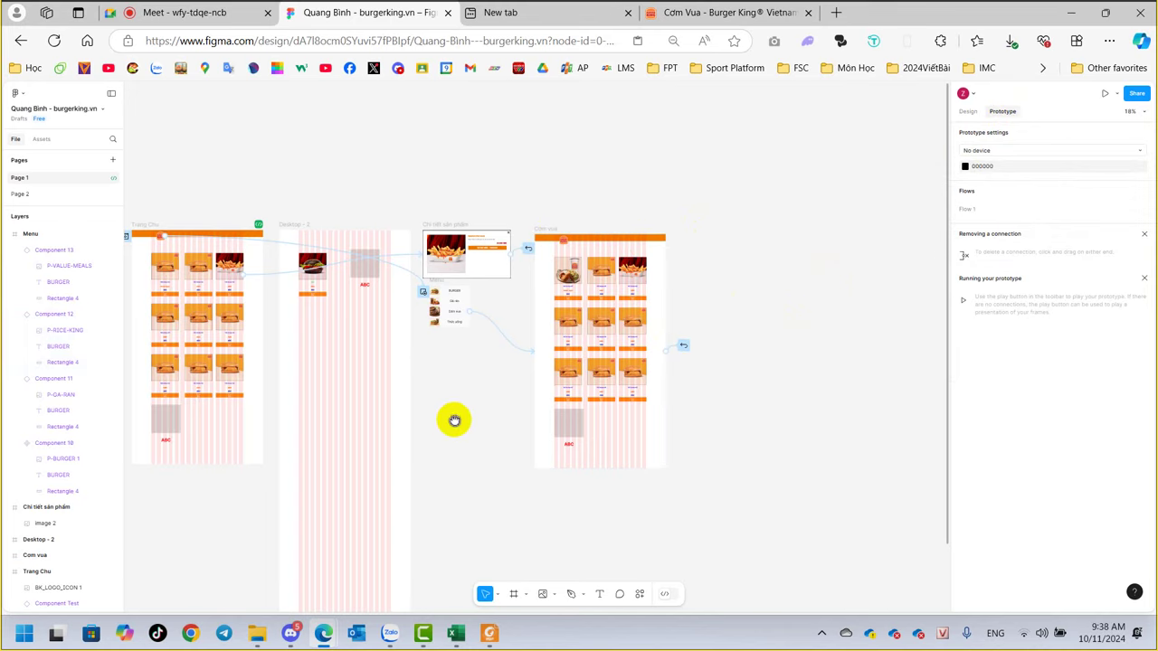
left_click_drag(454, 420, 620, 409)
left_click(318, 217)
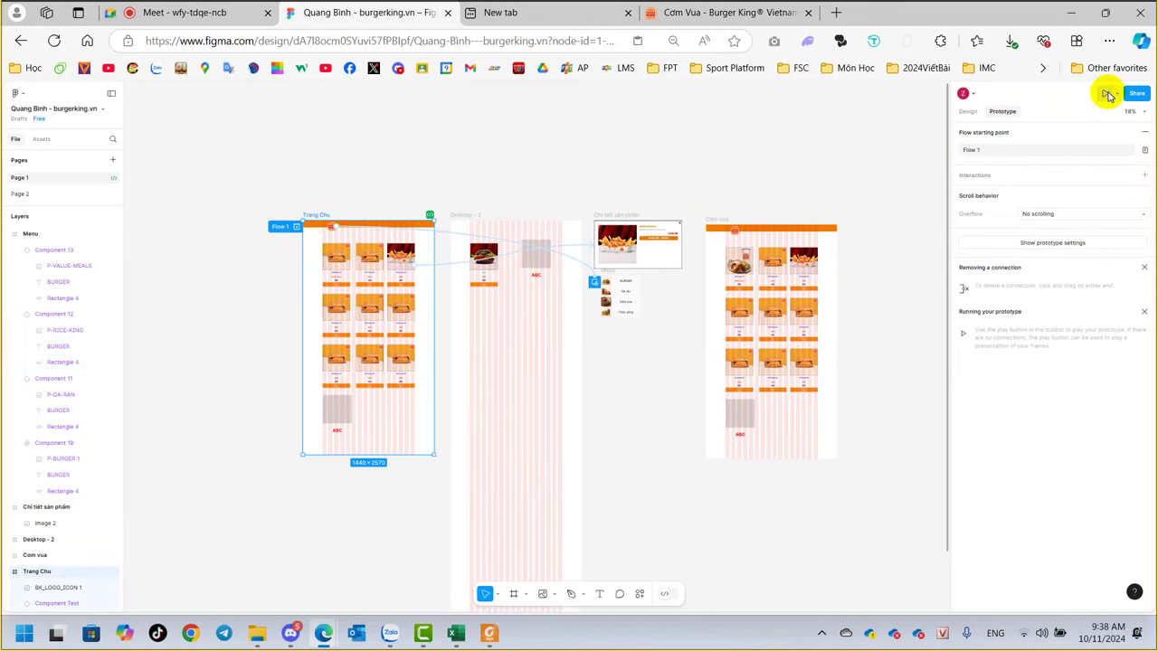
Preview twice: logo menu → Cơm vua page → click back home, then close the preview.
left_click(1108, 95)
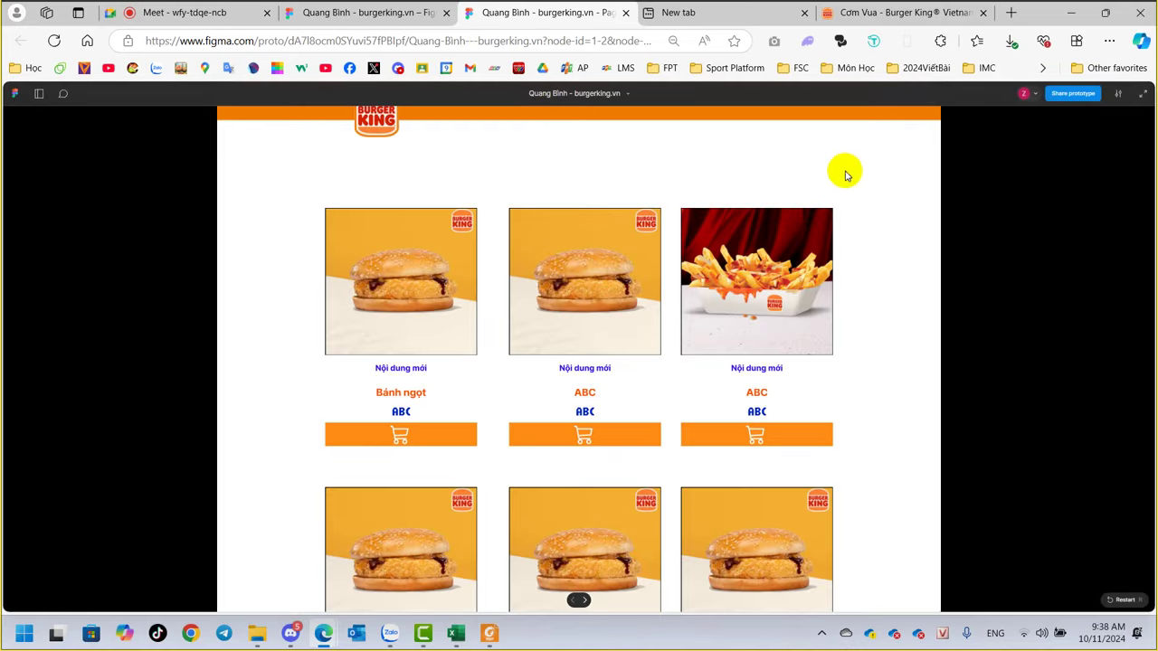
left_click(378, 124)
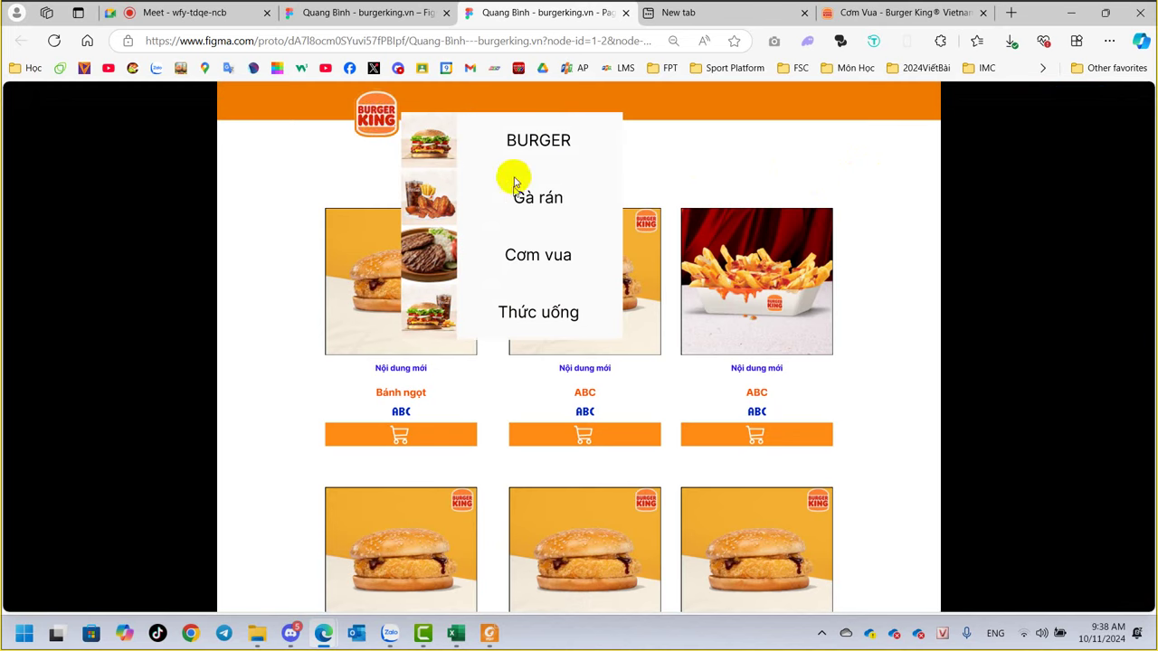
left_click(530, 260)
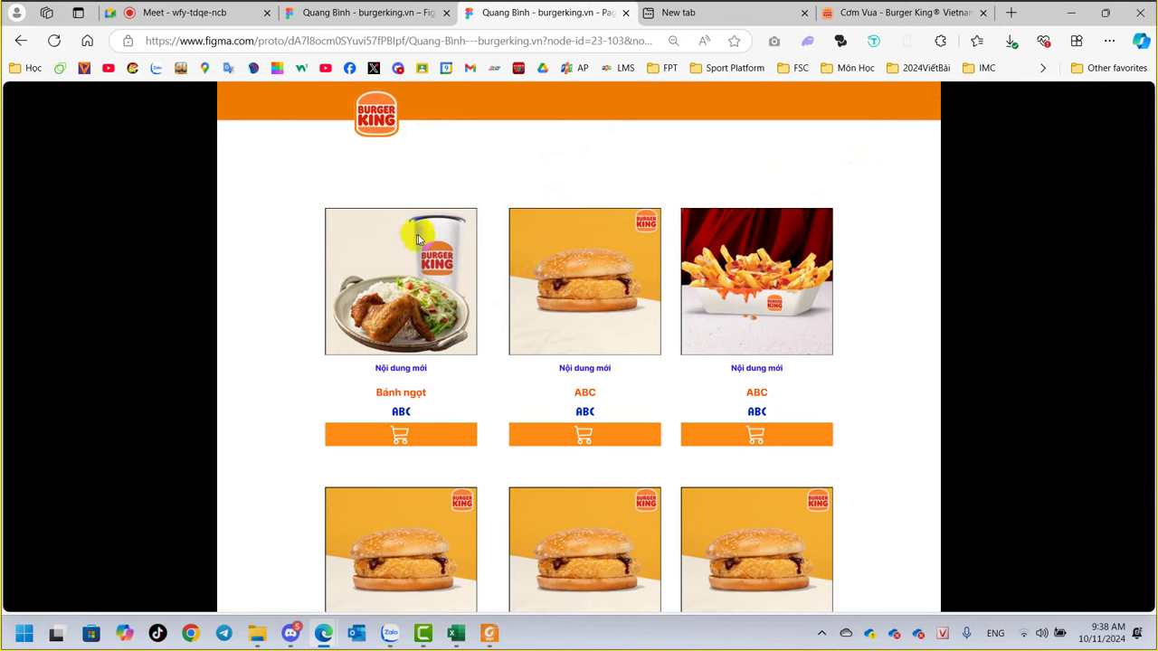
left_click(646, 163)
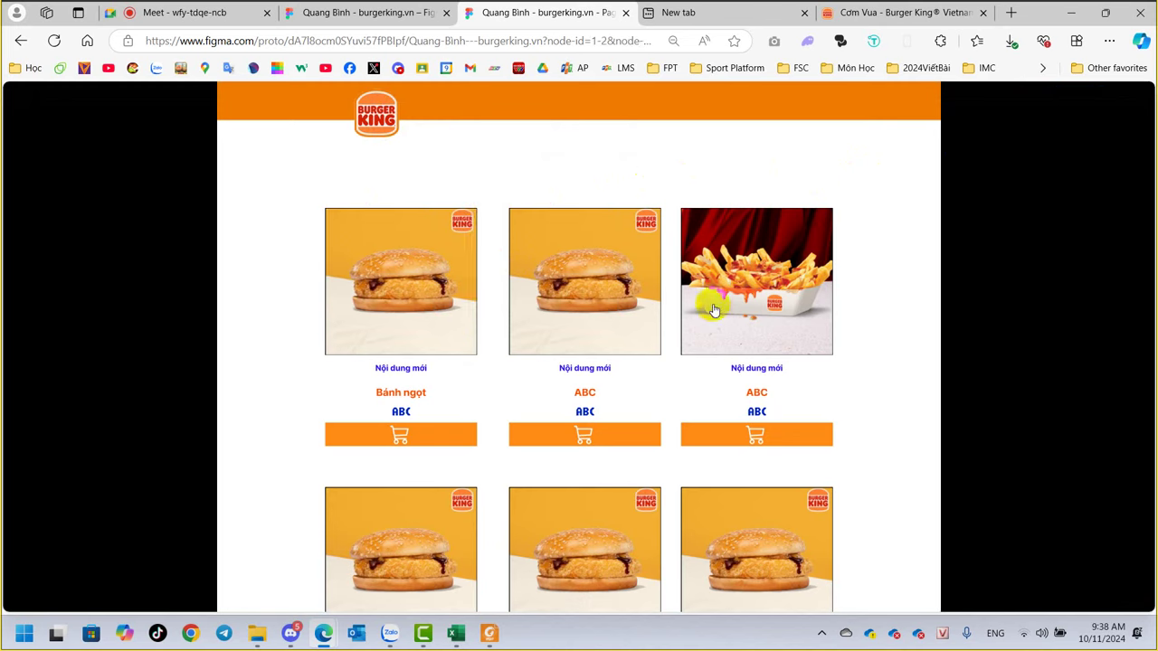
left_click(375, 114)
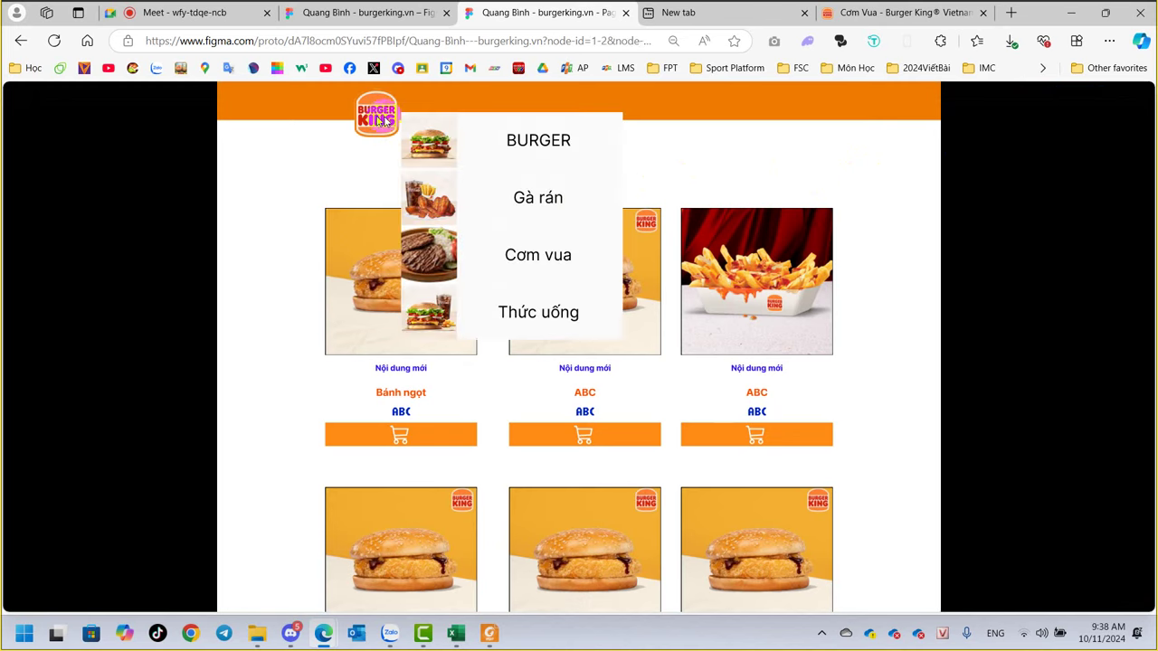
left_click(522, 257)
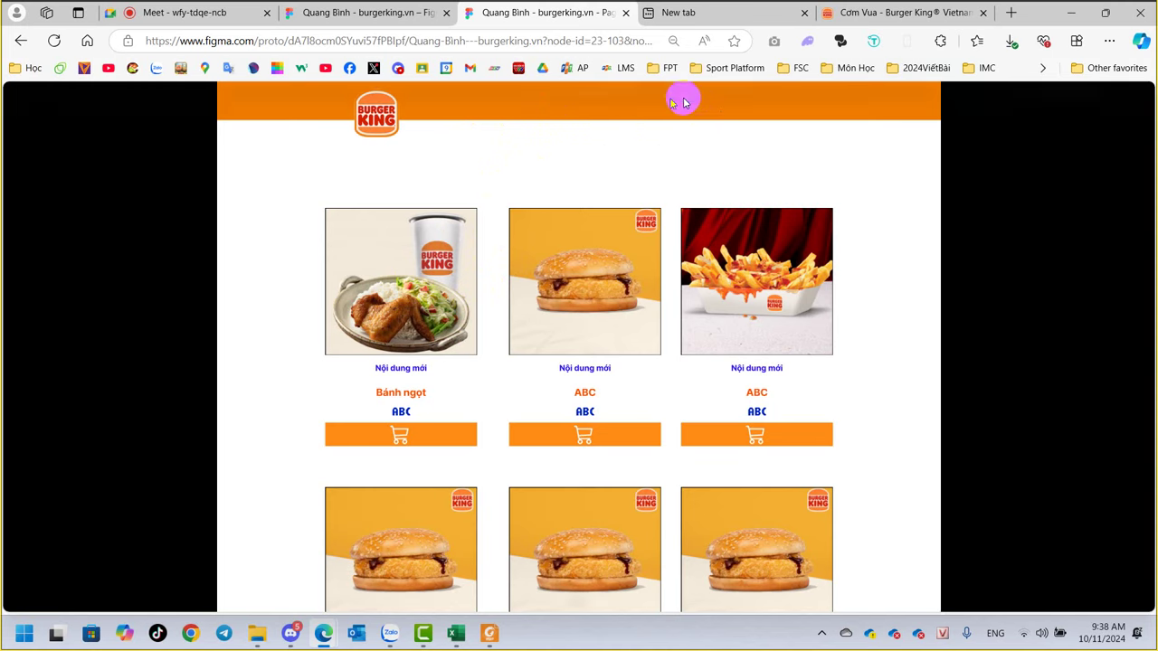
mouse_move(579, 93)
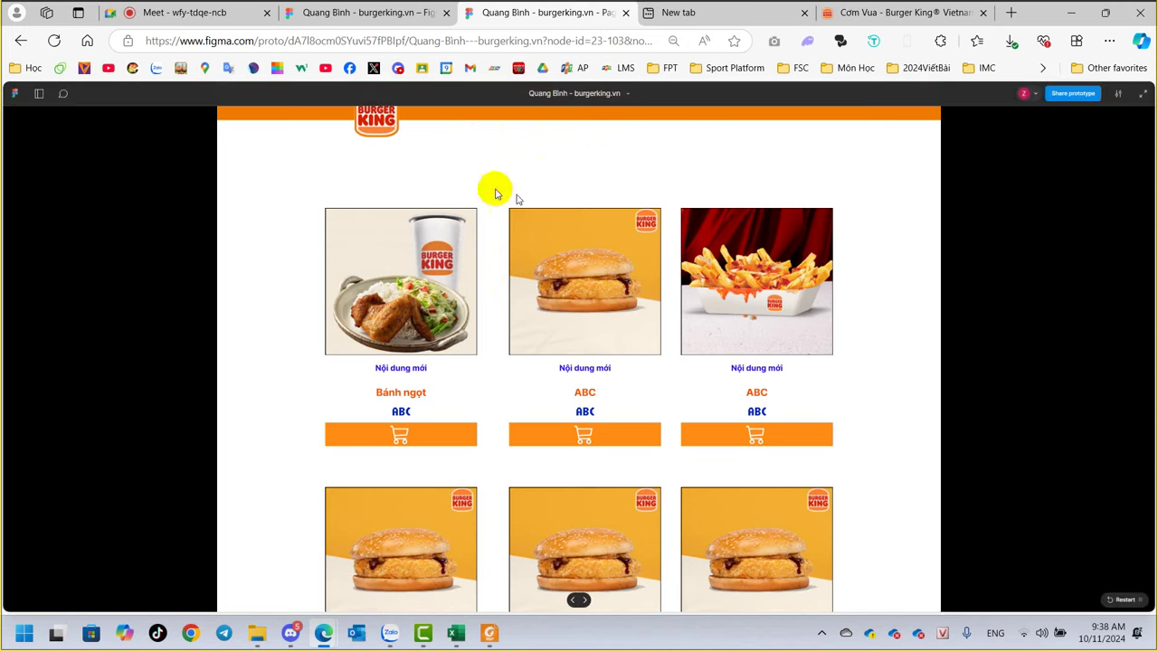
left_click(389, 132)
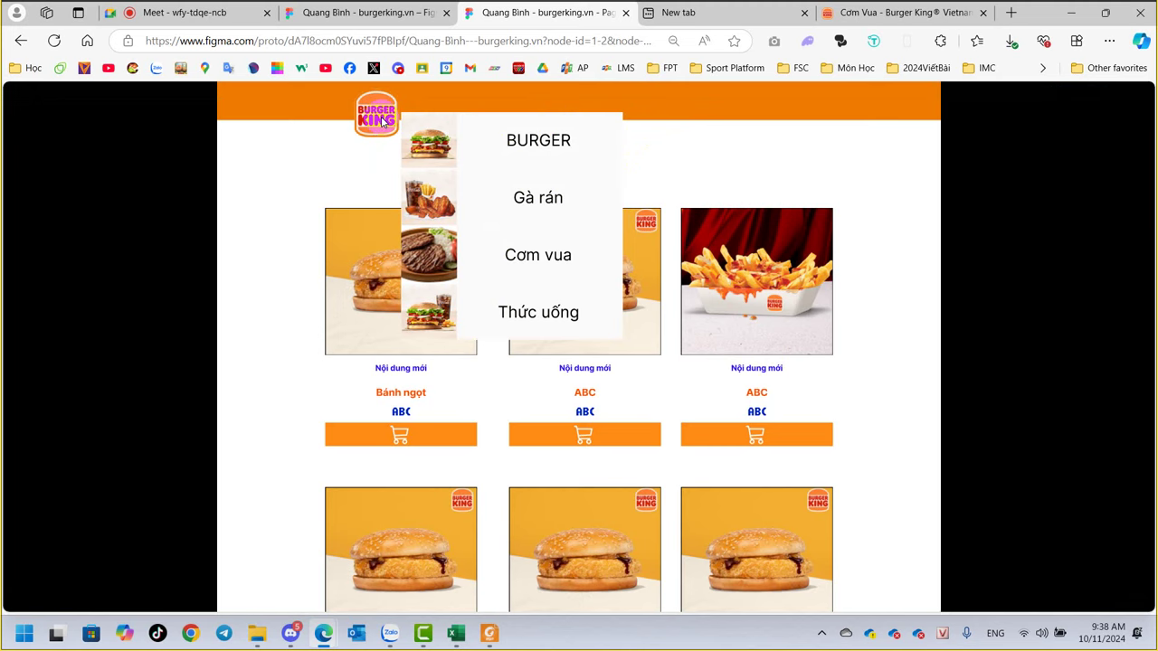
left_click(626, 13)
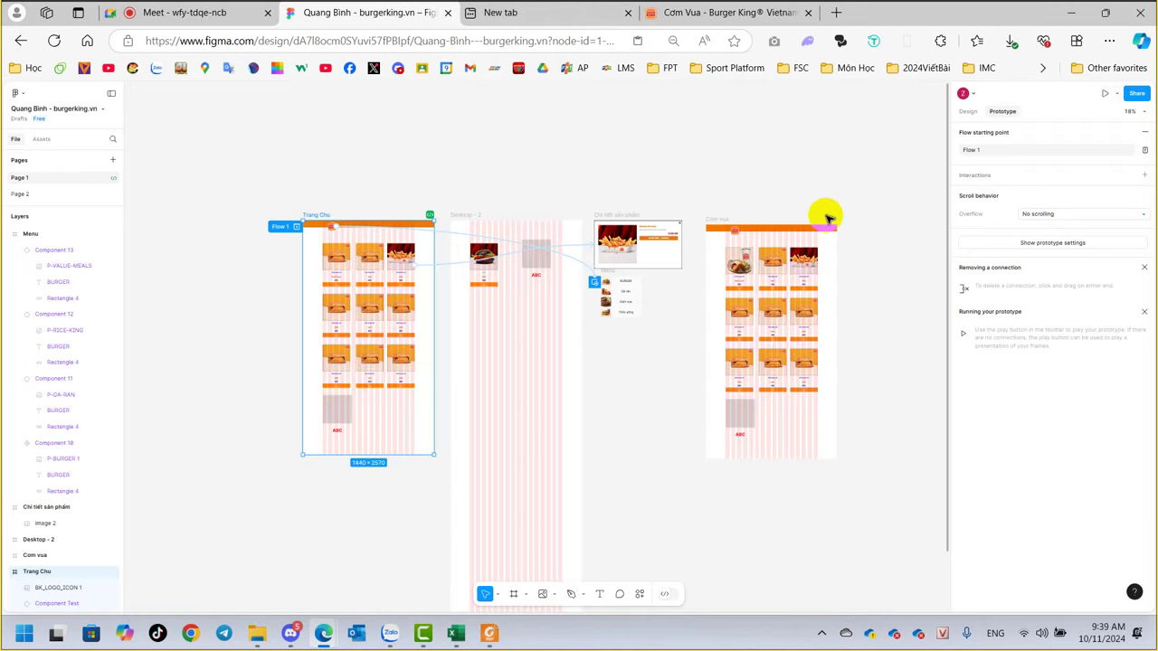
Add the heading 'Đây là trang cơm Vua' above the food images and centre it.
scroll(827, 217, "up", 5, "ctrl")
scroll(827, 219, "up", 5, "ctrl")
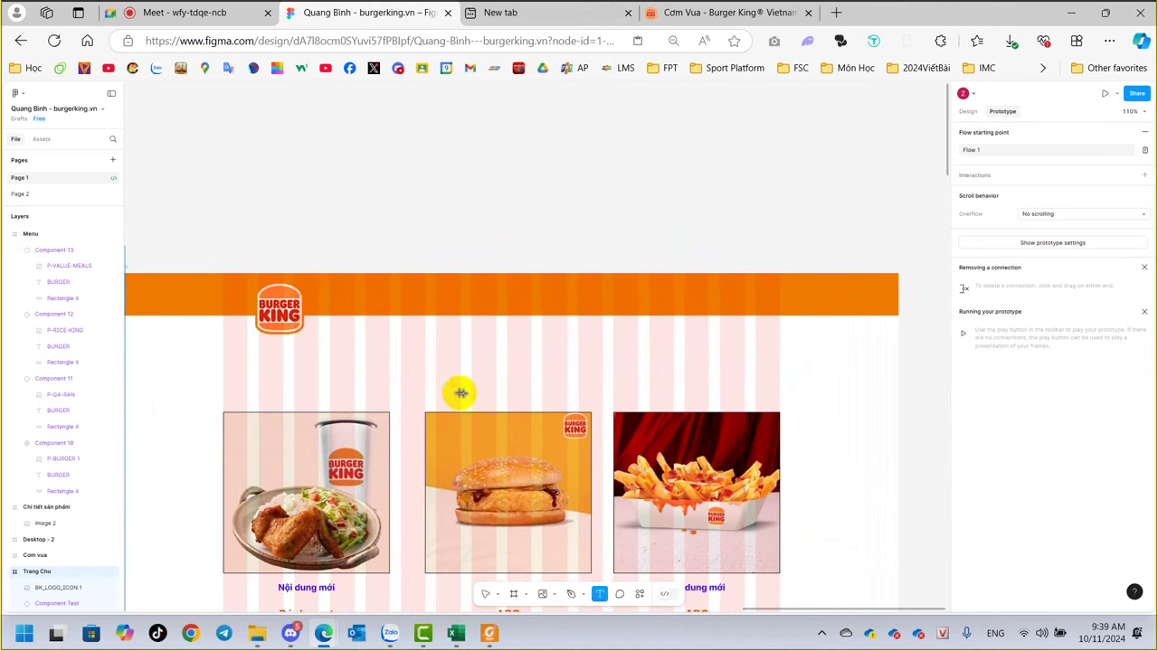
left_click(604, 354)
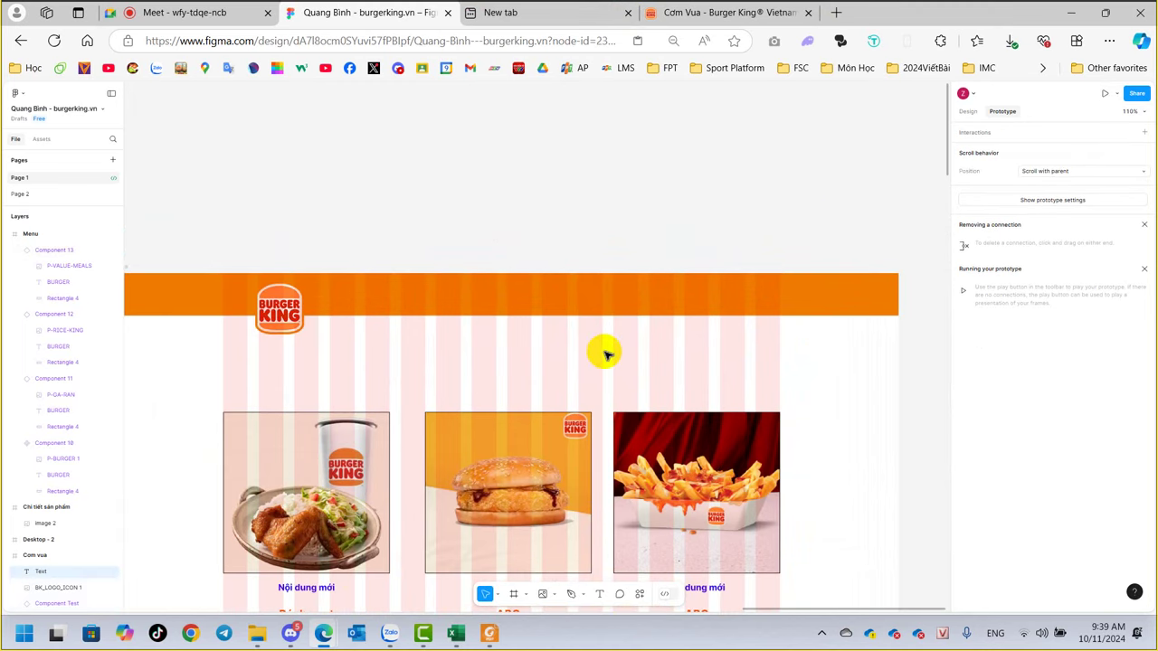
type("Đây là tr")
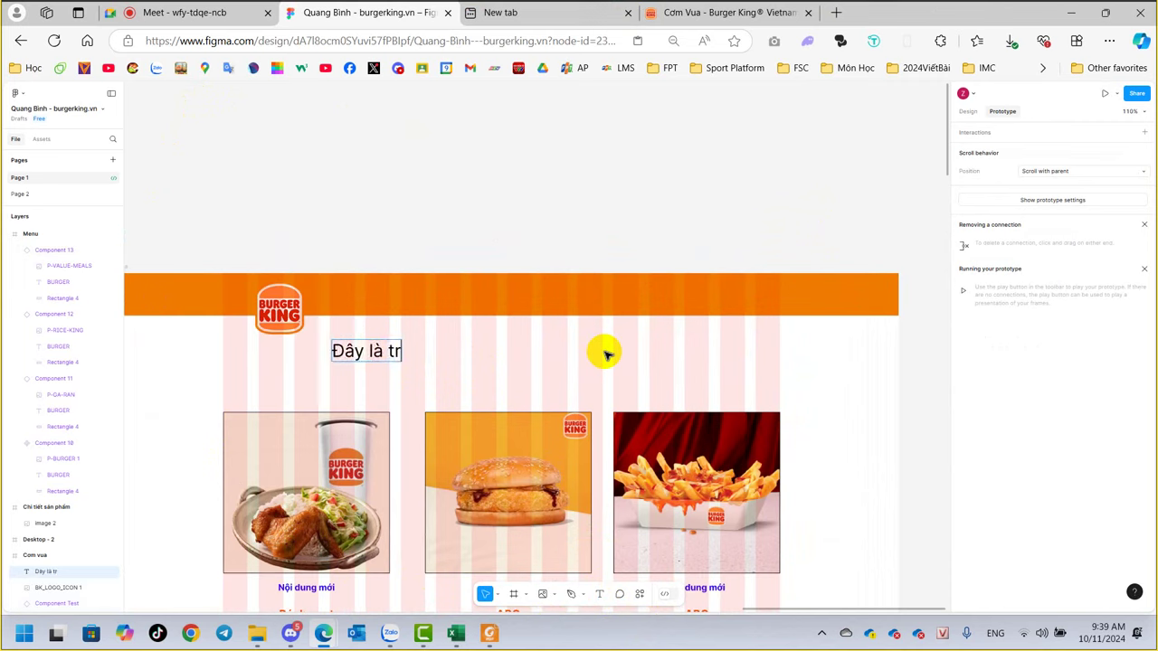
type("ang co")
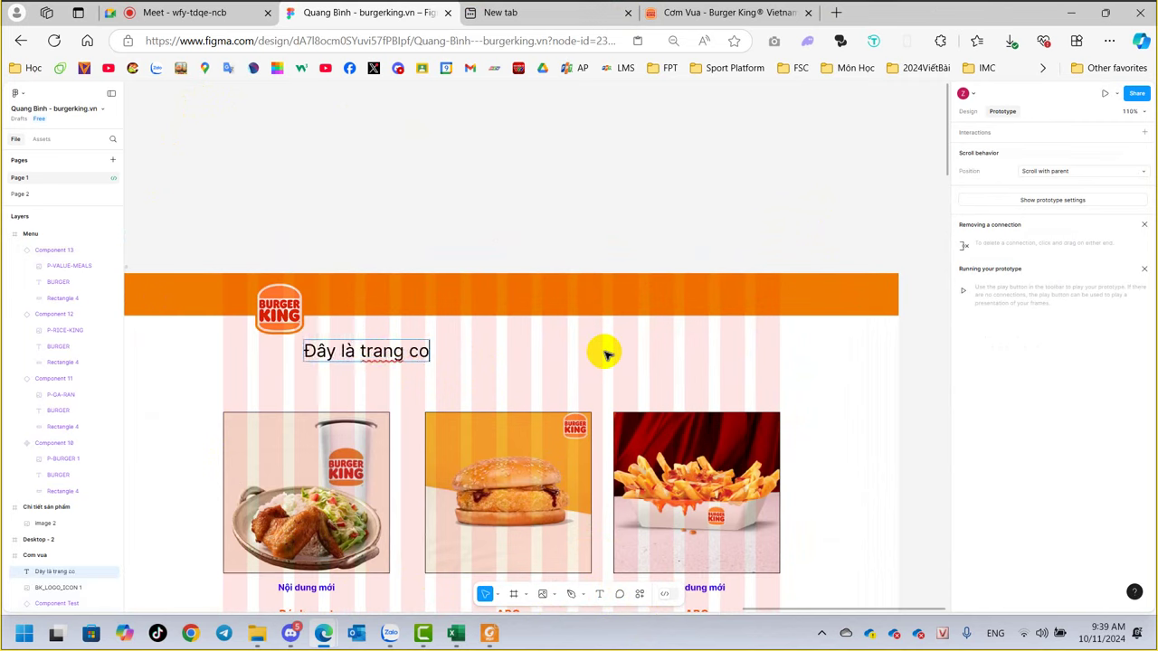
key("BackSpace")
type("ơm Vua")
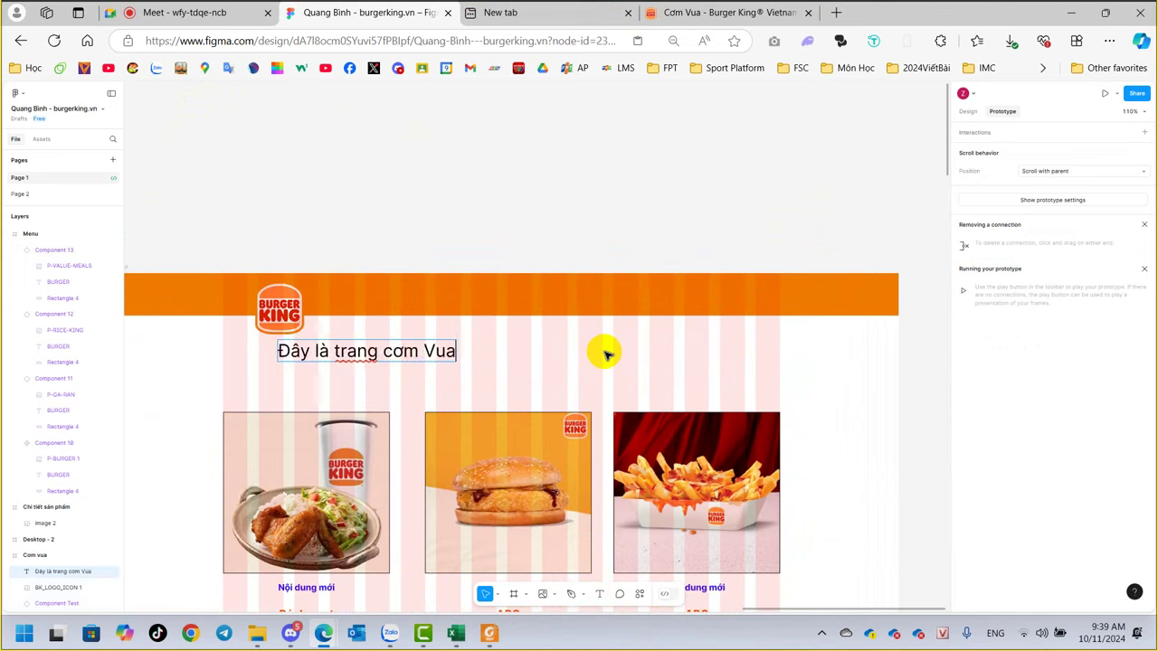
key("Escape")
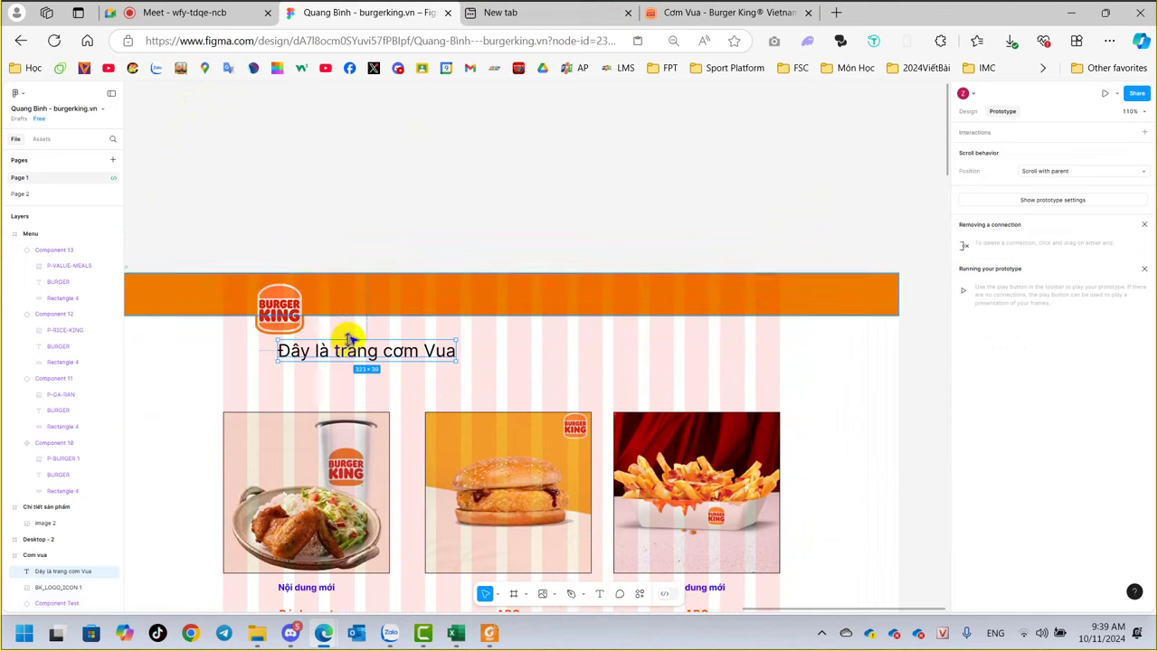
left_click_drag(351, 359, 550, 361)
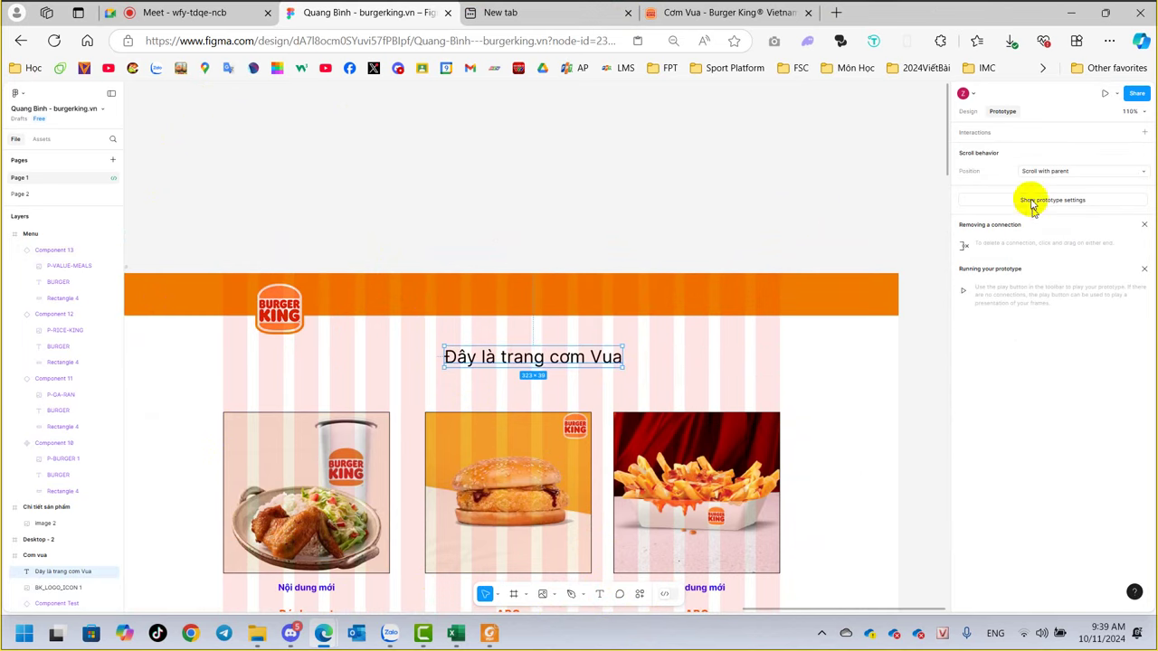
Make the heading Bold with red fill F40E0E.
left_click(968, 110)
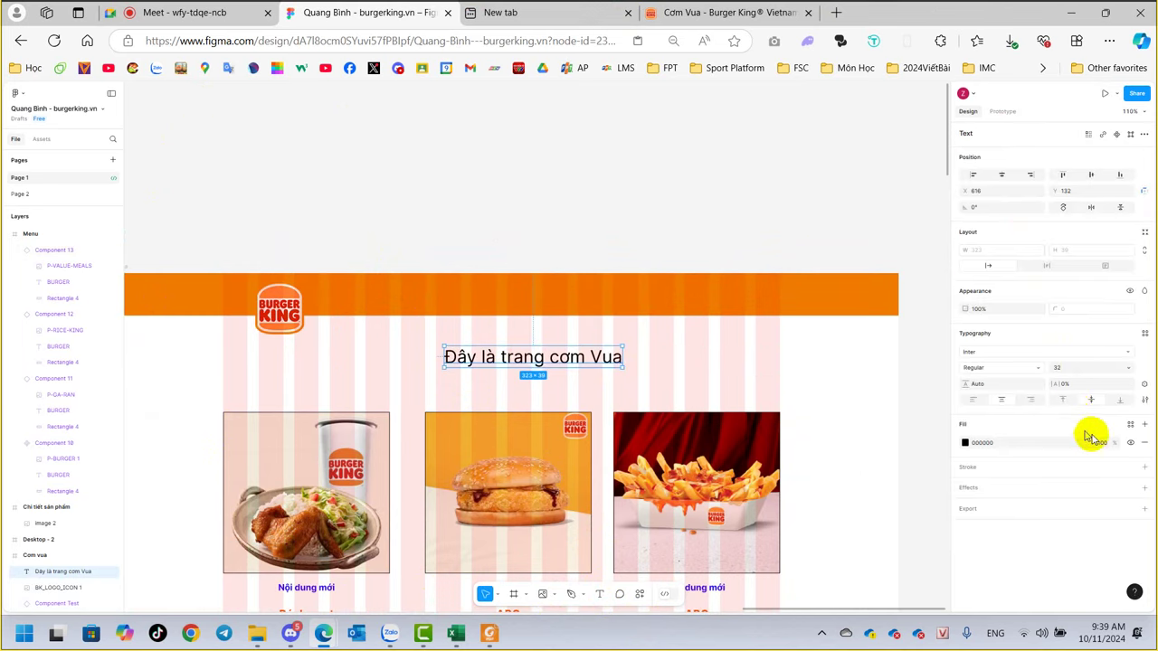
left_click(1037, 371)
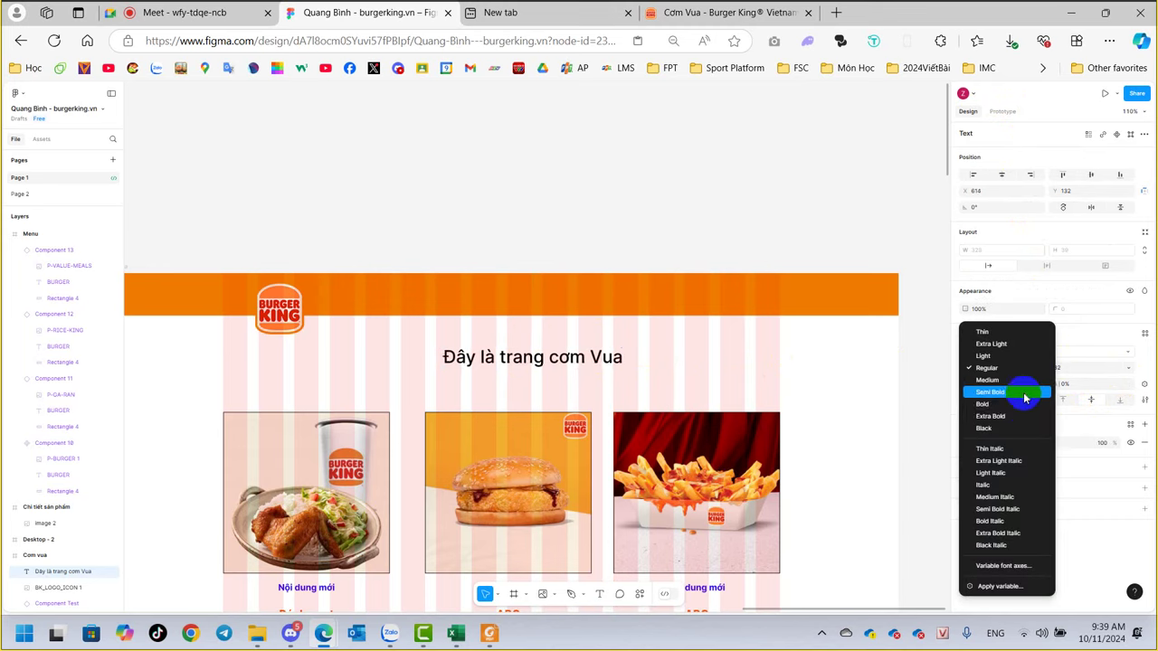
left_click(1020, 410)
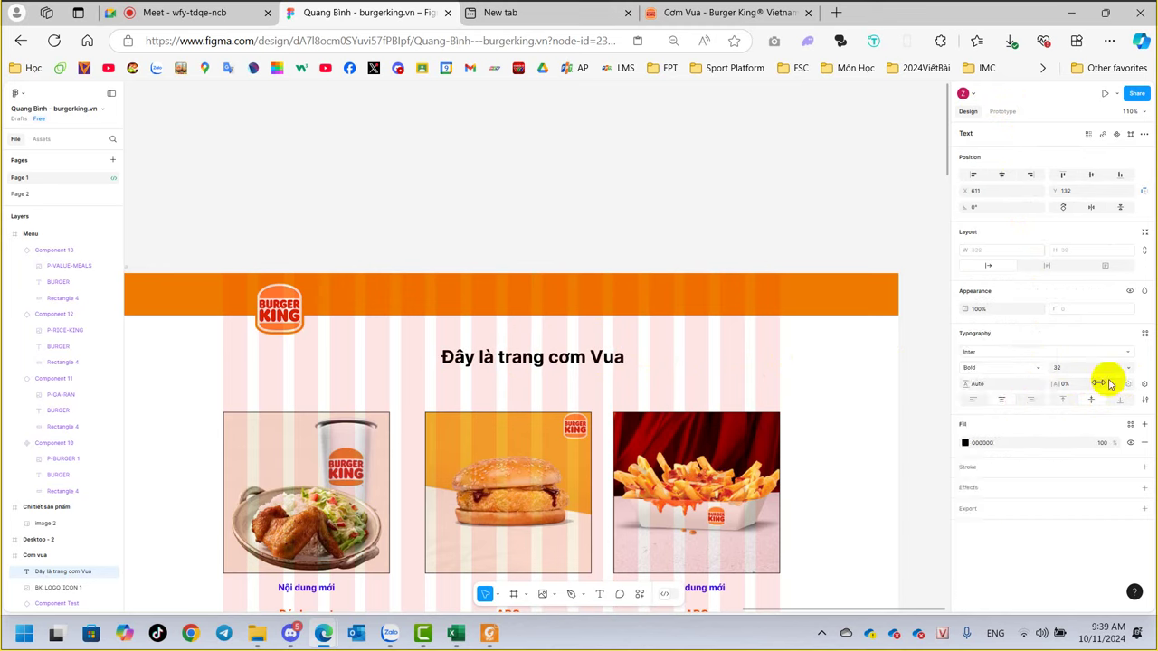
left_click(965, 442)
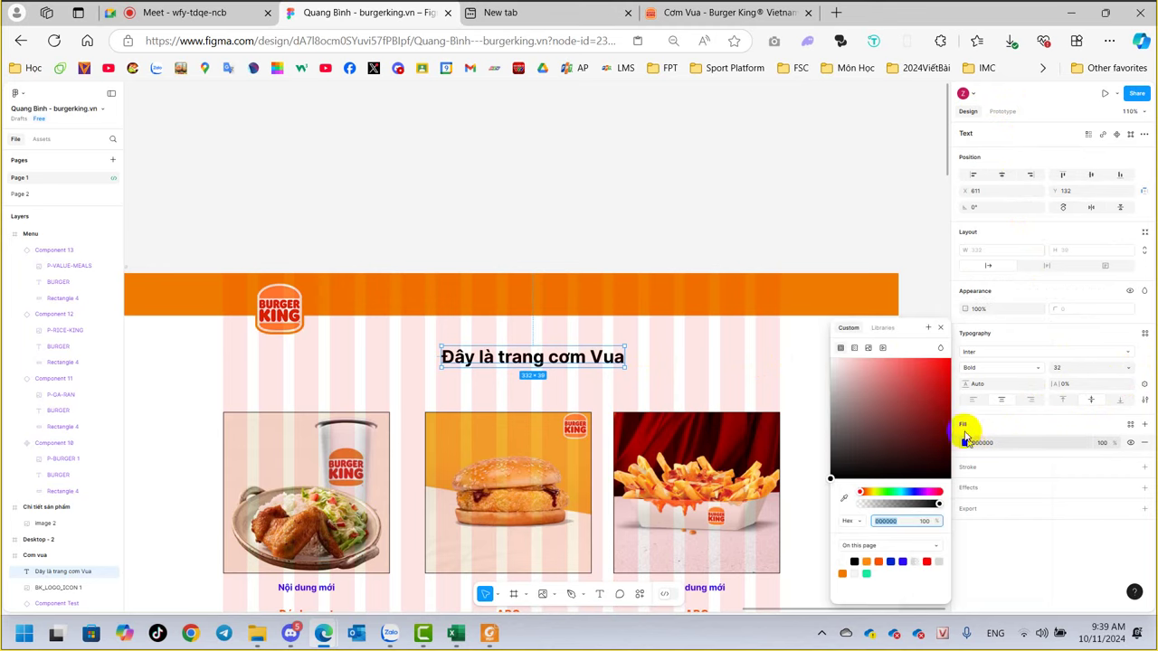
left_click(847, 253)
scroll(647, 413, "down", 5)
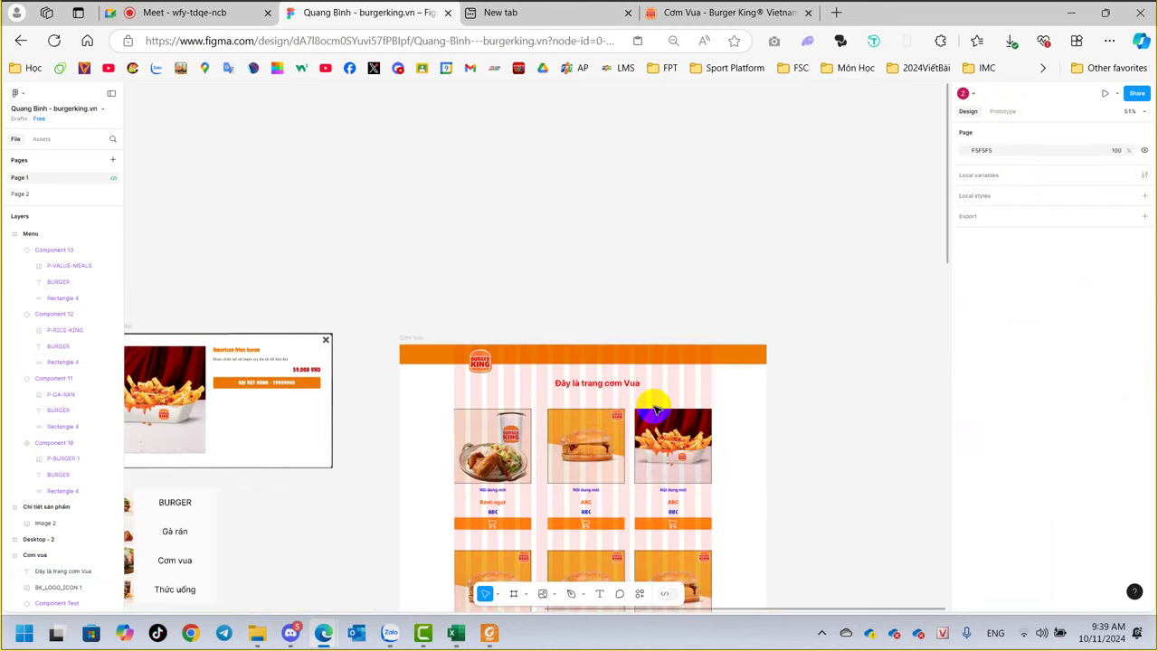
scroll(648, 413, "down", 3)
mouse_move(313, 460)
left_mouse_down()
mouse_move(530, 413)
mouse_move(613, 353)
left_mouse_up()
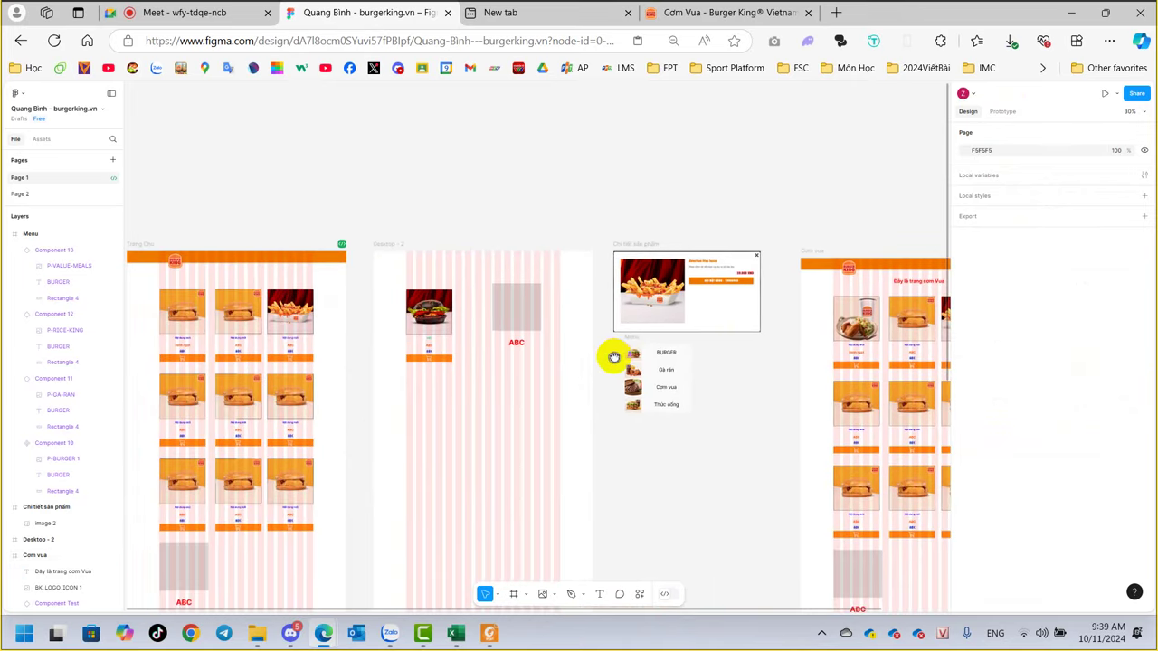
left_click(915, 284)
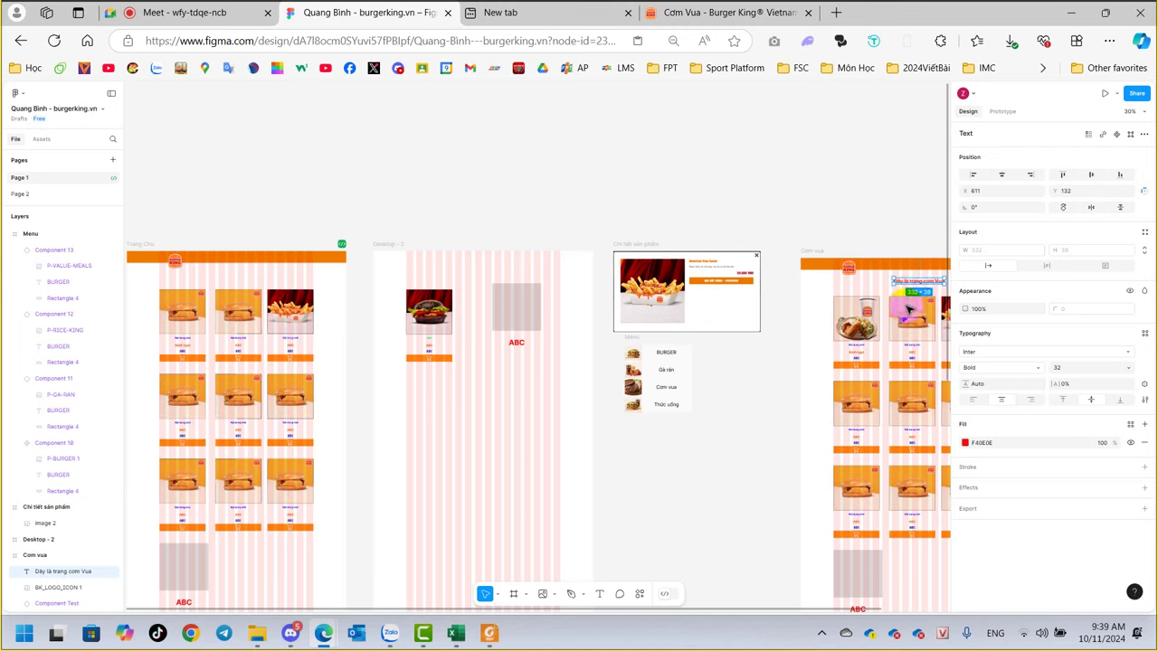
Copy the heading onto Trang Chu, reword it 'Đây là trang chủ', and colour it blue 250EF4.
mouse_move(913, 283)
left_mouse_down()
mouse_move(228, 280)
mouse_move(246, 273)
left_mouse_up()
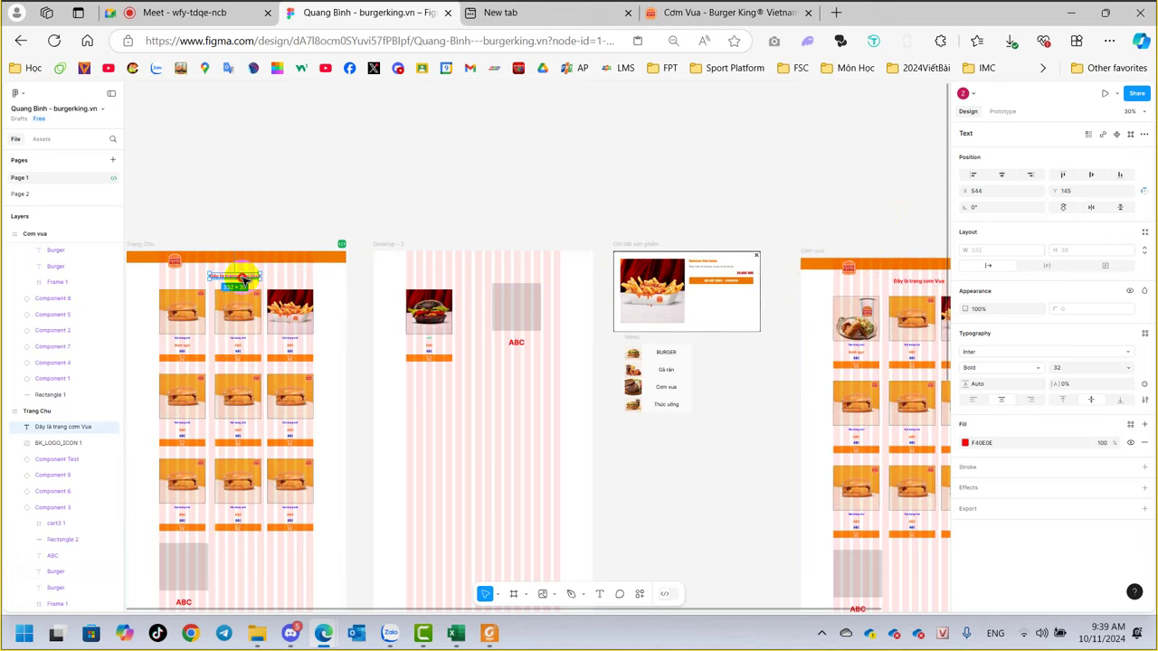
scroll(225, 307, "up", 5)
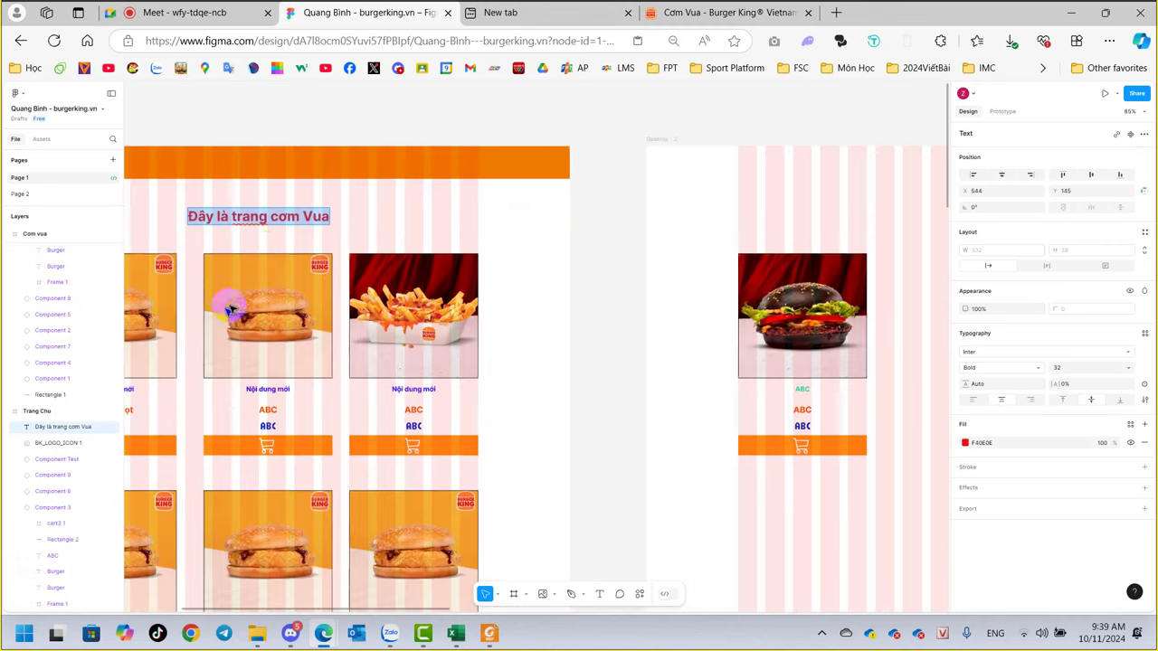
left_click(268, 217)
left_click_drag(271, 218, 344, 220)
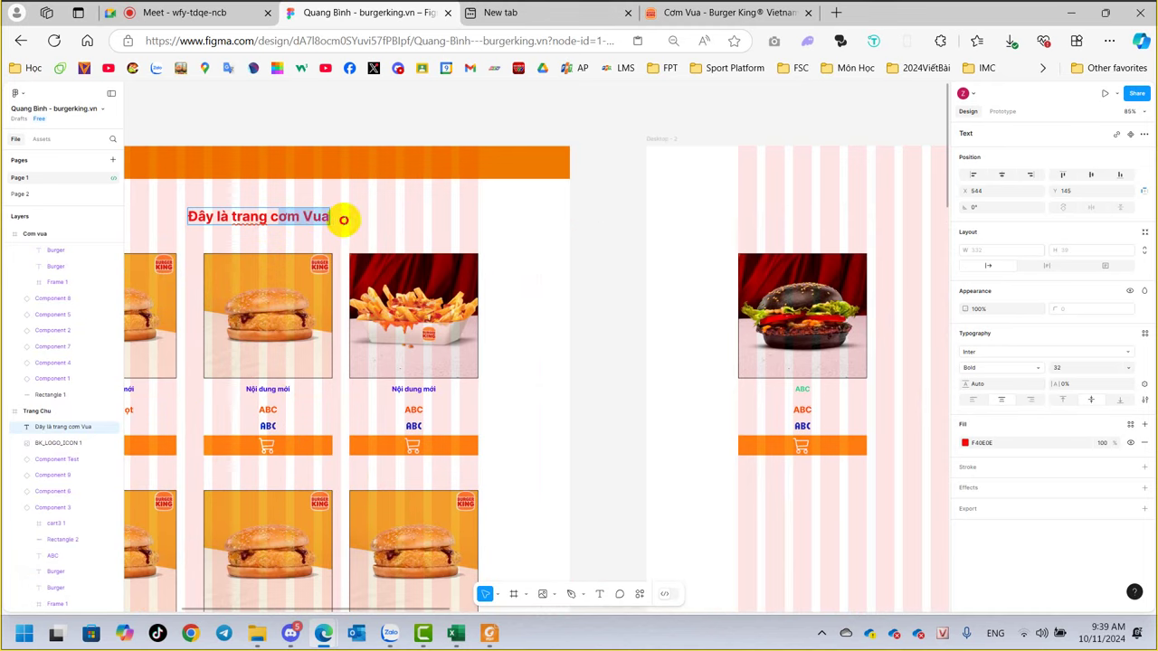
key("BackSpace")
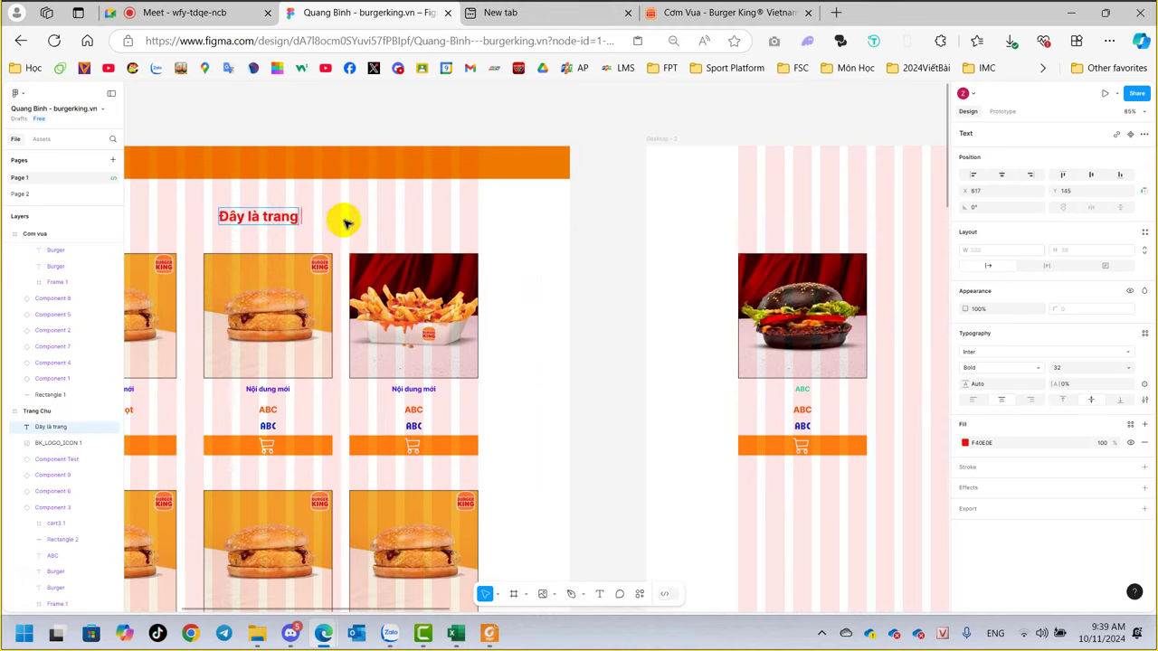
type("chủ")
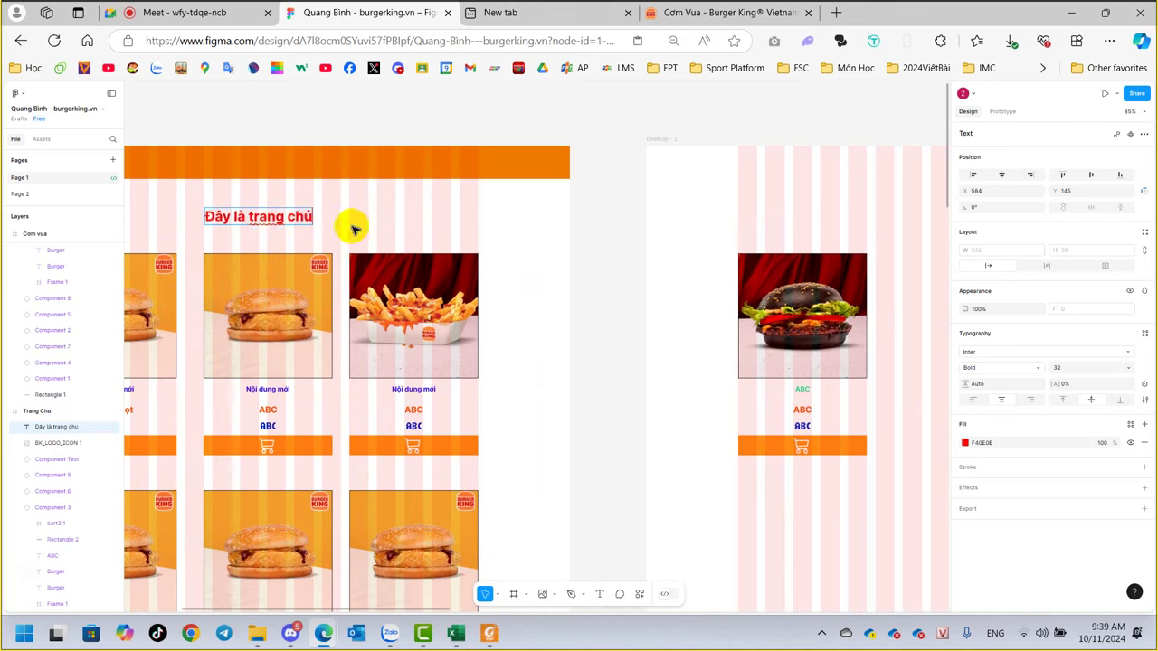
key("Escape")
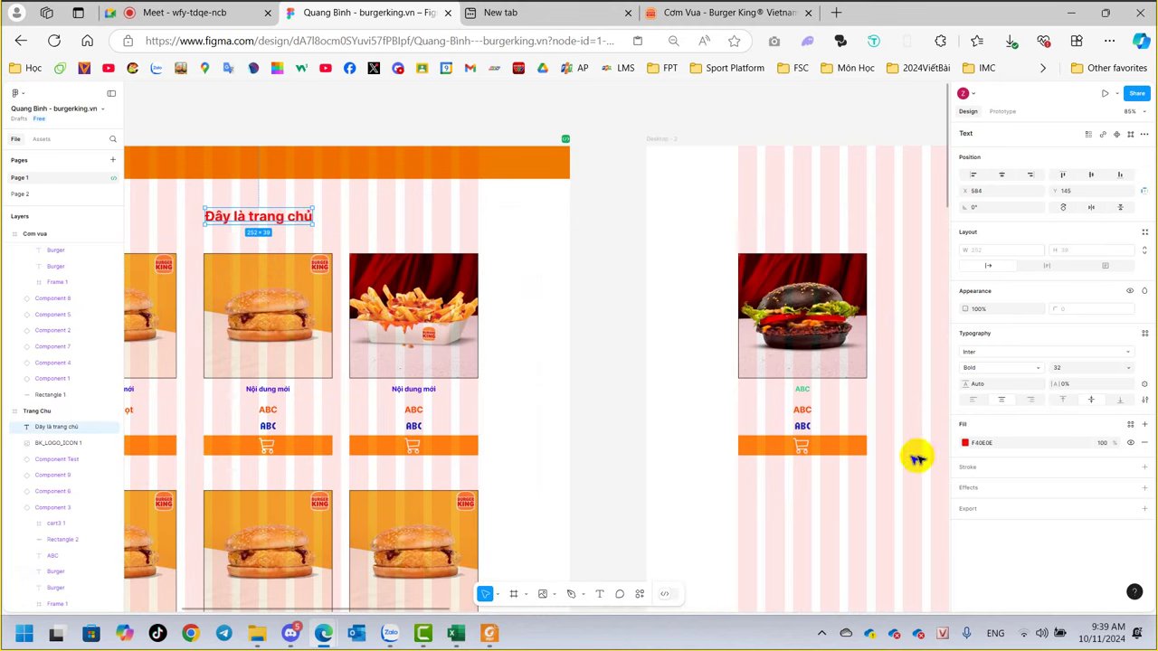
left_click(966, 443)
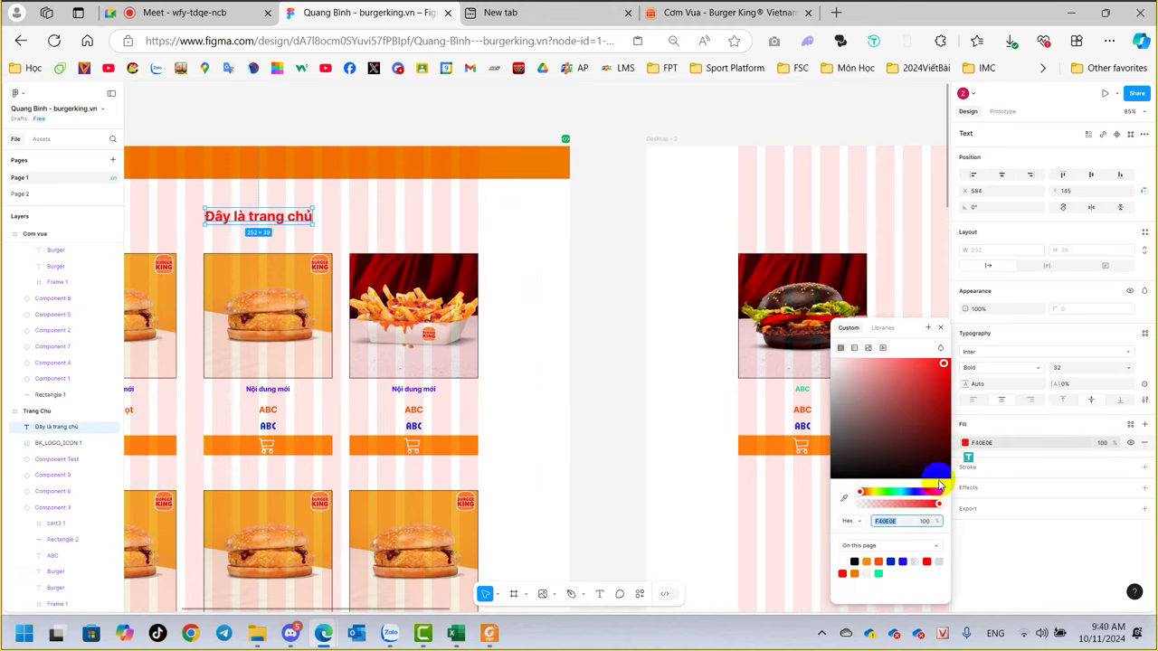
left_click(912, 492)
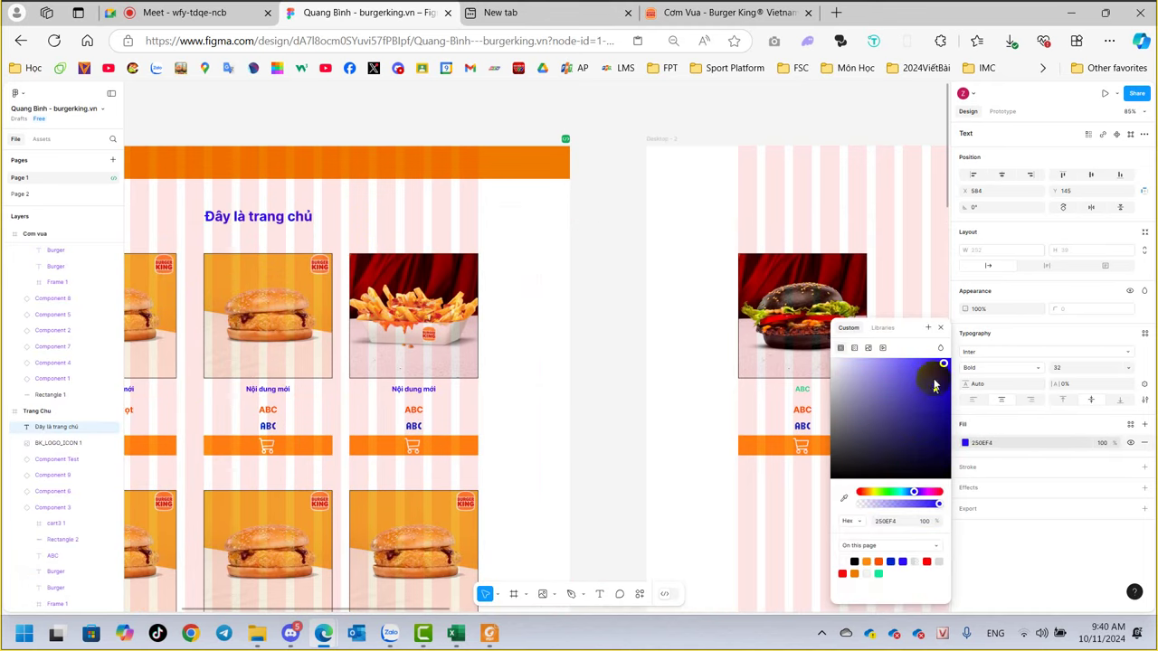
Select the BURGER row of the food menu and show its Prototype settings.
left_click(775, 105)
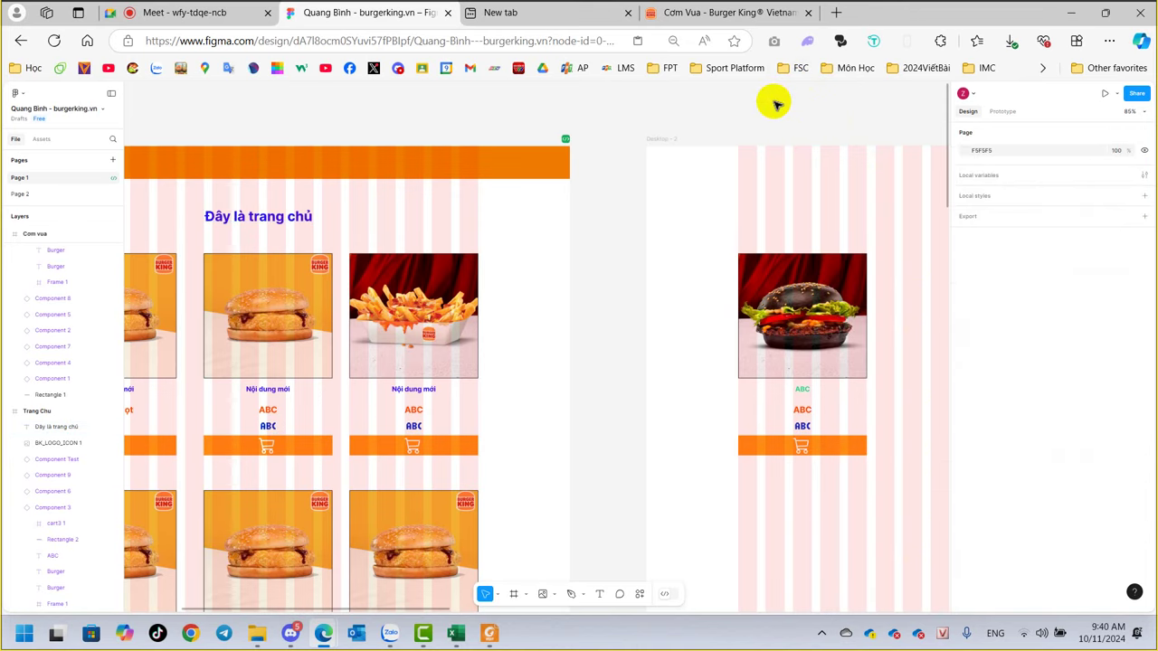
scroll(592, 452, "down", 5)
scroll(596, 448, "down", 2)
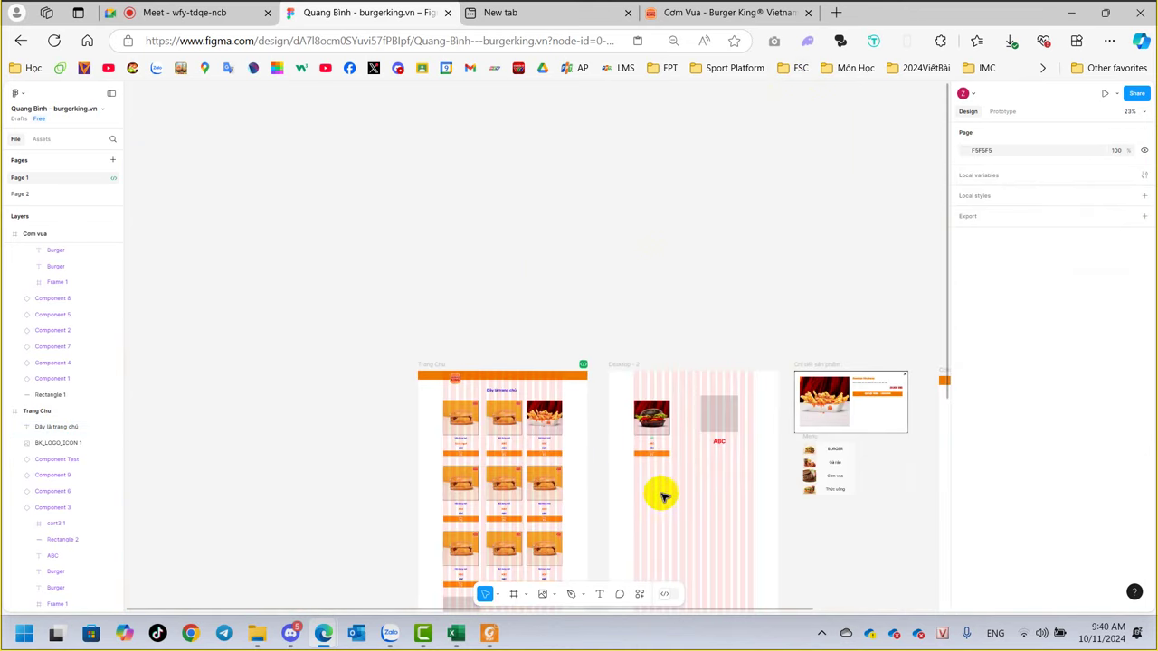
scroll(661, 491, "down", 2)
scroll(615, 444, "down", 3)
scroll(530, 377, "up", 1)
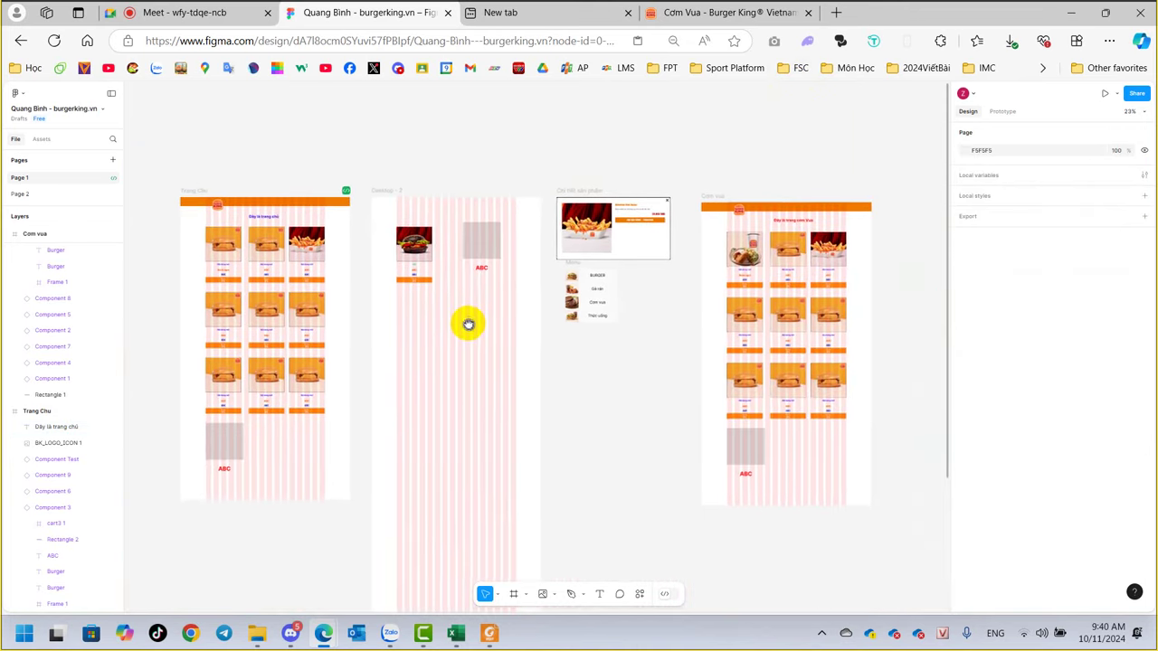
scroll(625, 289, "up", 5)
scroll(628, 289, "up", 3)
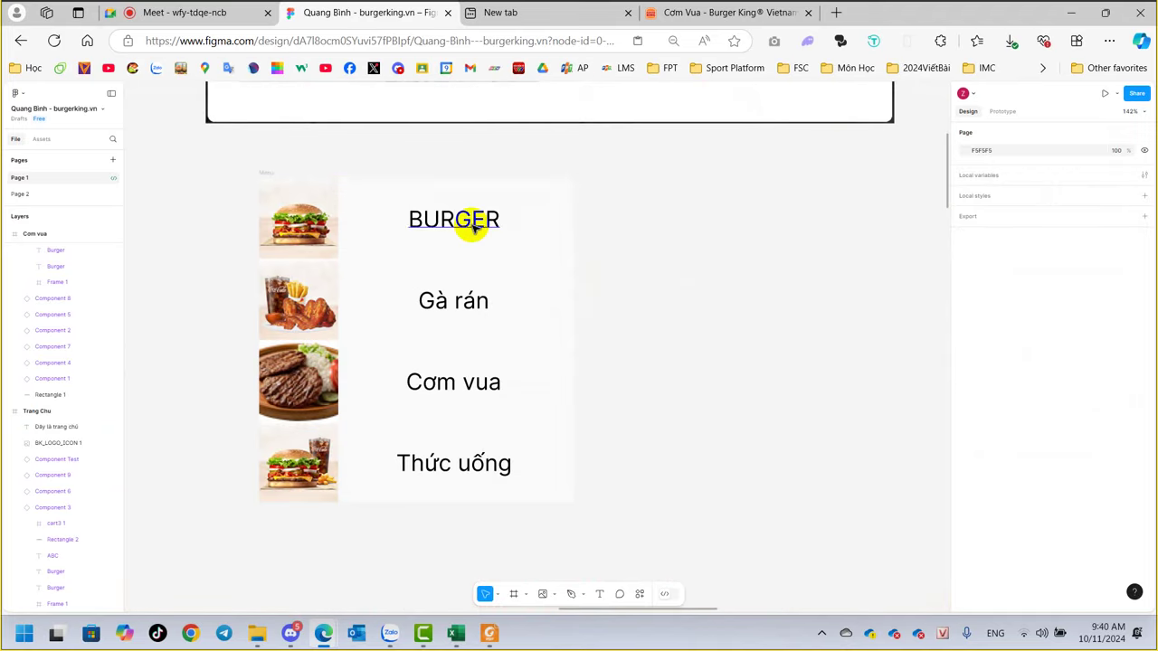
left_click(395, 237)
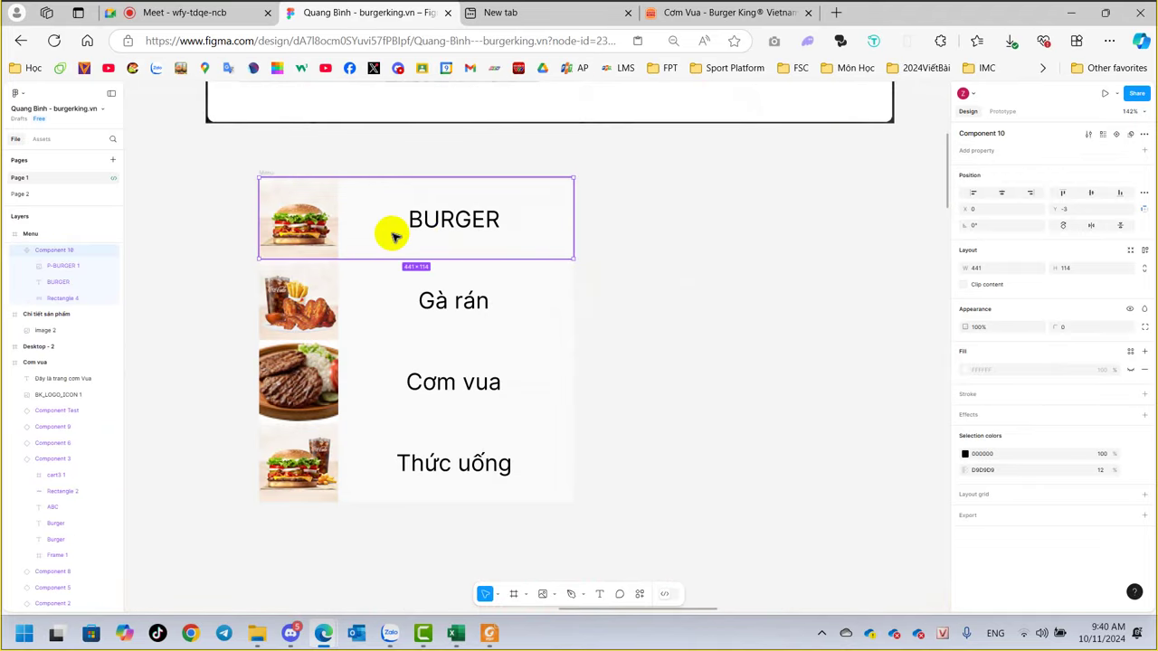
left_click(1004, 111)
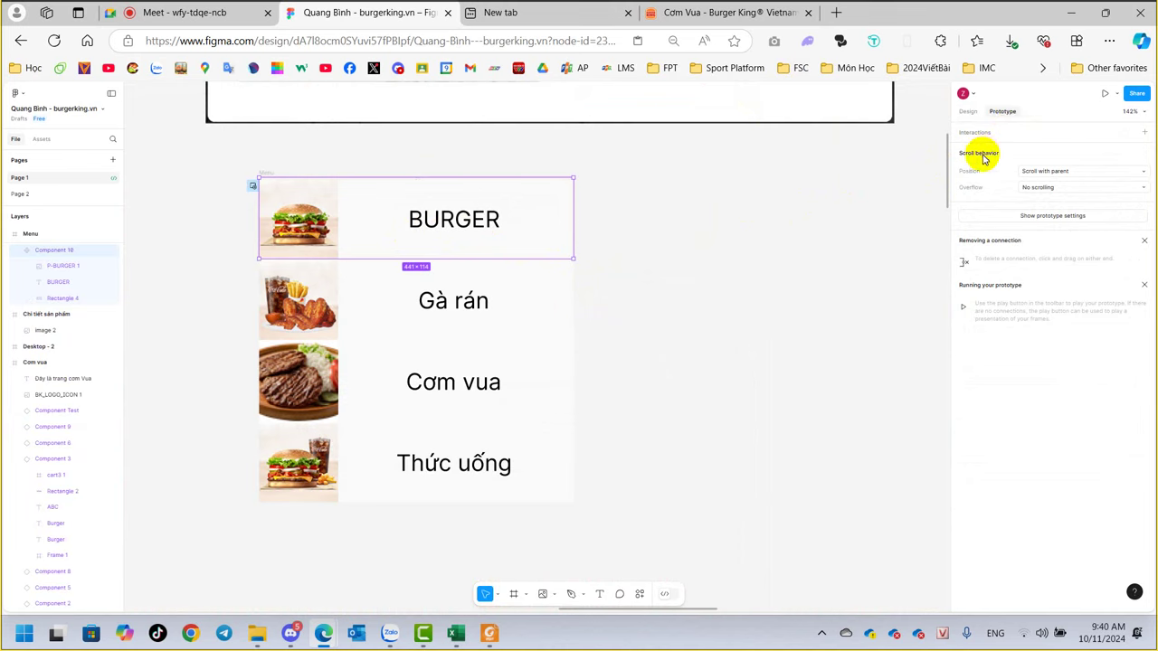
Add a While hovering → Swap overlay interaction, dismissing the upgrade prompt and leaving overlay None.
left_click(977, 133)
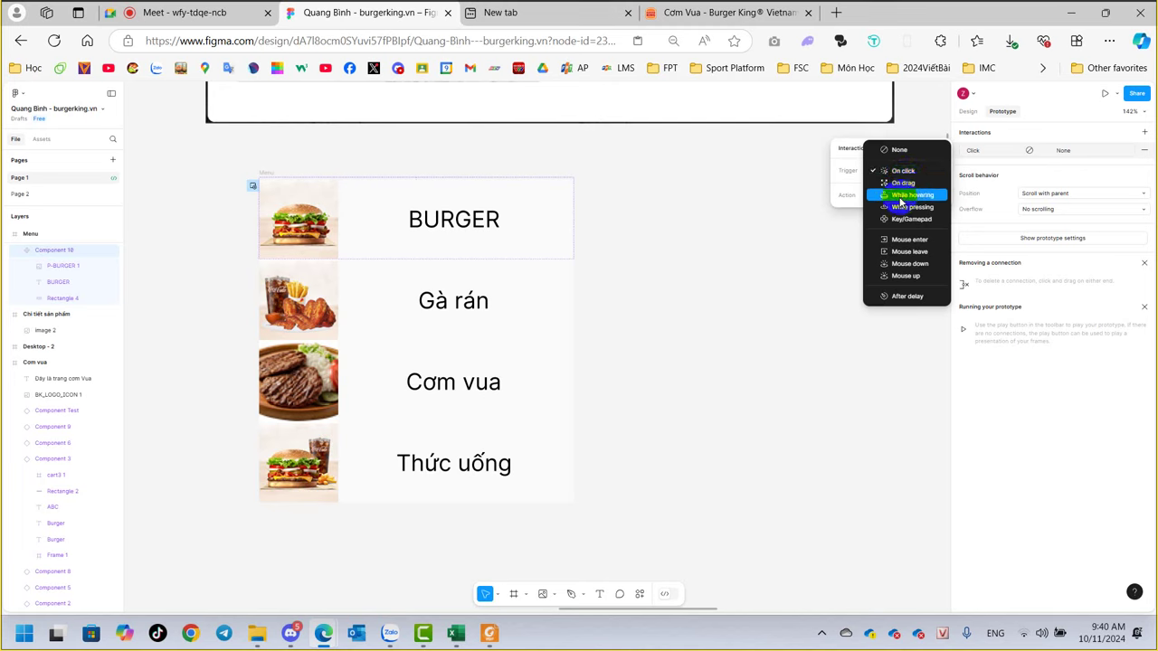
left_click(931, 193)
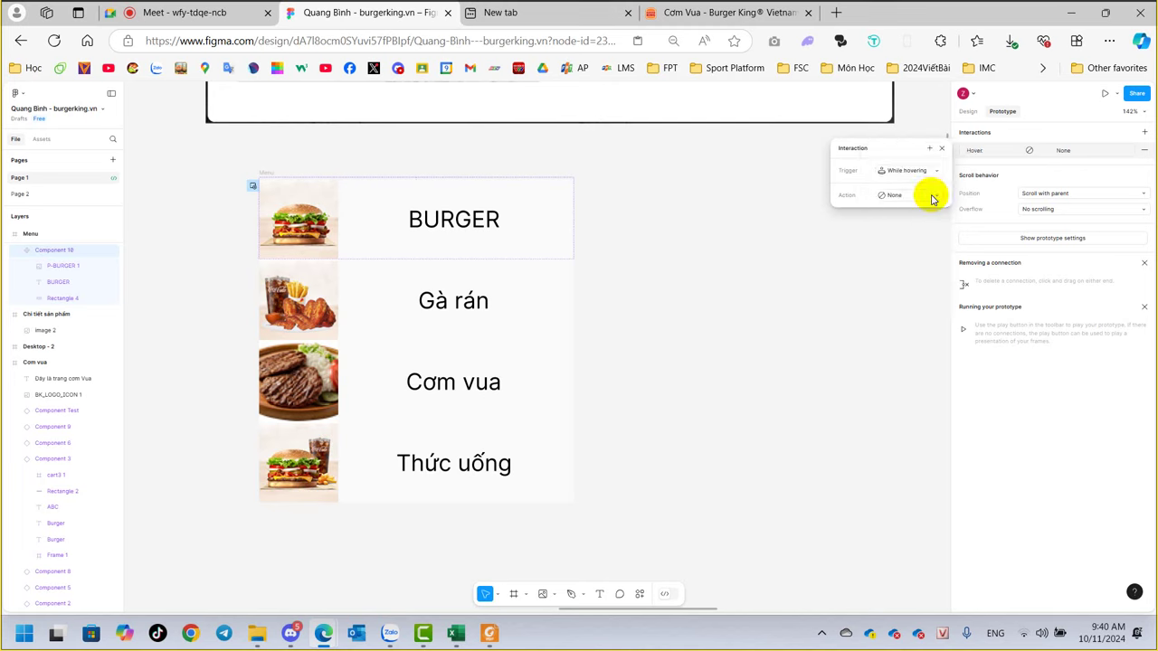
left_click(933, 197)
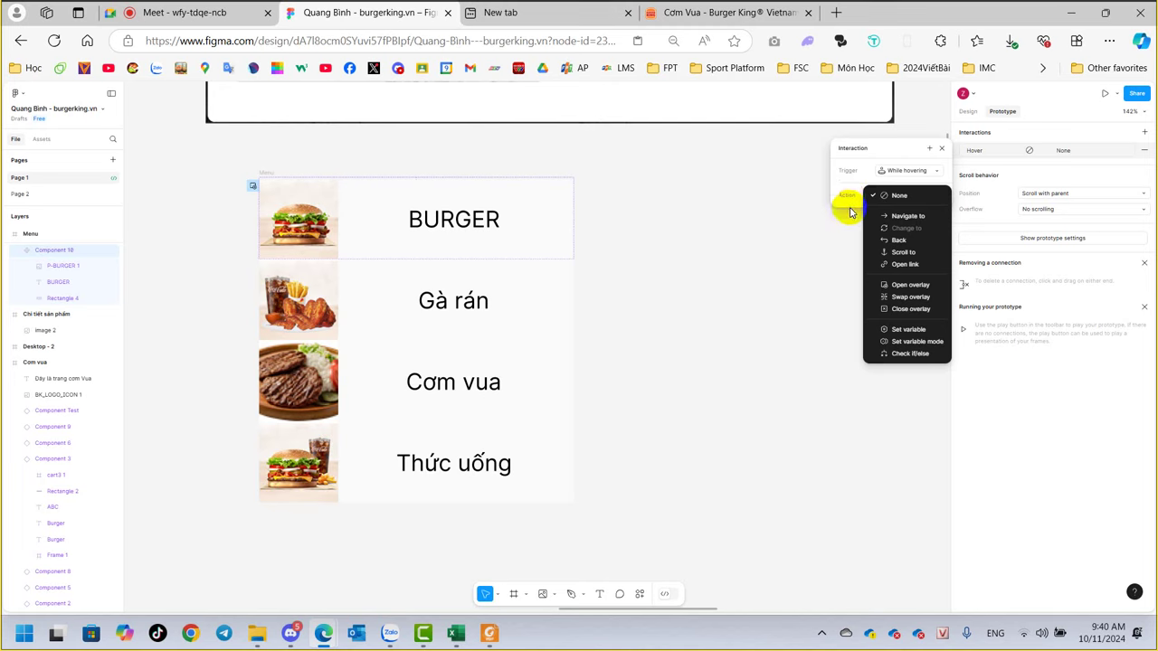
left_click(924, 331)
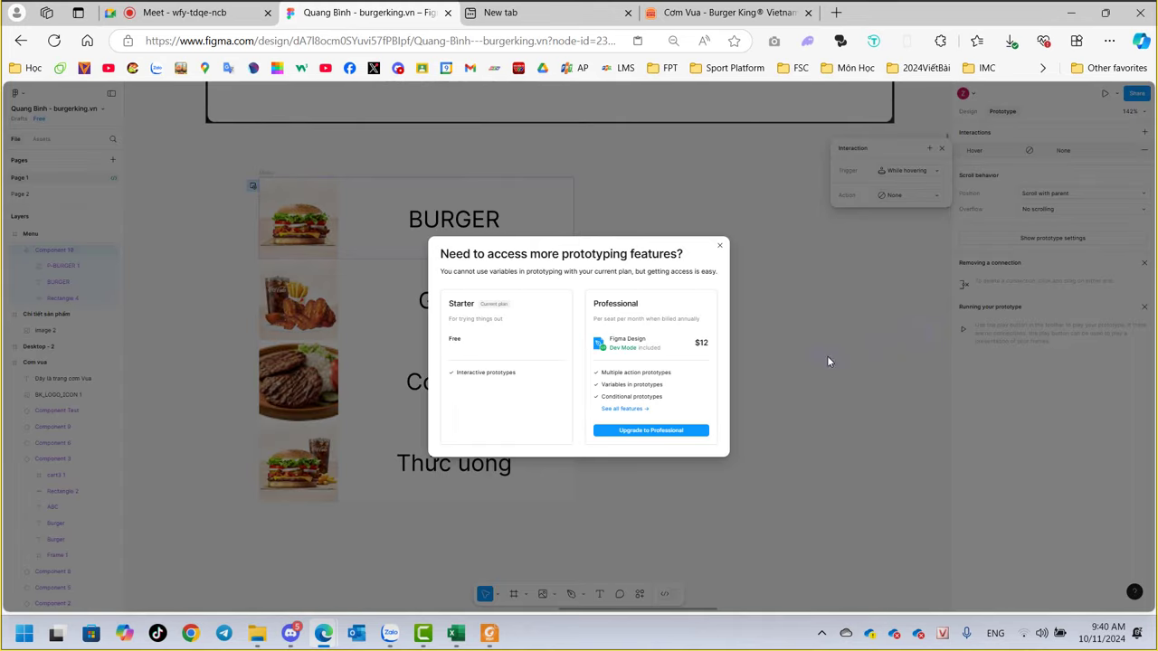
left_click(720, 245)
left_click(907, 196)
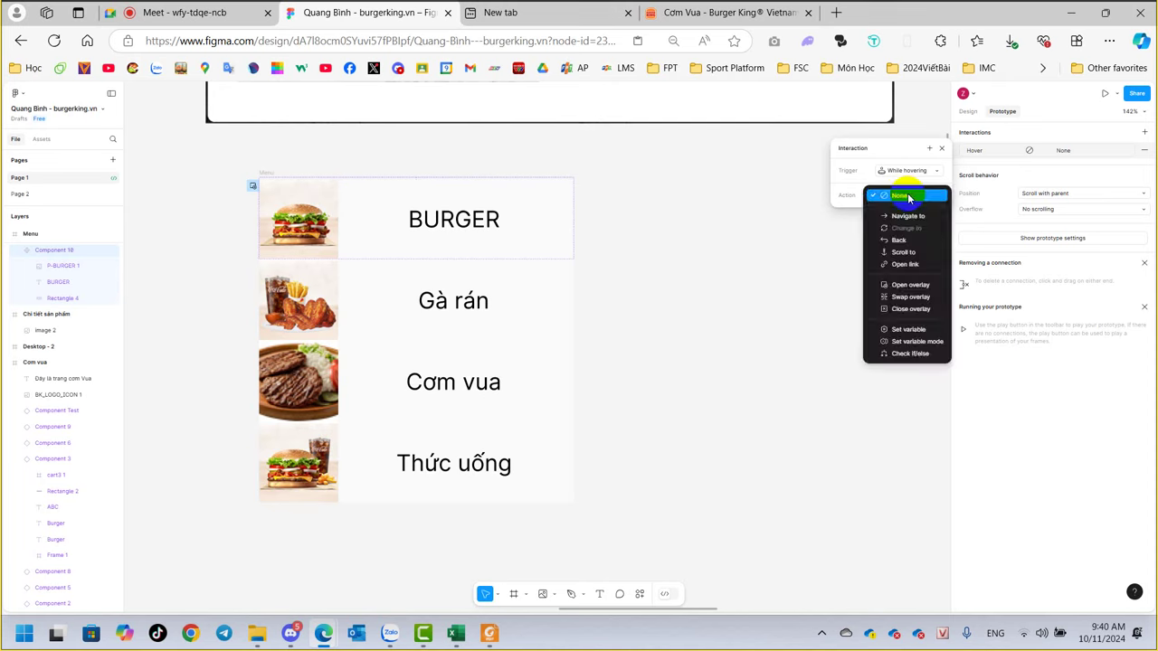
left_click(933, 301)
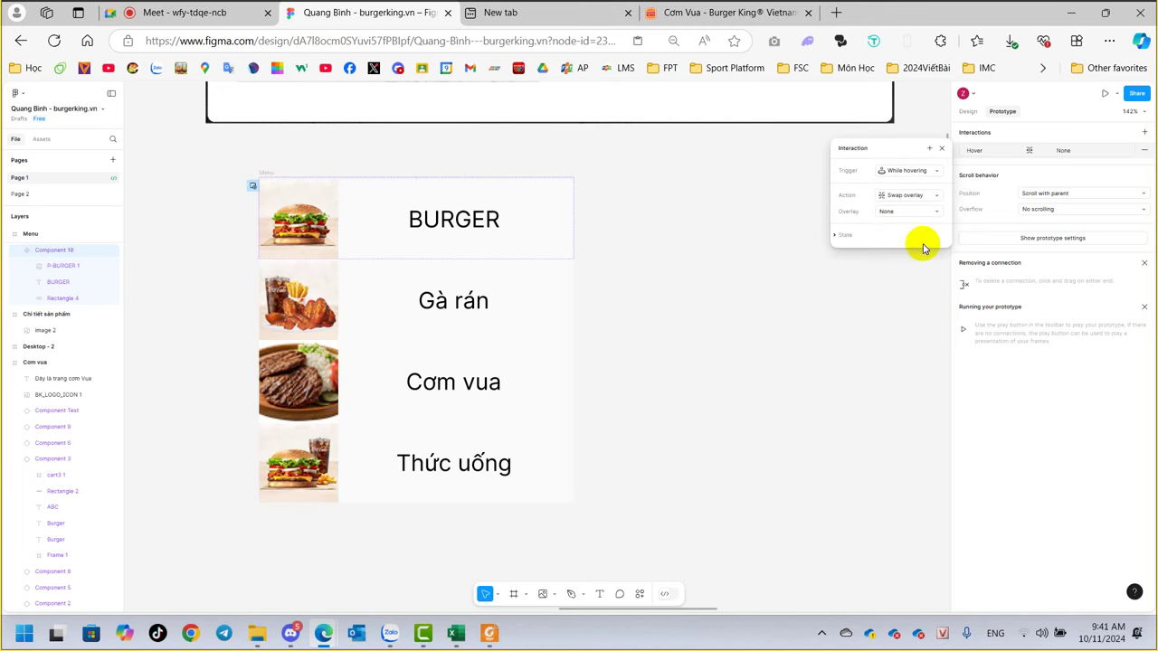
left_click(917, 214)
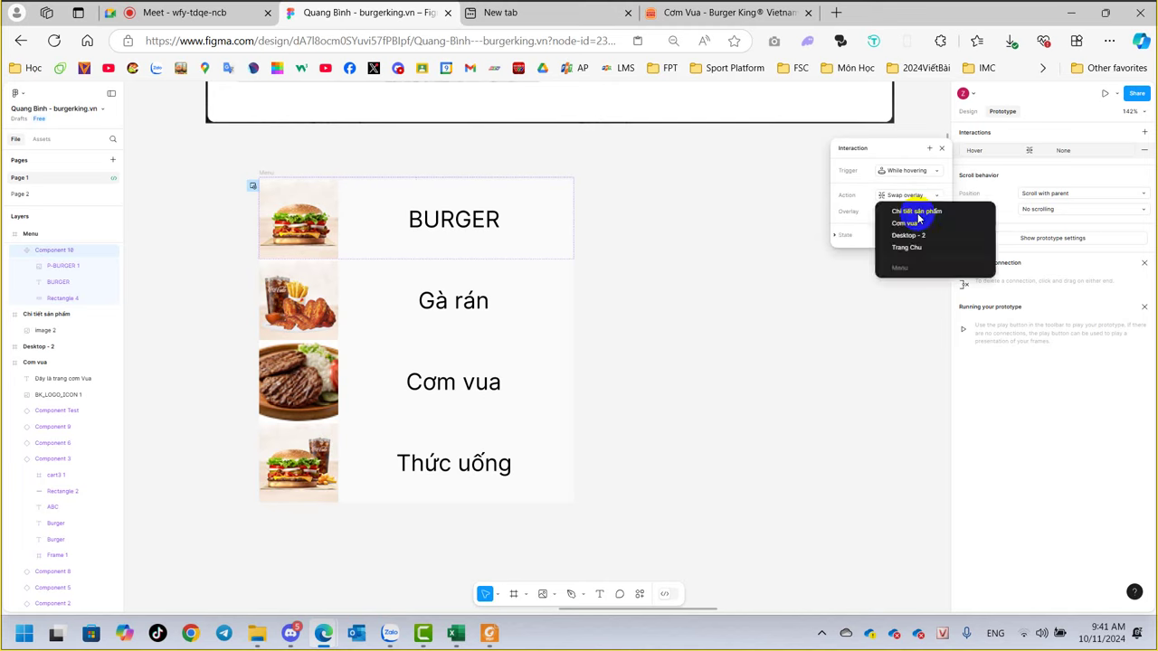
left_click(850, 305)
left_click(367, 236)
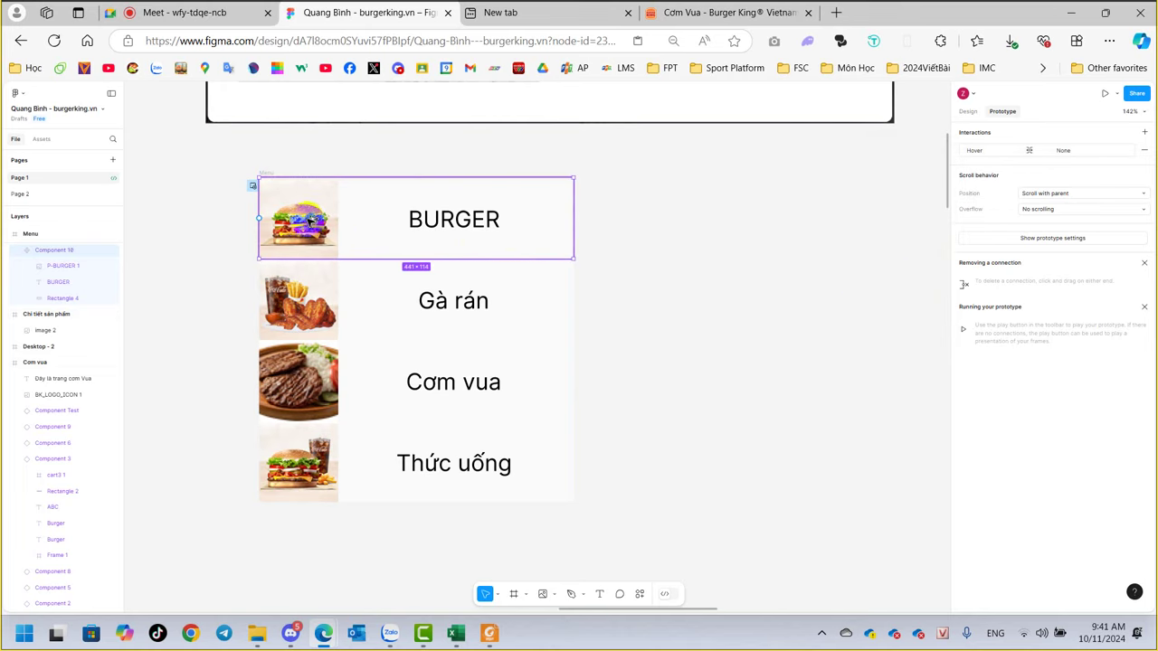
Duplicate the BURGER menu item to the right of the menu and select its label.
left_click_drag(308, 217, 662, 217)
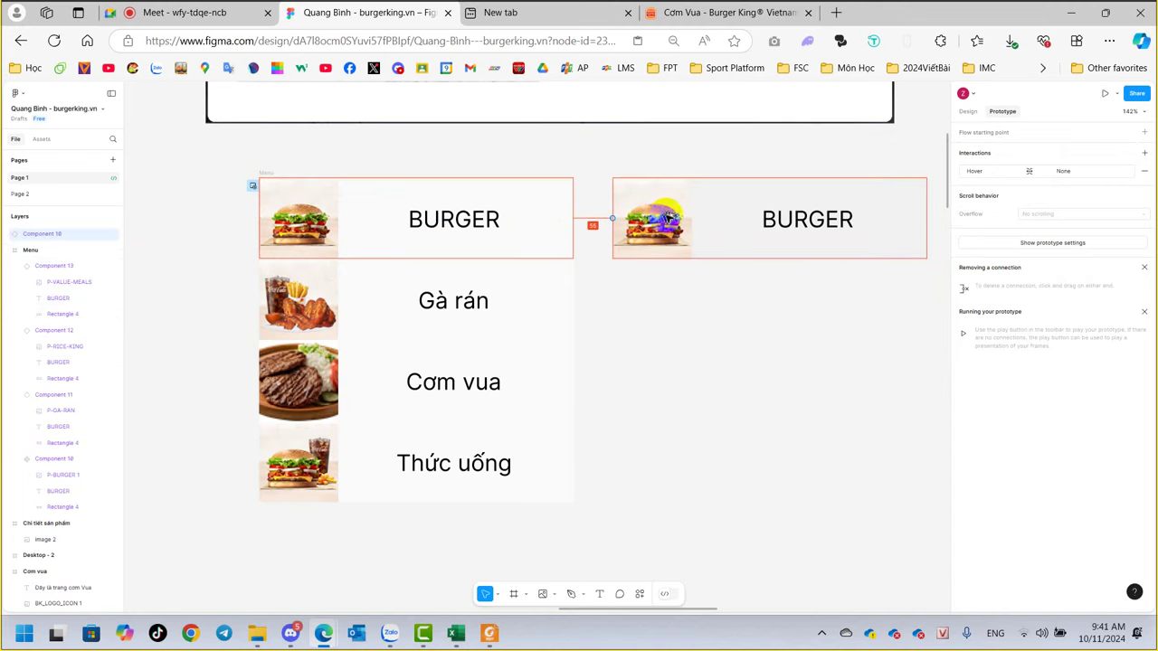
left_click(729, 226)
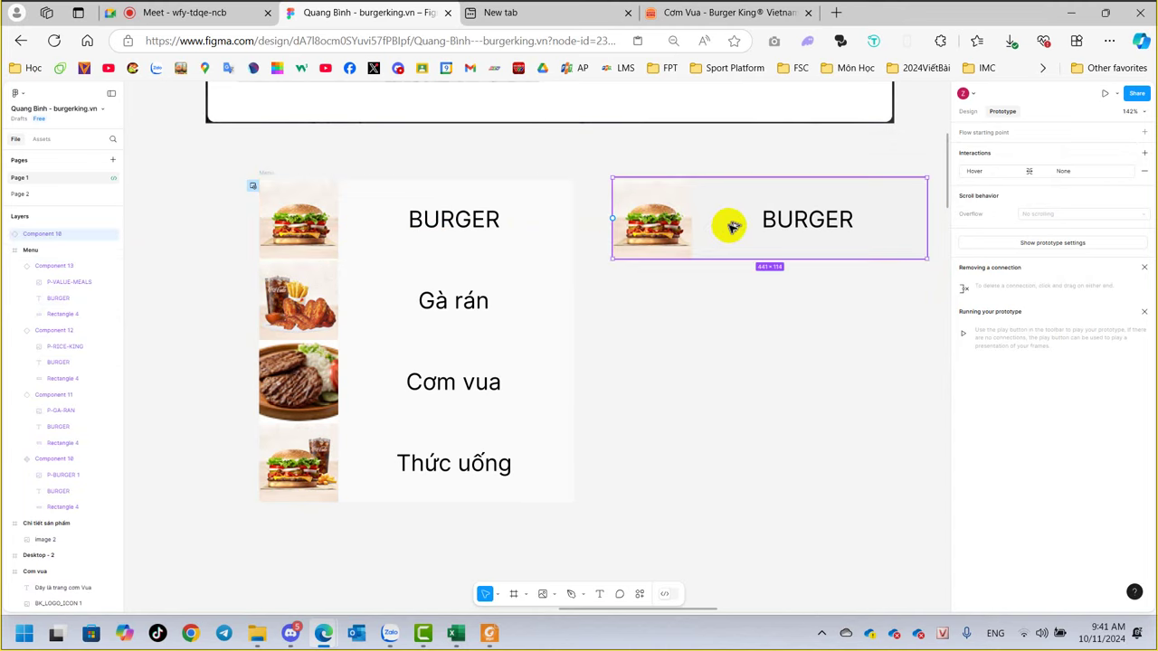
double_click(803, 219)
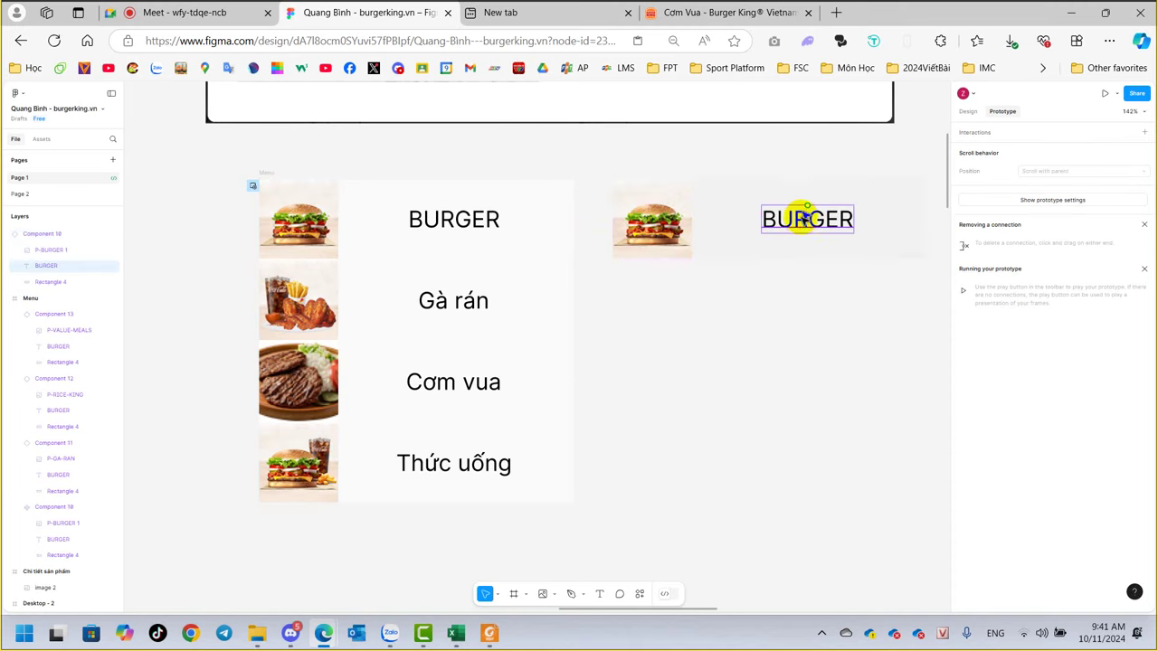
left_click(967, 112)
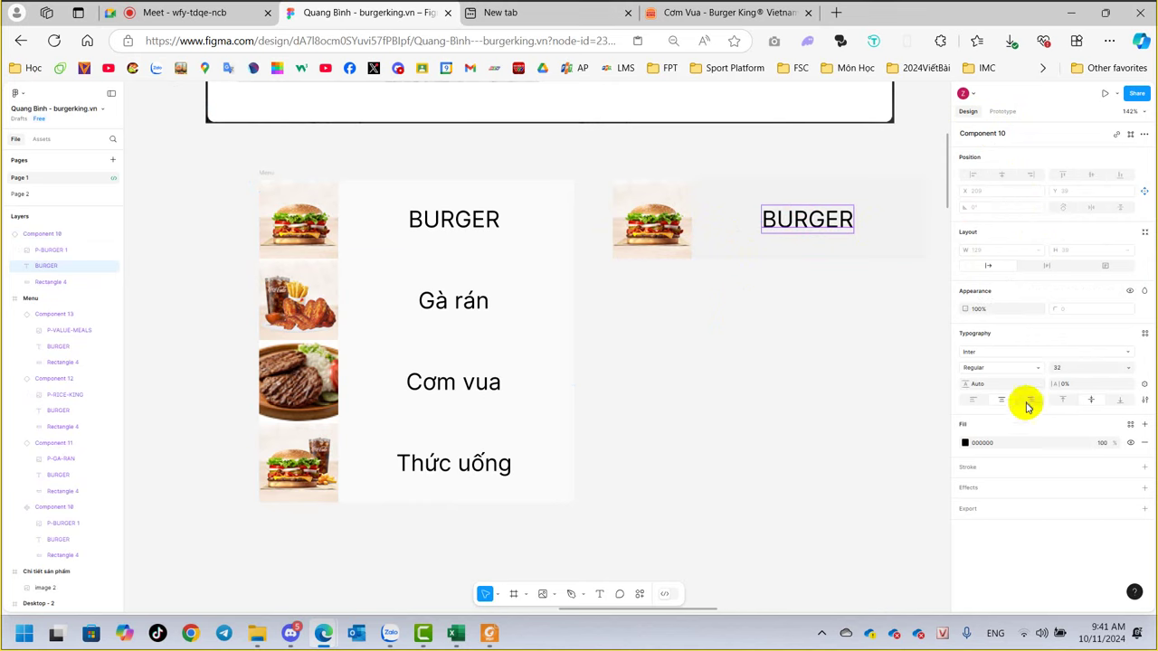
Recolour the copied BURGER label from black to green.
left_click(965, 443)
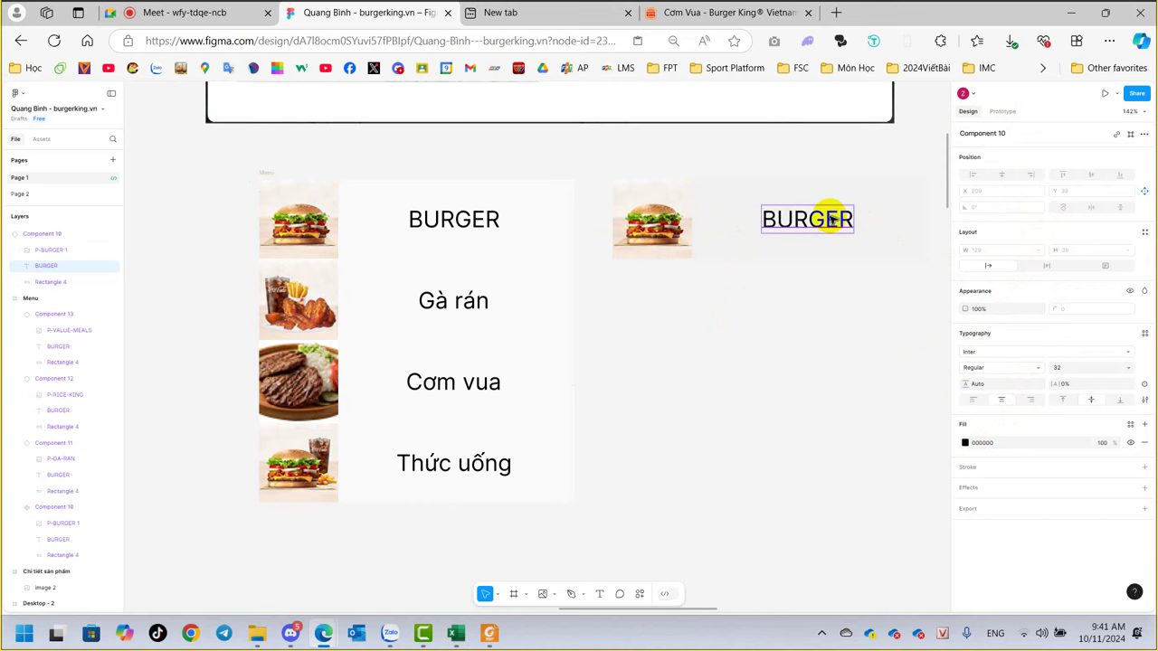
left_click(966, 443)
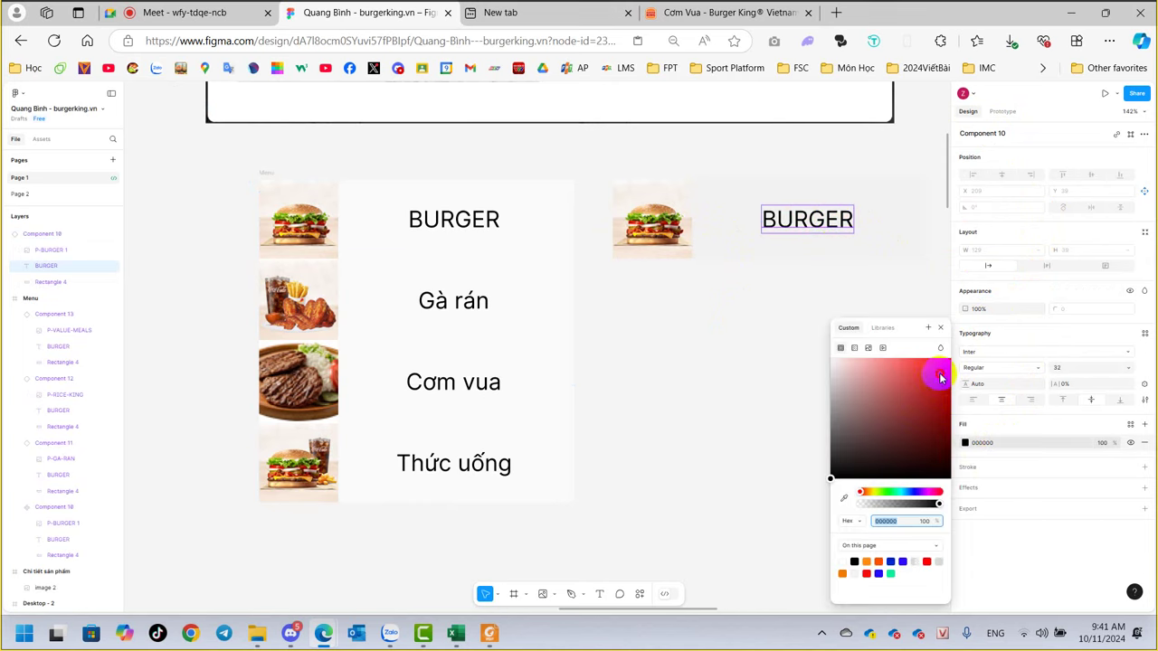
left_click(938, 370)
left_click(789, 355)
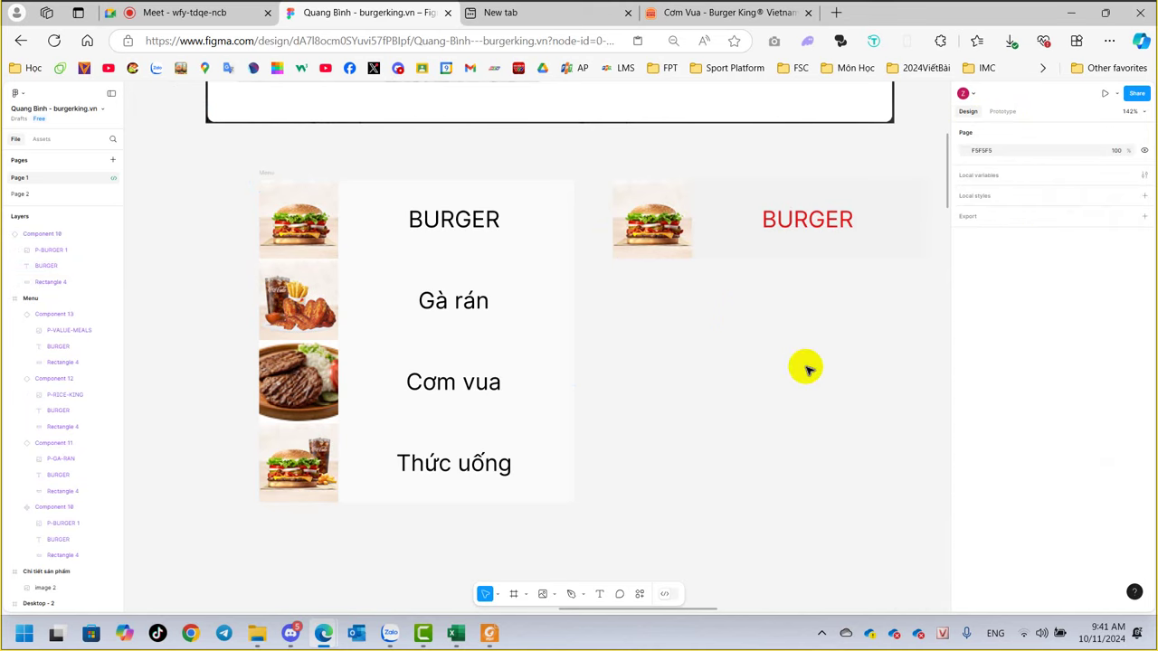
left_click(814, 219)
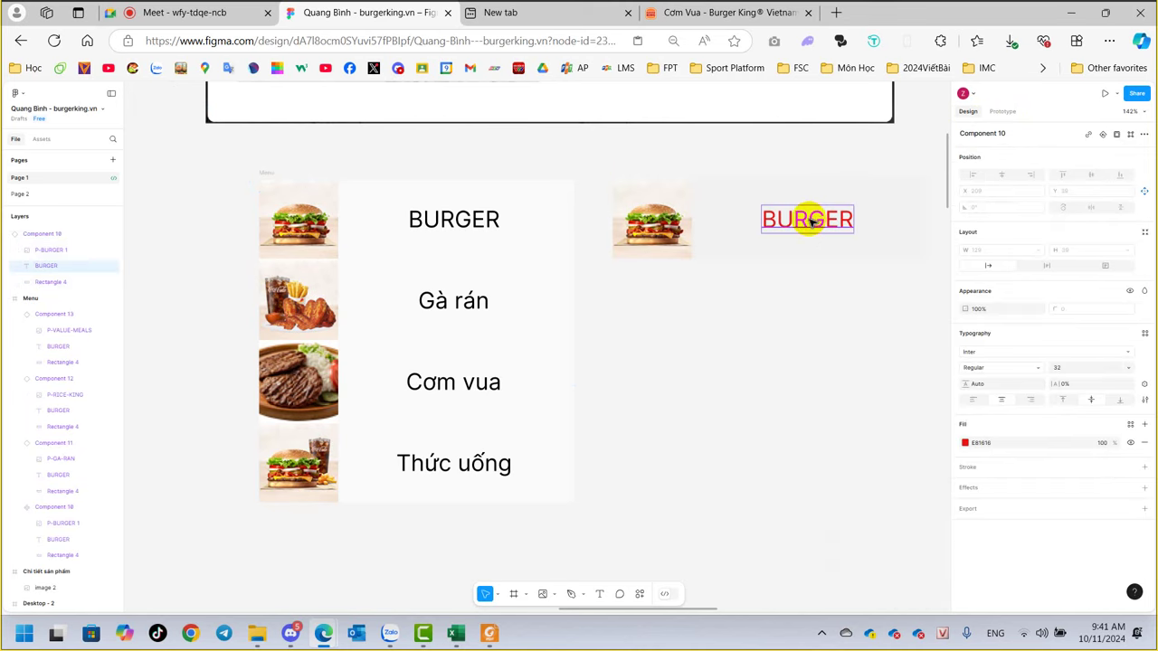
left_click(965, 443)
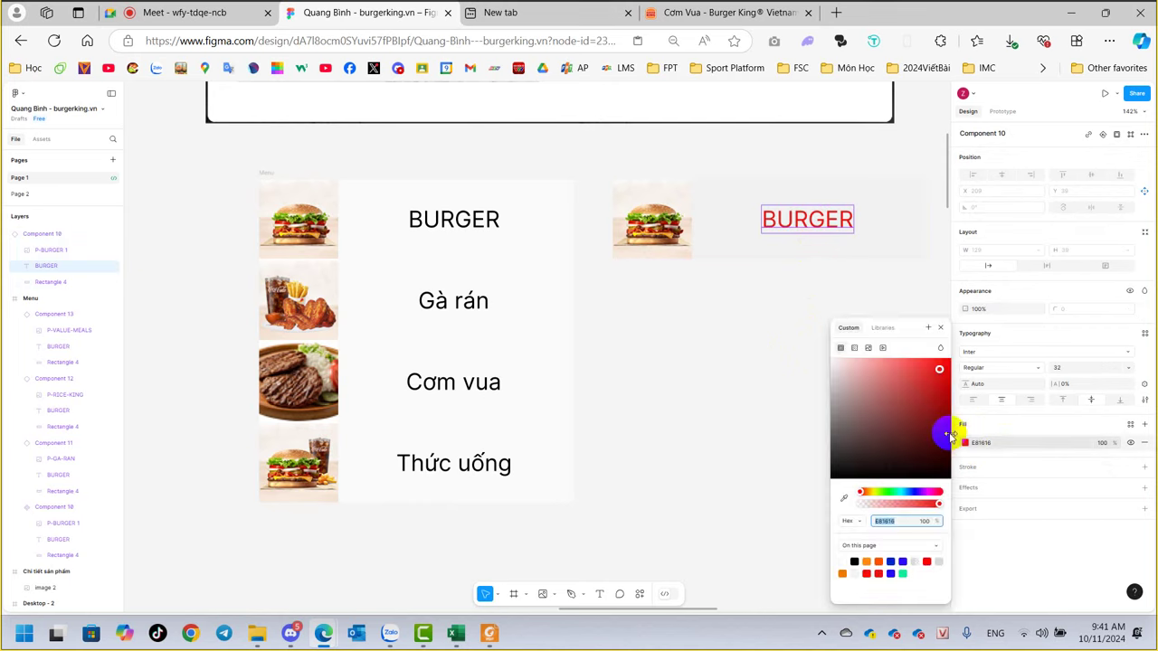
left_click(891, 493)
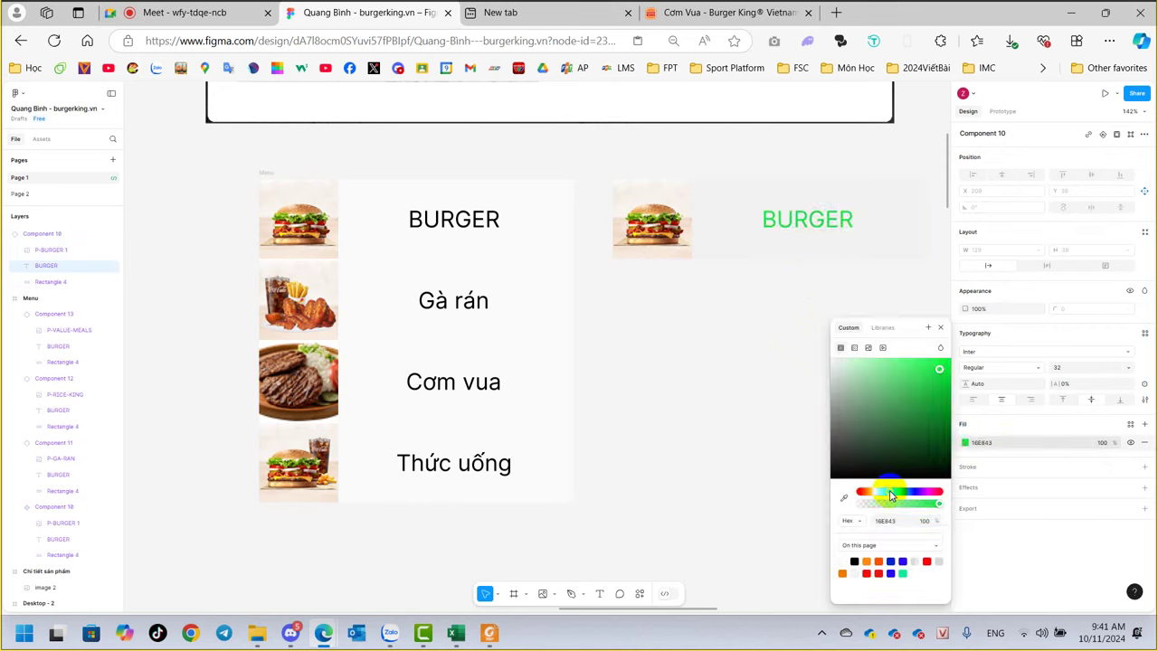
left_click(776, 331)
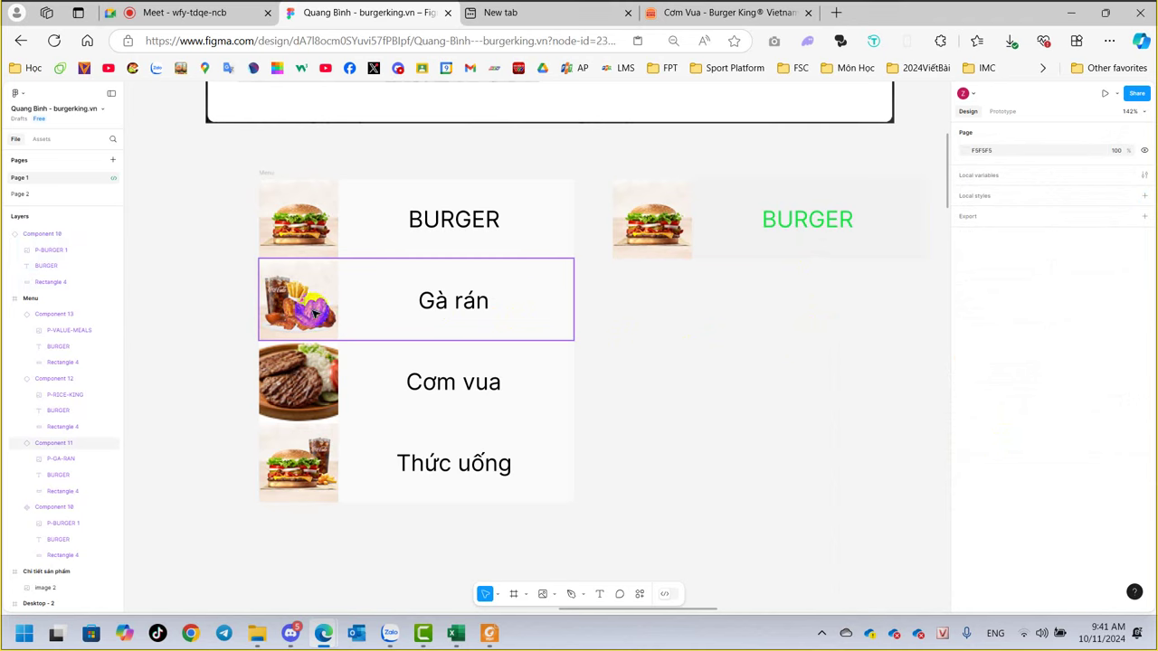
left_click(314, 312)
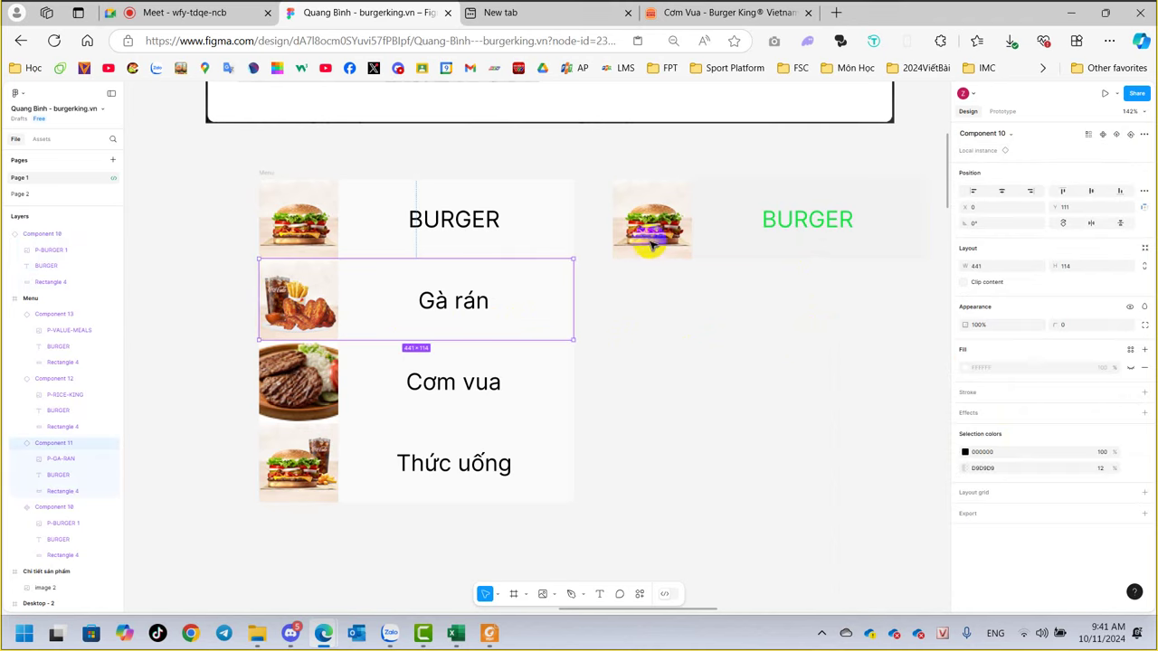
Duplicate the Gà rán item beneath the green BURGER copy and select its label.
key("Escape")
left_click(381, 311)
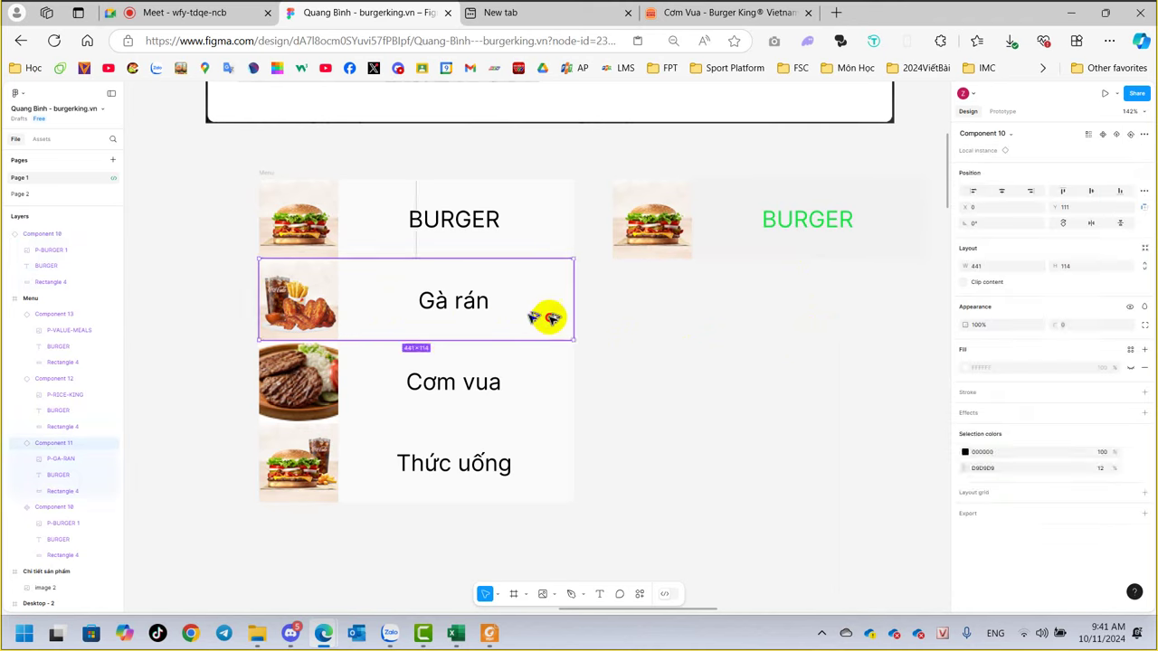
left_click_drag(543, 313, 738, 322)
key("Escape")
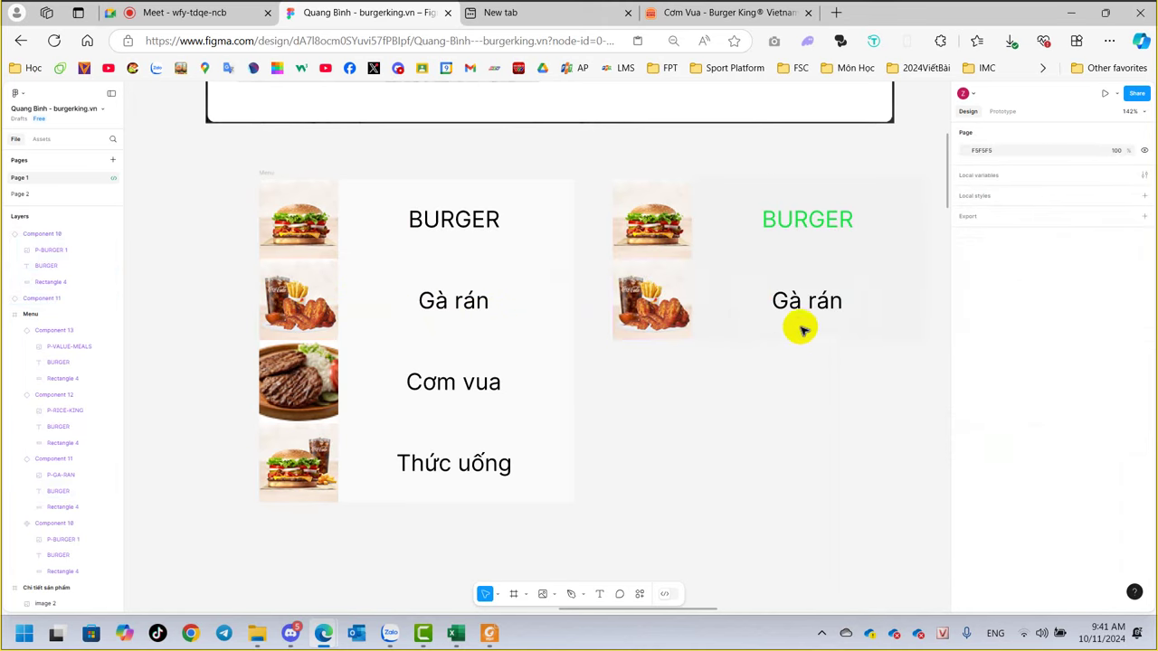
left_click(804, 306)
double_click(804, 306)
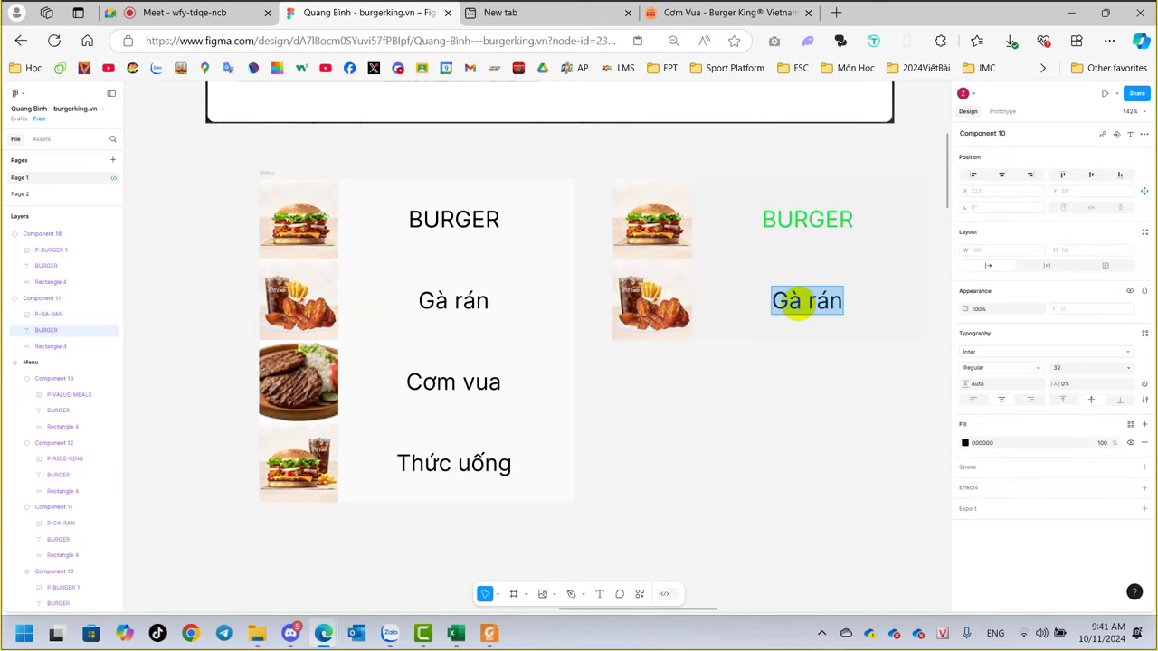
Colour the Gà rán copy's label green by eyedropping the BURGER label's green.
left_click(964, 442)
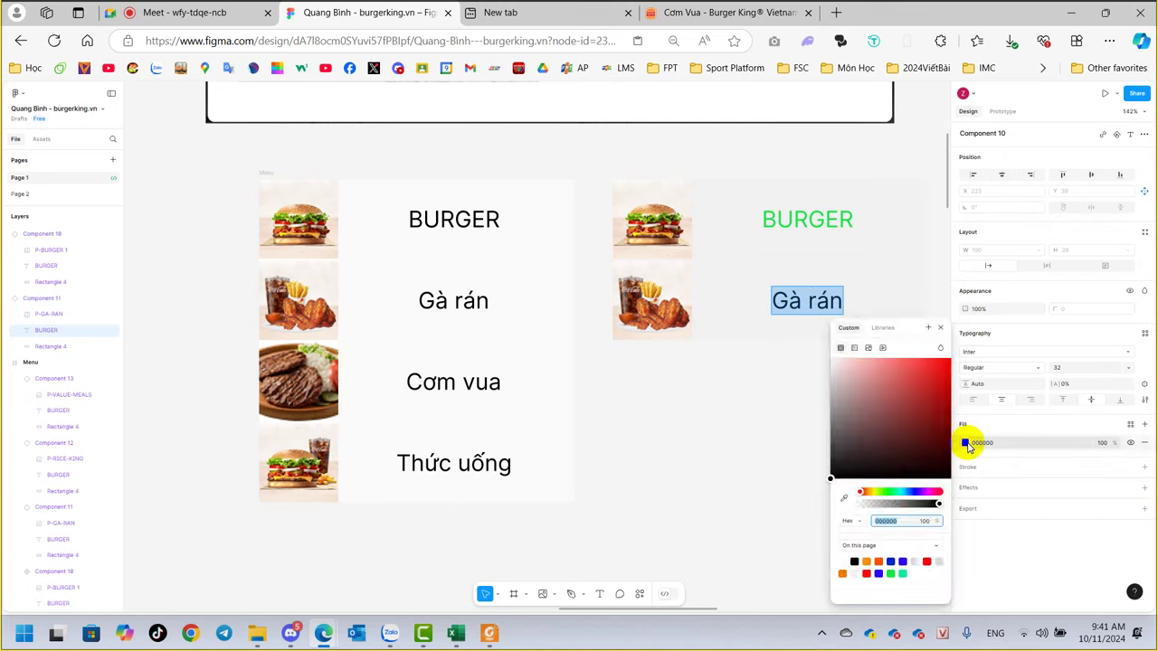
left_click(887, 492)
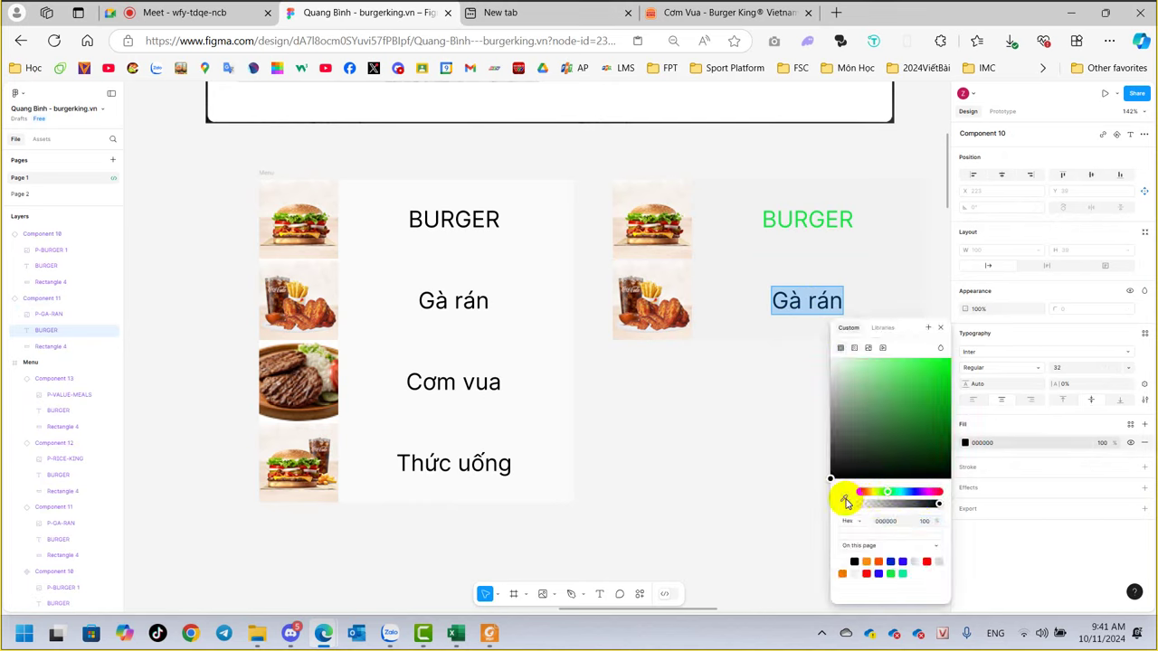
left_click(843, 498)
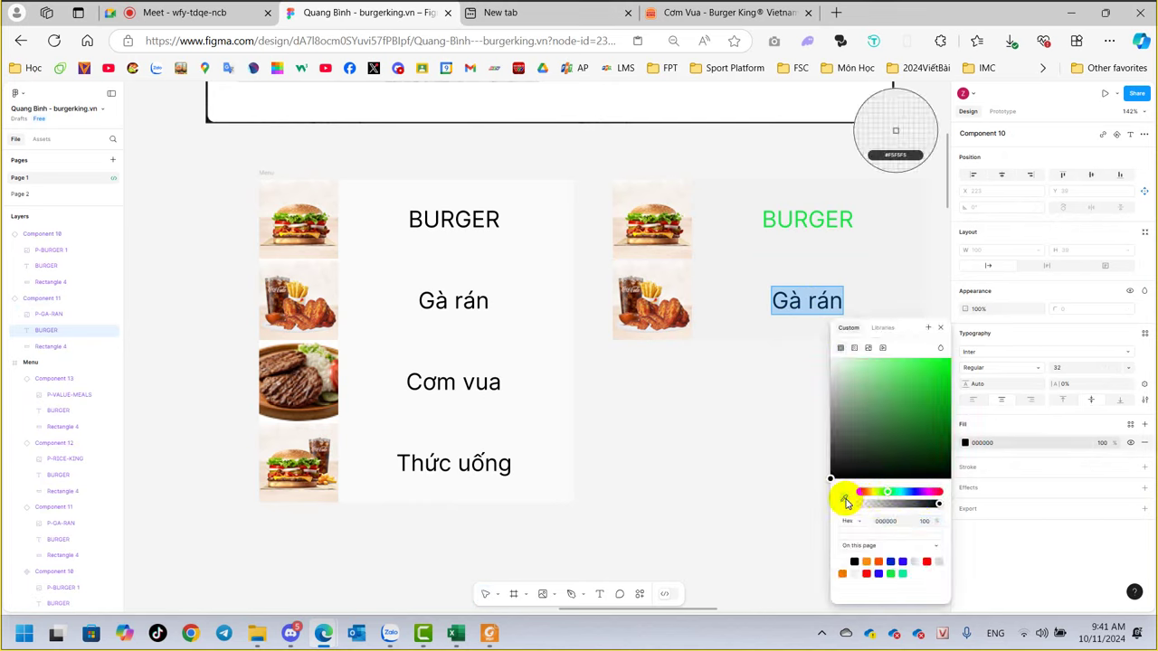
left_click(800, 212)
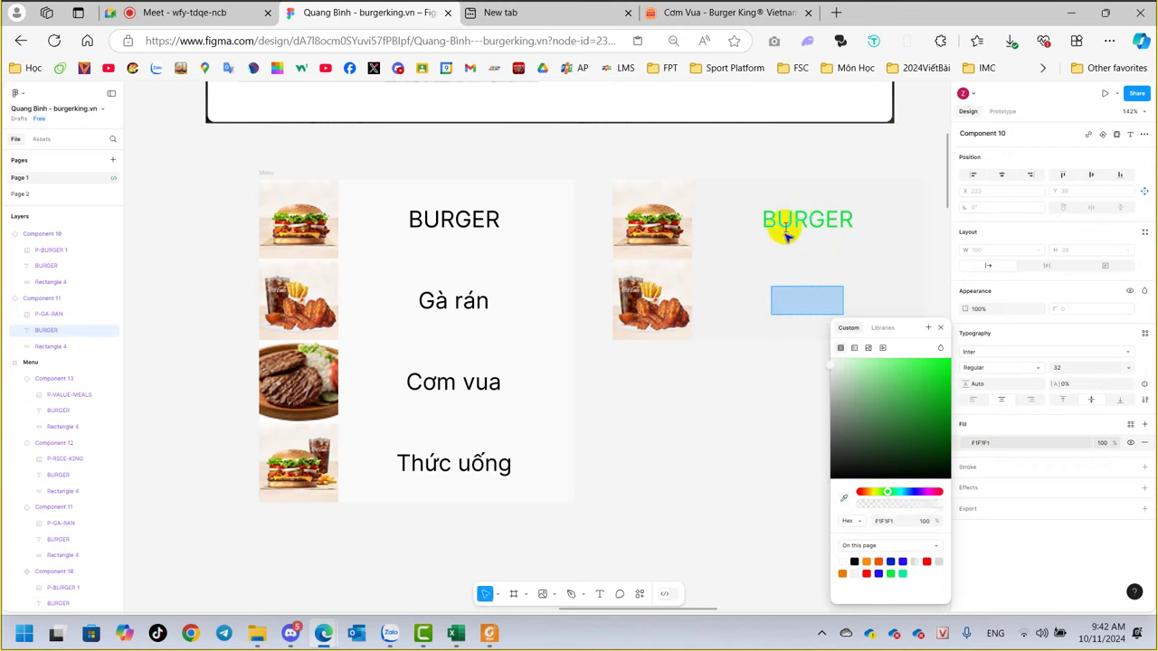
left_click(844, 497)
scroll(814, 222, "up", 3)
scroll(805, 221, "up", 5)
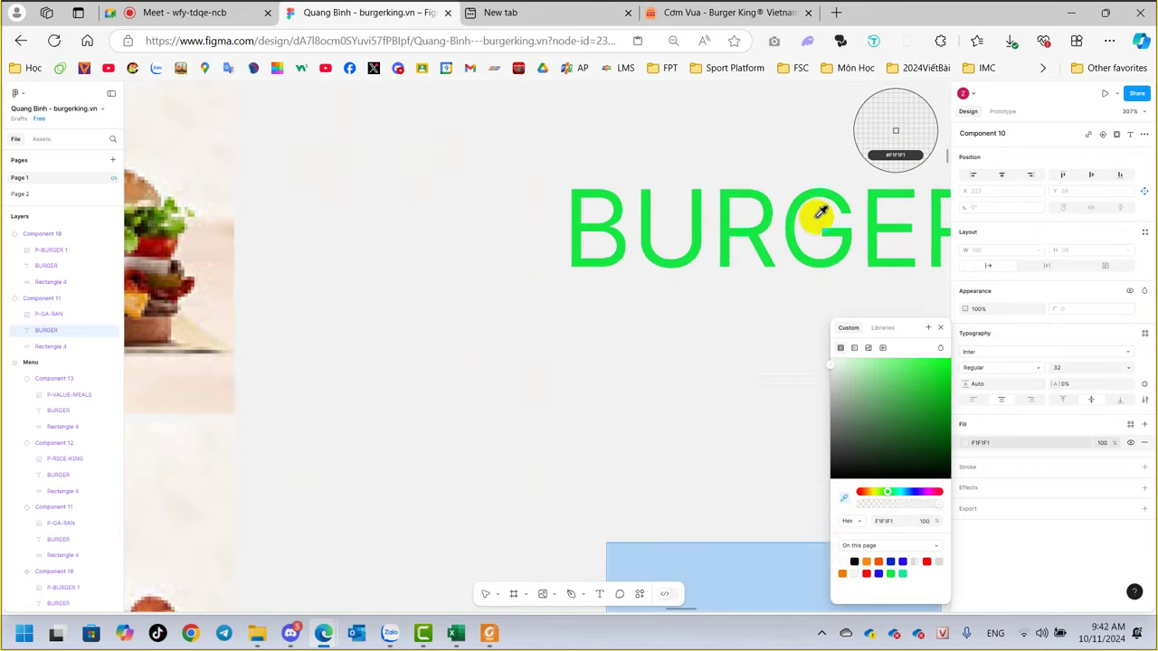
left_click(794, 218)
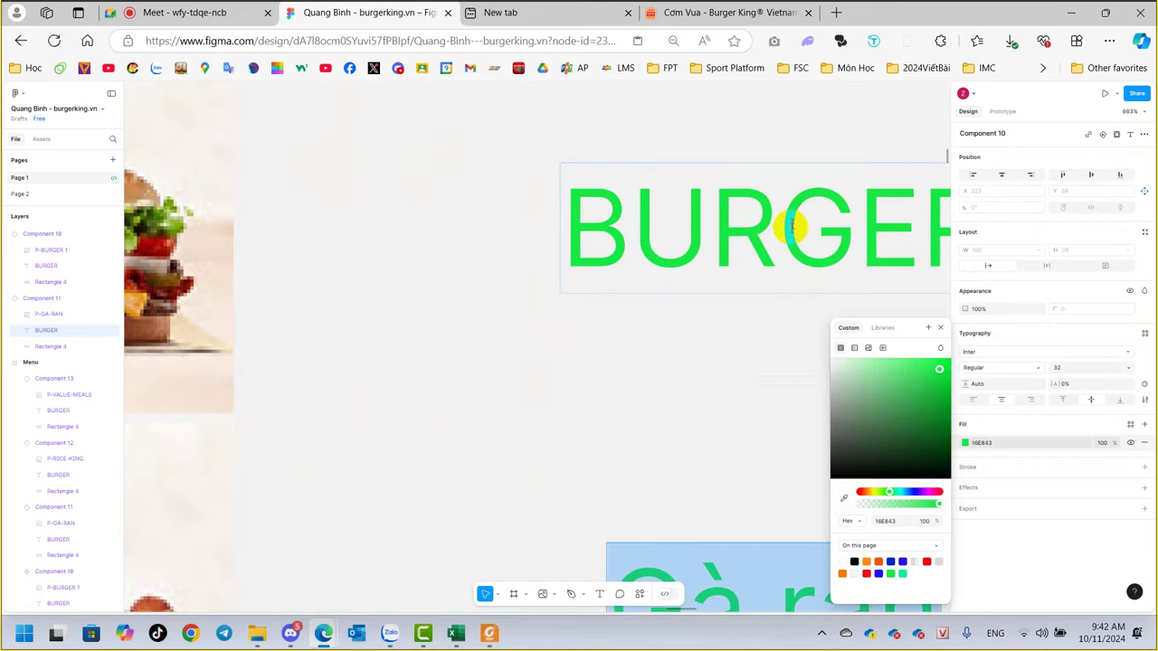
scroll(794, 362, "down", 3)
scroll(786, 372, "down", 2)
key("Escape")
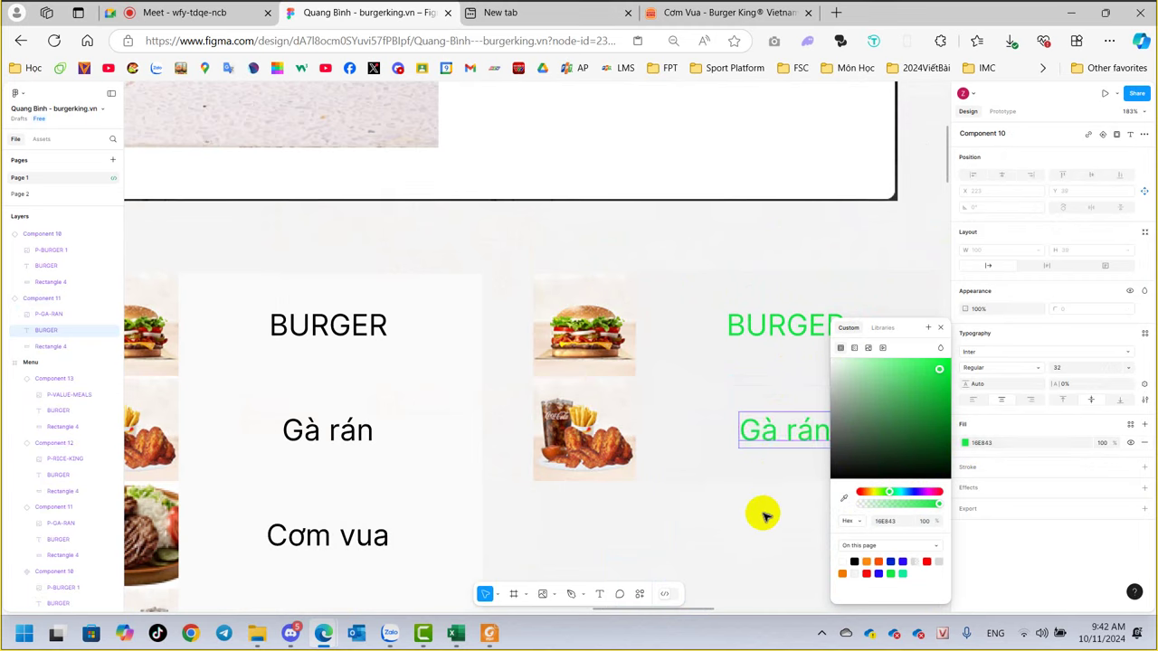
left_click(938, 328)
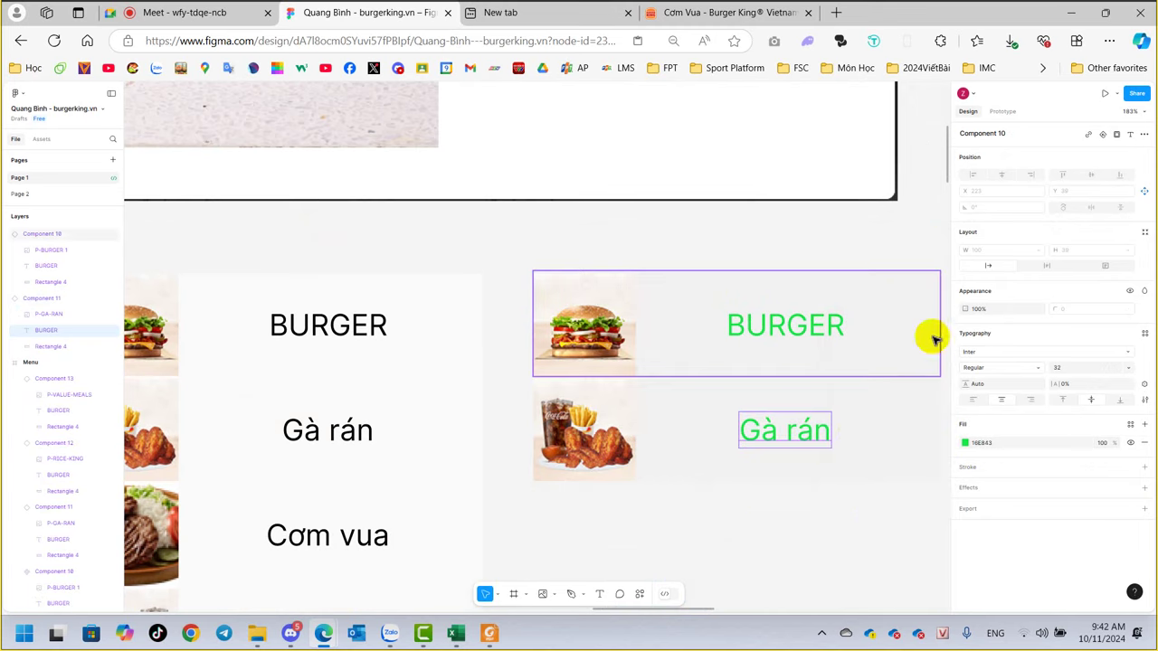
left_click(768, 507)
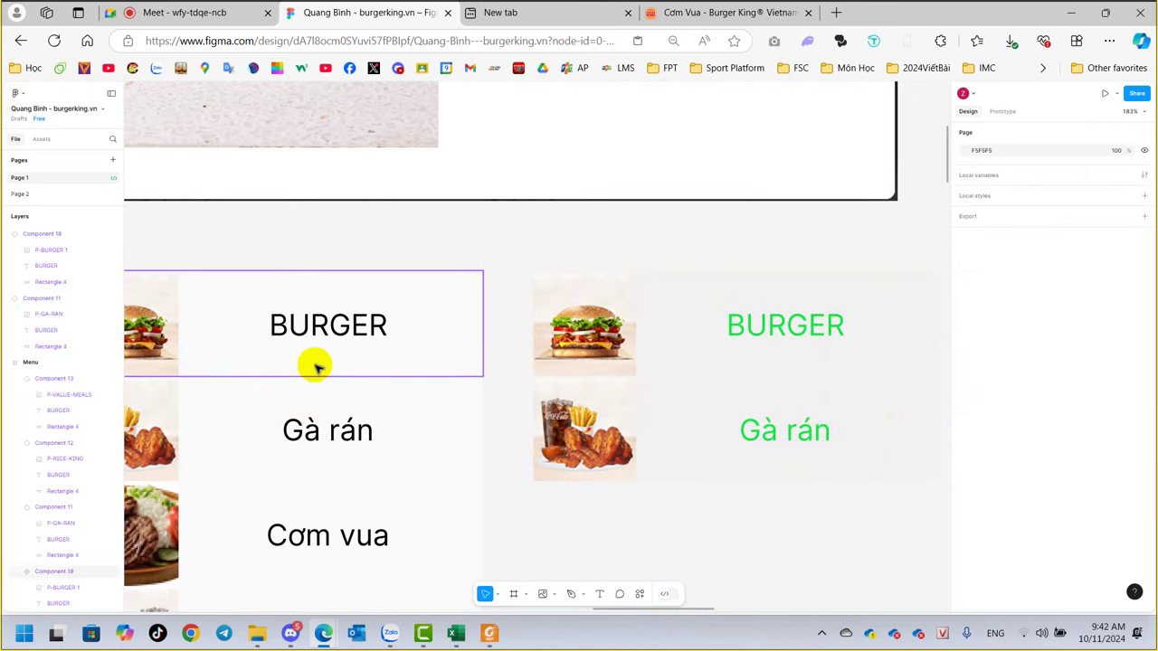
Set the BURGER item's Hover interaction to swap in the Component 10 overlay.
left_click(247, 349)
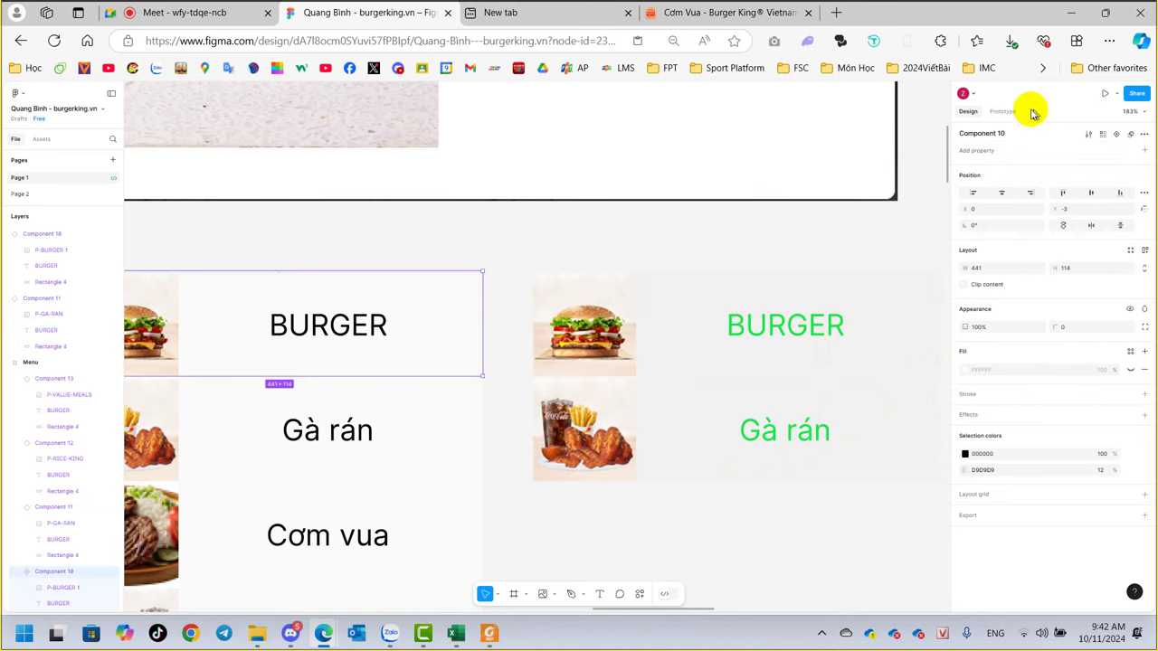
left_click(1004, 111)
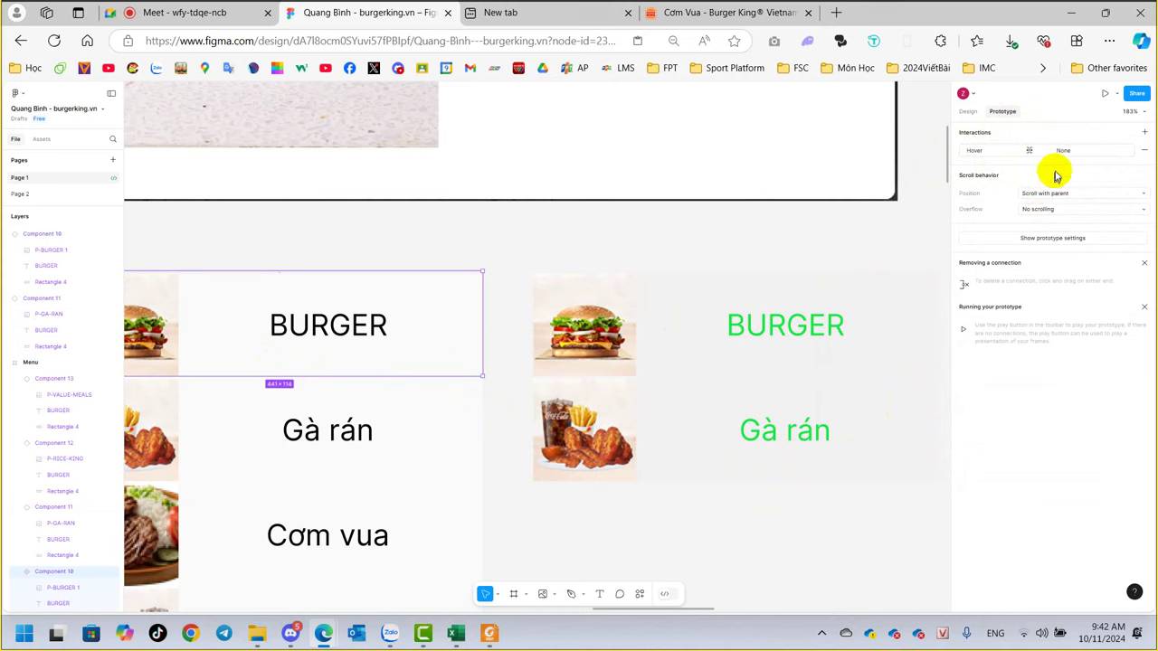
left_click(1076, 151)
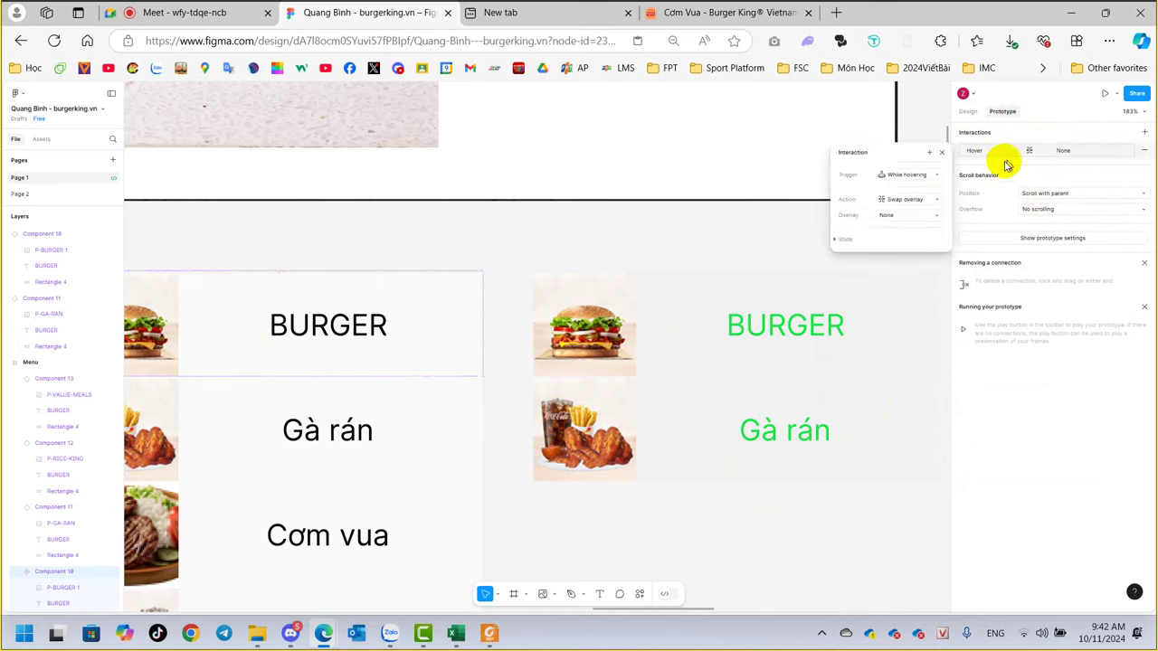
left_click(908, 217)
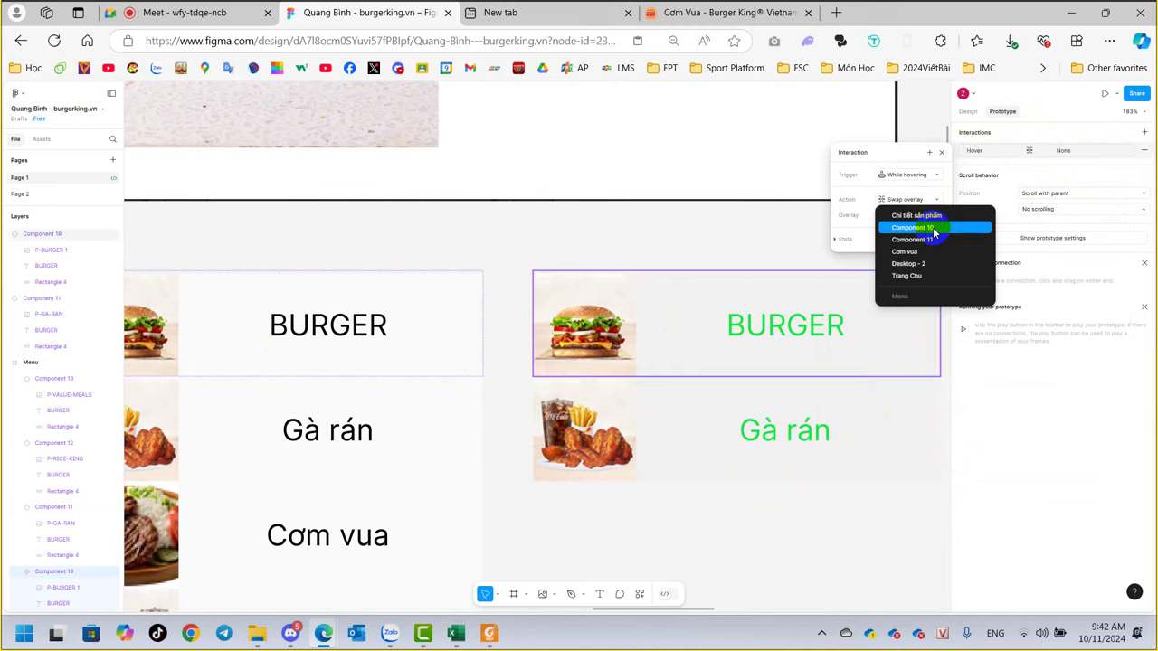
left_click(932, 227)
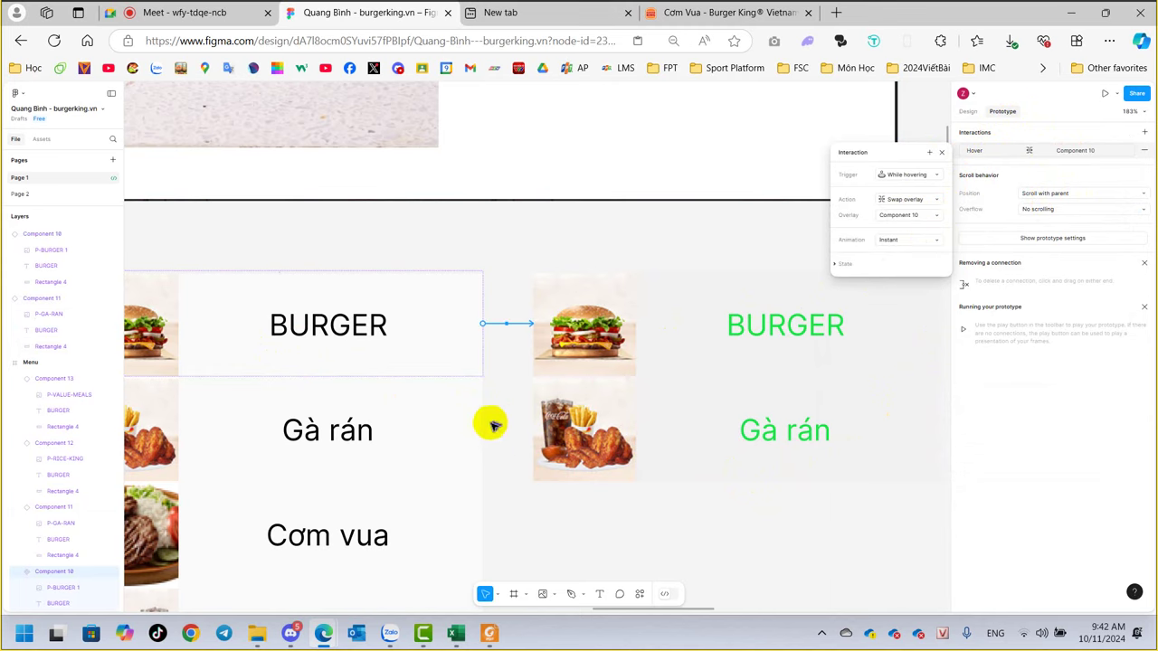
Compare the hover links on the Gà rán and BURGER menu items.
left_click(411, 439)
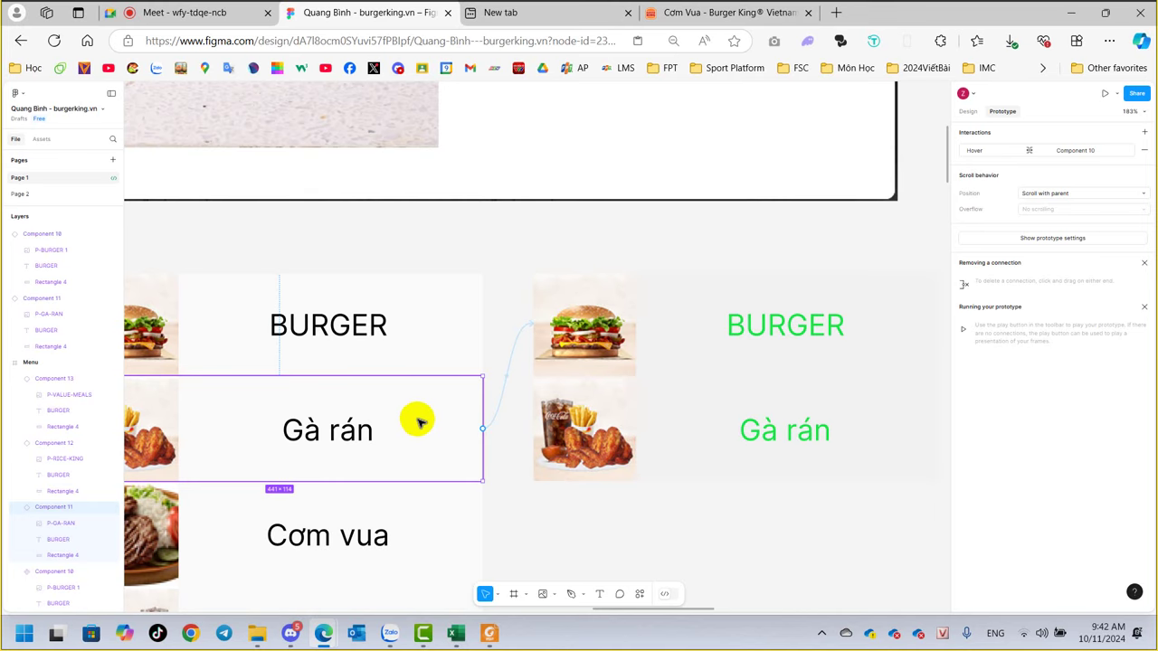
scroll(483, 444, "left", 4)
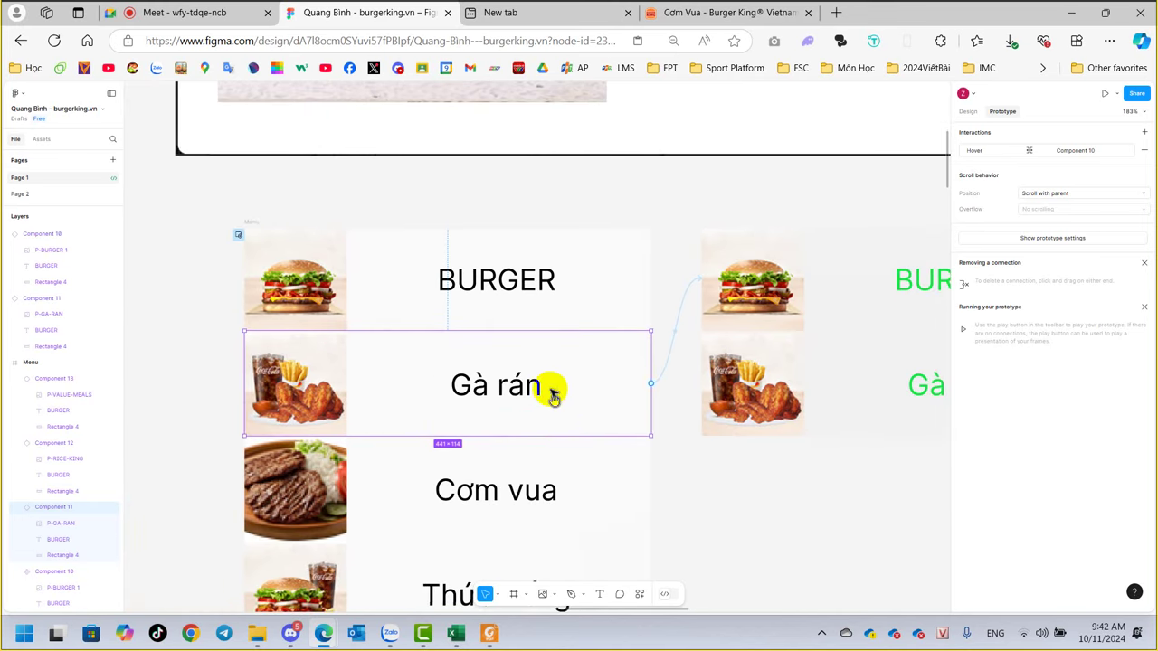
left_click(518, 299)
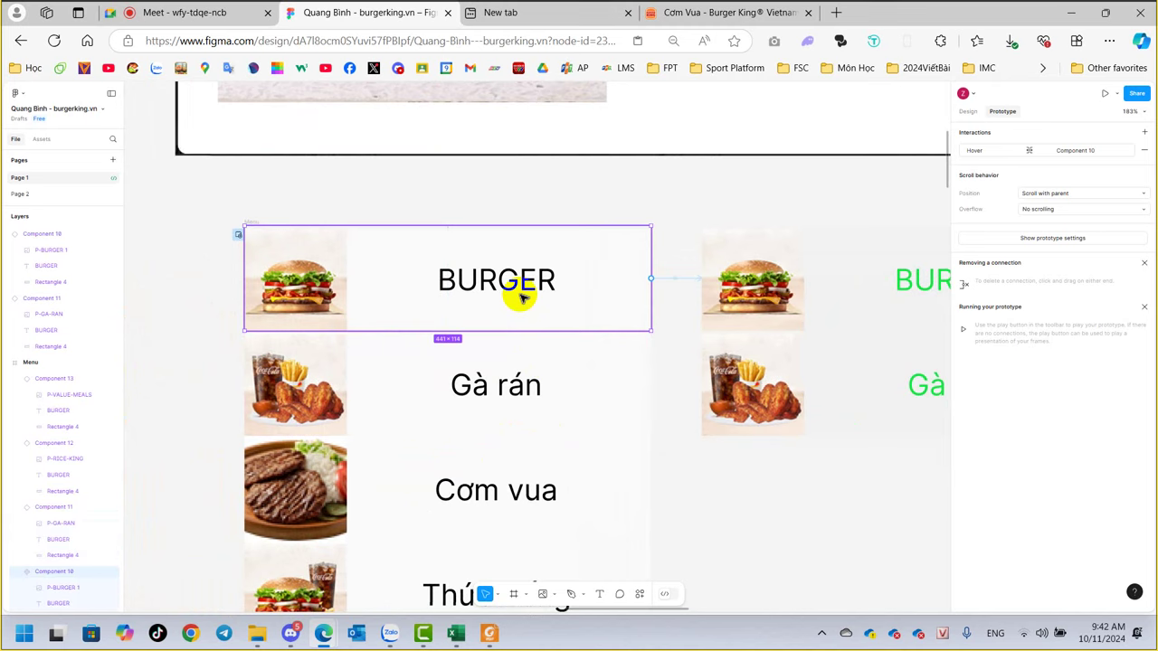
left_click(692, 222)
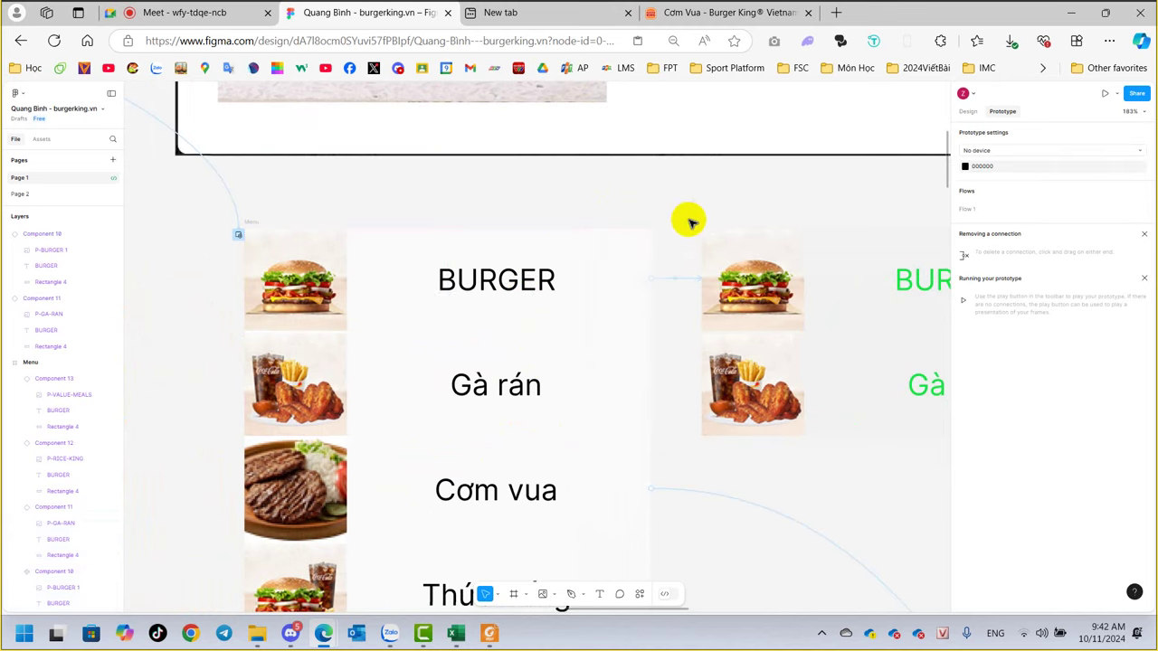
left_click(539, 389)
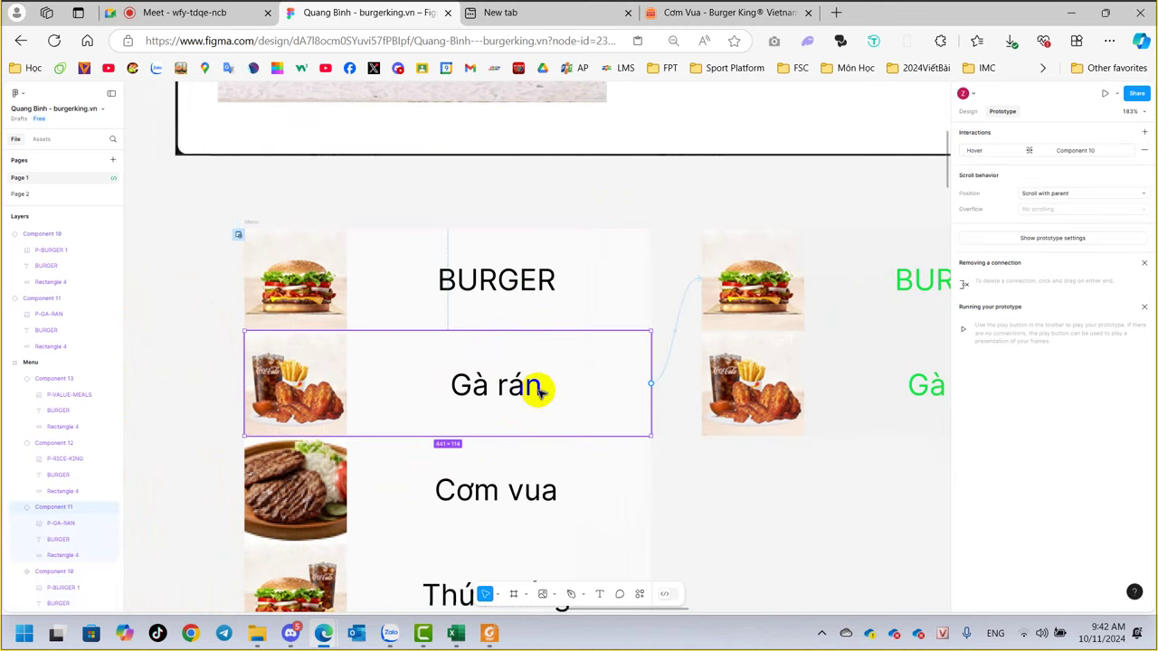
left_click(541, 286)
Check that the Gà rán, Cơm vua and BURGER hovers all point to Component 10.
left_click(526, 371)
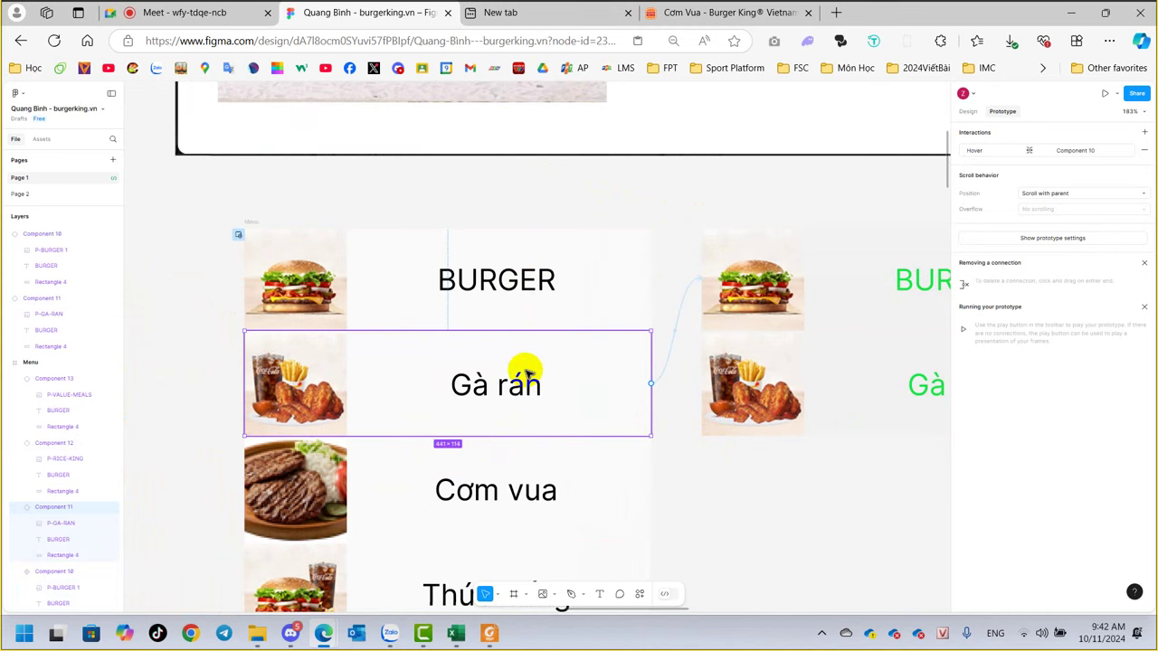
left_click(499, 477)
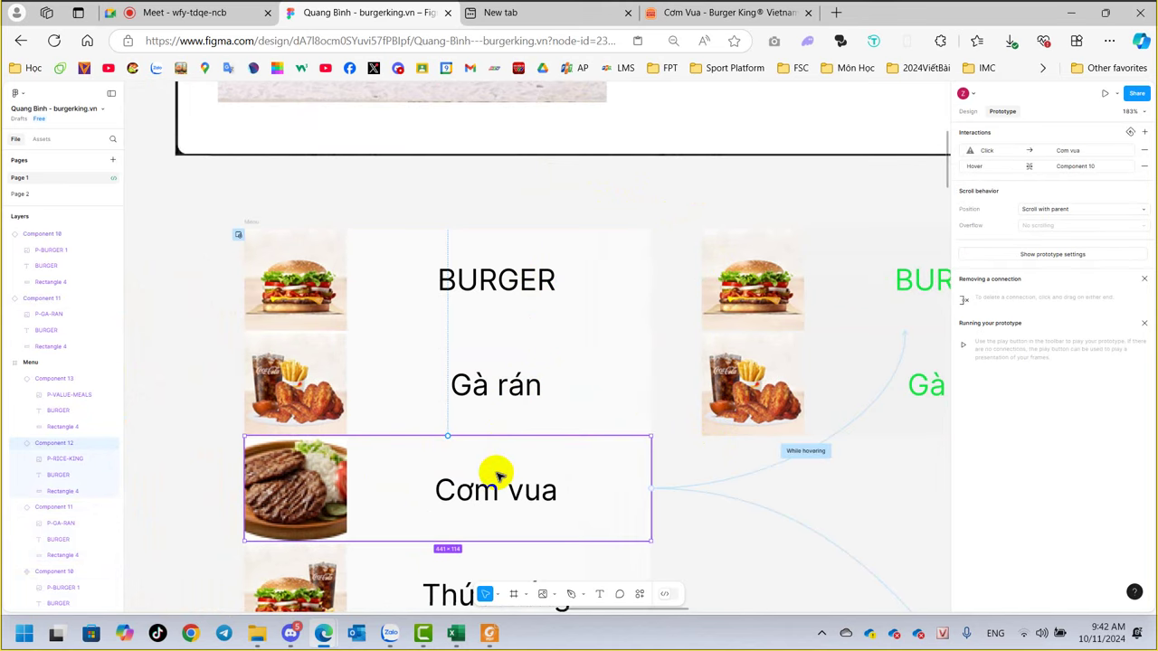
left_click(517, 371)
left_click(517, 292)
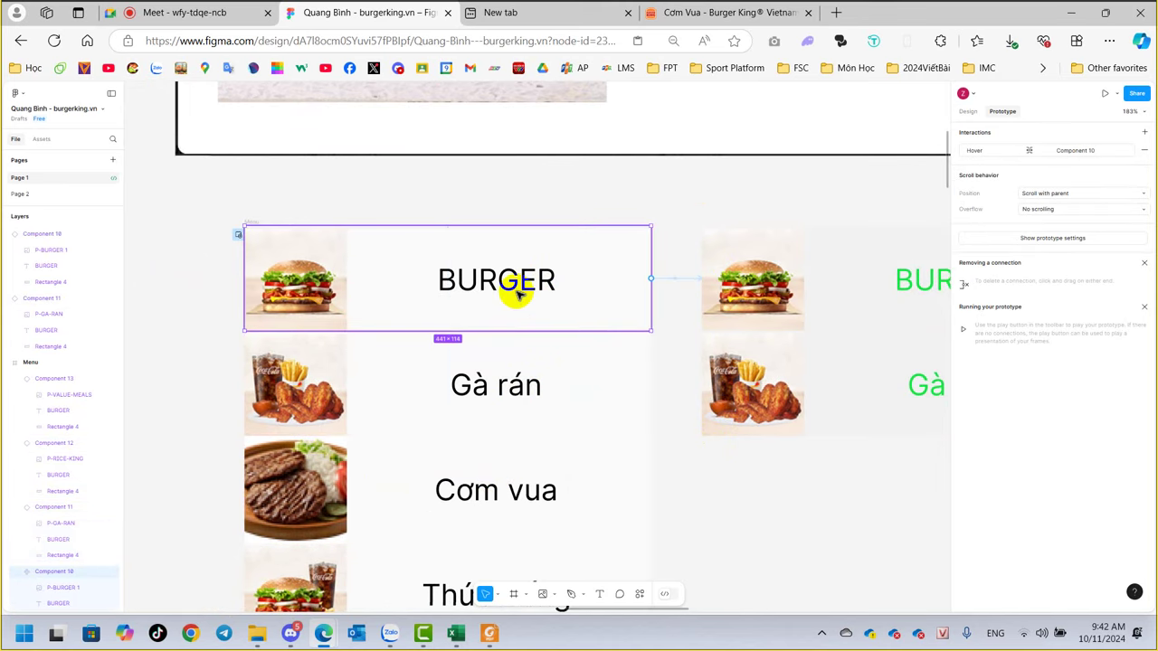
left_click(512, 383)
left_click(511, 487)
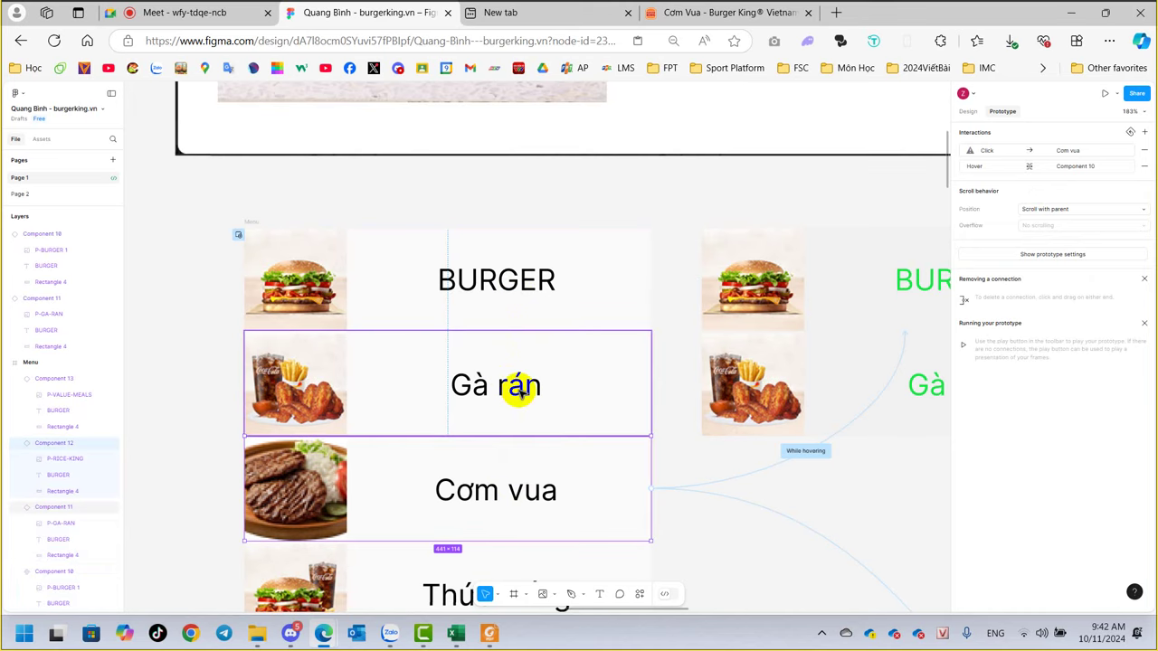
left_click(526, 281)
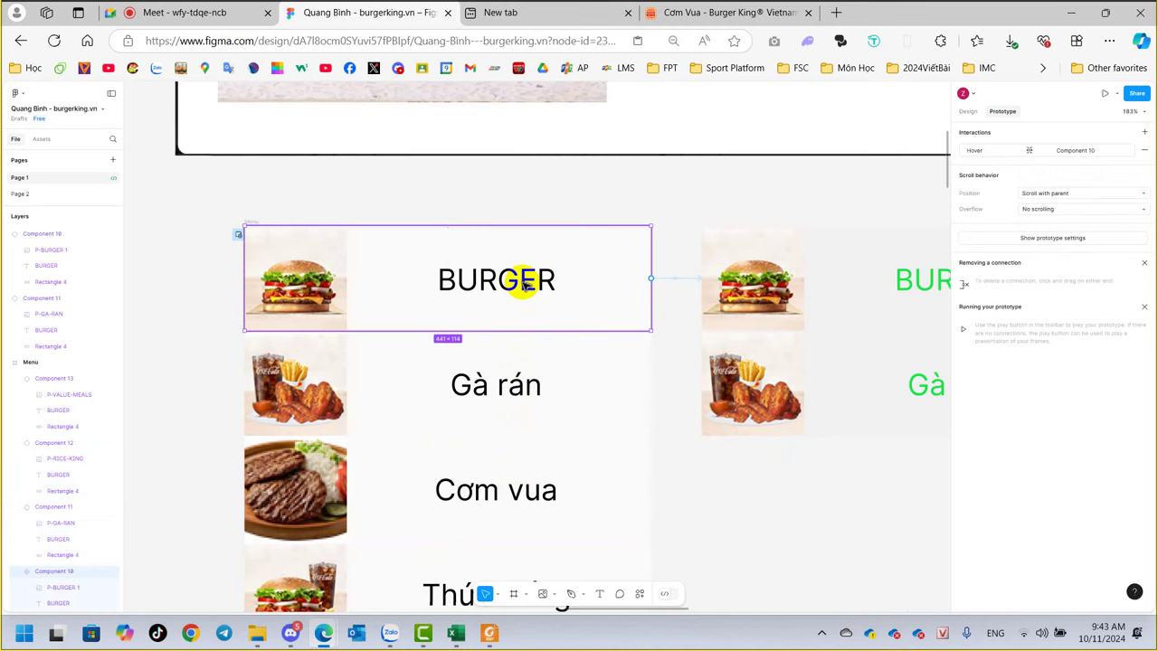
Inspect the Menu click link and the BURGER and Gà rán hover interactions.
left_click(486, 380)
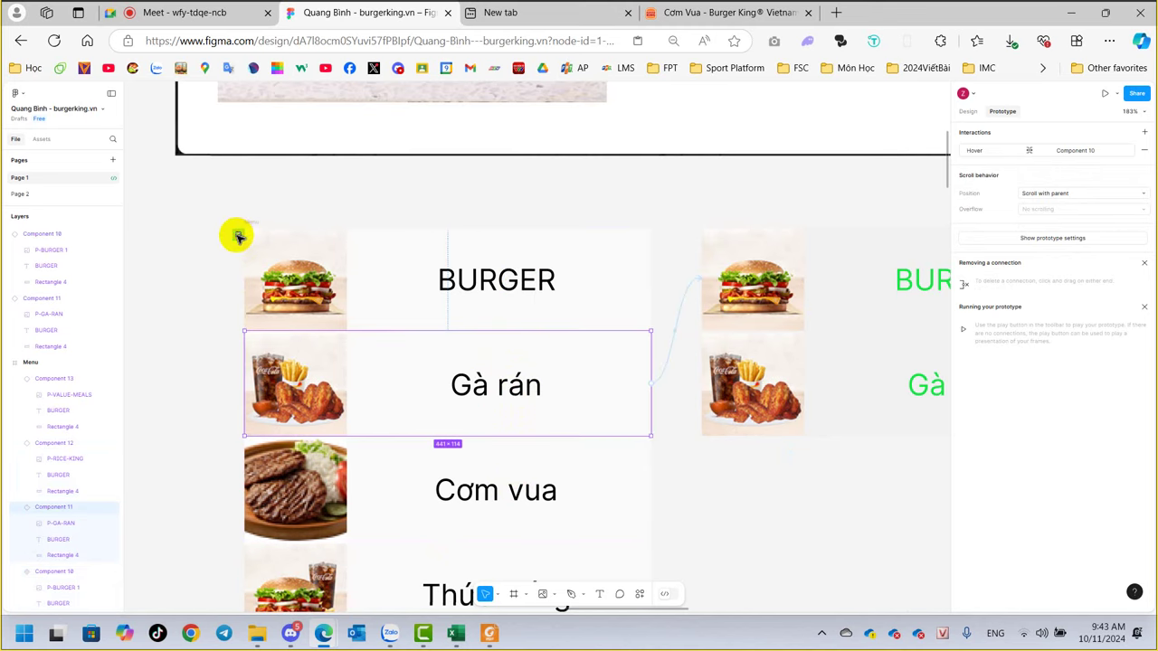
left_click_drag(243, 233, 237, 235)
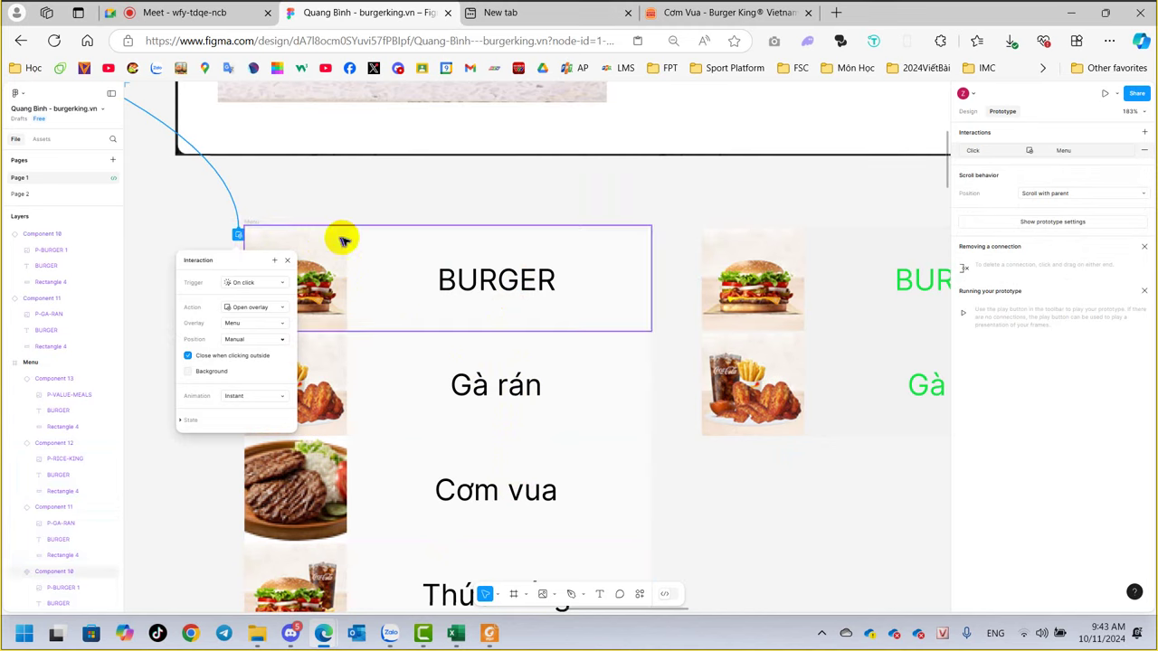
left_click(464, 307)
left_click_drag(650, 278, 699, 282)
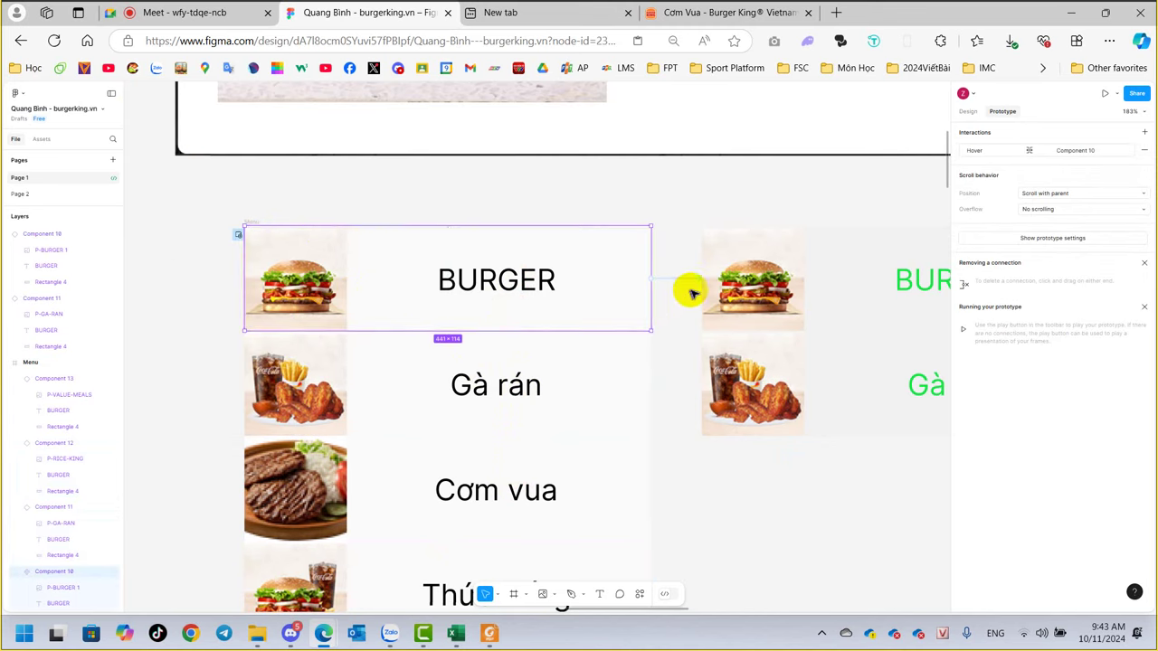
left_click(483, 380)
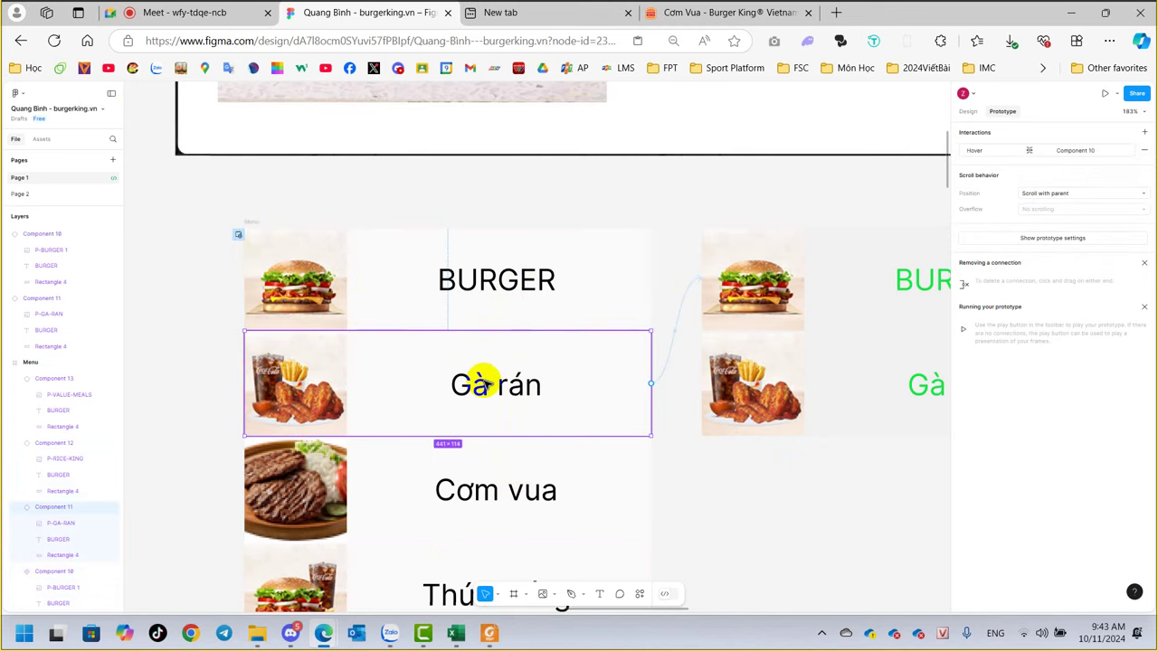
mouse_move(651, 385)
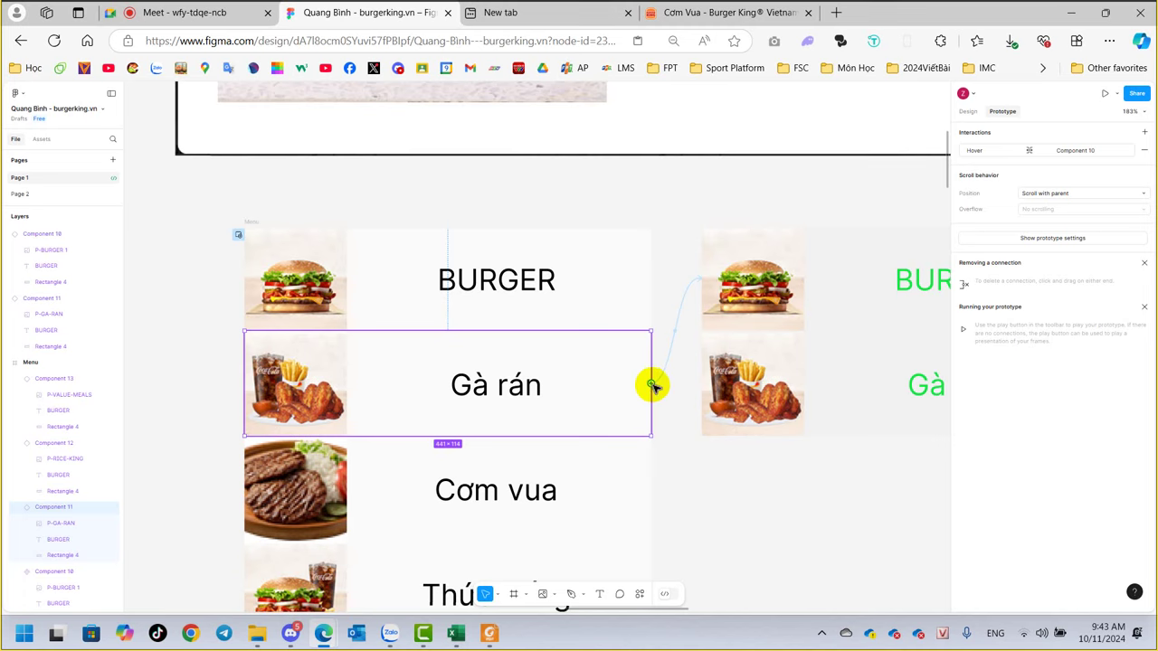
left_click(665, 371)
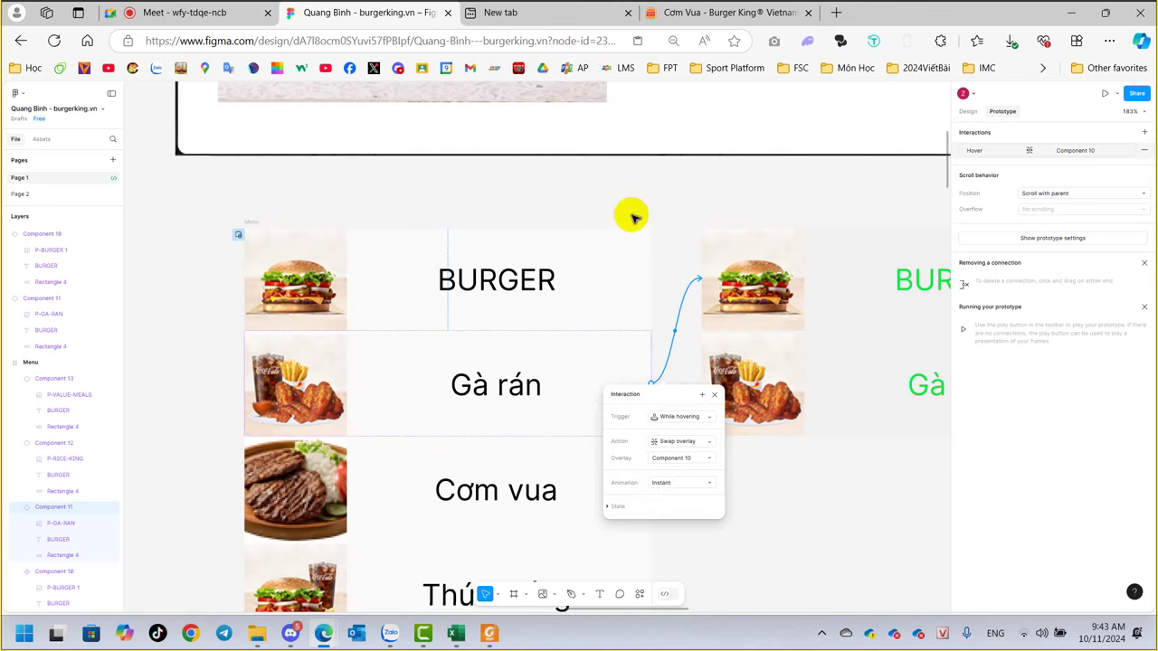
left_click(676, 190)
Zoom out to 51%, pan to the Trang Chu home frame and select it.
scroll(678, 189, "down", 5)
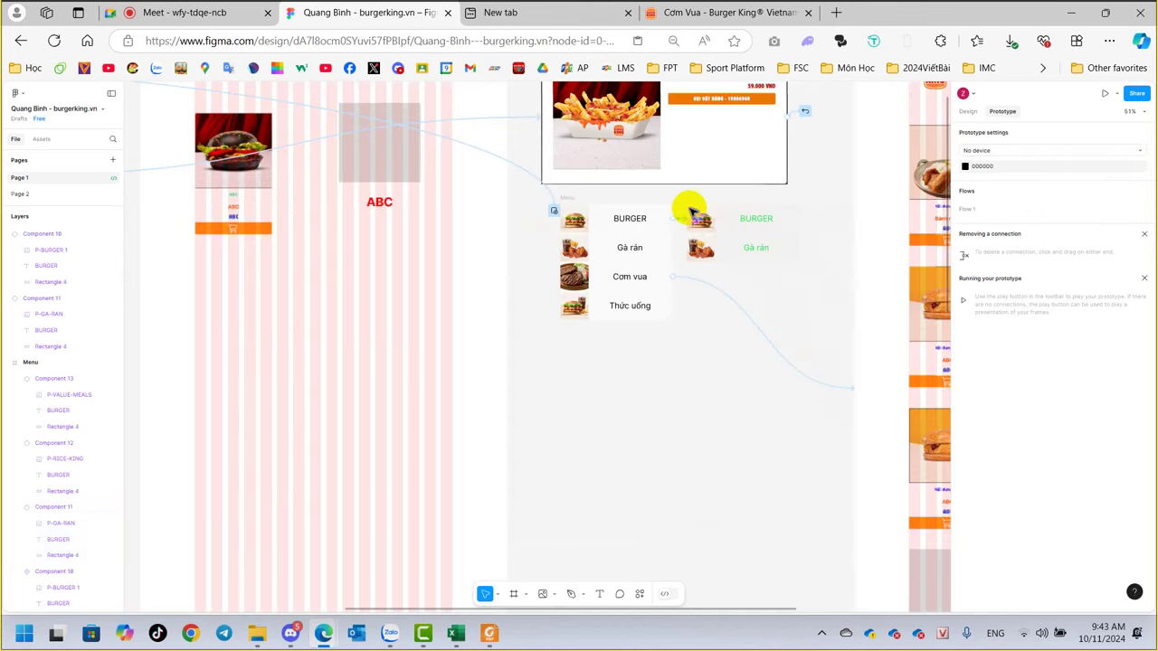
mouse_move(375, 215)
left_mouse_down()
mouse_move(522, 311)
mouse_move(589, 393)
left_mouse_up()
left_click_drag(362, 329, 579, 307)
left_click_drag(357, 274, 463, 265)
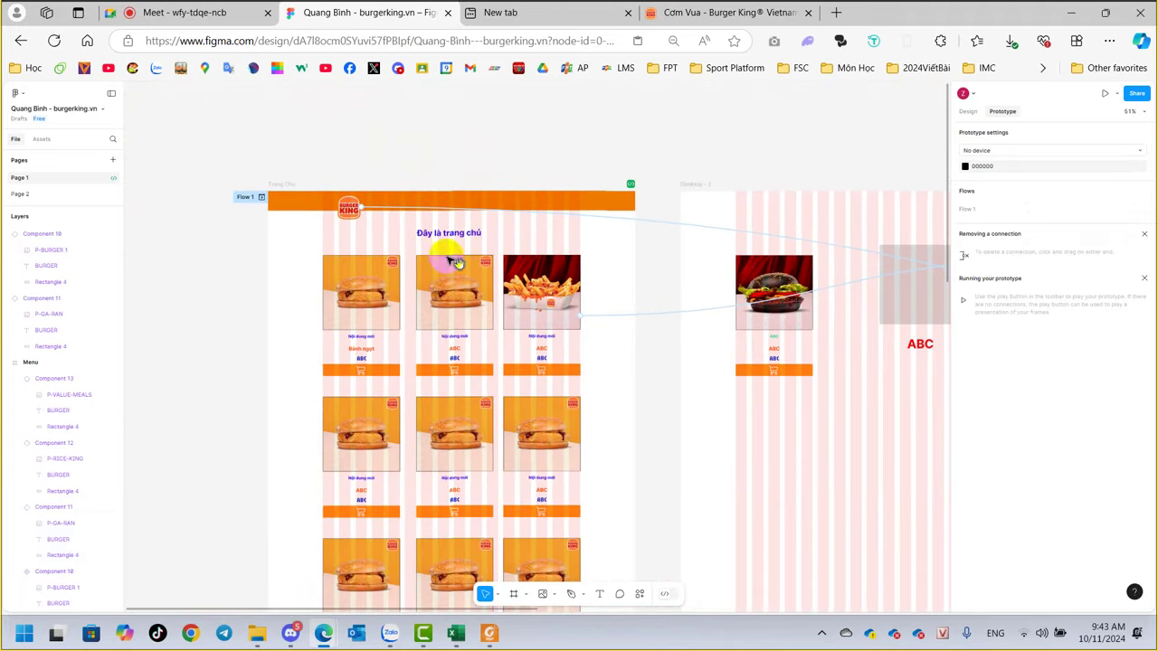
left_click(276, 187)
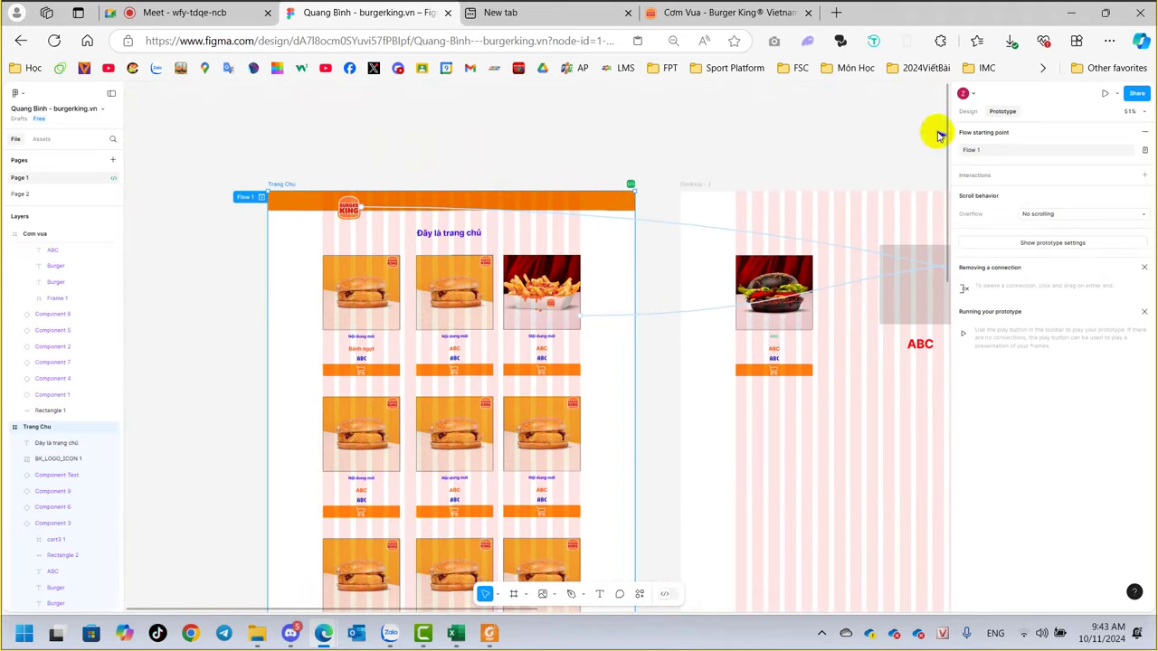
left_click(1105, 95)
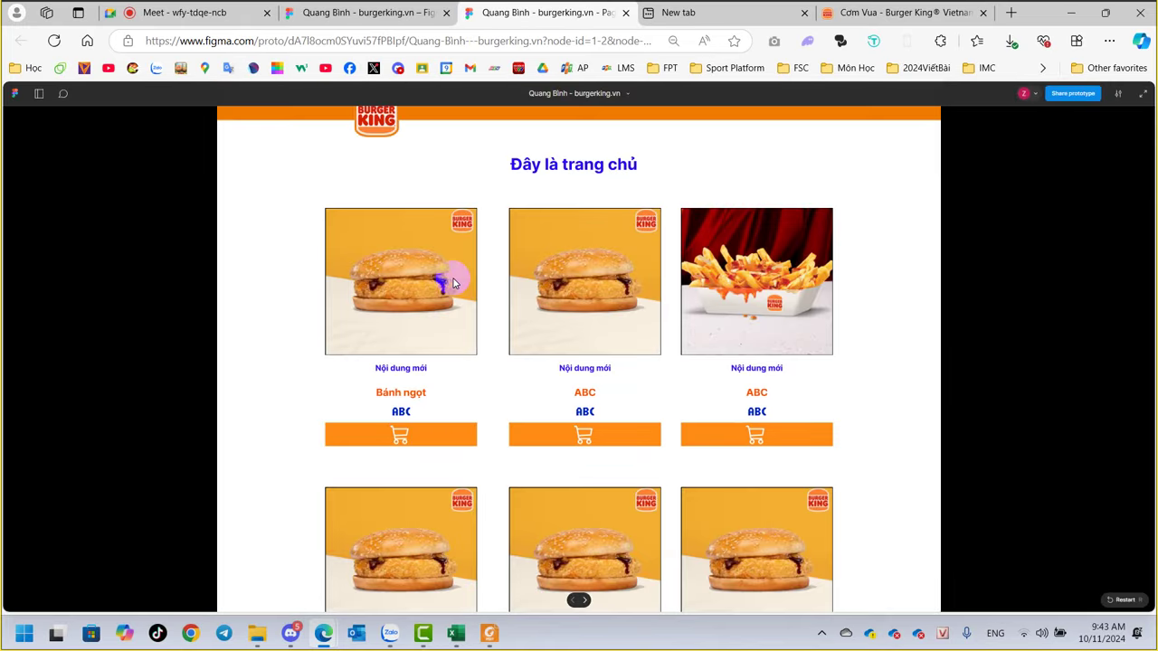
left_click(384, 136)
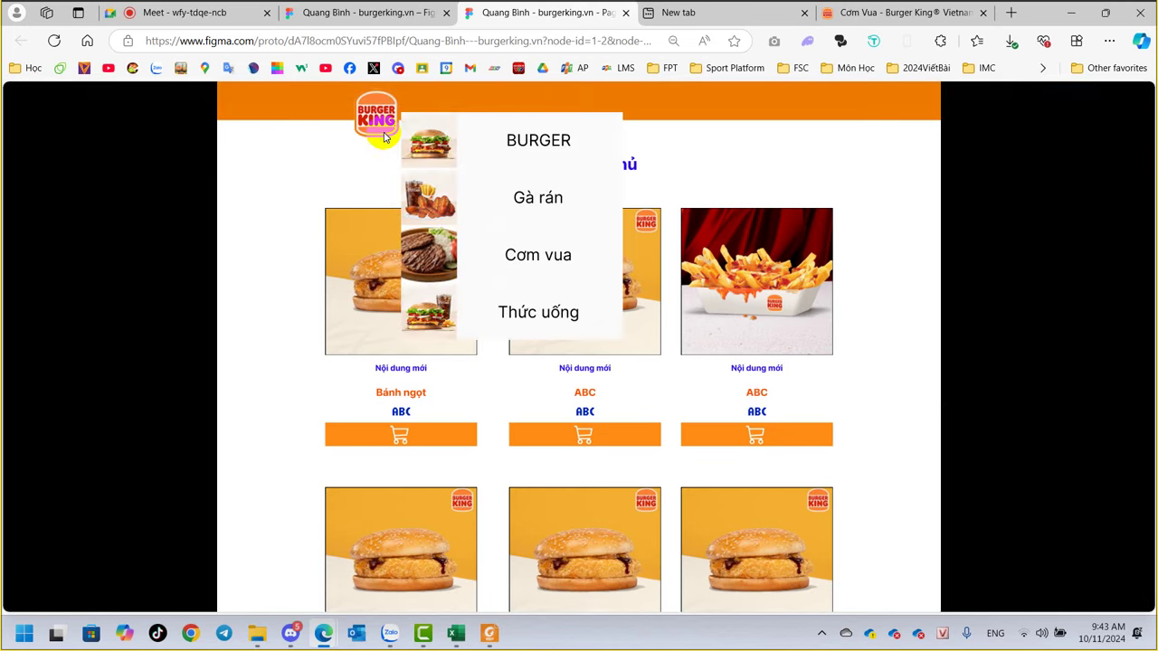
left_click(513, 144)
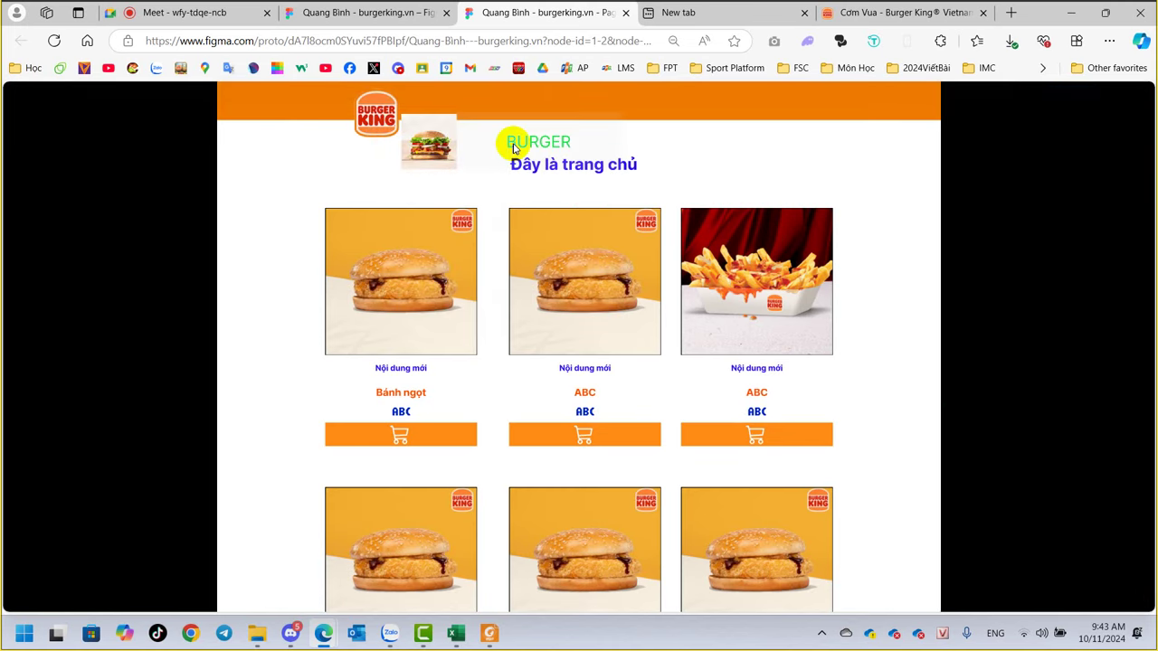
left_click(435, 158)
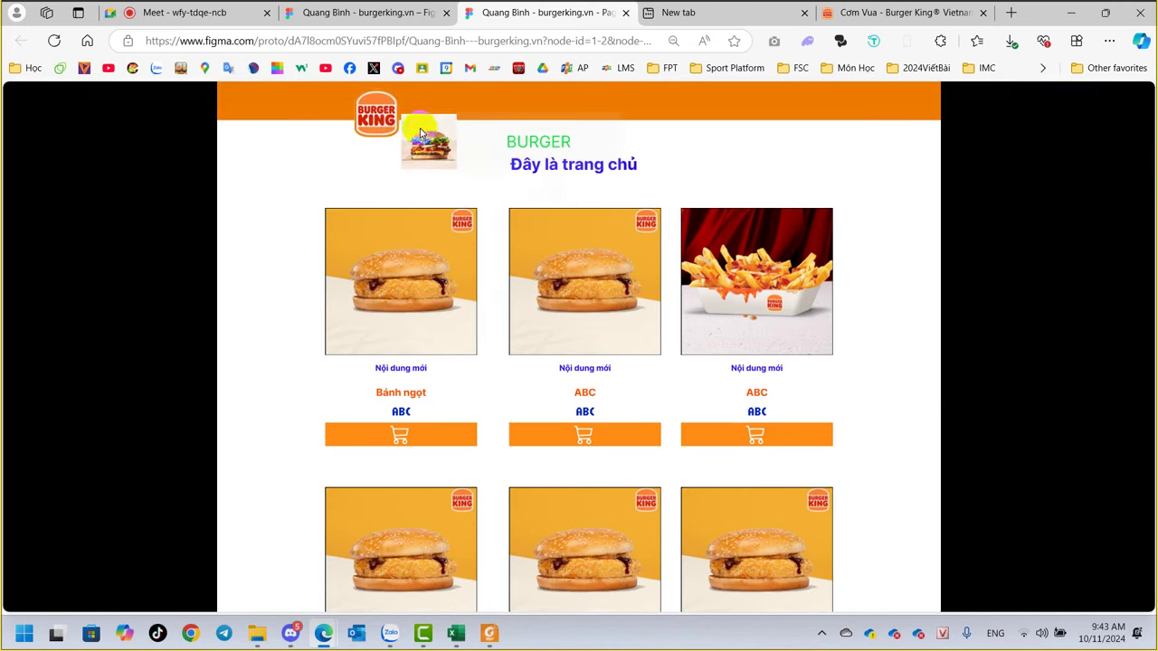
left_click(405, 130)
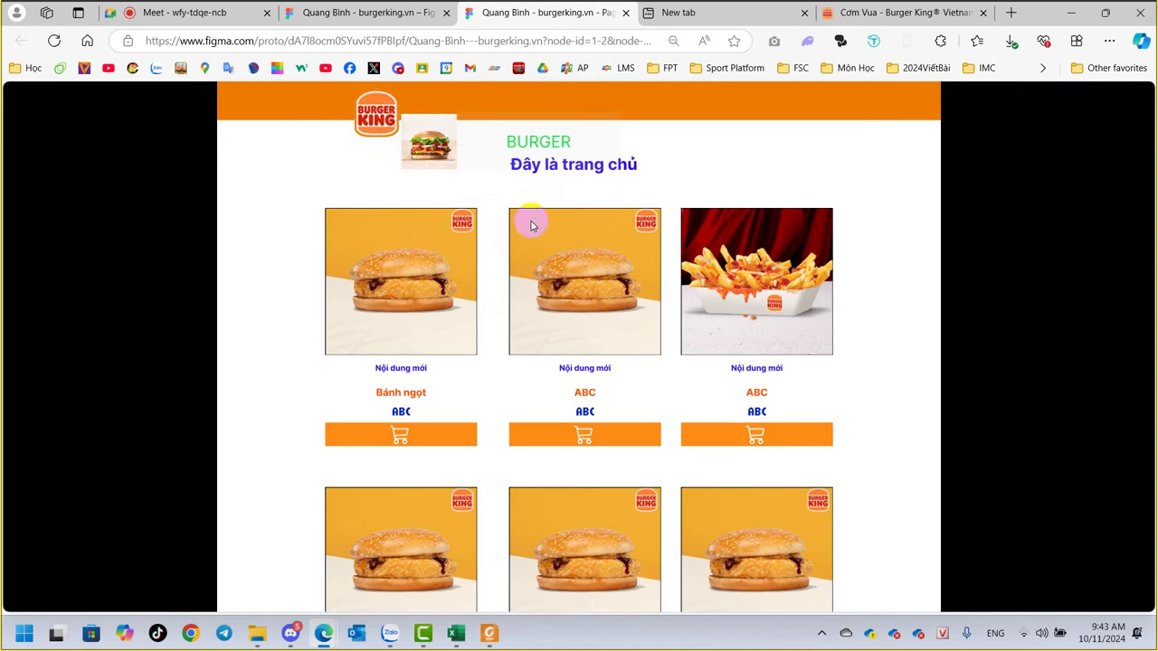
left_click(508, 170)
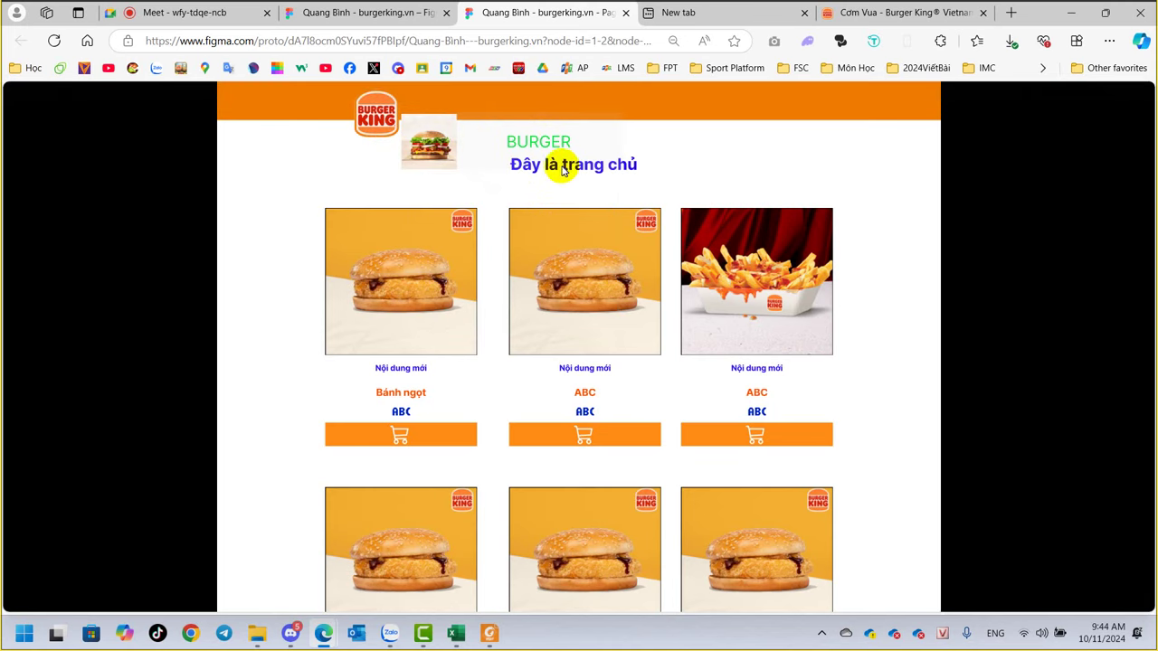
left_click(503, 151)
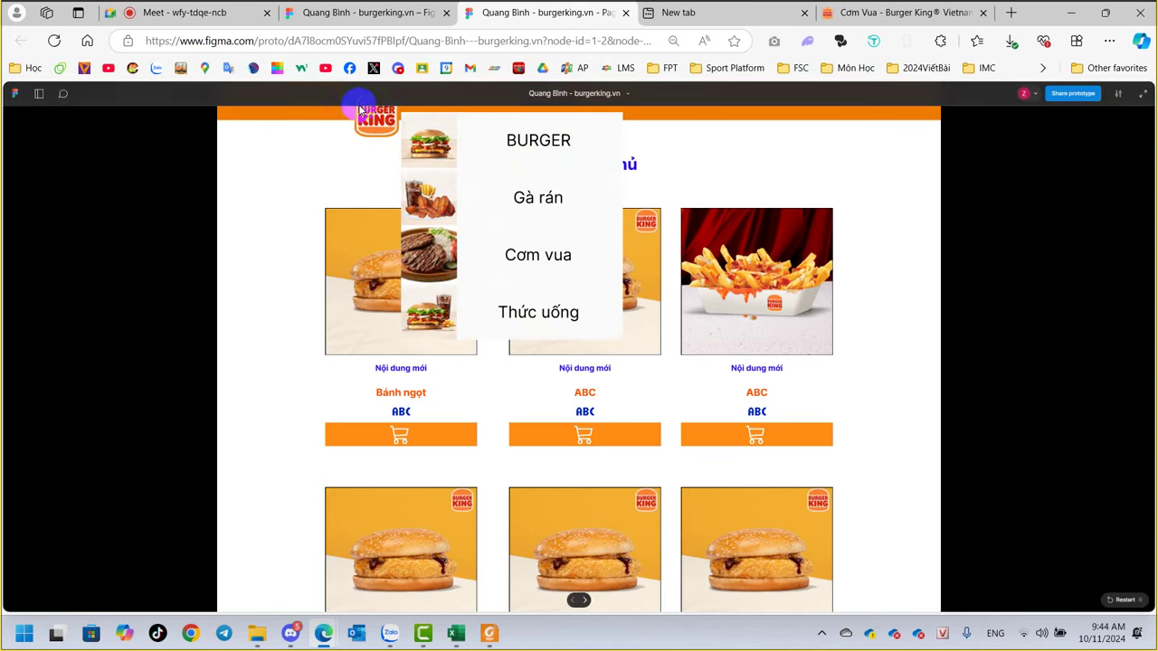
left_click(626, 13)
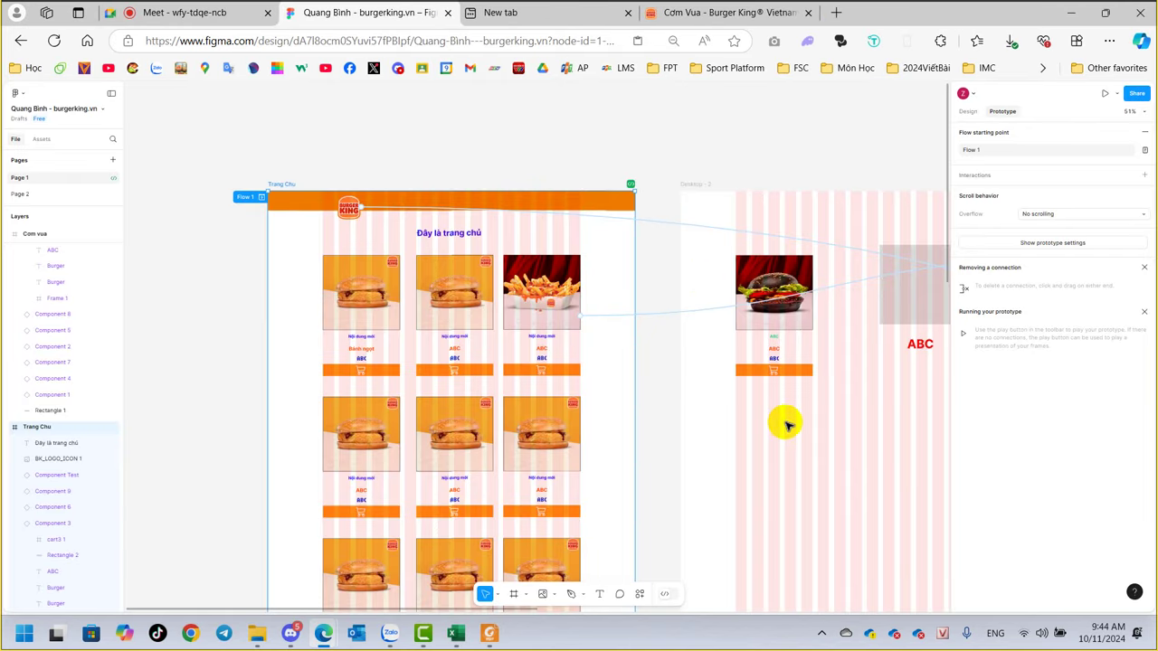
Inspect the interactions on the BURGER, Gà rán, Cơm vua and Thức uống menu items.
left_click_drag(795, 426, 321, 377)
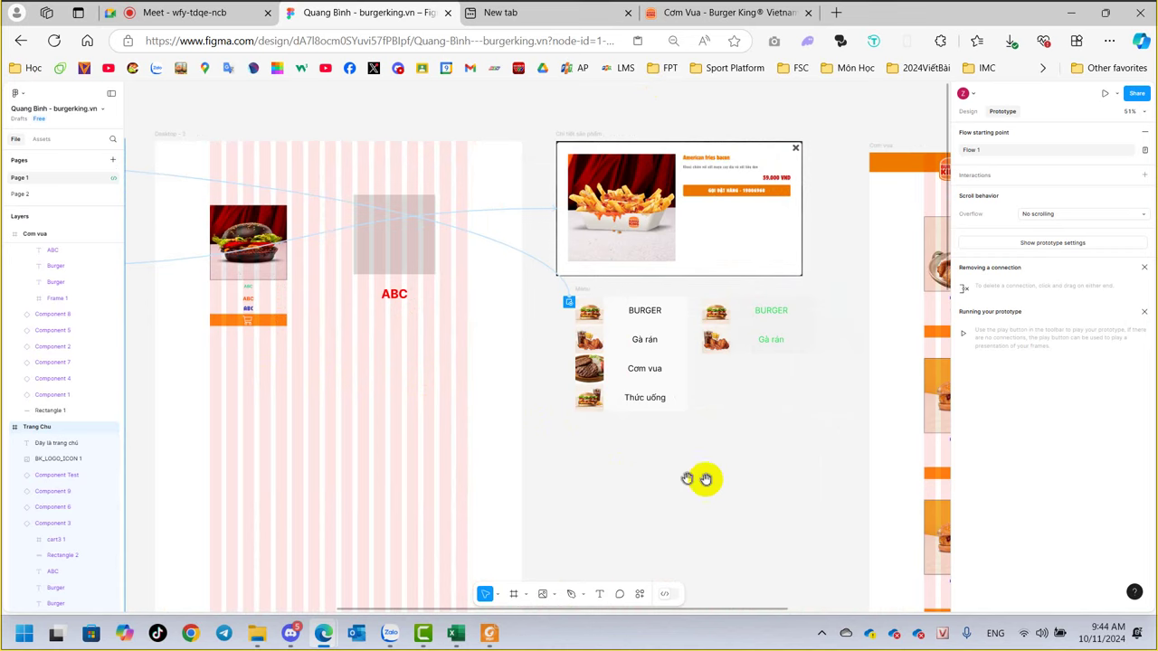
left_click(622, 315)
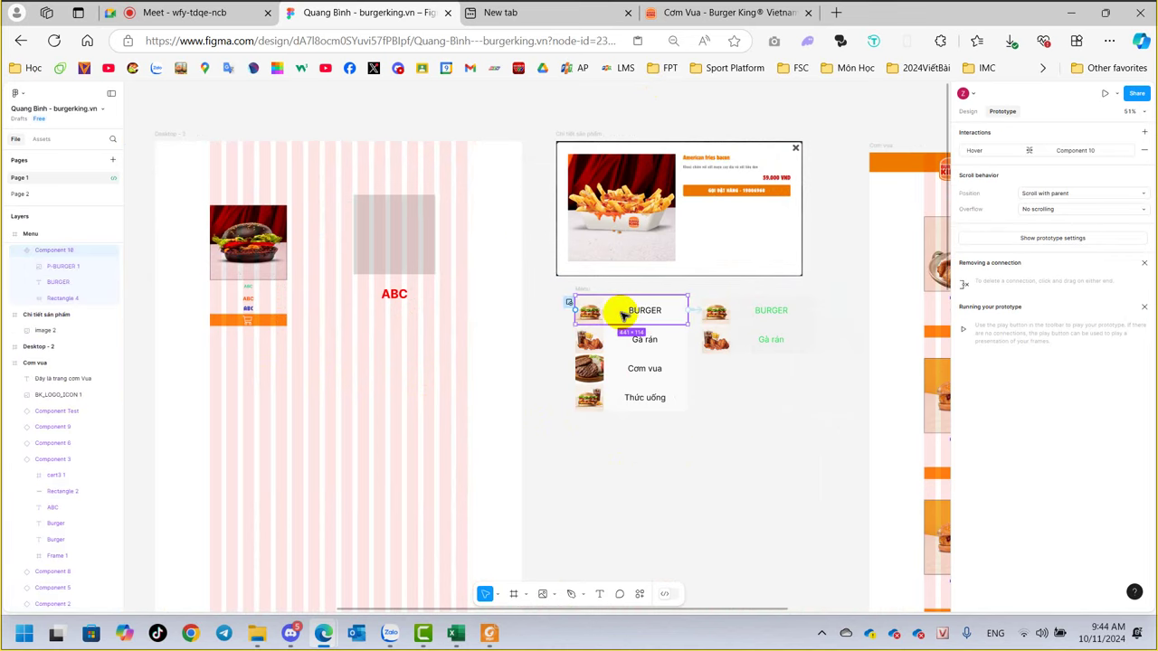
mouse_move(631, 310)
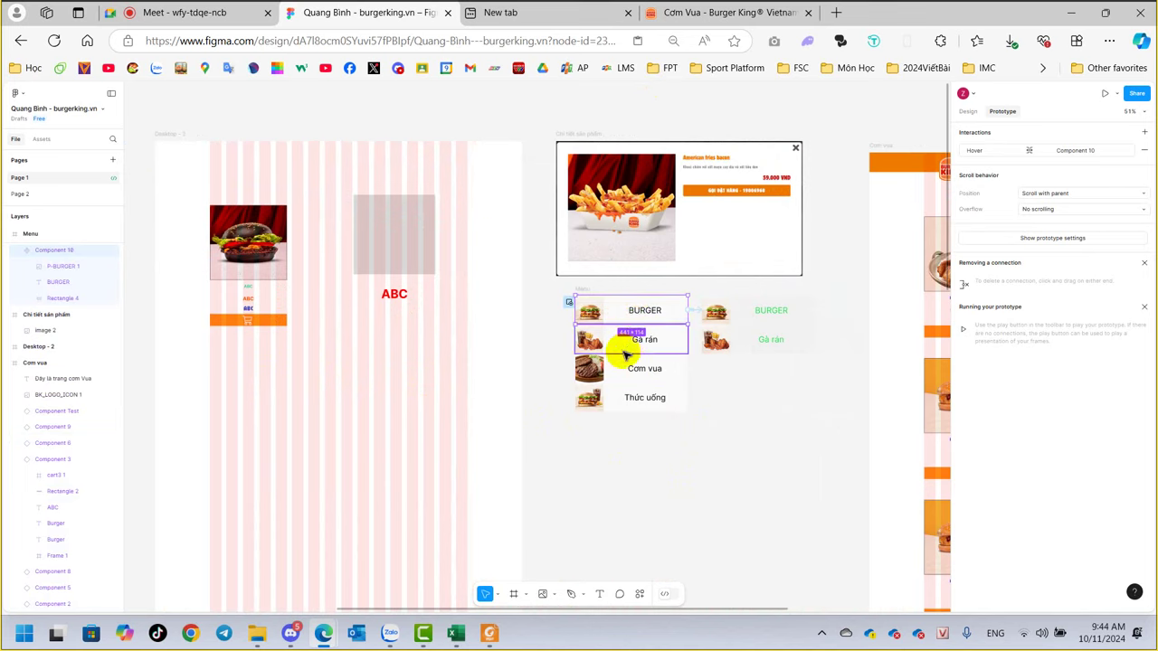
left_click(633, 344)
left_click(621, 316)
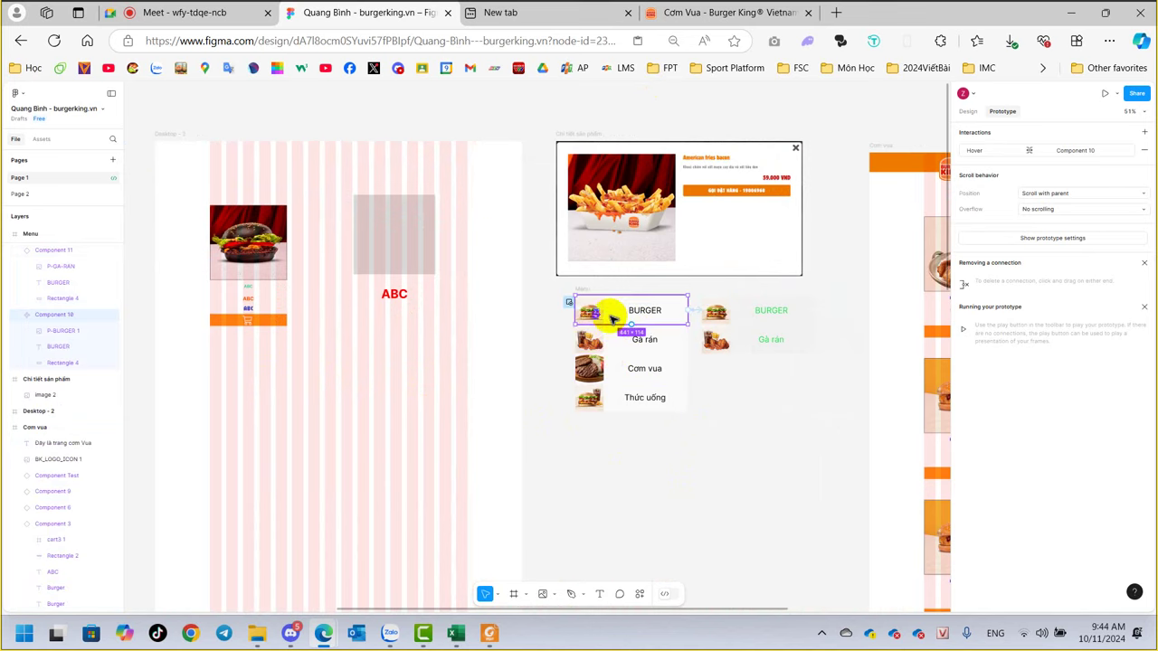
key("Tab")
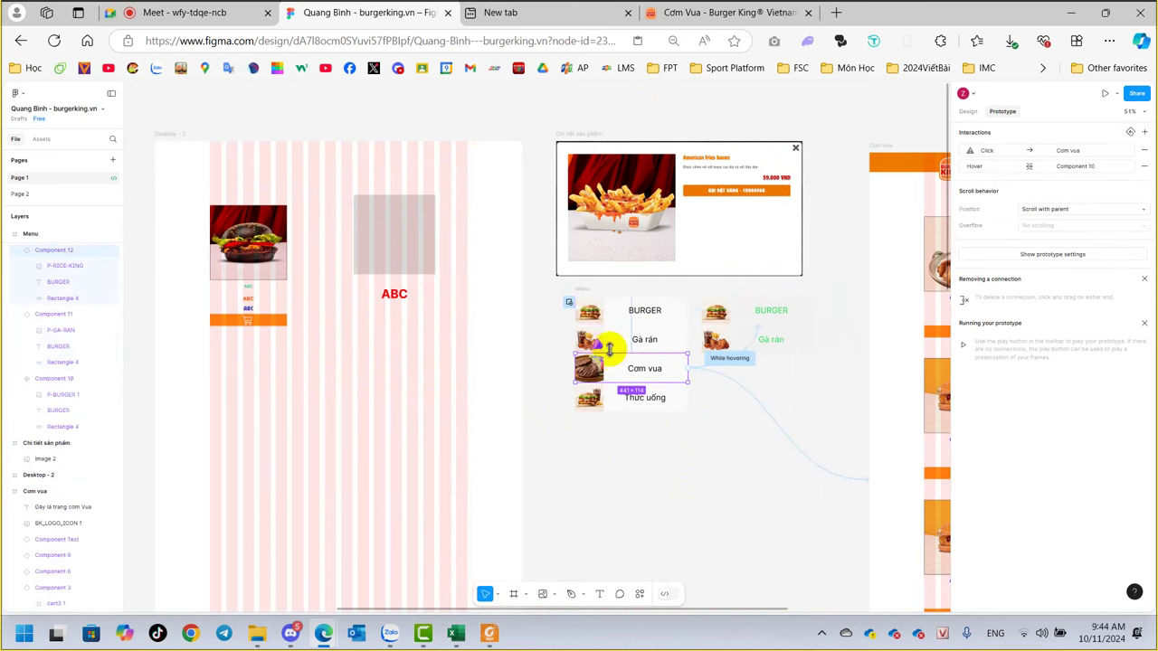
left_click(597, 331)
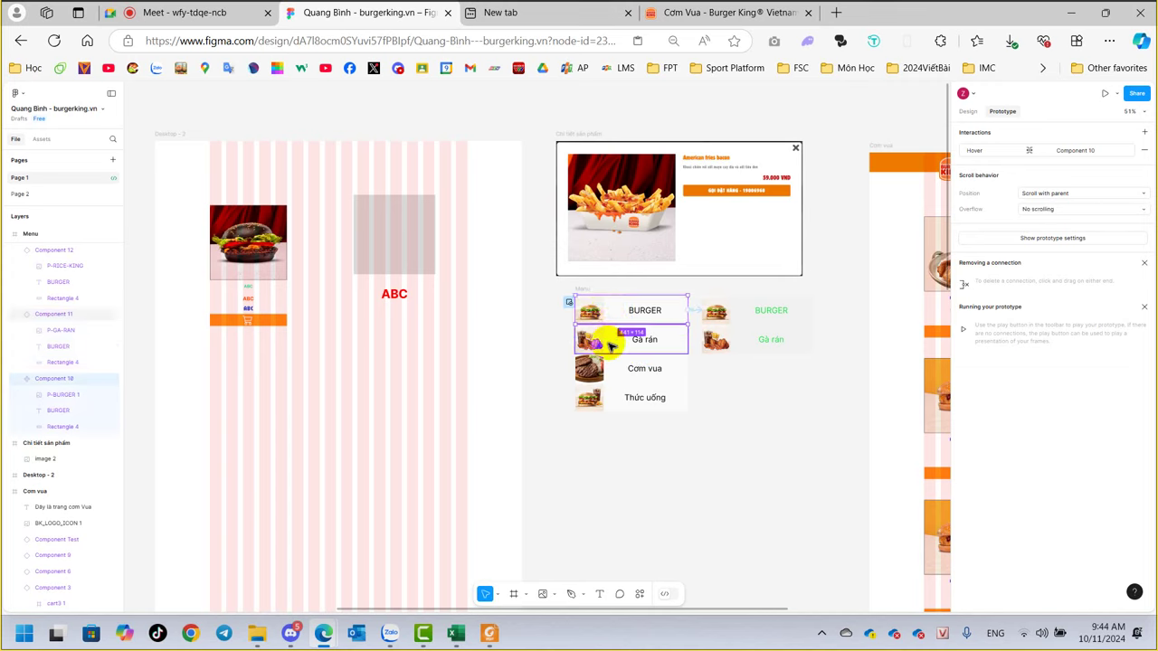
left_click(612, 371)
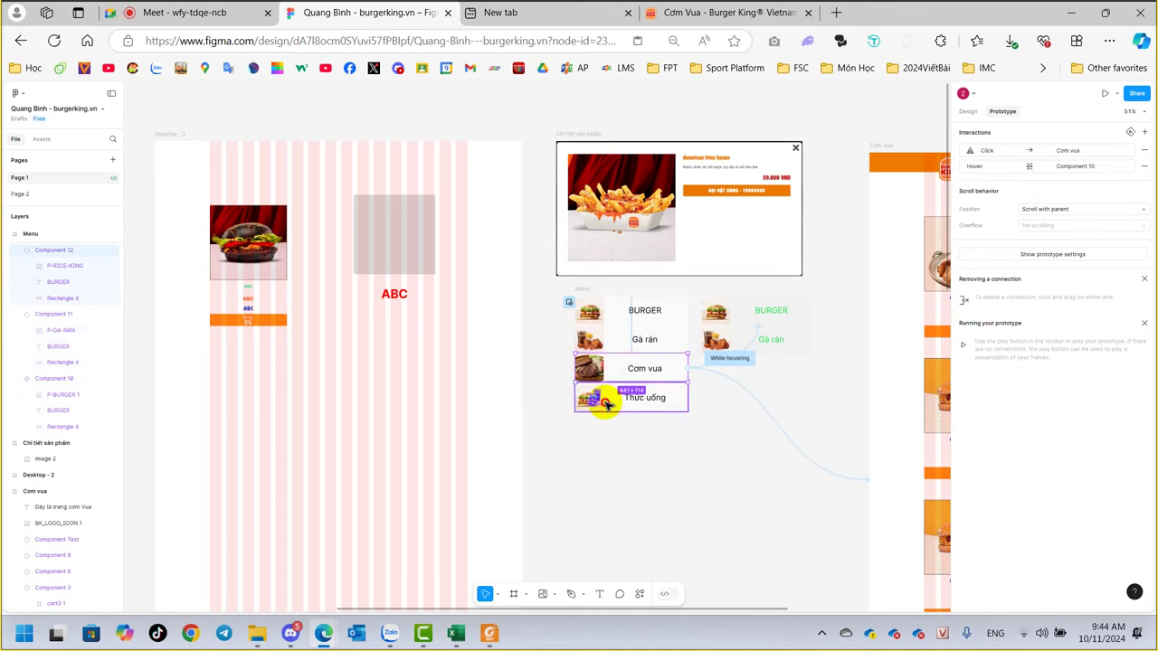
left_click(606, 404)
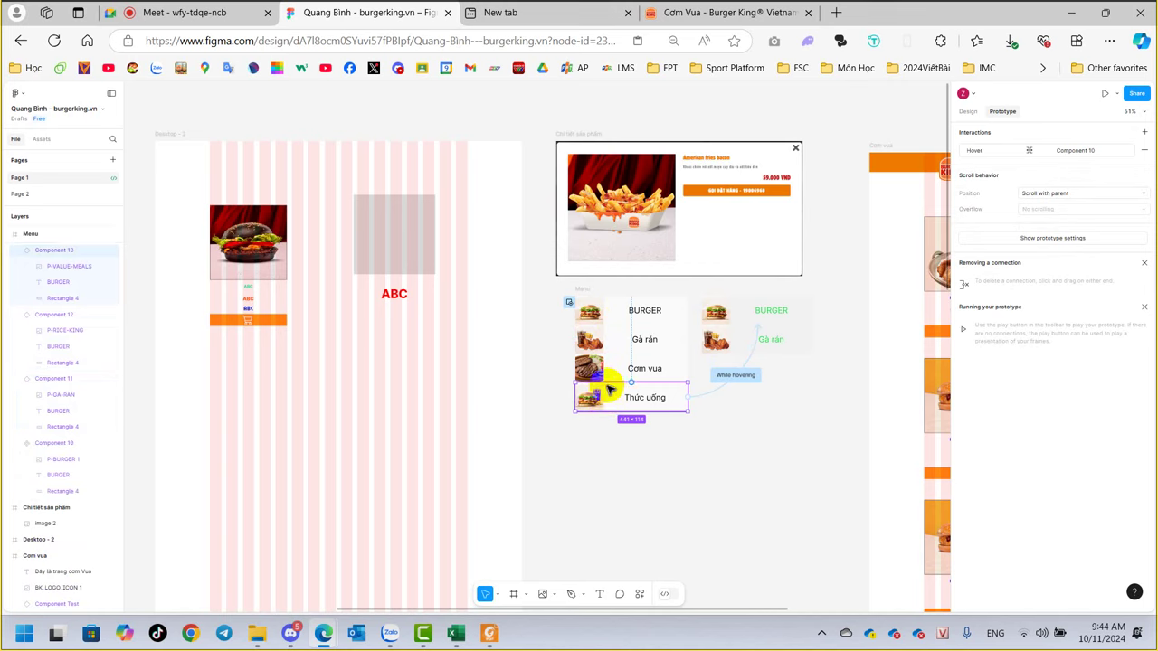
Delete the BURGER item's Hover → Component 10 interaction.
left_click(604, 311)
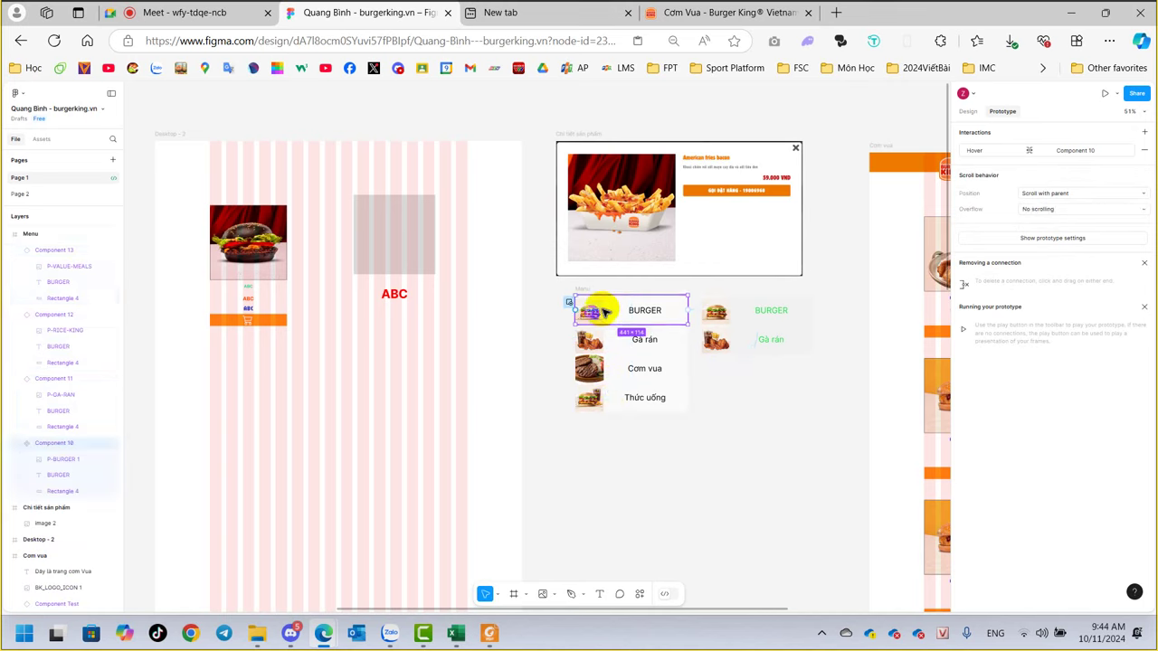
left_click(1028, 152)
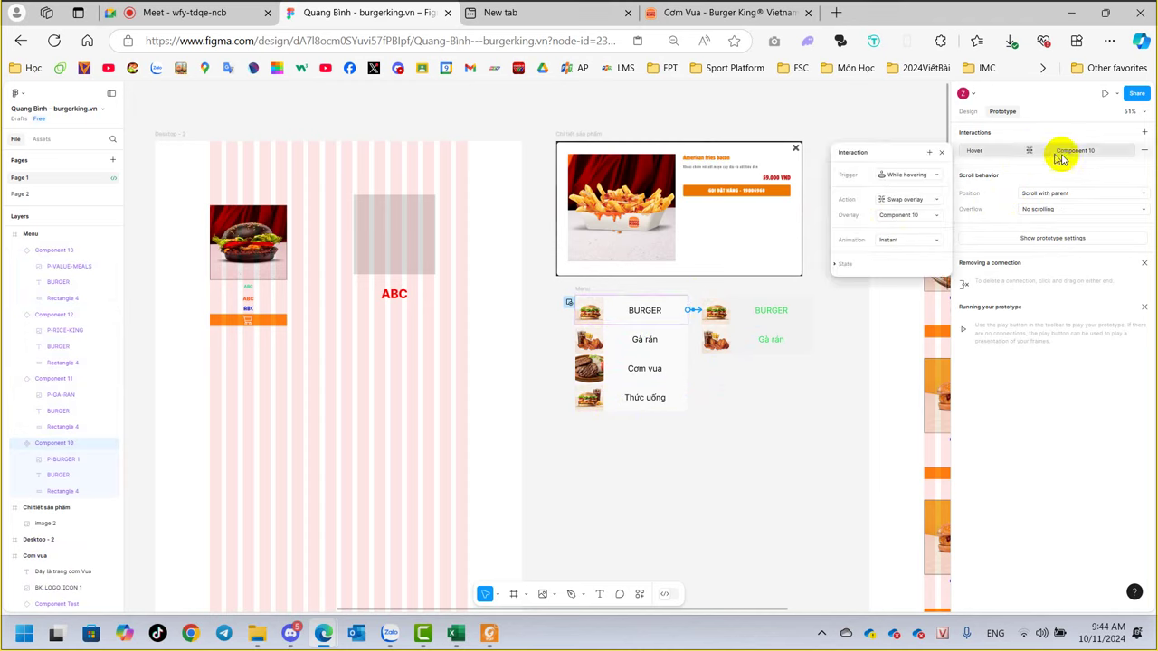
left_click(1144, 150)
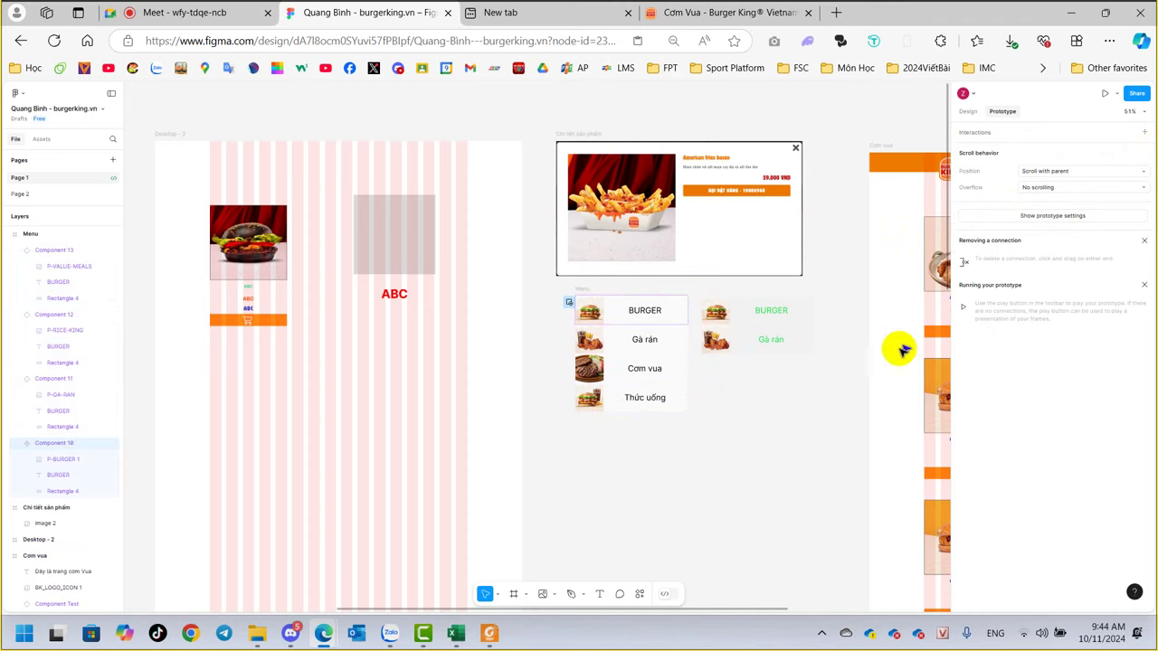
left_click(764, 373)
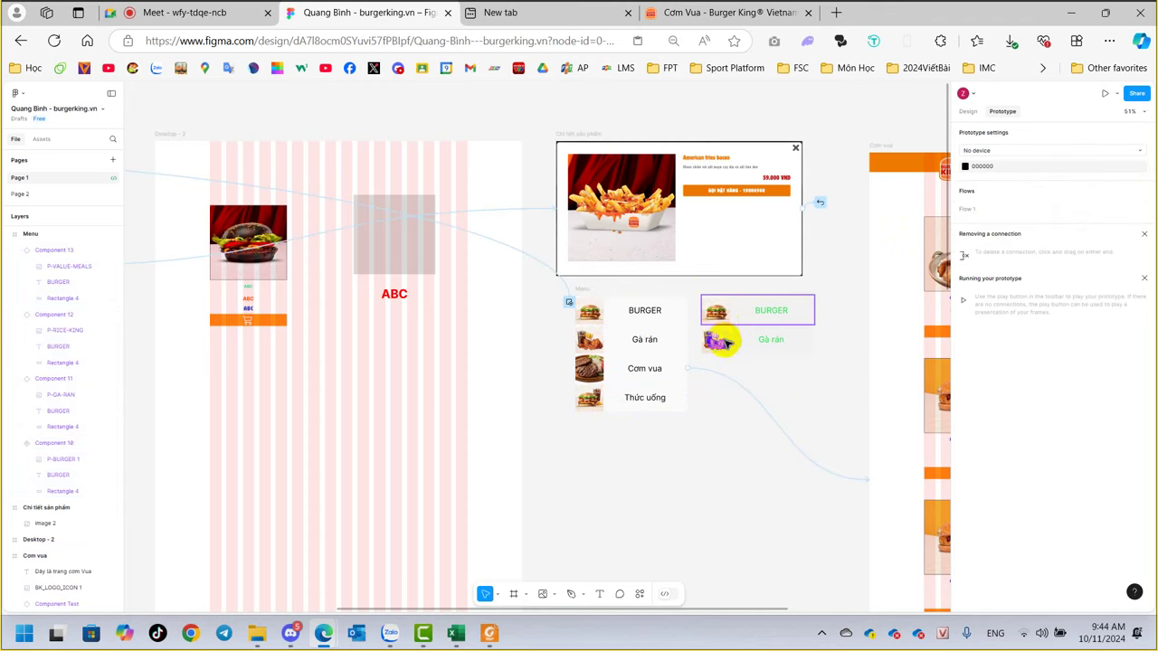
left_click(640, 320)
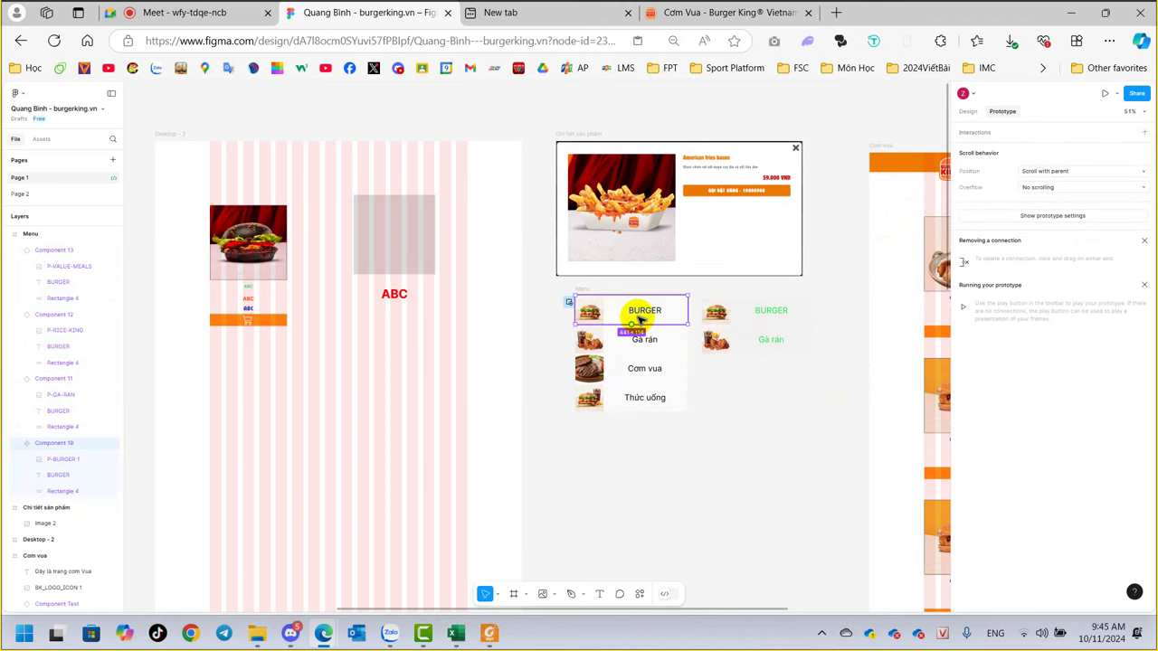
View the BURGER component's context menu, Design properties and More actions, dismissing each unchanged.
right_click(640, 320)
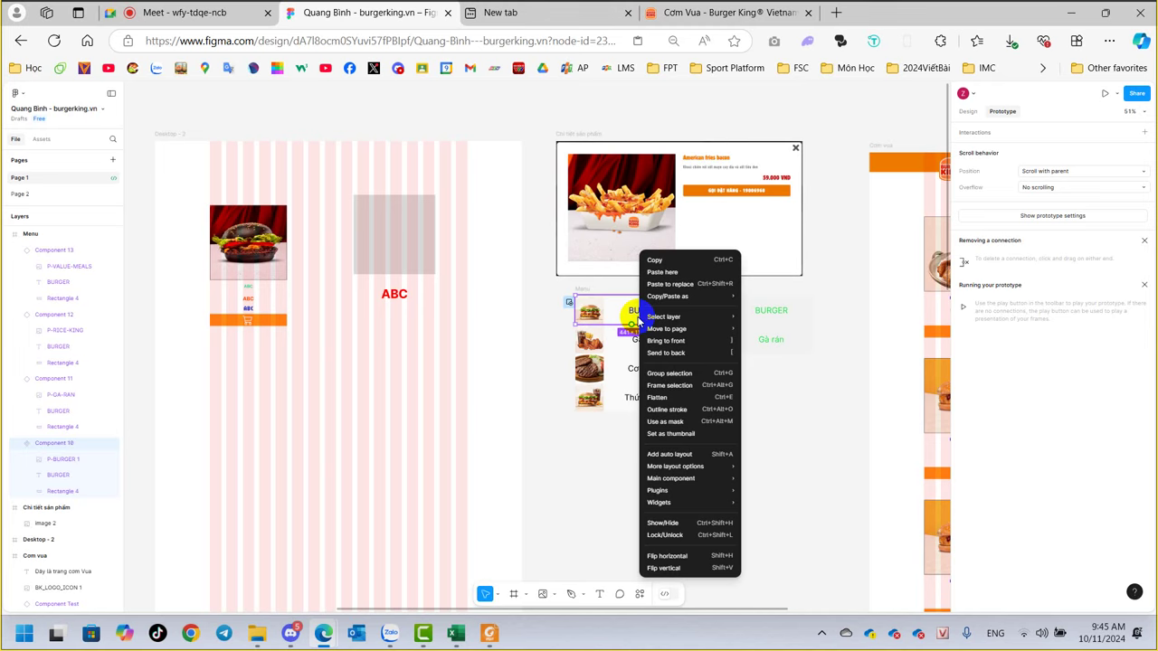
left_click(581, 456)
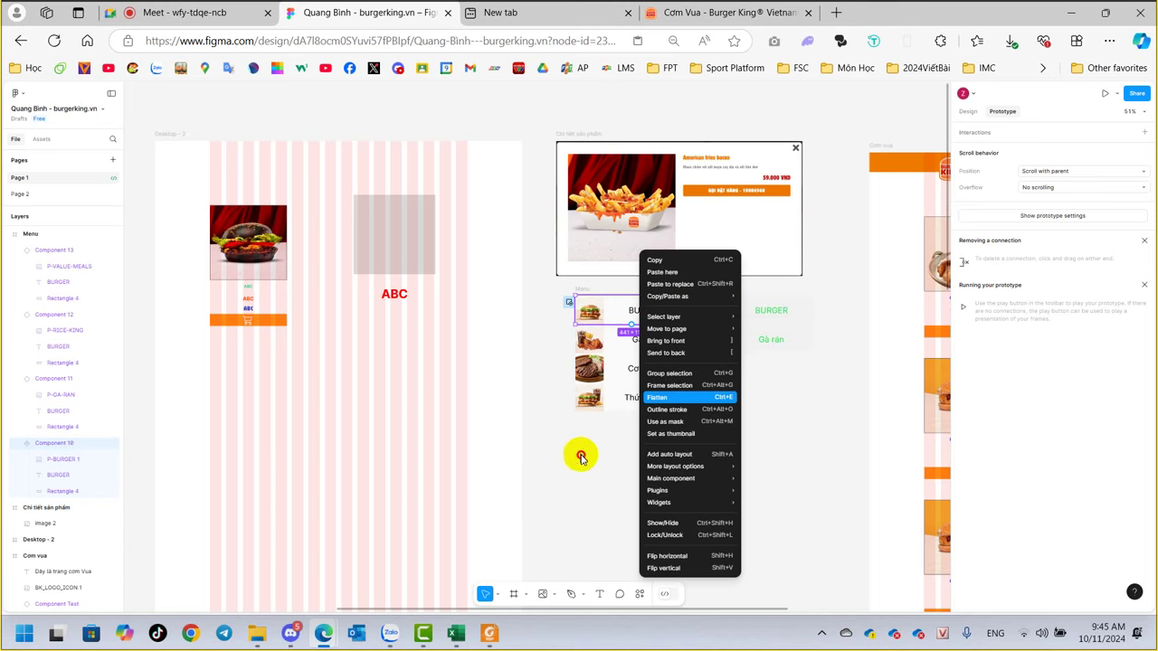
scroll(678, 376, "up", 5, "ctrl")
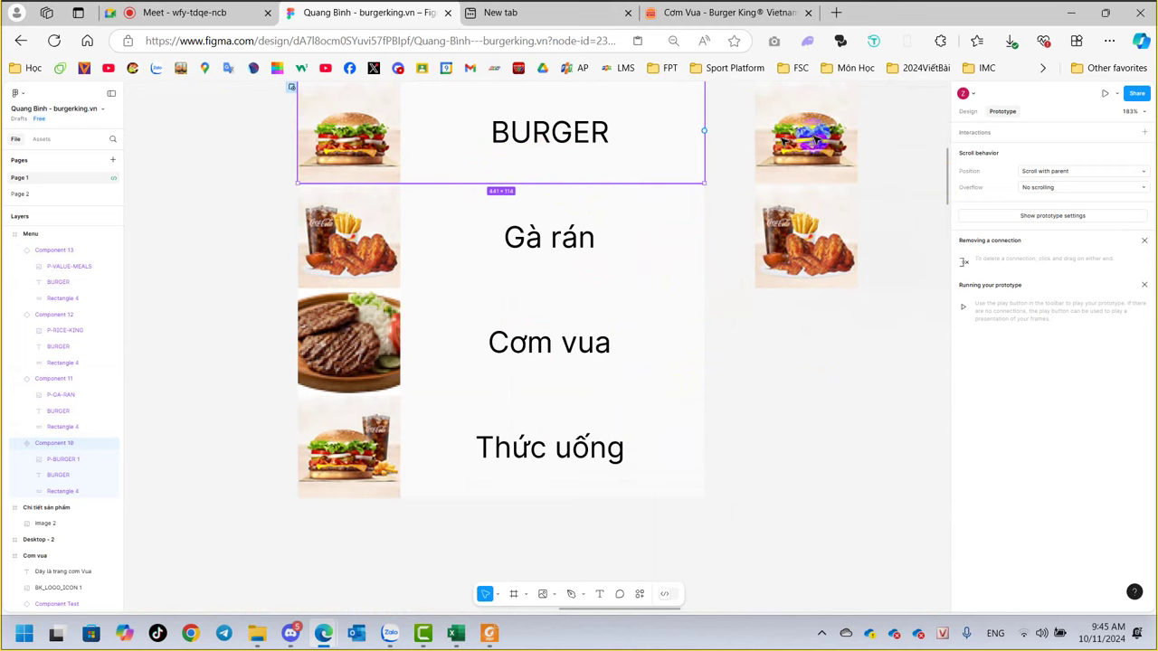
left_click(966, 114)
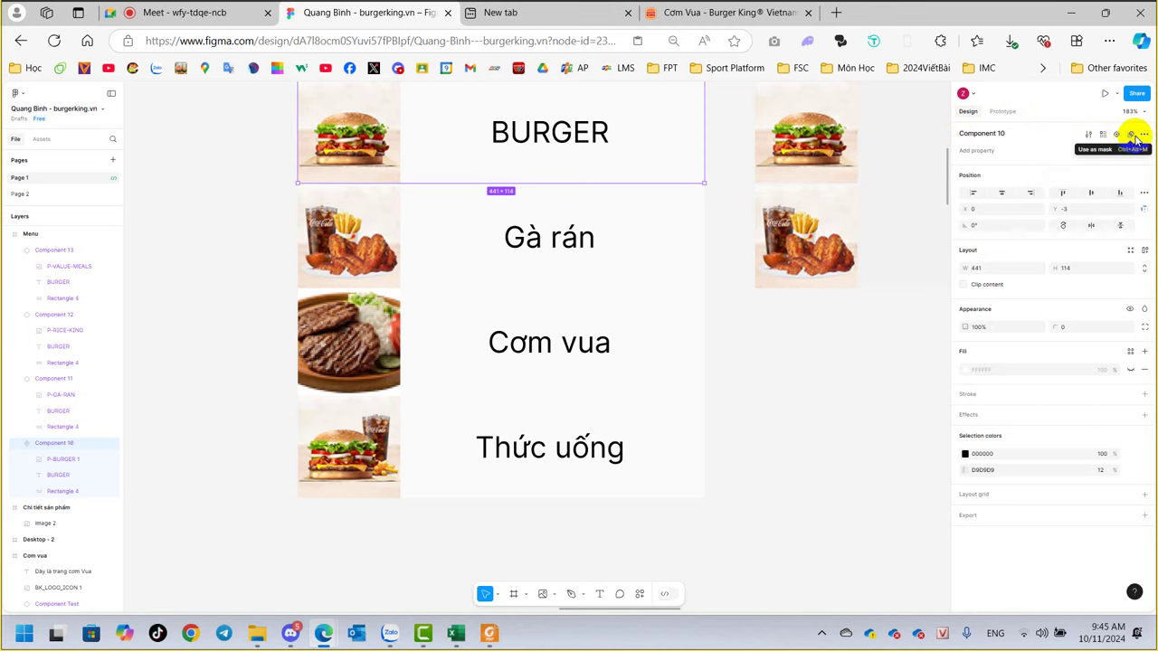
left_click(1144, 137)
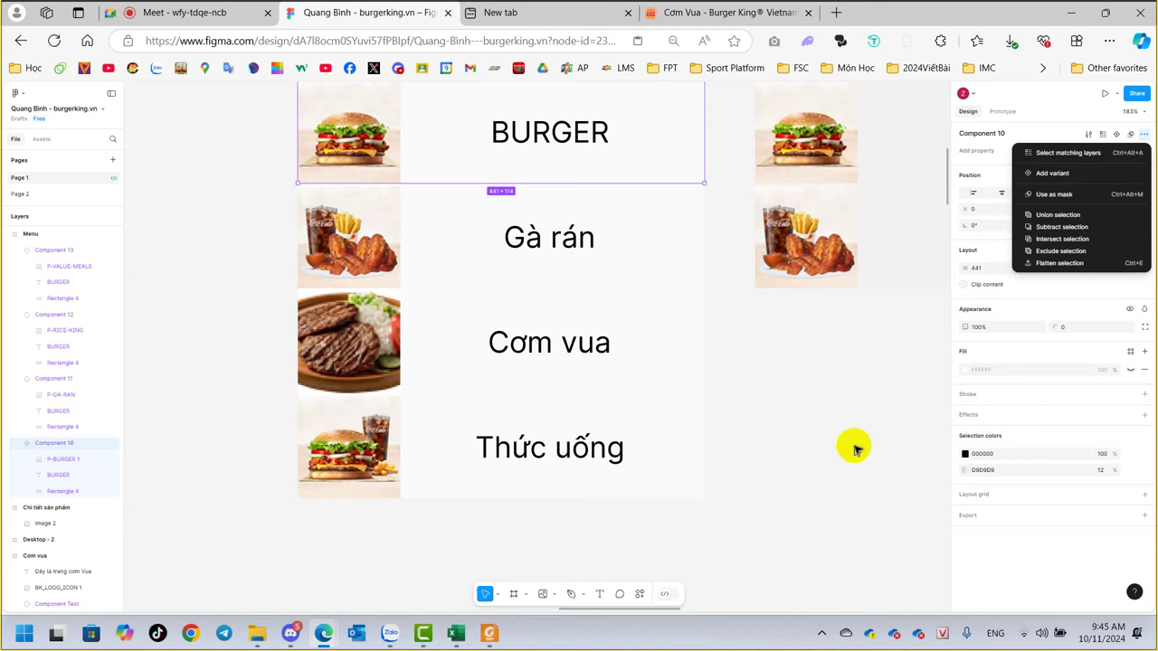
key("Escape")
left_click(750, 438)
scroll(750, 438, "down", 5, "ctrl")
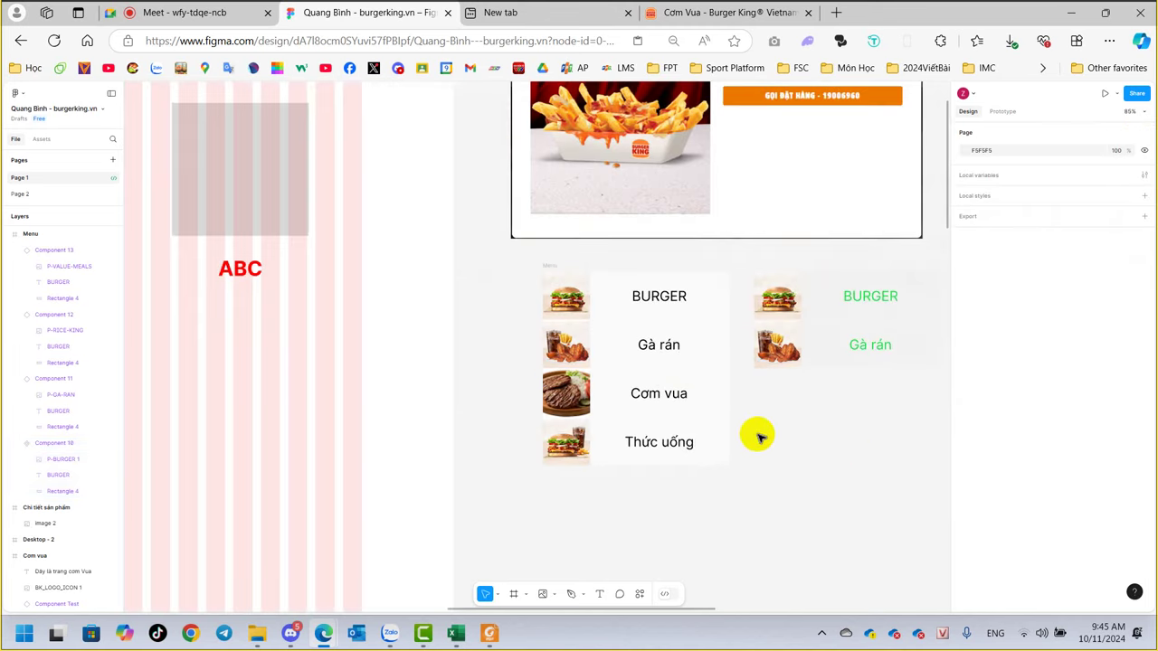
scroll(770, 440, "down", 2, "ctrl")
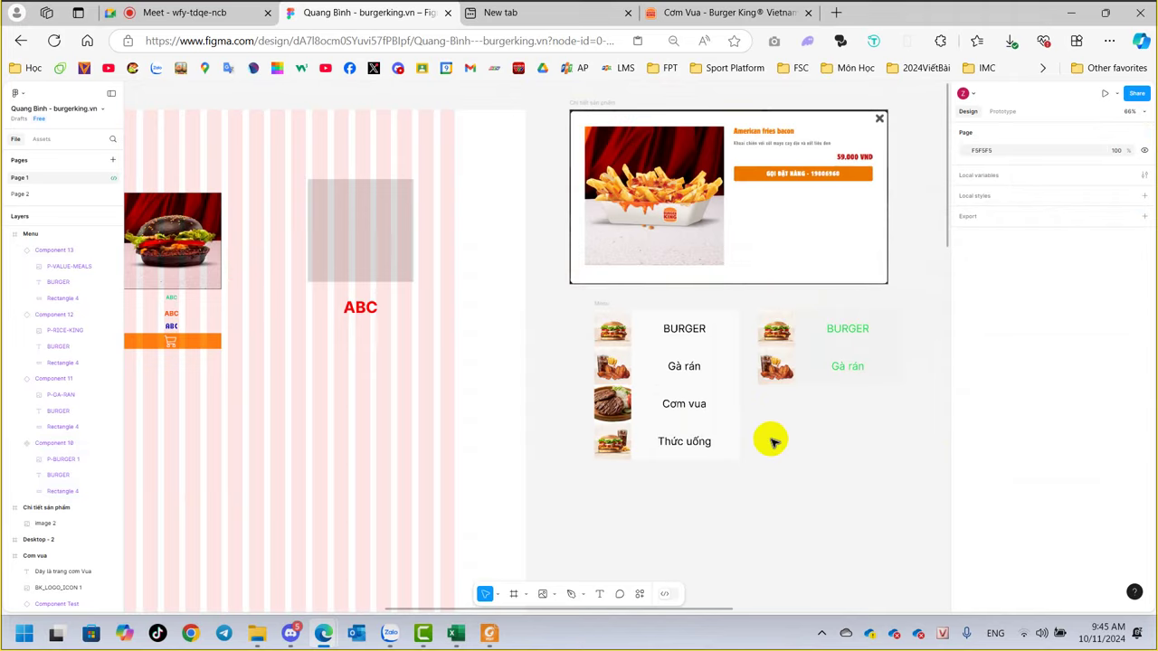
scroll(770, 439, "down", 2, "ctrl")
scroll(772, 441, "down", 2, "ctrl")
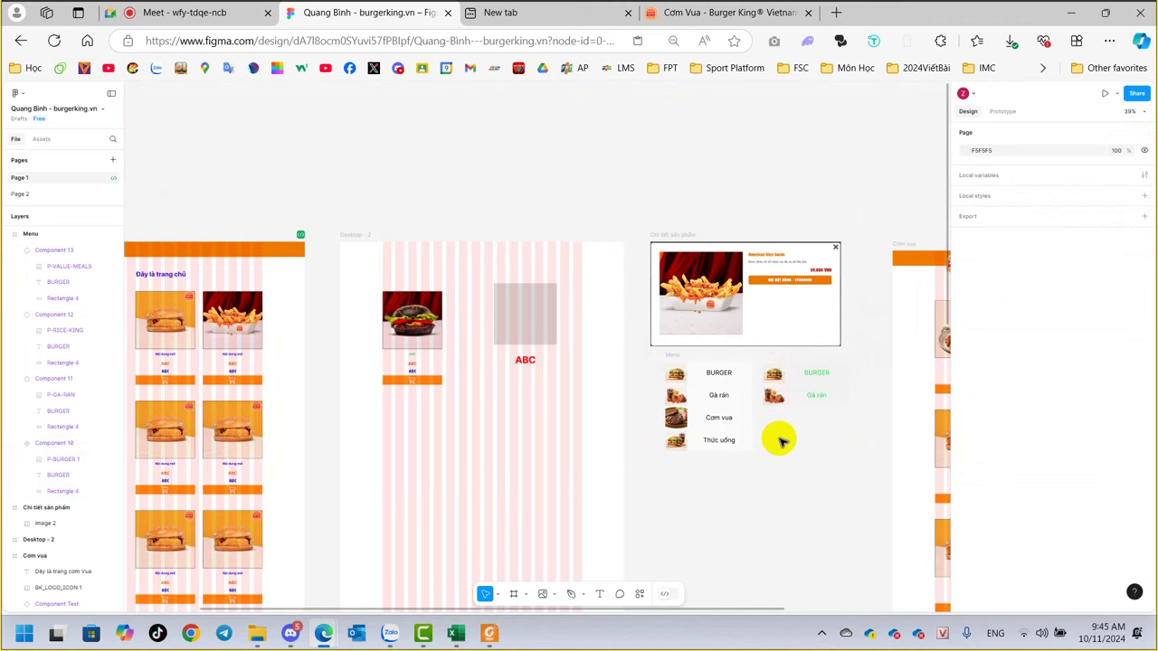
scroll(781, 441, "down", 3, "ctrl")
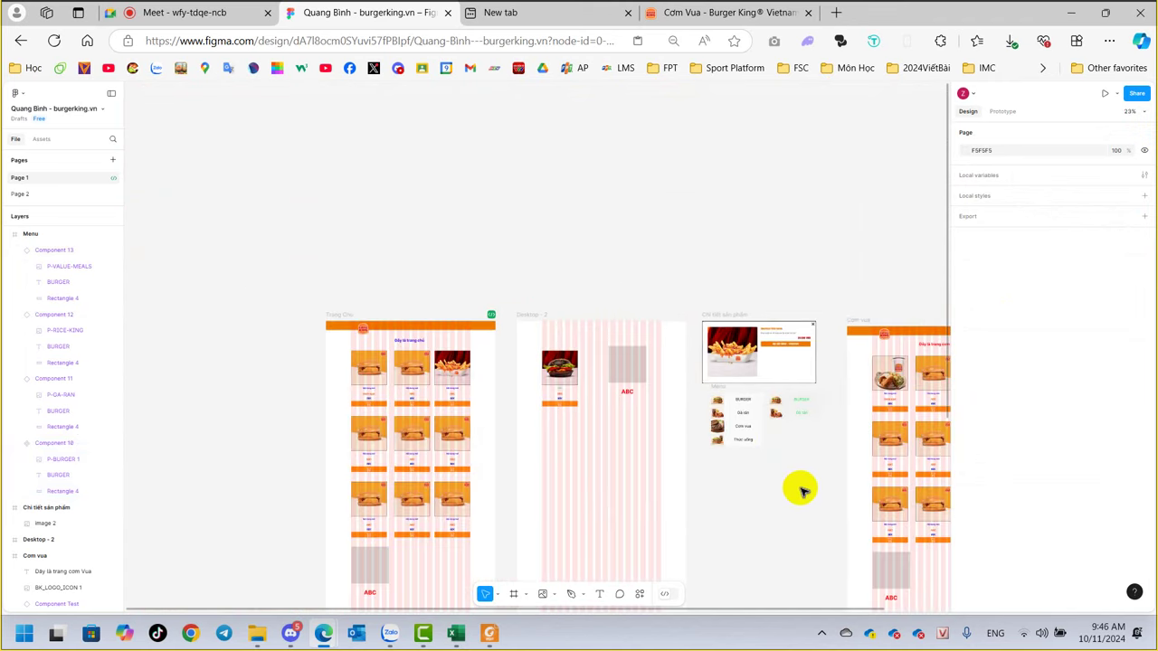
left_click_drag(781, 474, 641, 331)
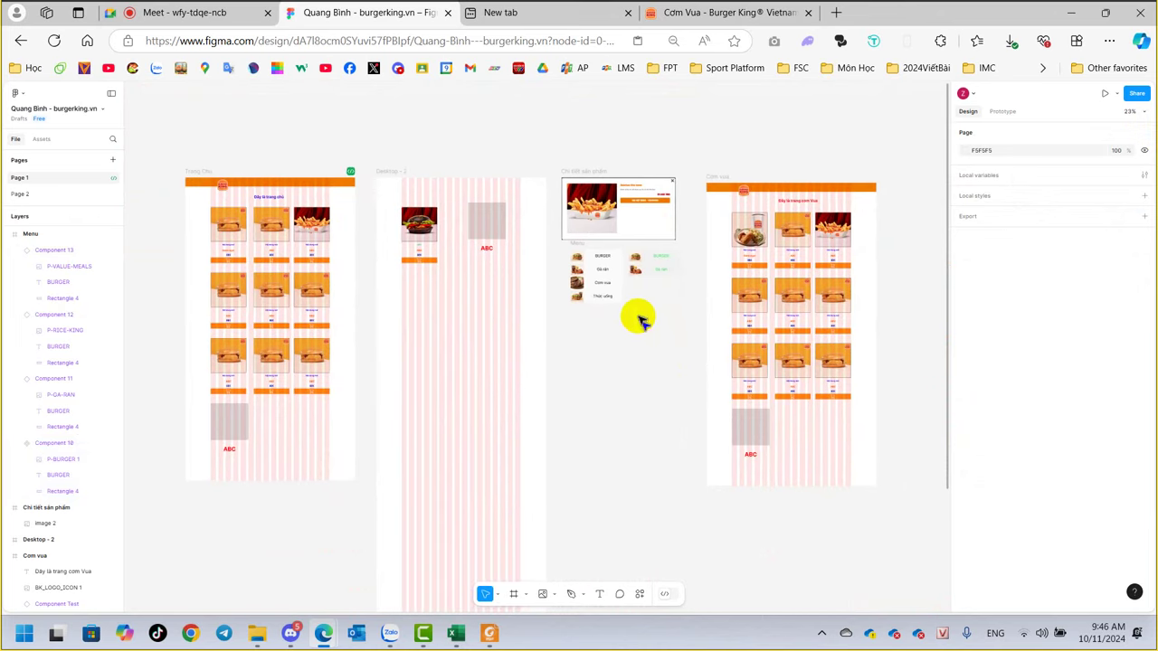
left_click(617, 205)
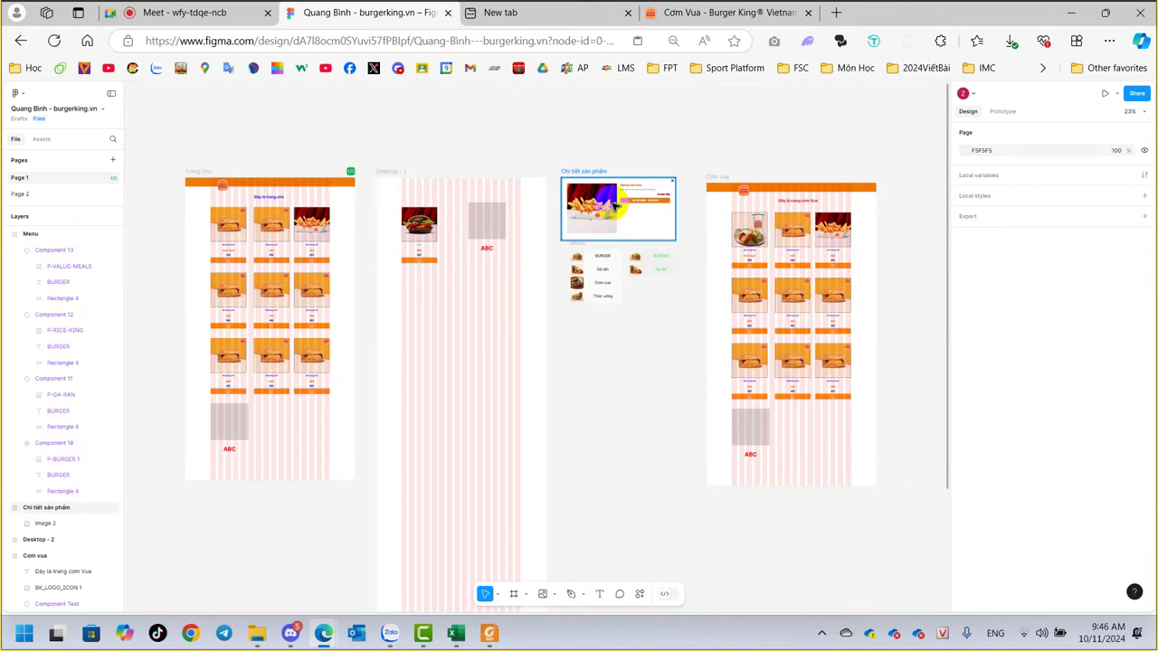
left_click(593, 257)
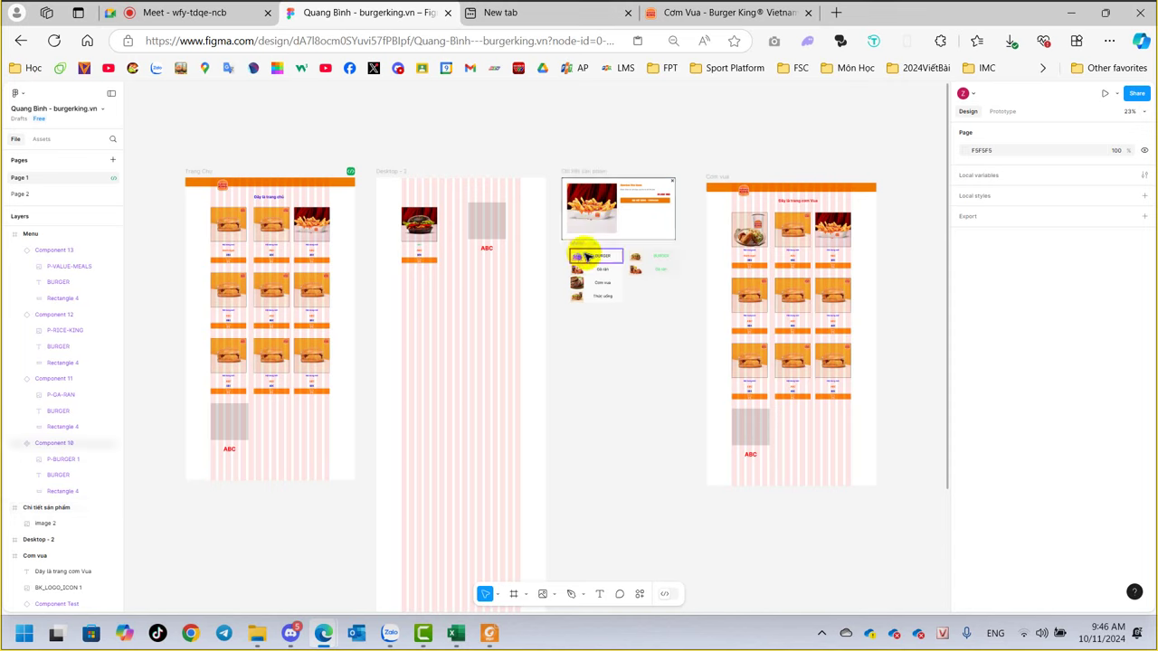
left_click(723, 176)
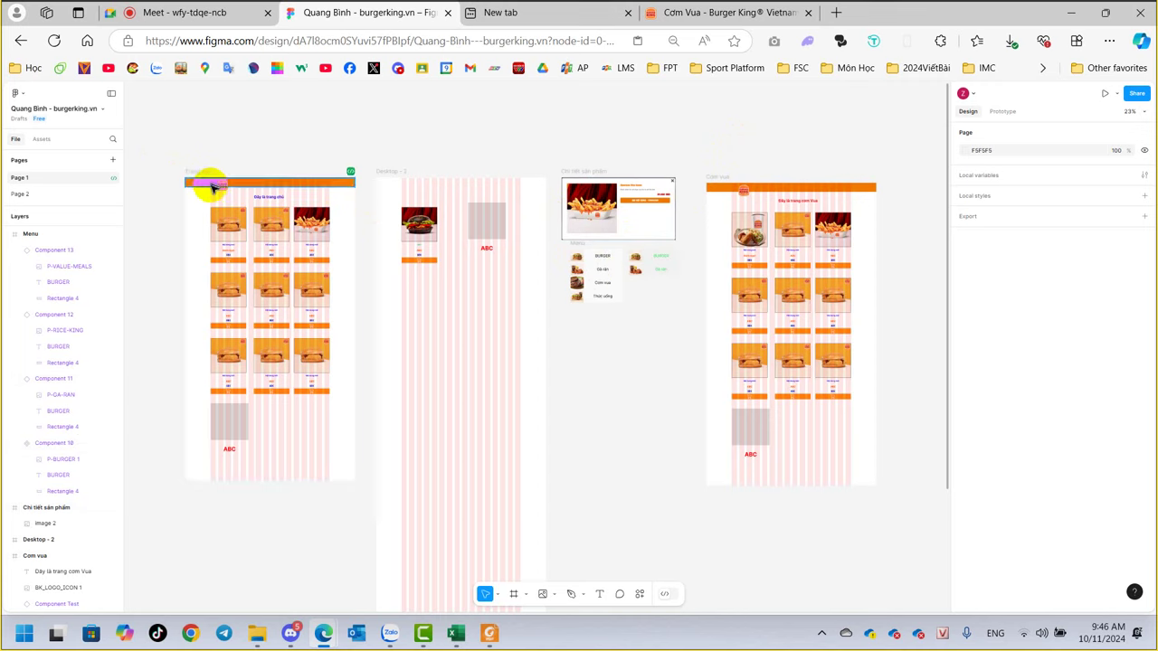
Review the prototype links of the fries card, product-detail frame and logo.
left_click(317, 233)
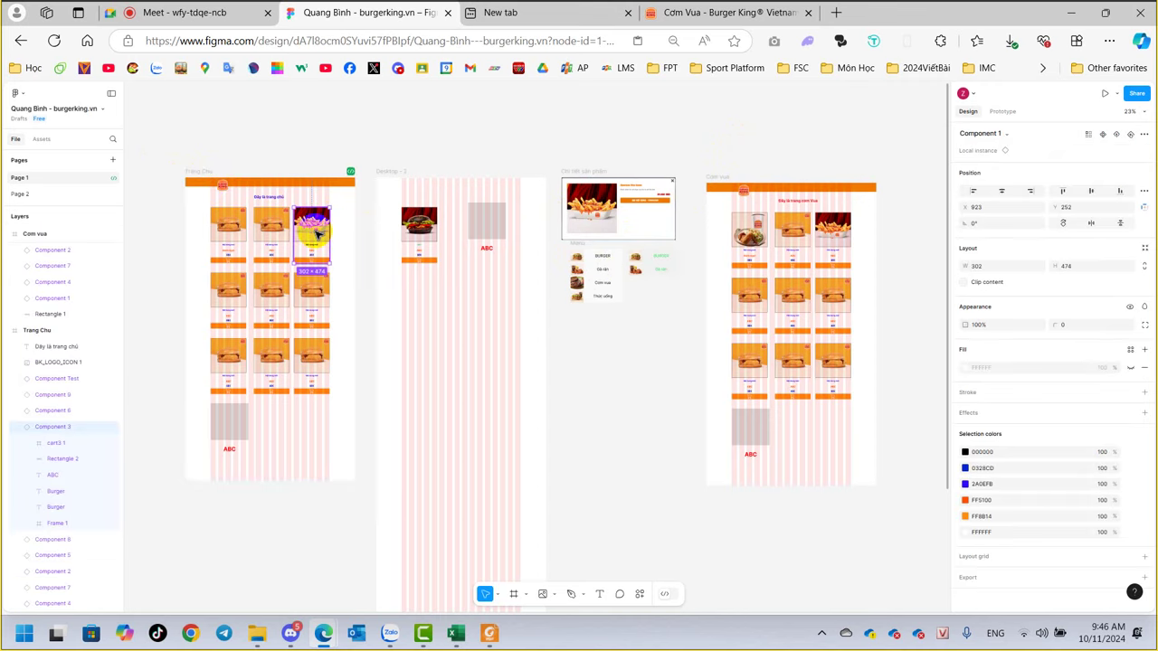
left_click(1003, 112)
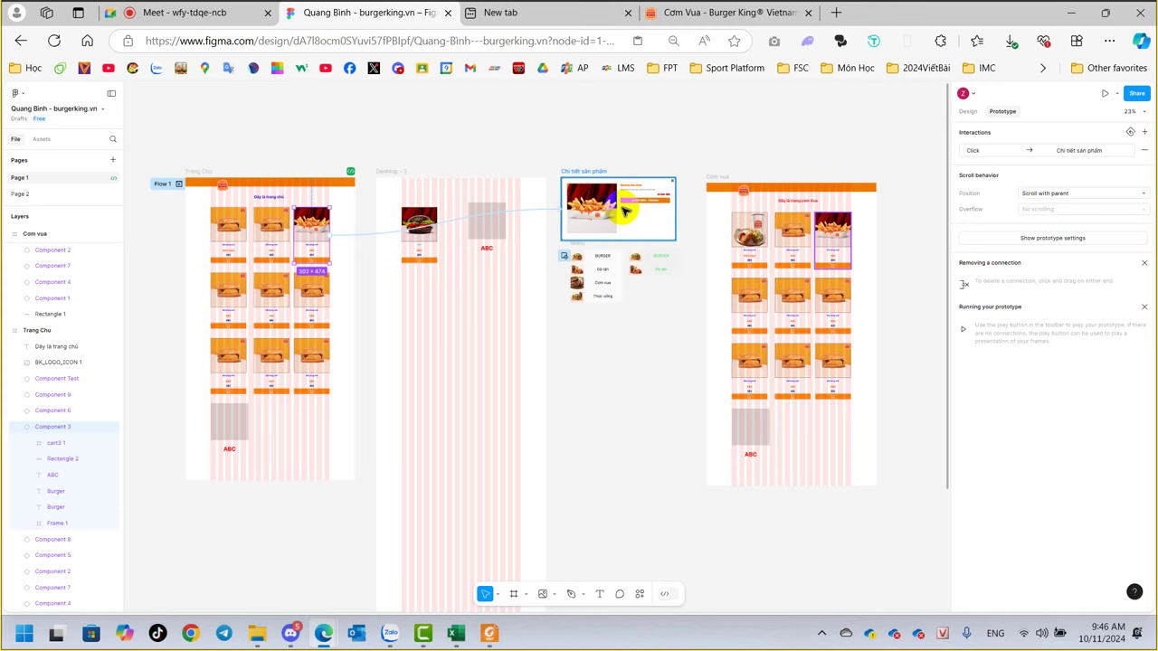
left_click(644, 212)
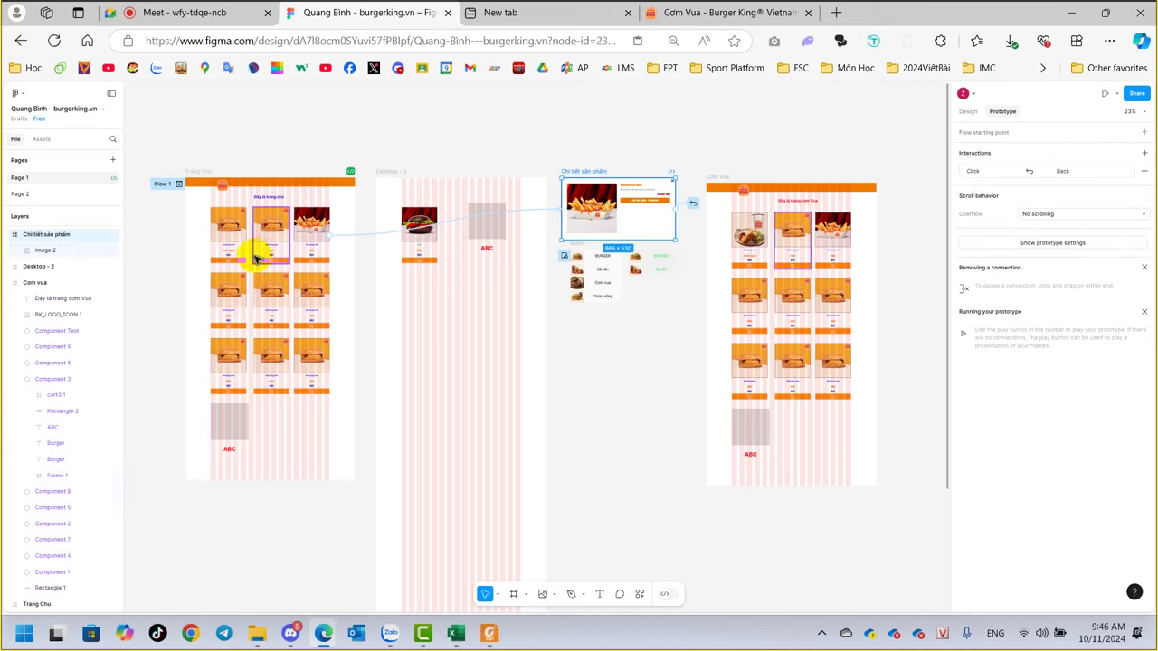
left_click(222, 186)
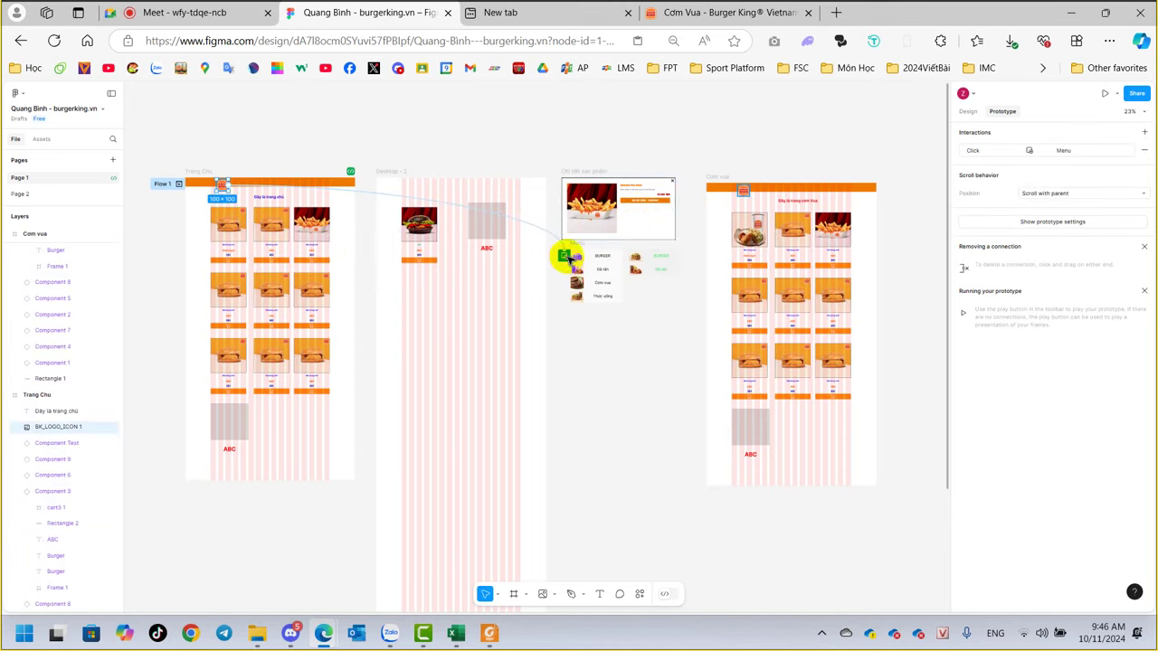
Redrag the Cơm vua menu item's connection to the Cơm vua page.
left_click(608, 287)
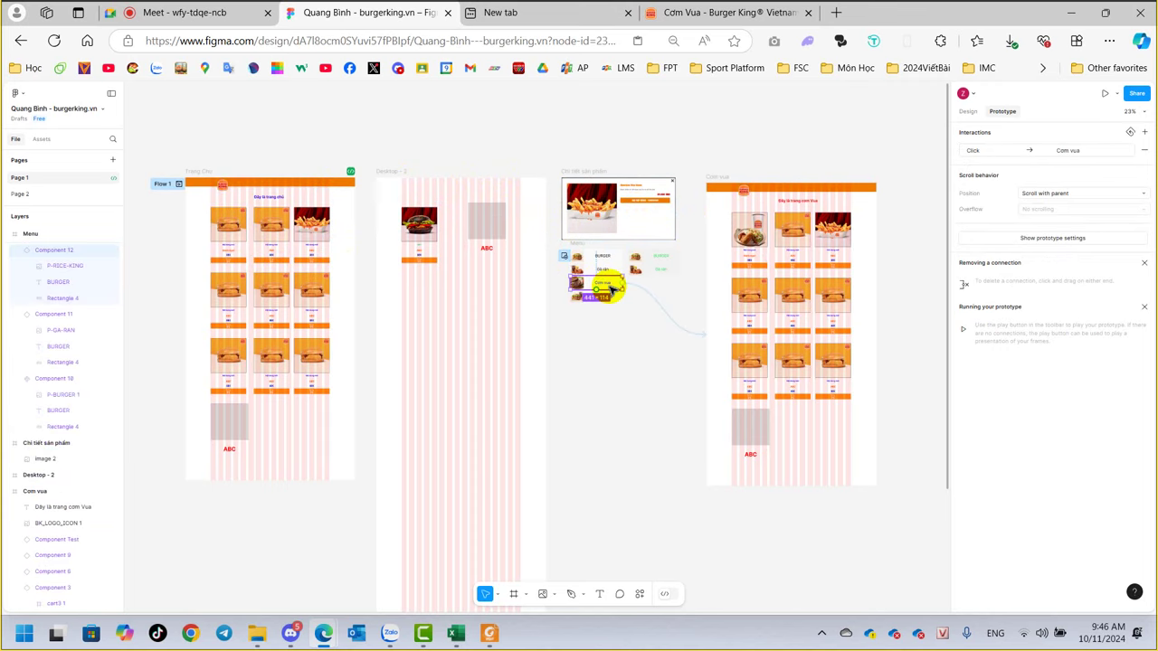
left_click_drag(622, 285, 708, 336)
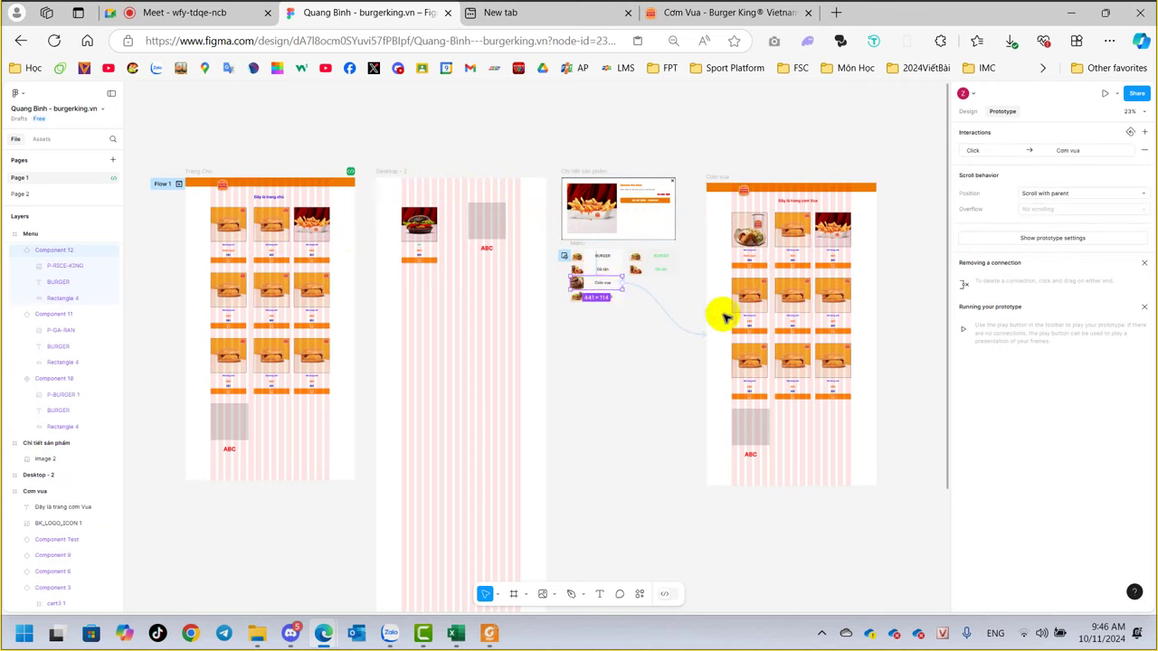
key("Escape")
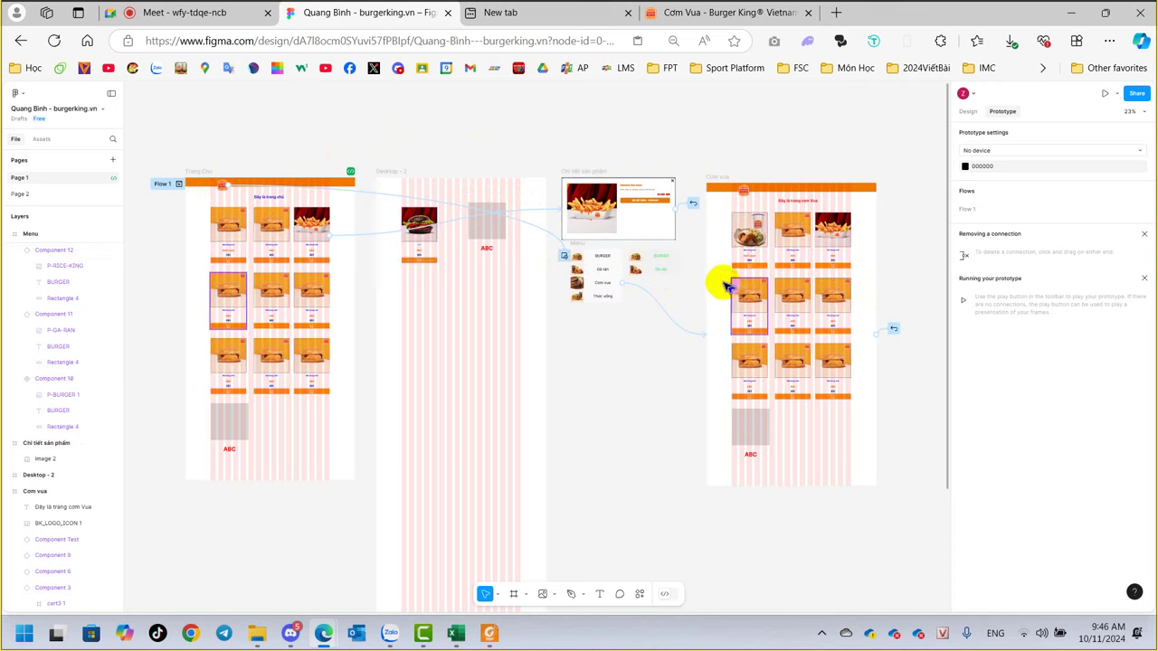
left_click(188, 185)
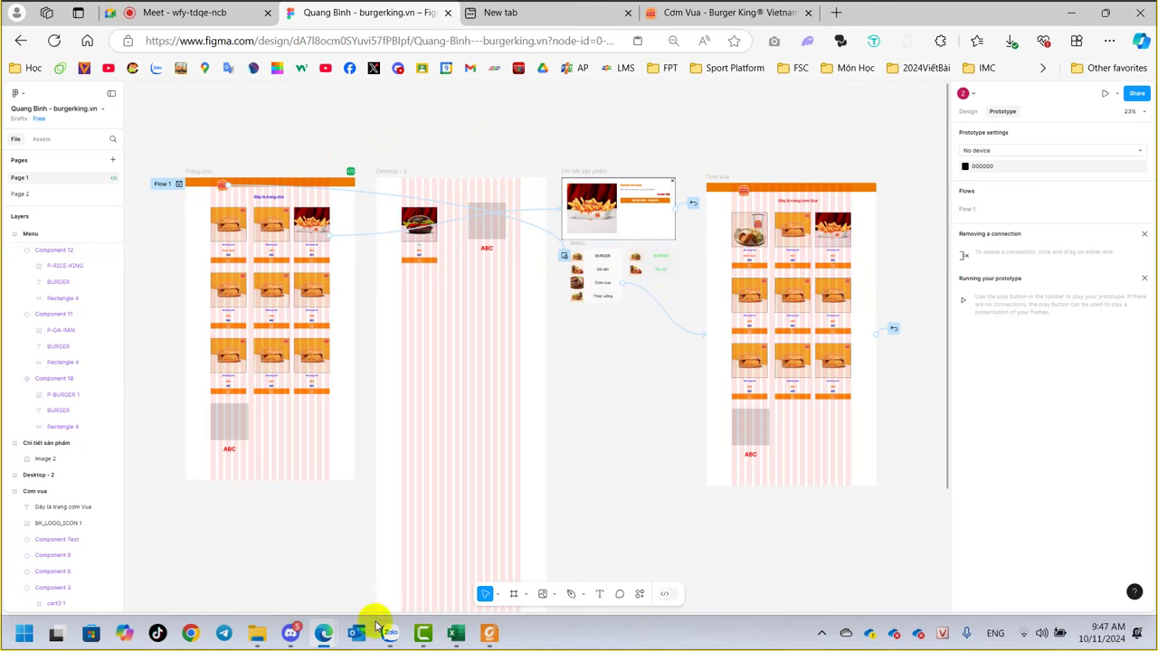